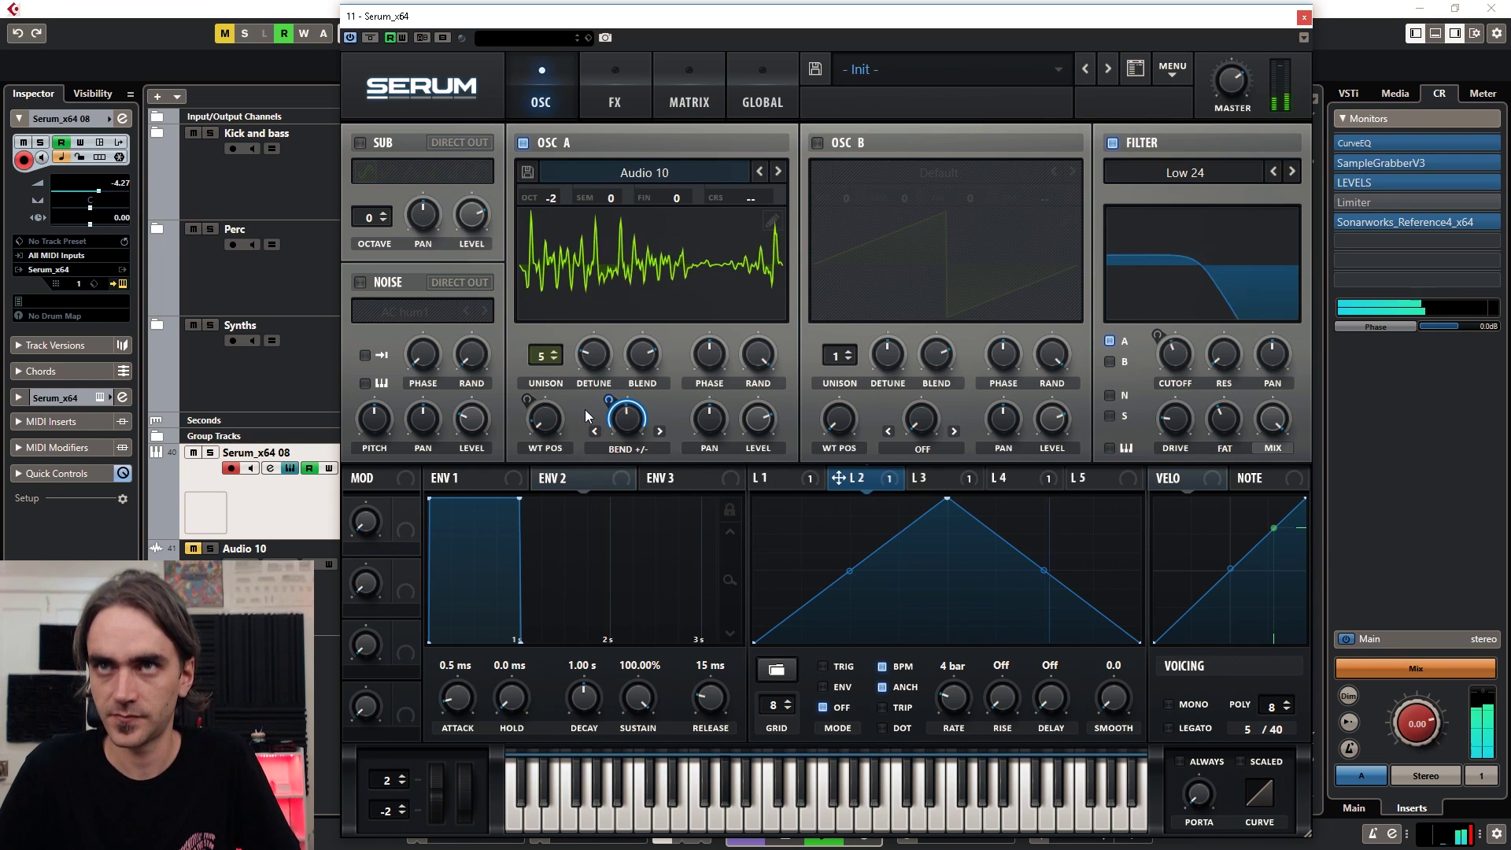
Step: Inspect the finished patch's OSC A wavetable in 3D, close the plugin window, and look over the looped arrangement before stopping playback
left_click(705, 272)
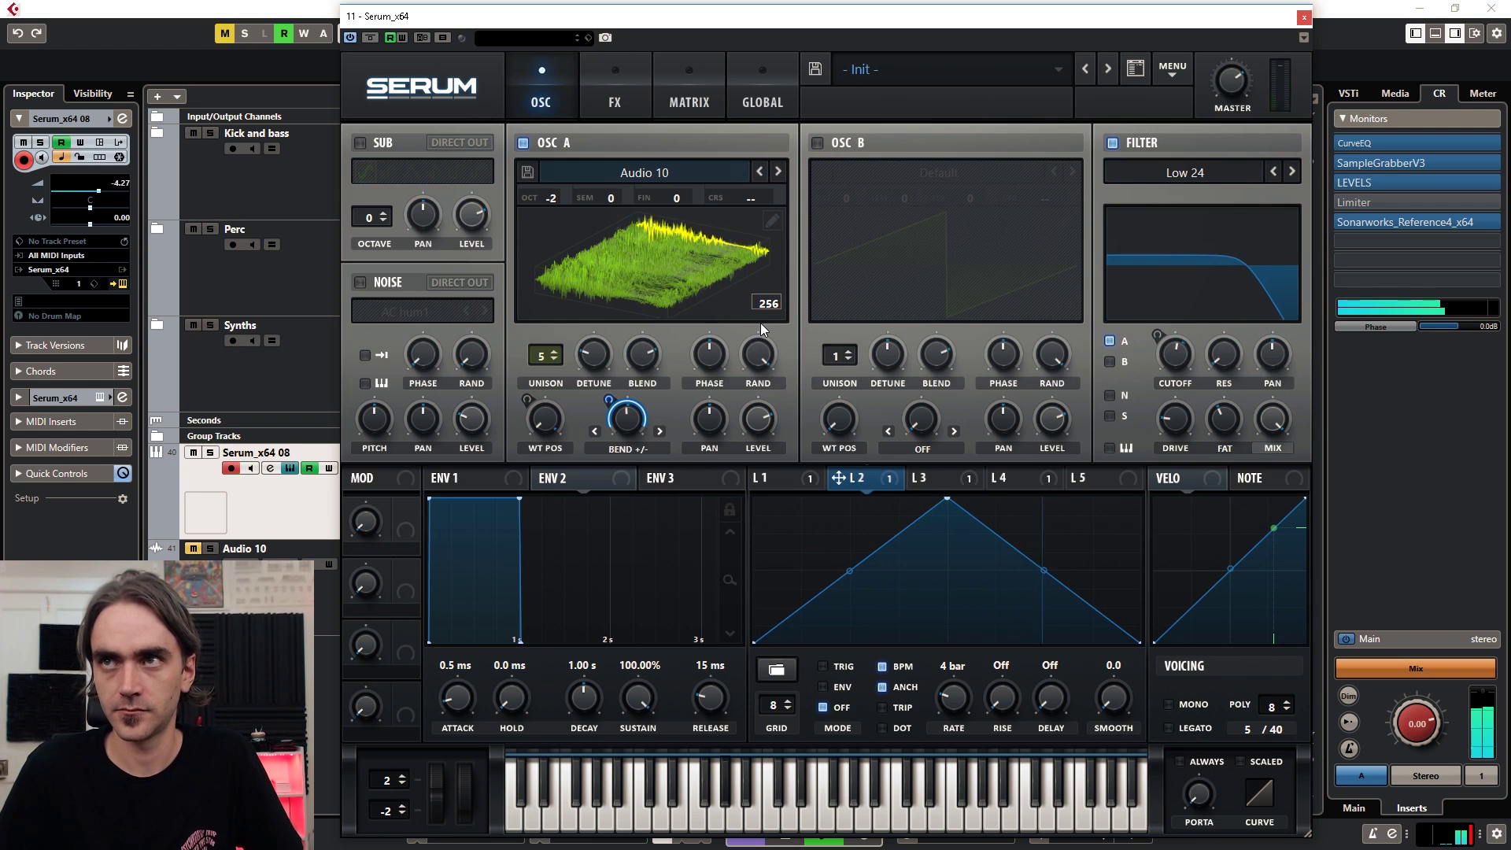
left_click(1304, 17)
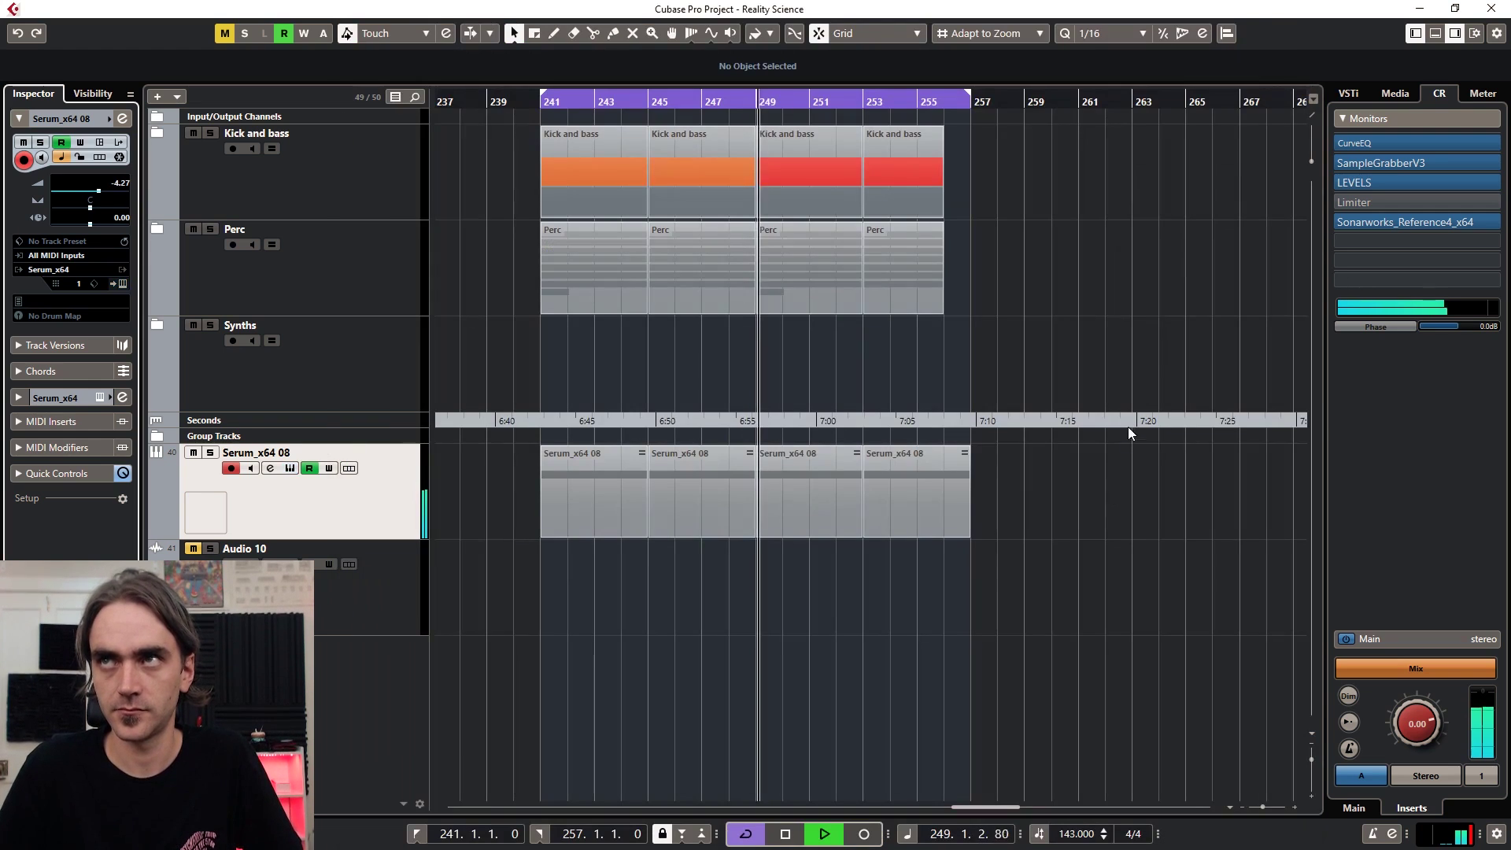
scroll(756, 655, "up", 2)
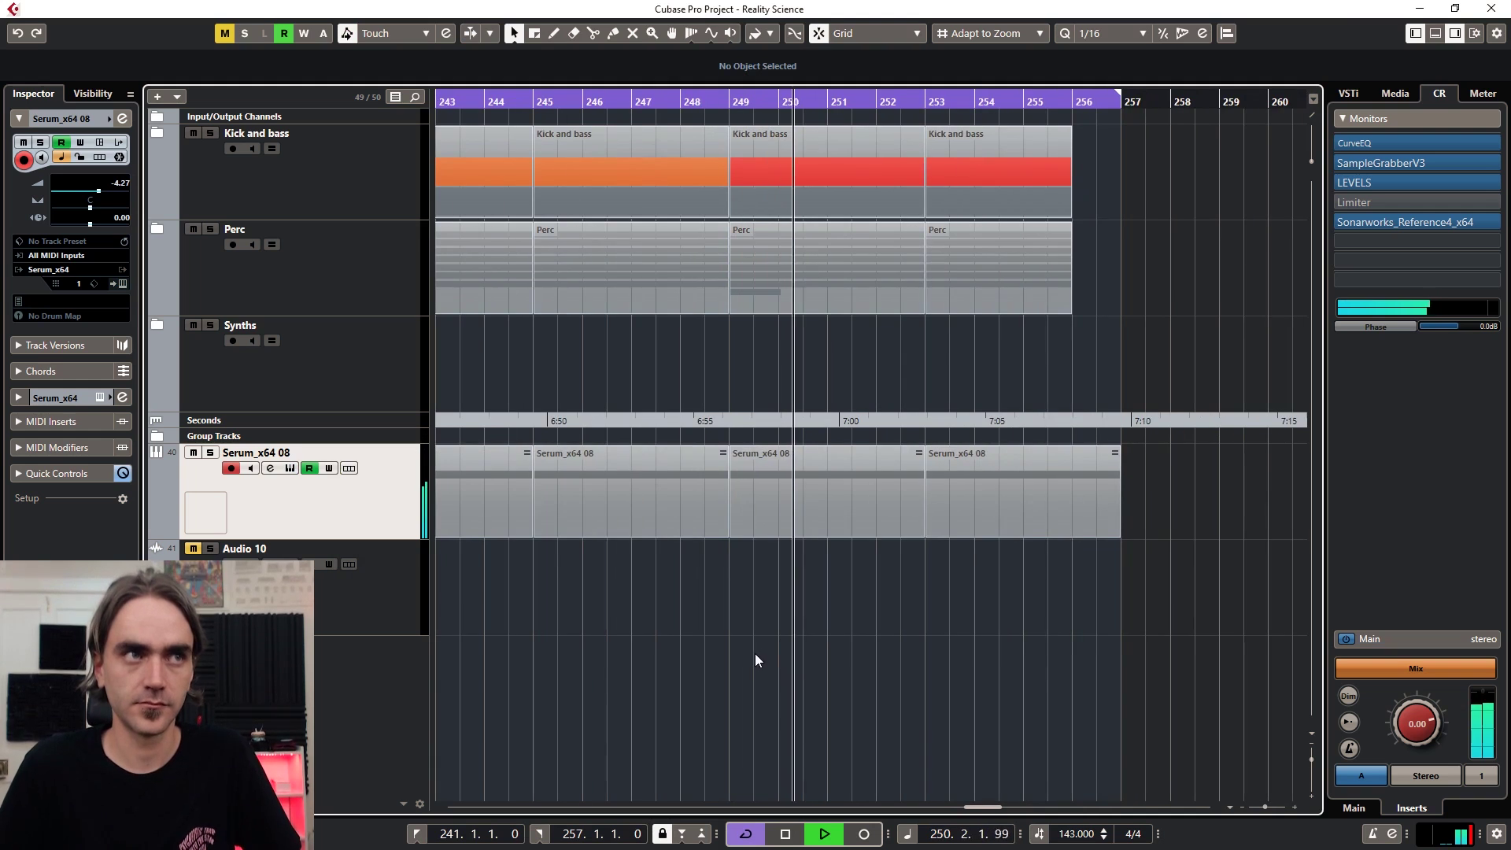
scroll(779, 667, "down", 2)
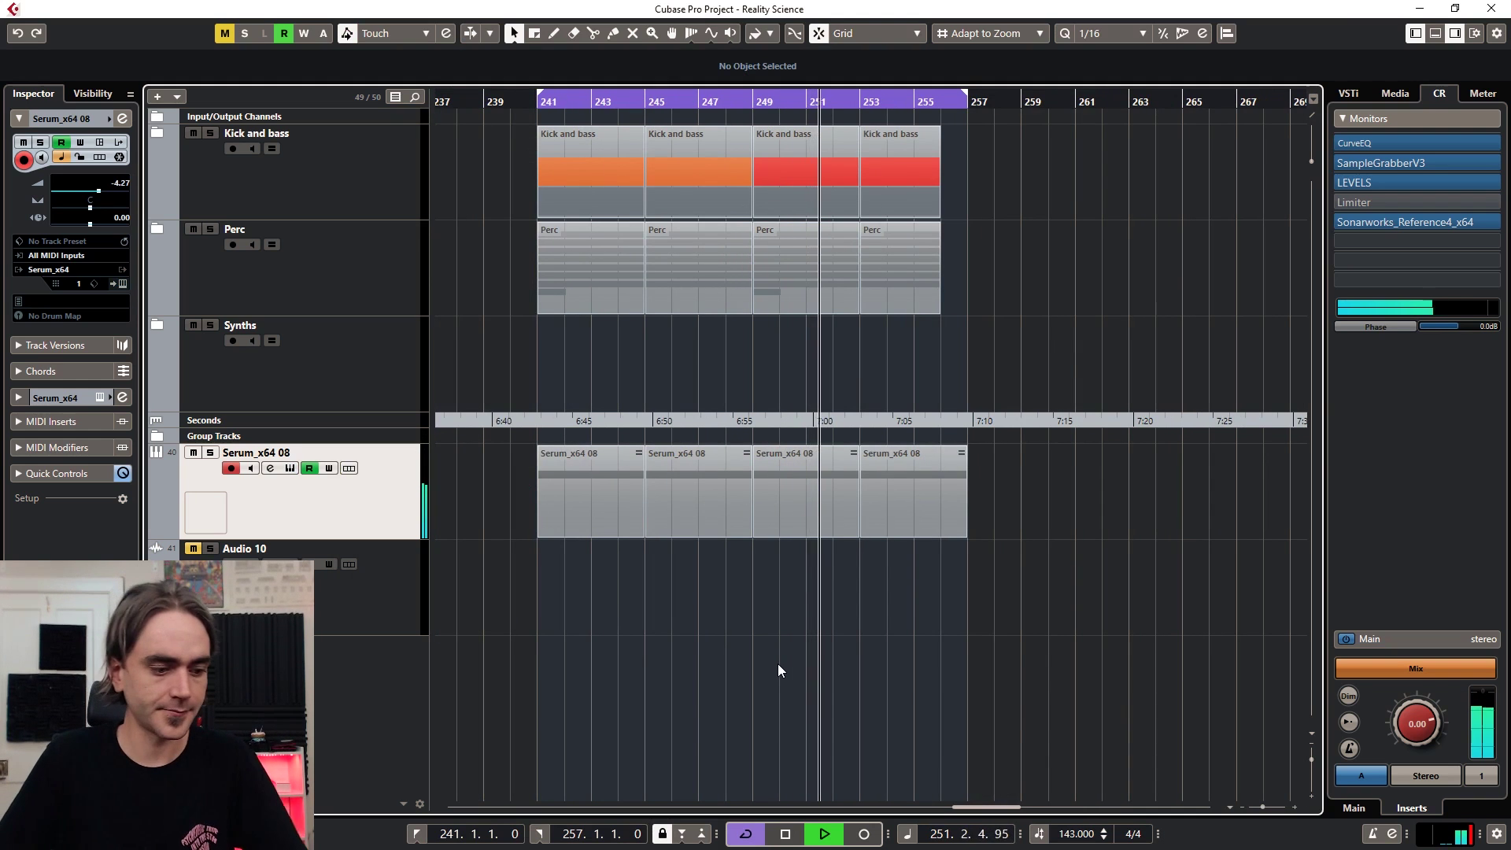
key("space")
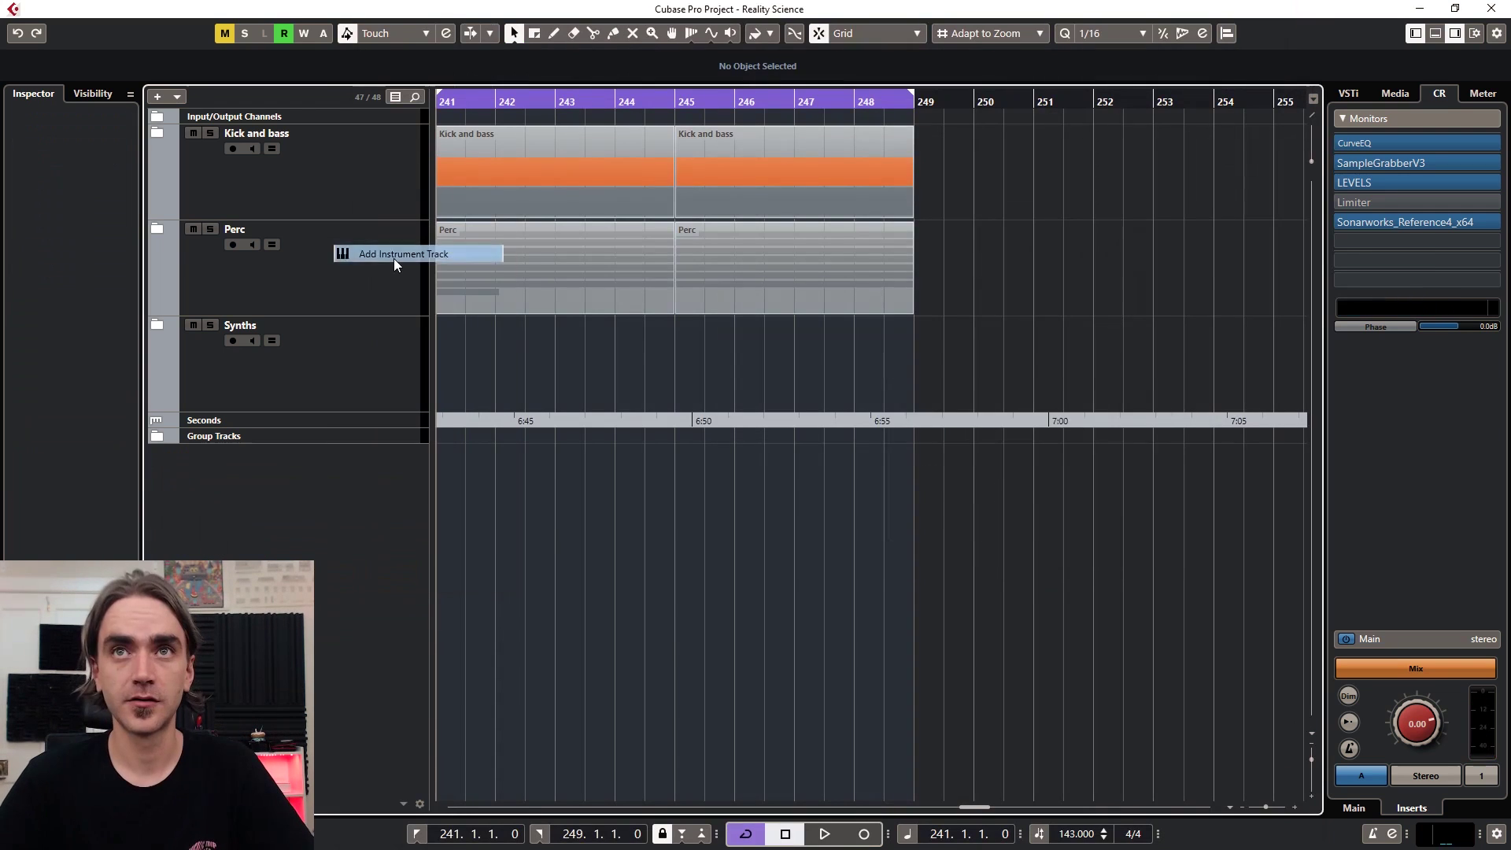
Step: Add a Serum_x64 instrument track routed to Stereo Out and set the loop range from bar 250 to bar 254
left_click(394, 258)
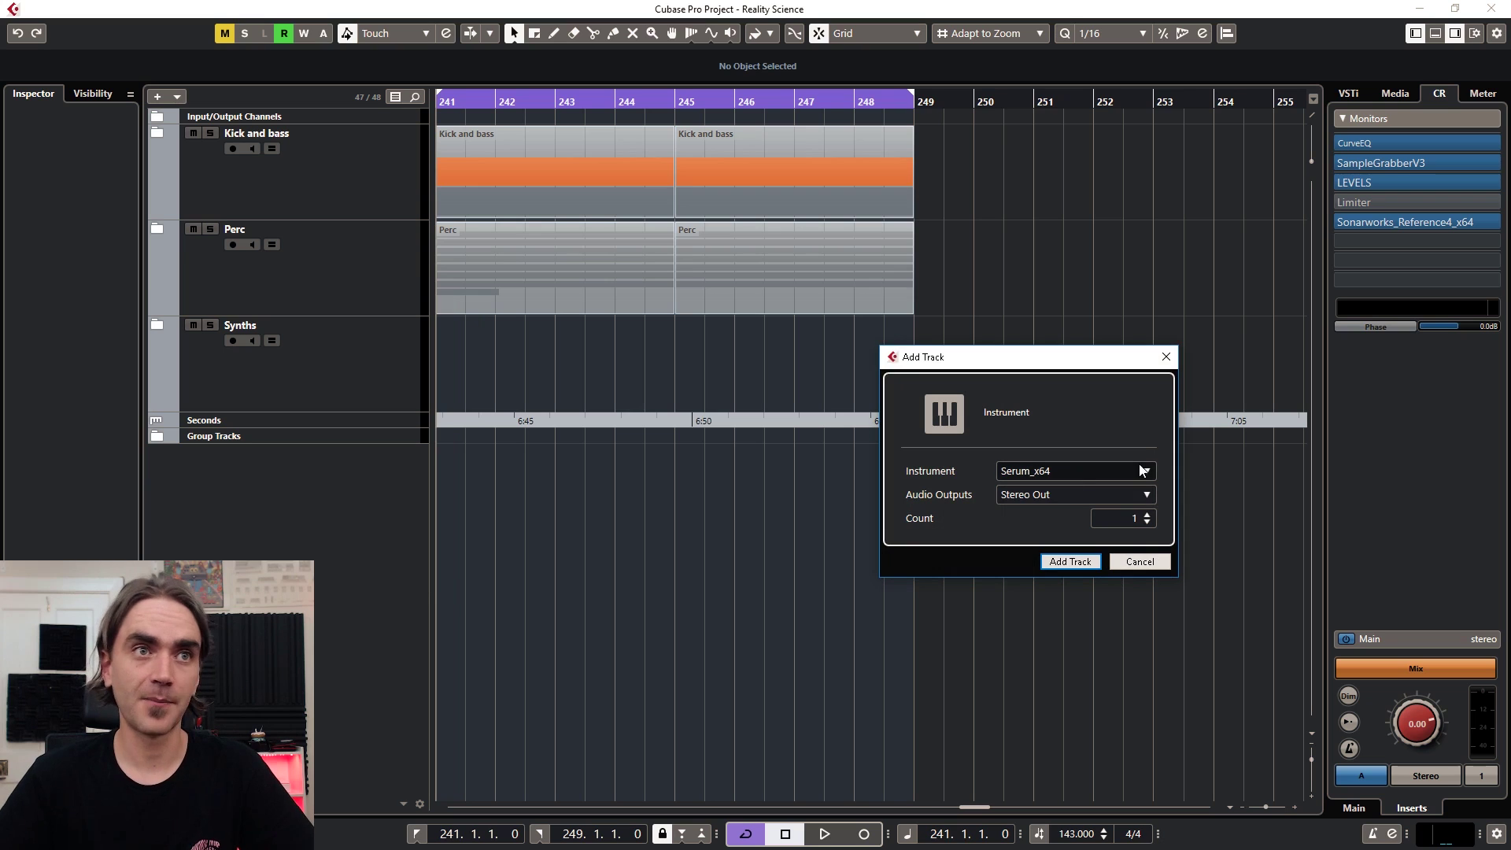
left_click(1071, 562)
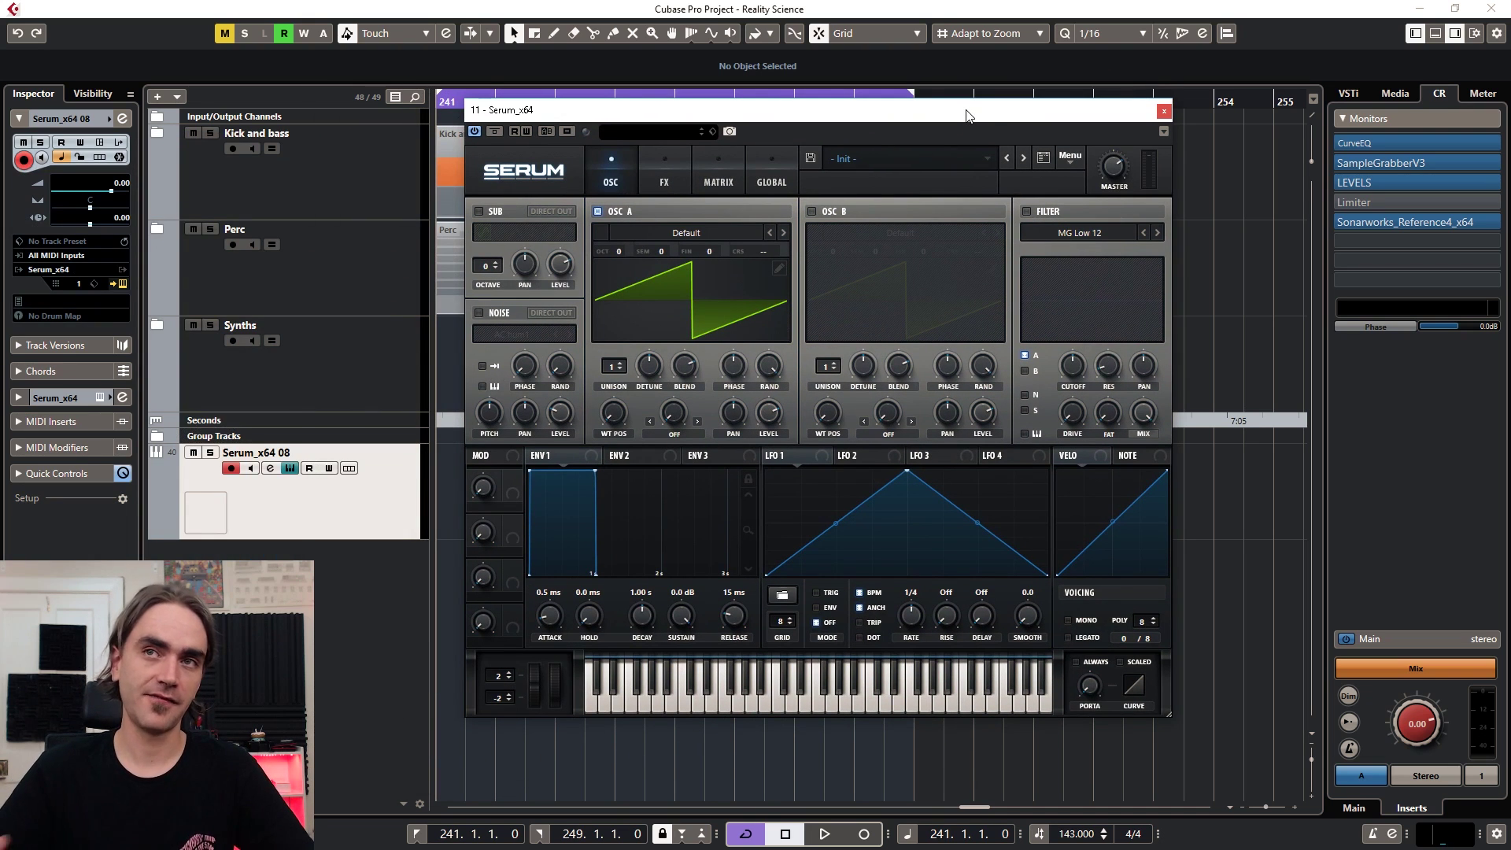
left_click_drag(933, 110, 504, 124)
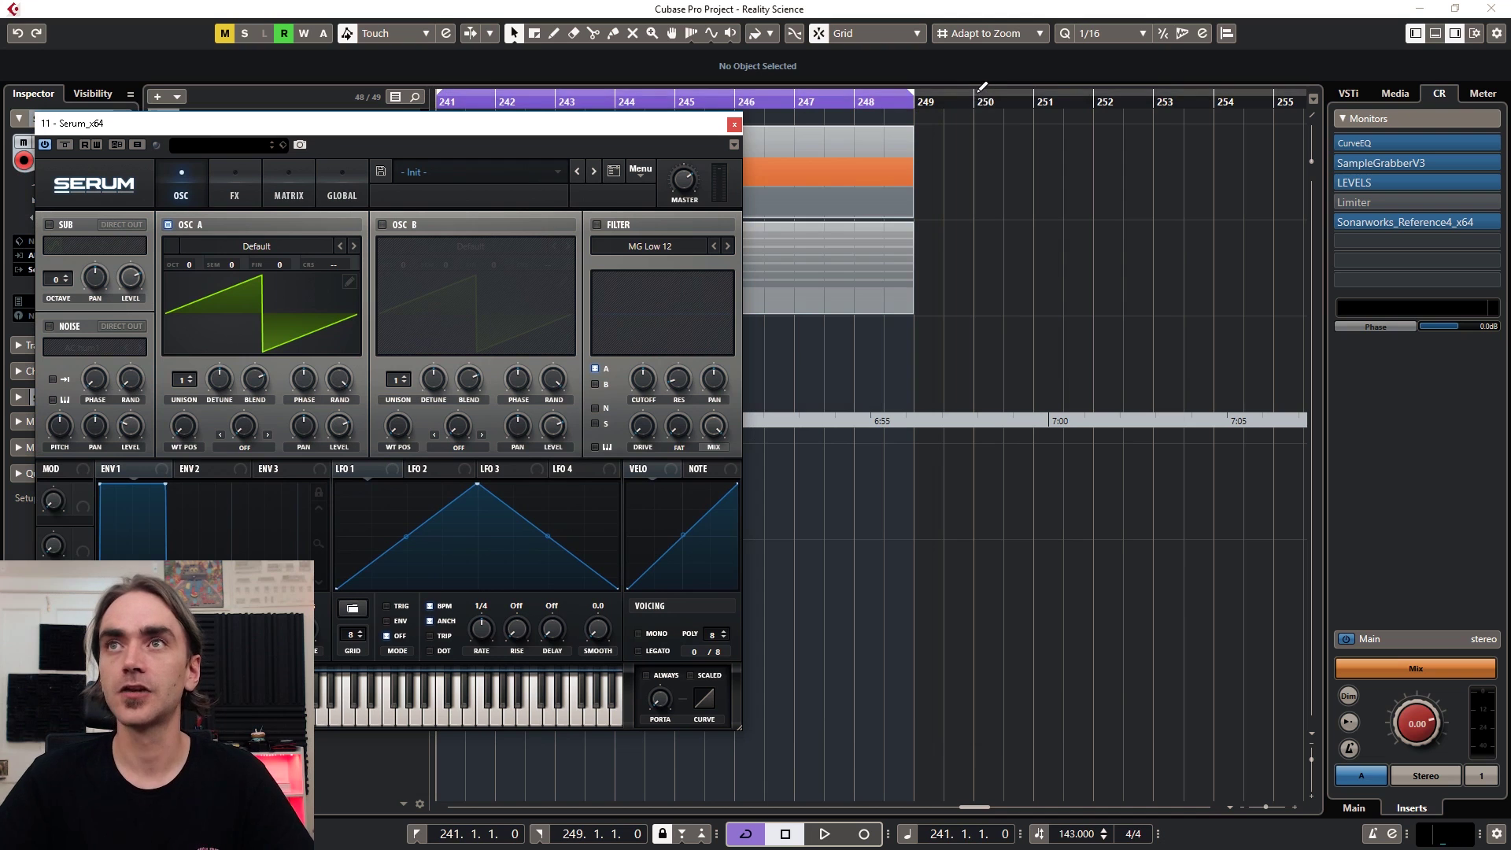
left_click_drag(980, 103, 1214, 103)
left_click_drag(633, 125, 1250, 121)
Step: Add a mono audio track that uses the interface's IP 1 (Mono) hardware input and outputs to Stereo Out
right_click(271, 213)
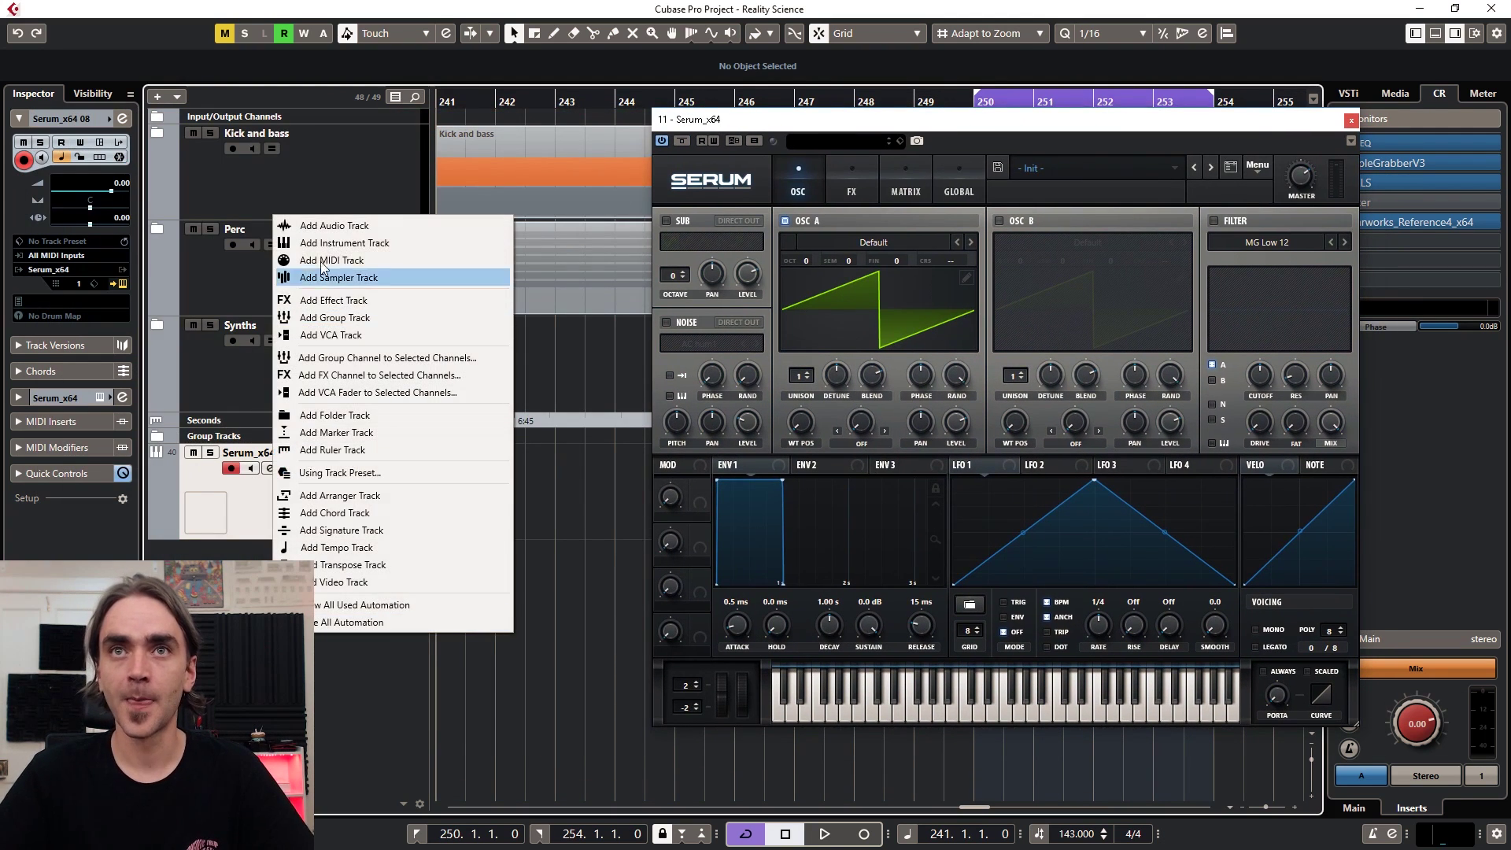
left_click(330, 225)
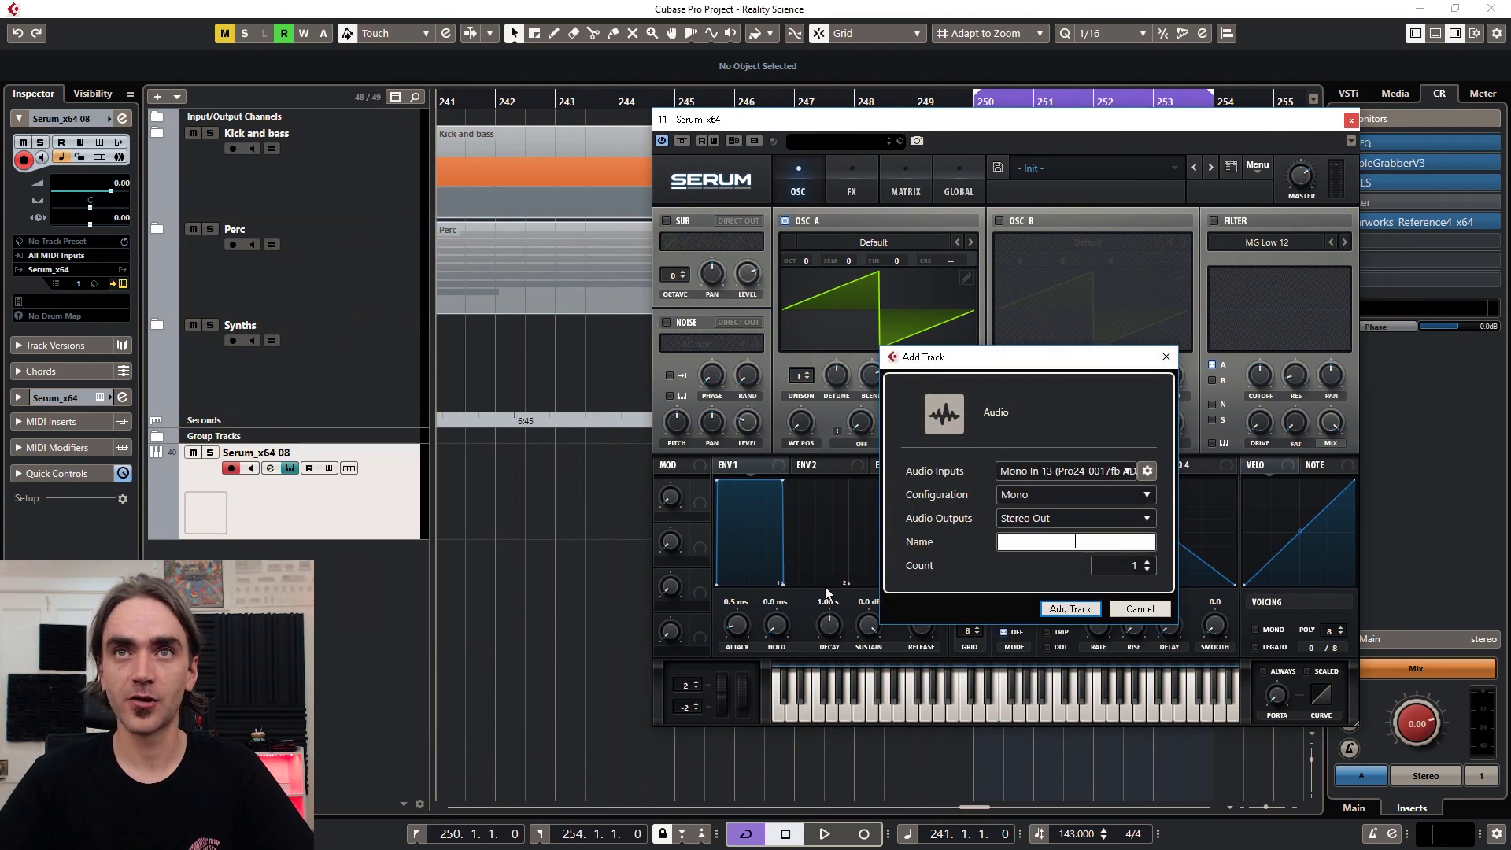
left_click(1060, 473)
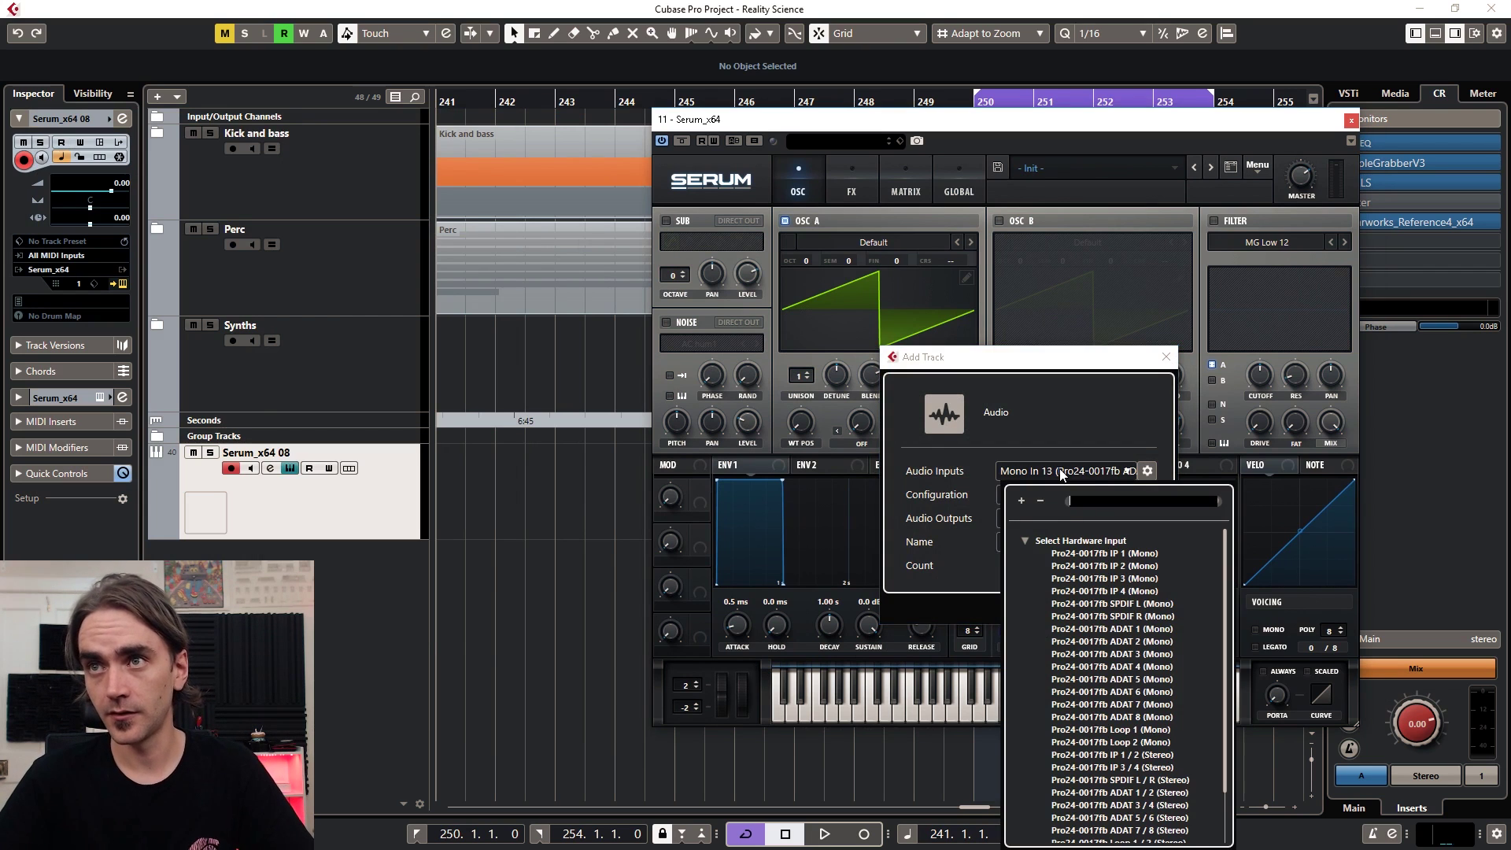
left_click(1125, 553)
left_click(1069, 609)
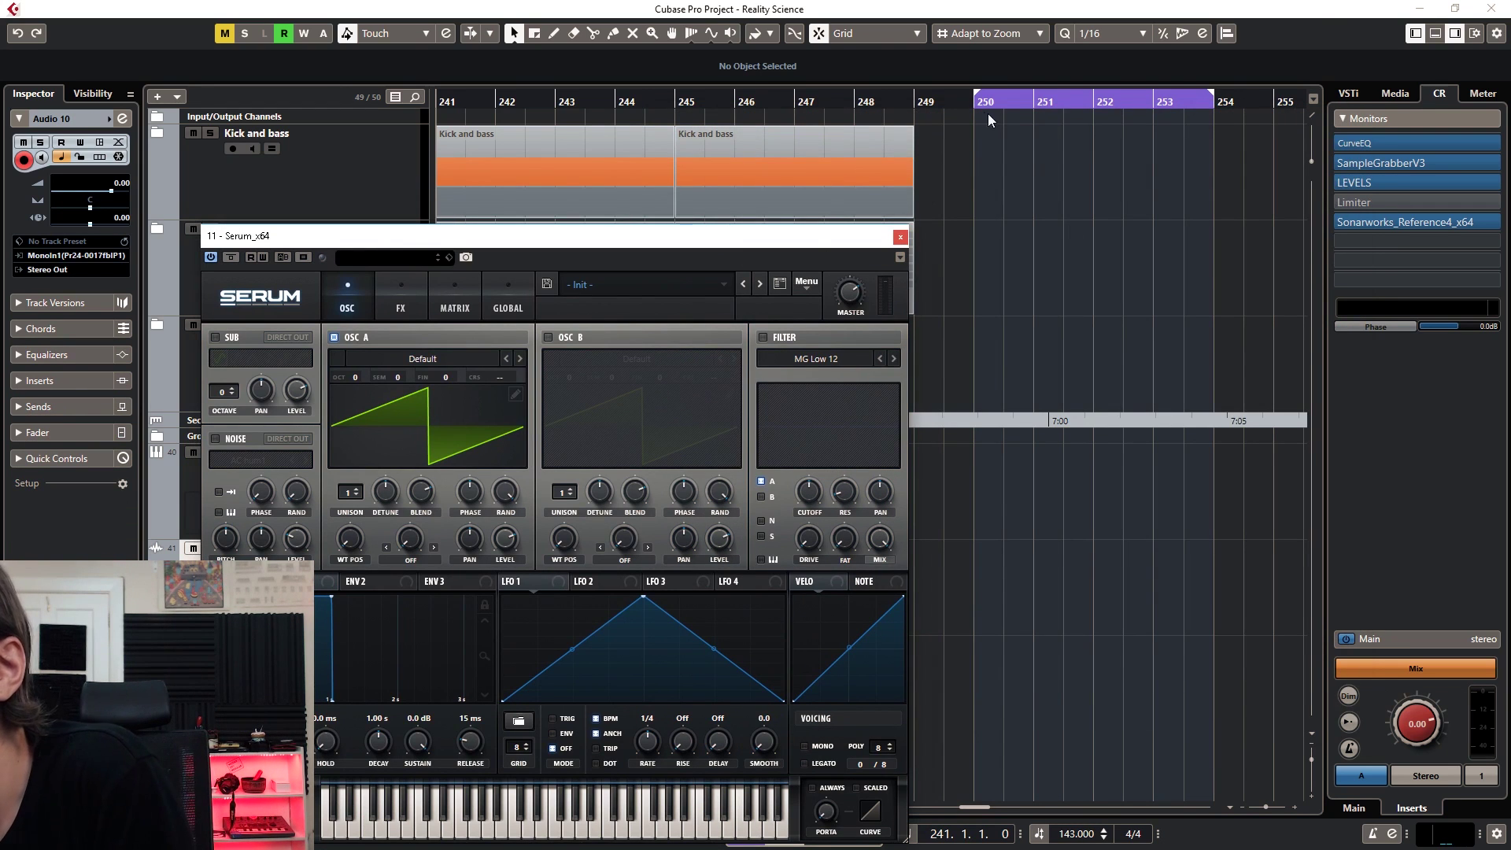
Step: Record a short vocal take on the Audio 10 track from bar 250 and play it back
key("KP_Multiply")
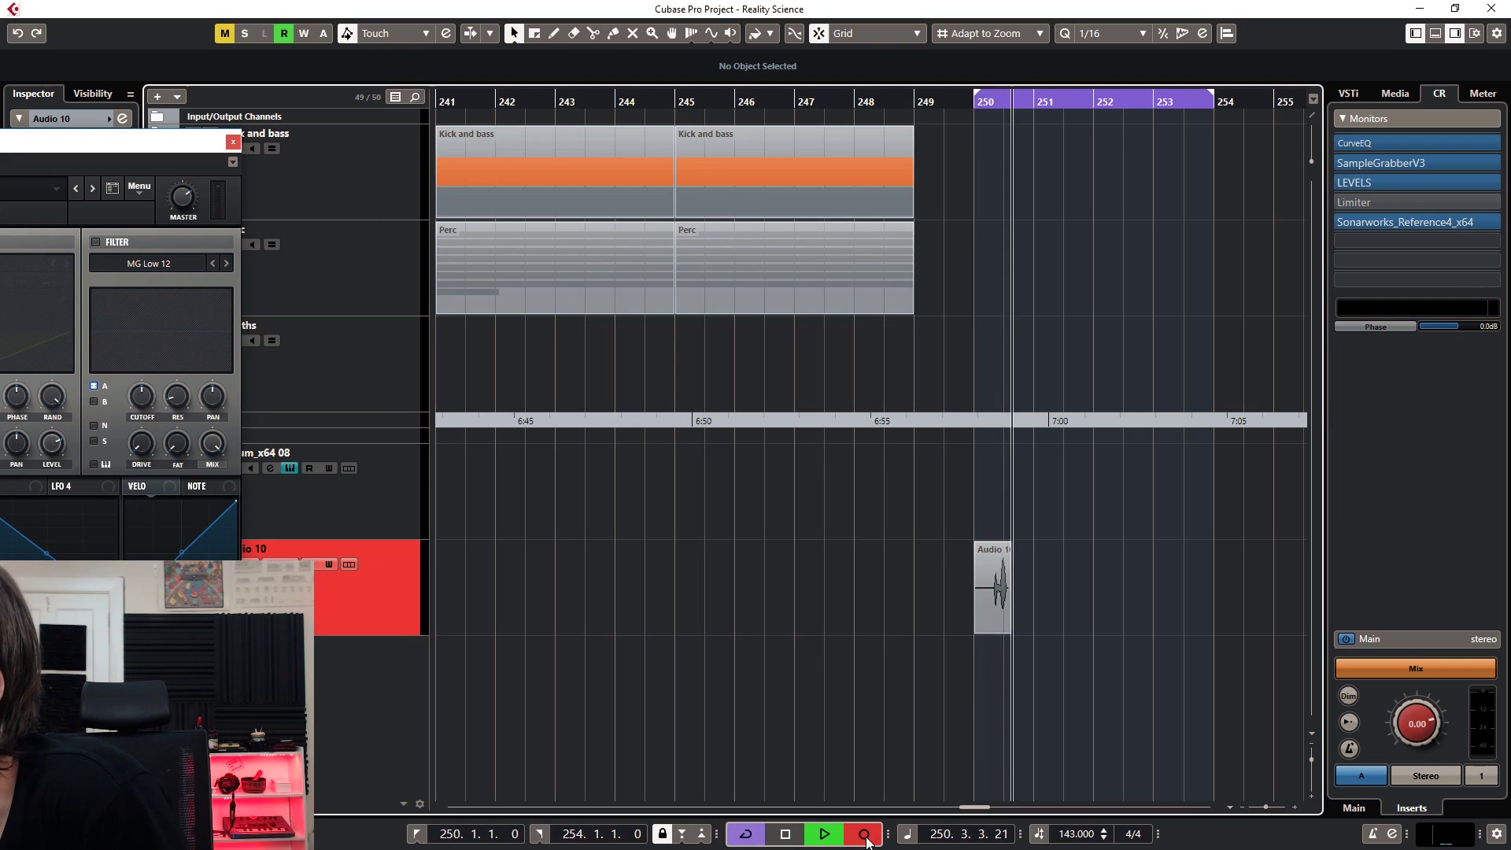
key("space")
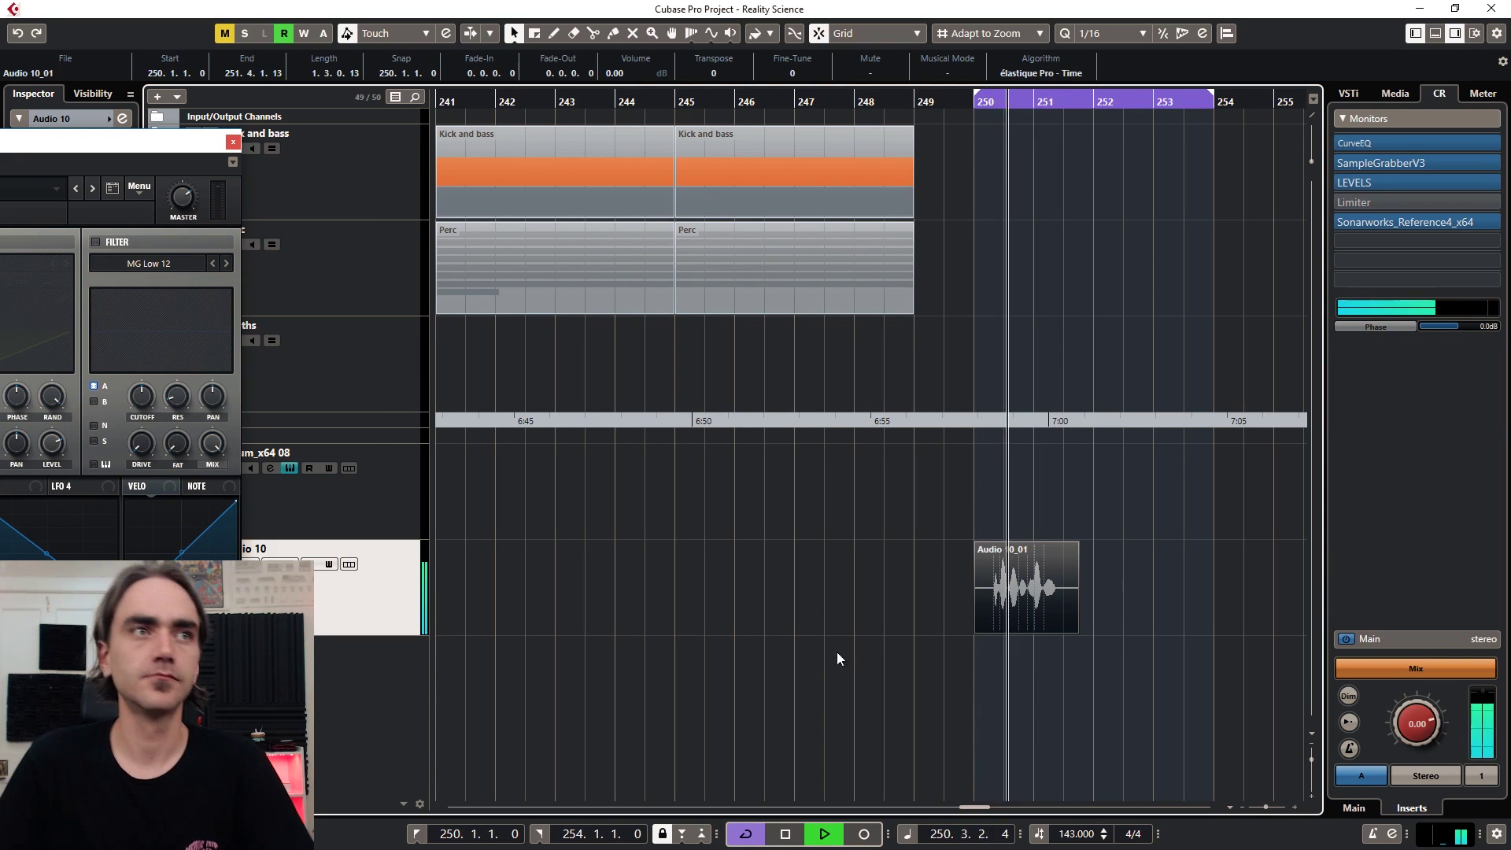
key("space")
Step: Trim the silence from the start of the vocal recording so that the event starts with the voice at bar 250
key("h")
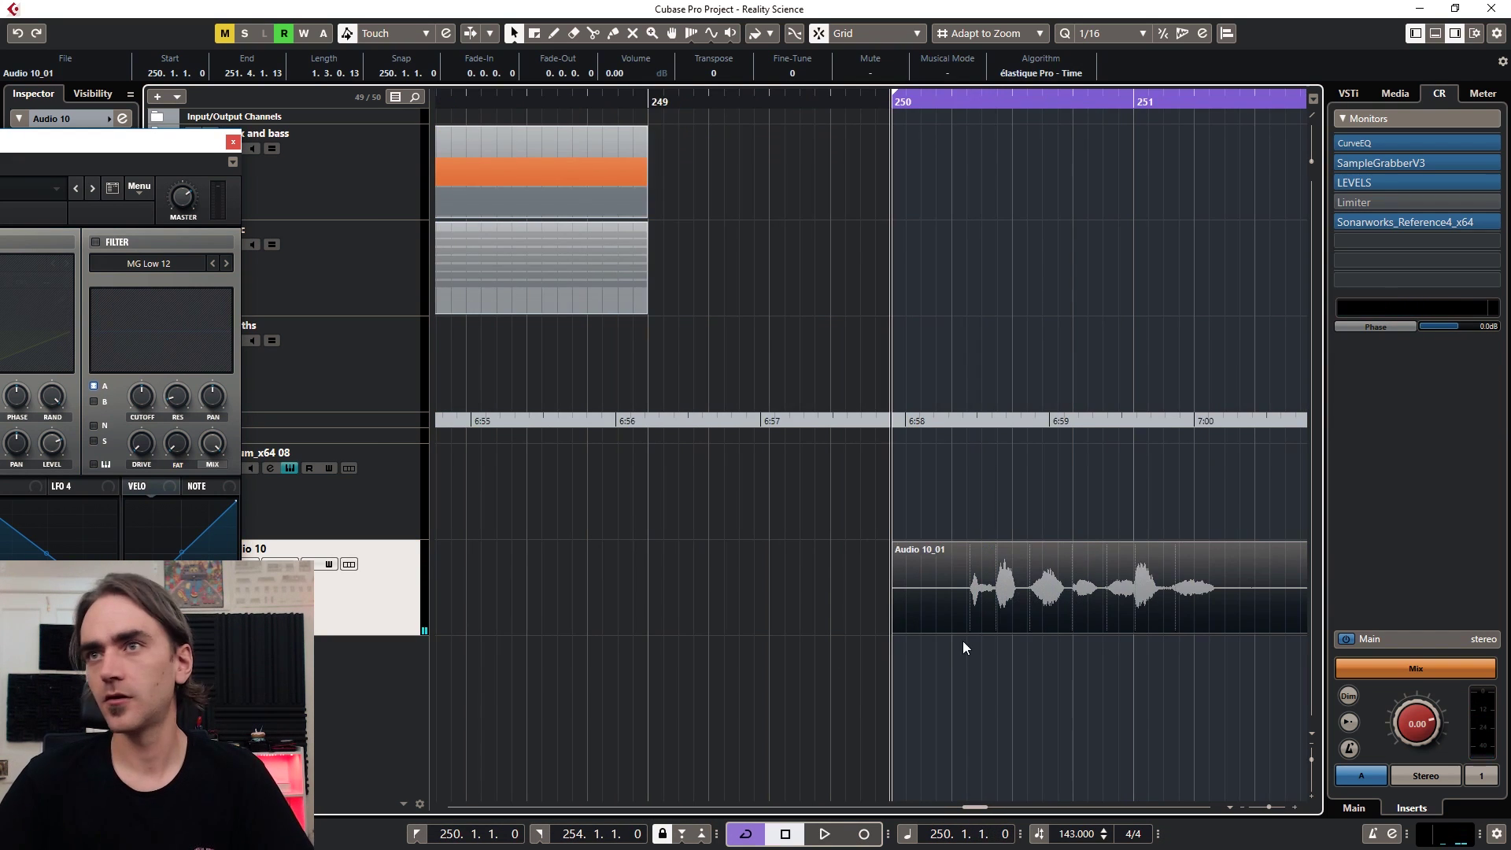
scroll(961, 644, "right", 2)
scroll(905, 627, "down", 1)
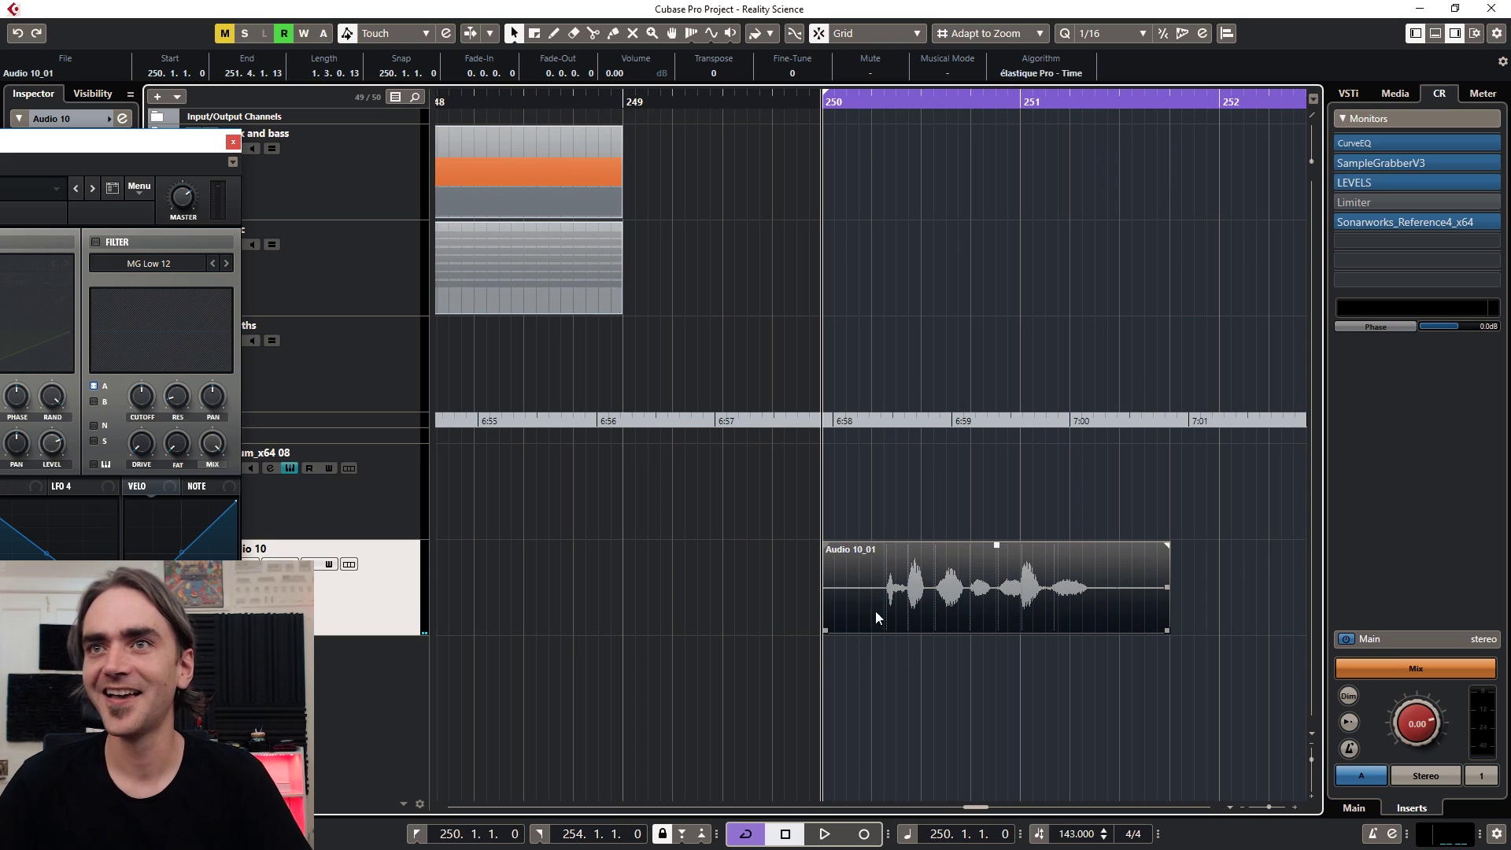
scroll(828, 632, "up", 2)
left_click_drag(828, 631, 869, 607)
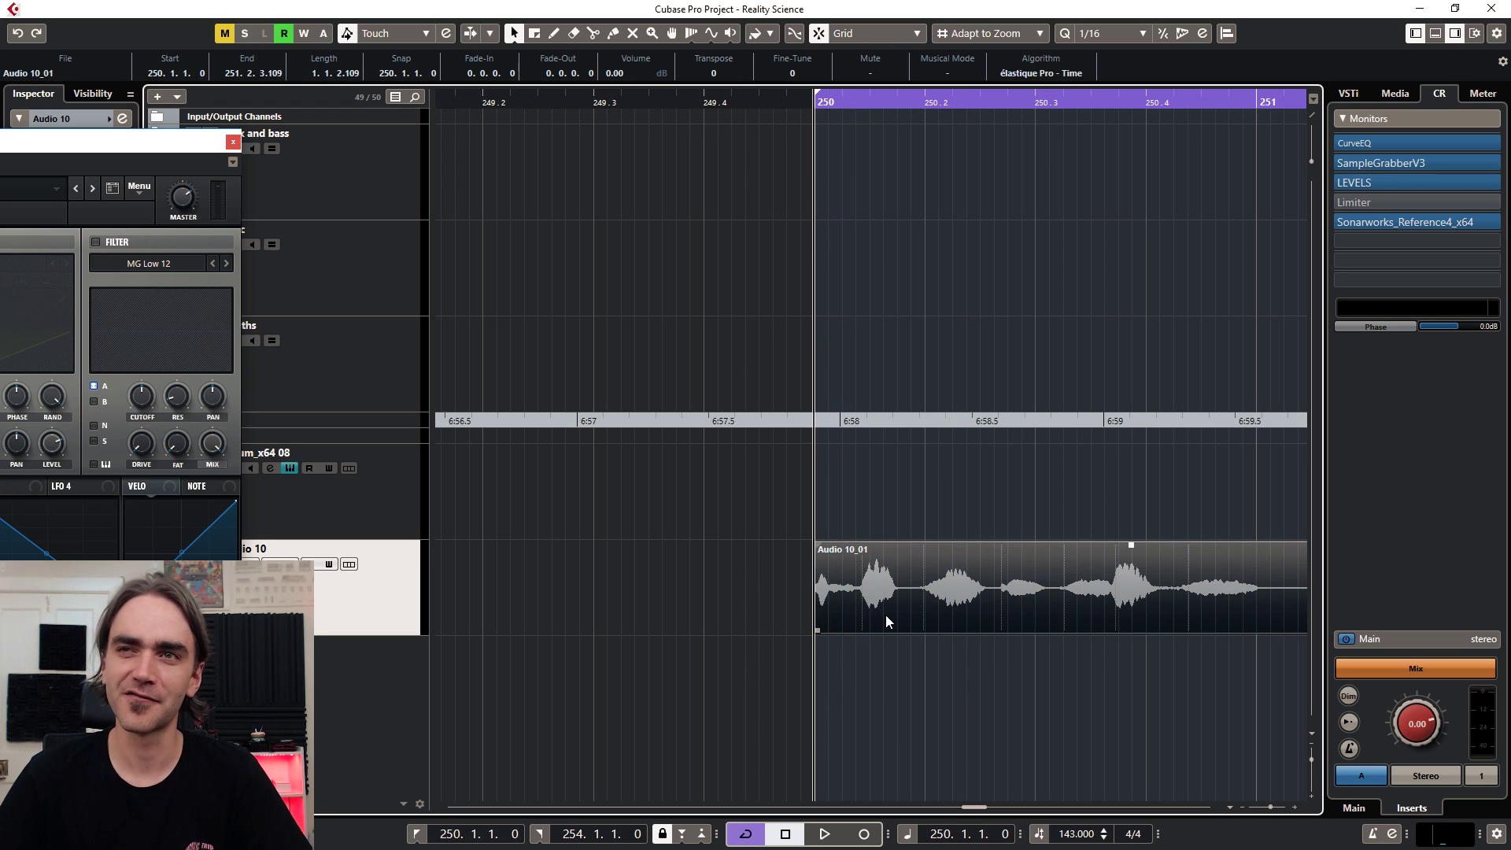
Step: Trim the silence after the vocal recording so that the event ends at about 251.1.1.33
key("g")
key("g")
key("g")
left_click(954, 693)
left_click(891, 617)
left_click_drag(909, 630, 844, 630)
Step: Give the end of the trimmed vocal event a very short fade-out
scroll(843, 634, "up", 2)
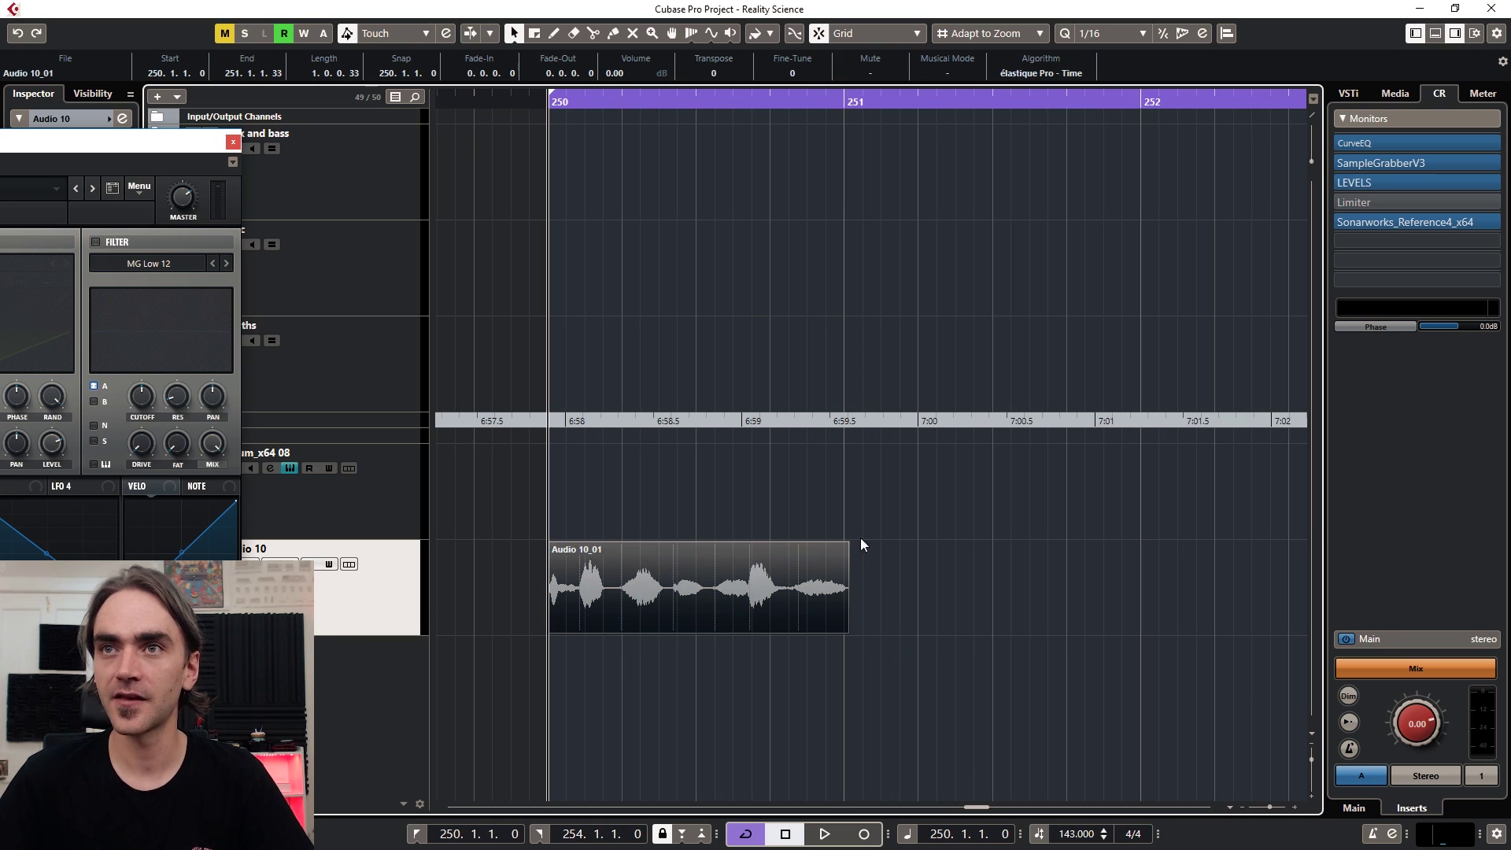
left_click_drag(847, 545, 842, 544)
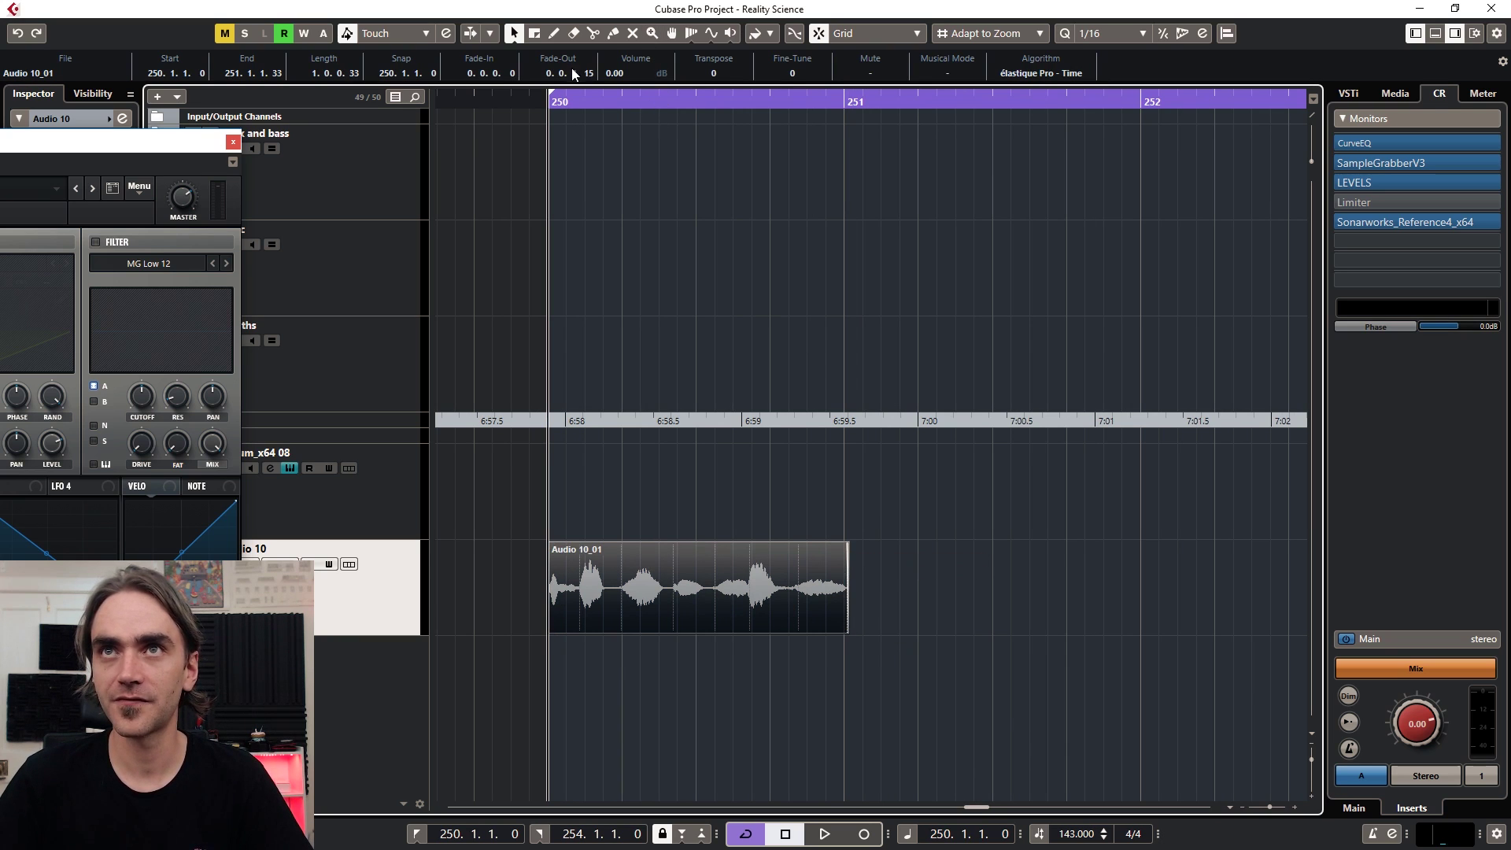
scroll(590, 73, "down", 3)
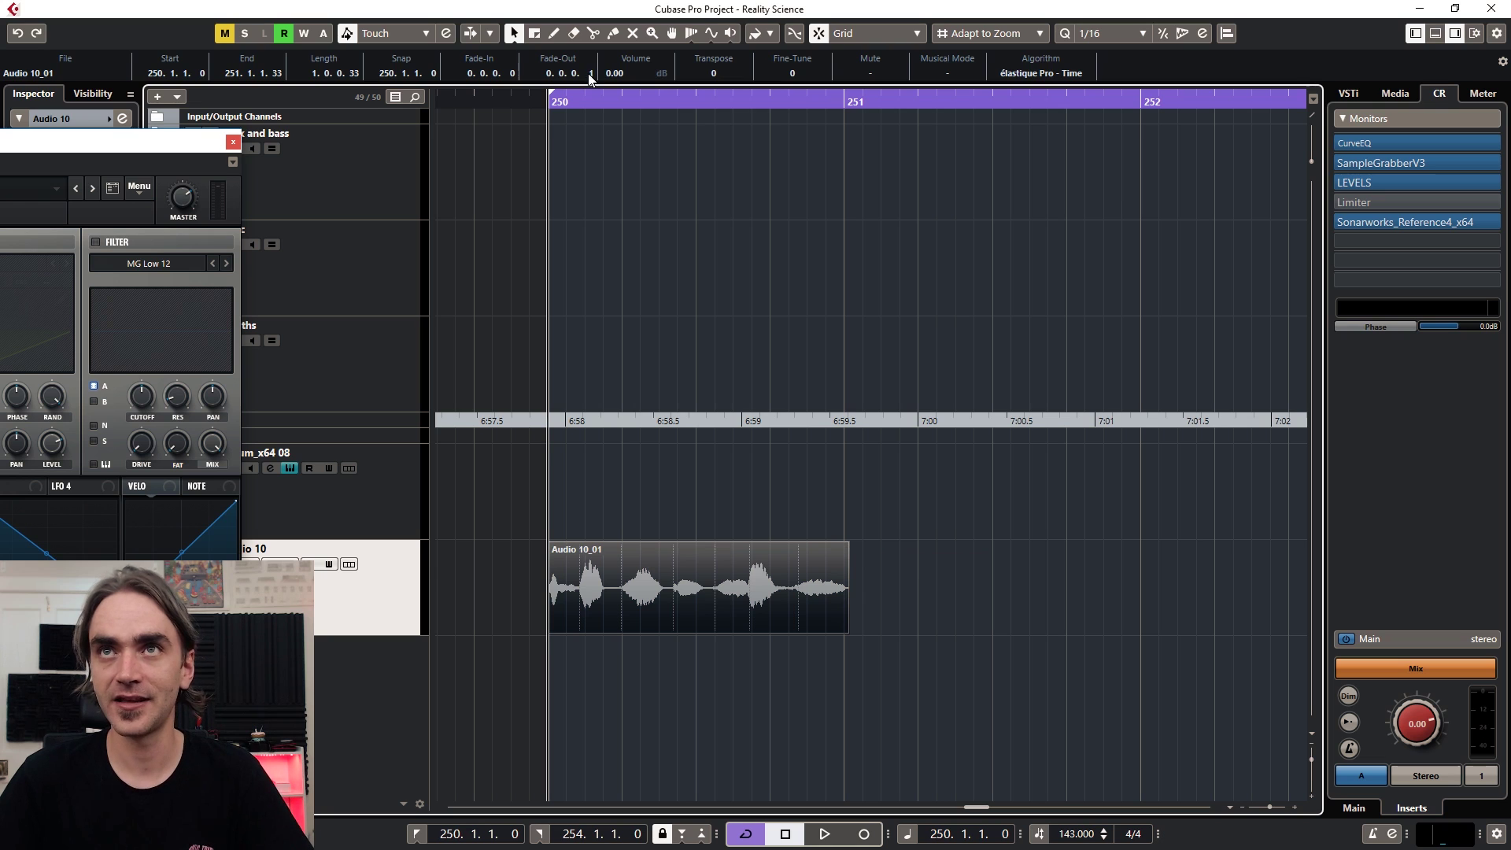
Step: Bounce the trimmed vocal event to a new audio file and replace the original event
right_click(623, 601)
left_click(699, 385)
left_click(724, 466)
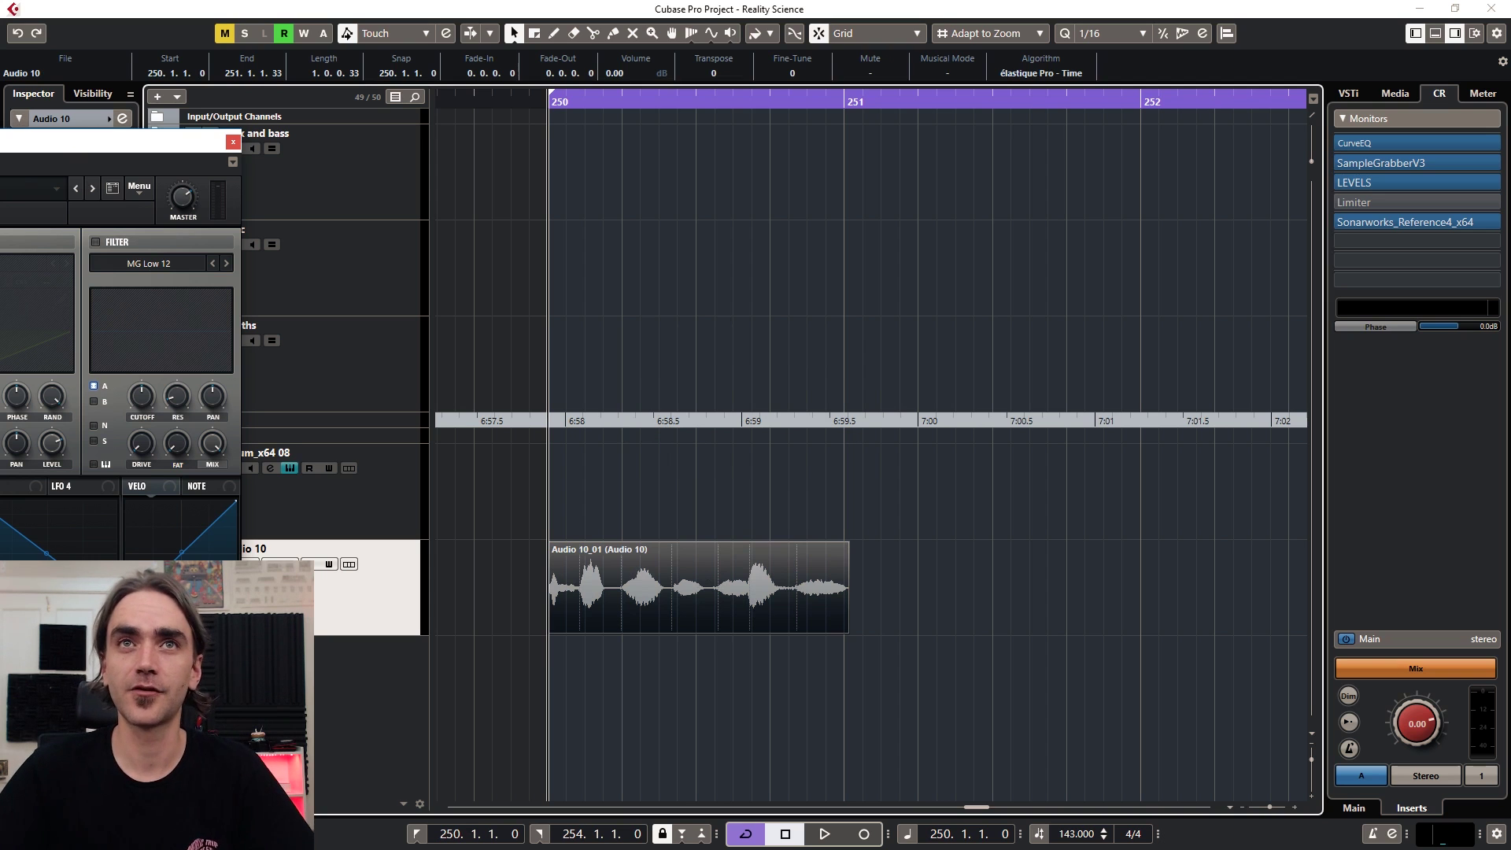
Step: Import the bounced vocal event into Serum's OSC A as a wavetable with the FFT 1024 option
left_click_drag(14, 149, 982, 134)
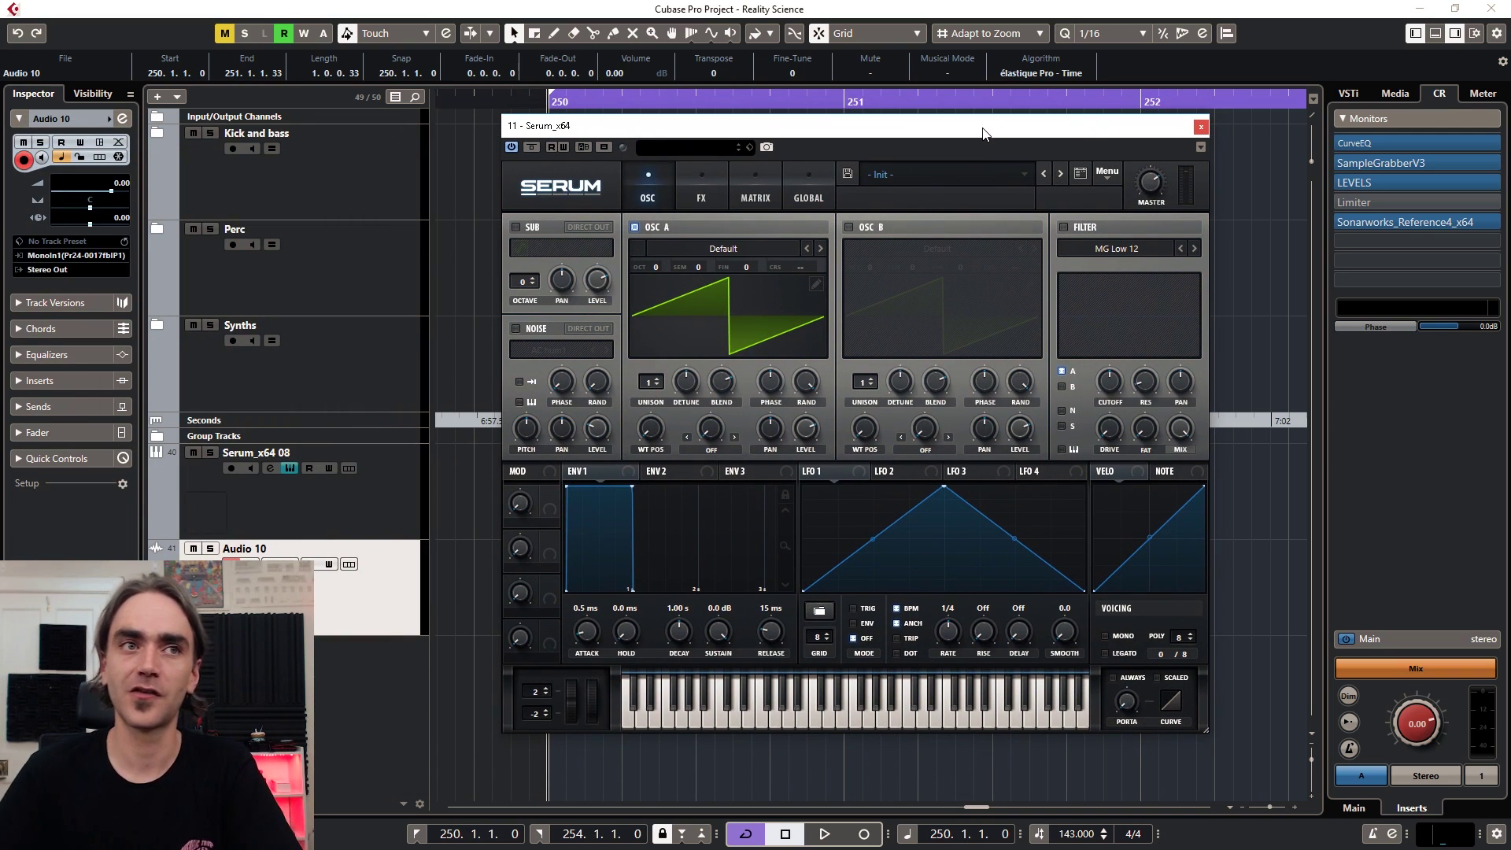
left_click_drag(982, 134, 1091, 139)
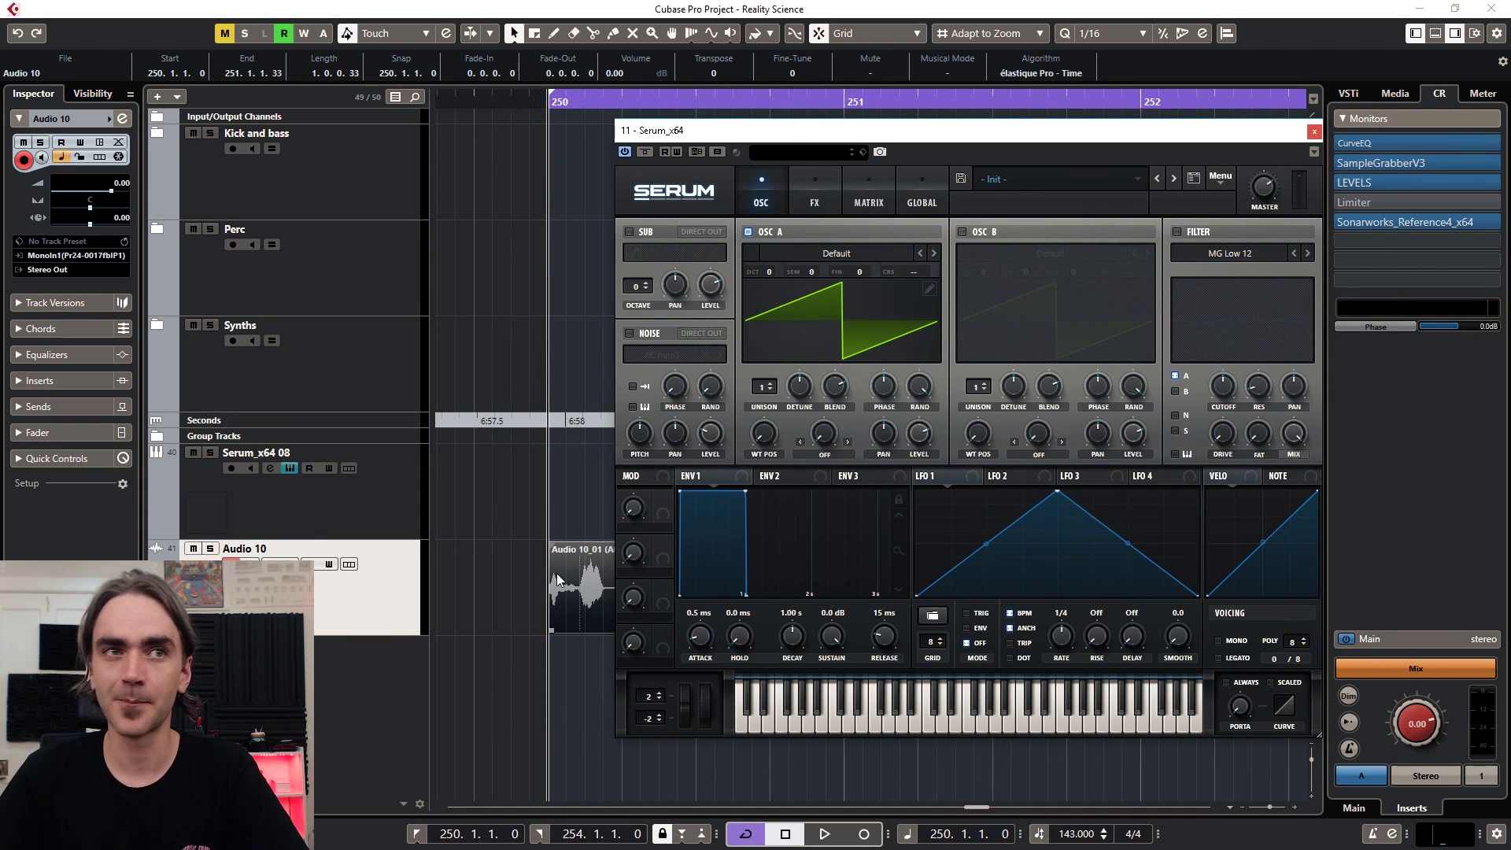
left_click_drag(556, 573, 870, 345)
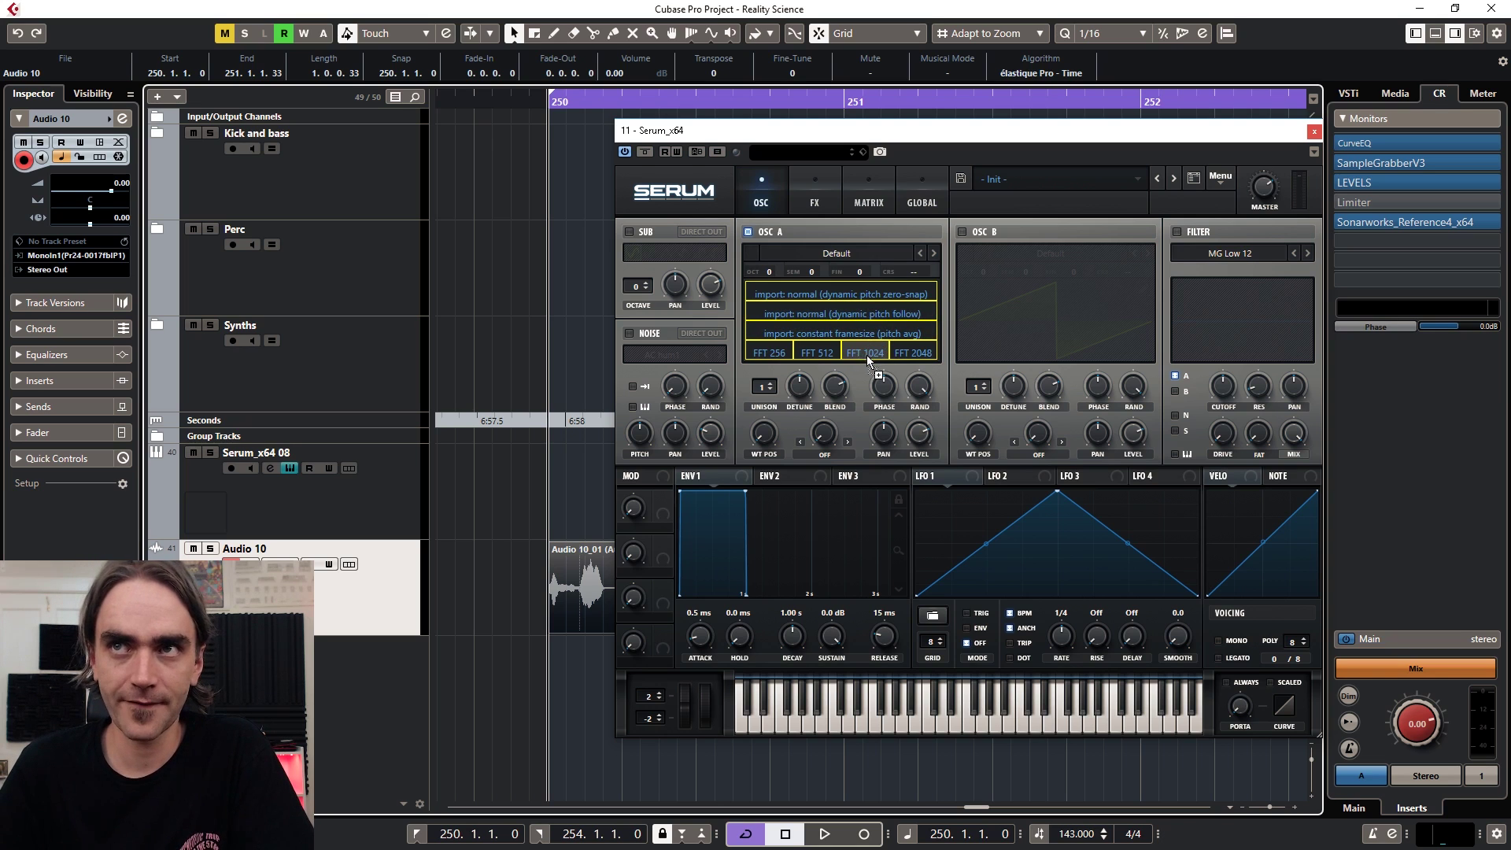
mouse_move(879, 358)
left_mouse_down()
mouse_move(877, 293)
mouse_move(871, 354)
left_mouse_up()
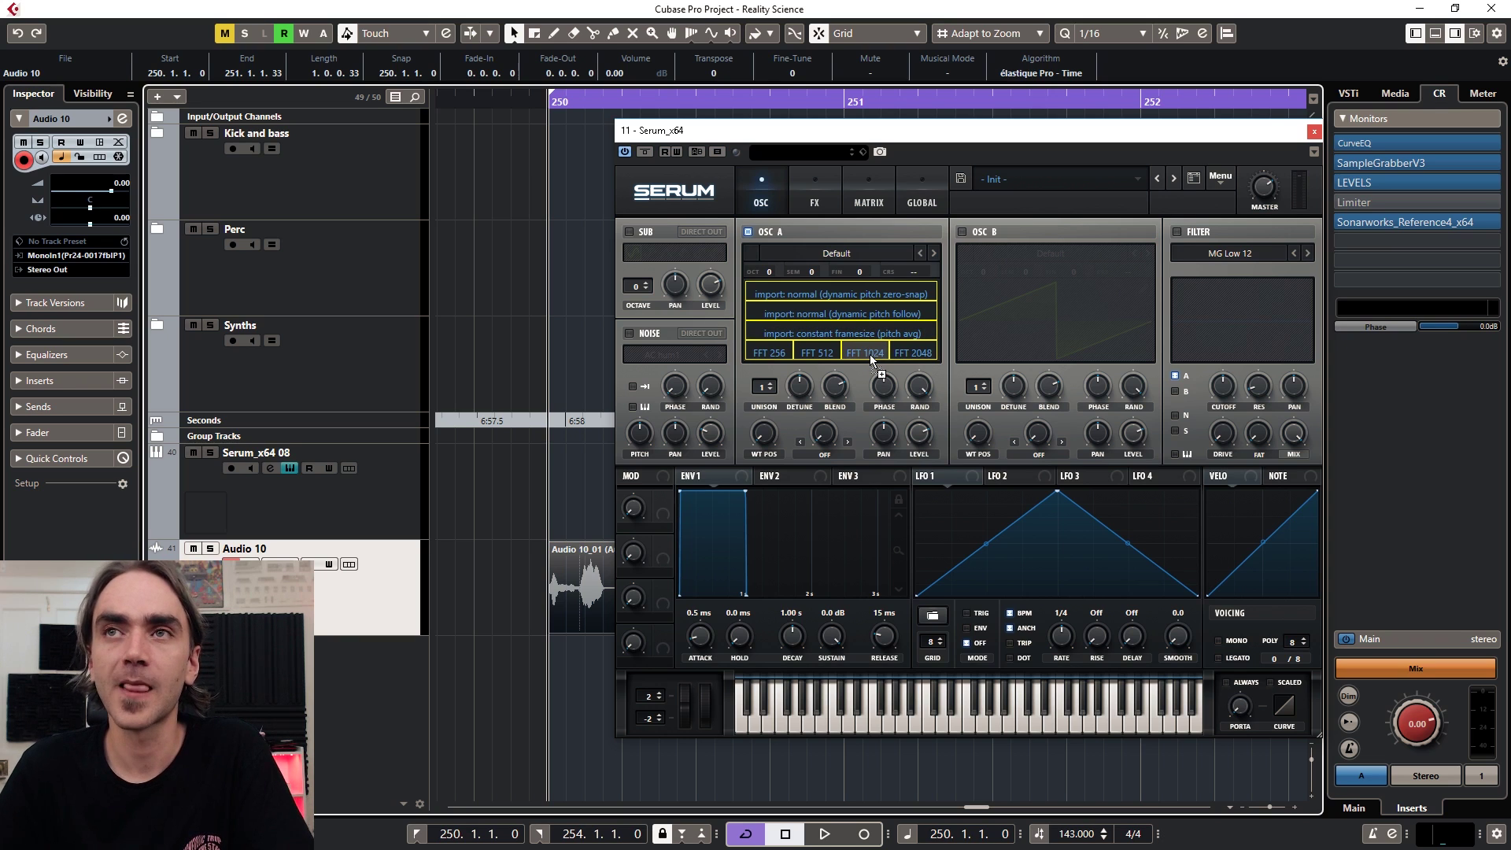
mouse_move(873, 356)
left_mouse_down()
mouse_move(864, 318)
mouse_move(866, 349)
left_mouse_up()
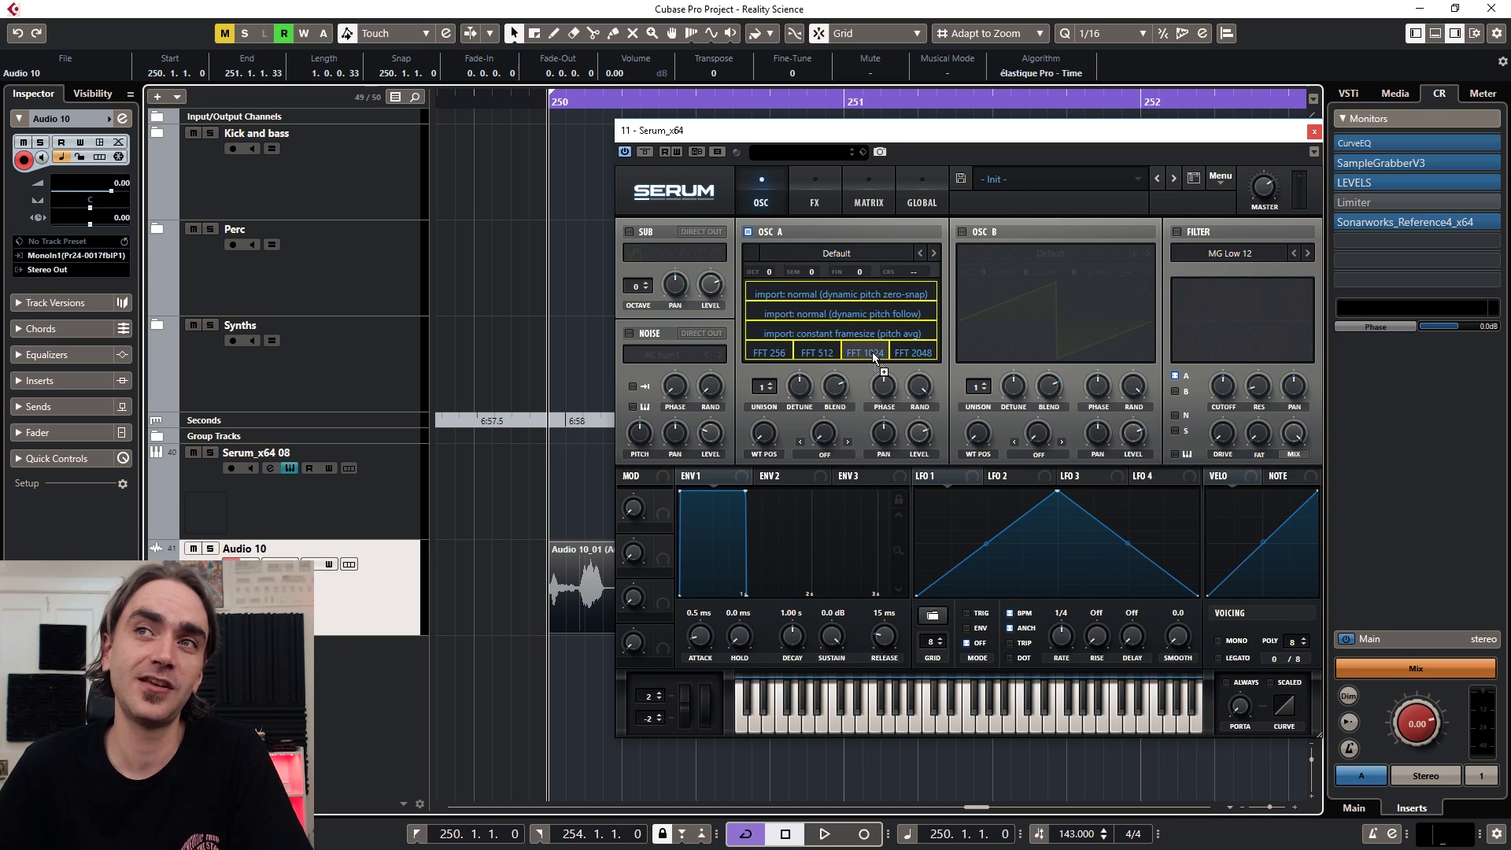
left_click_drag(873, 356, 874, 358)
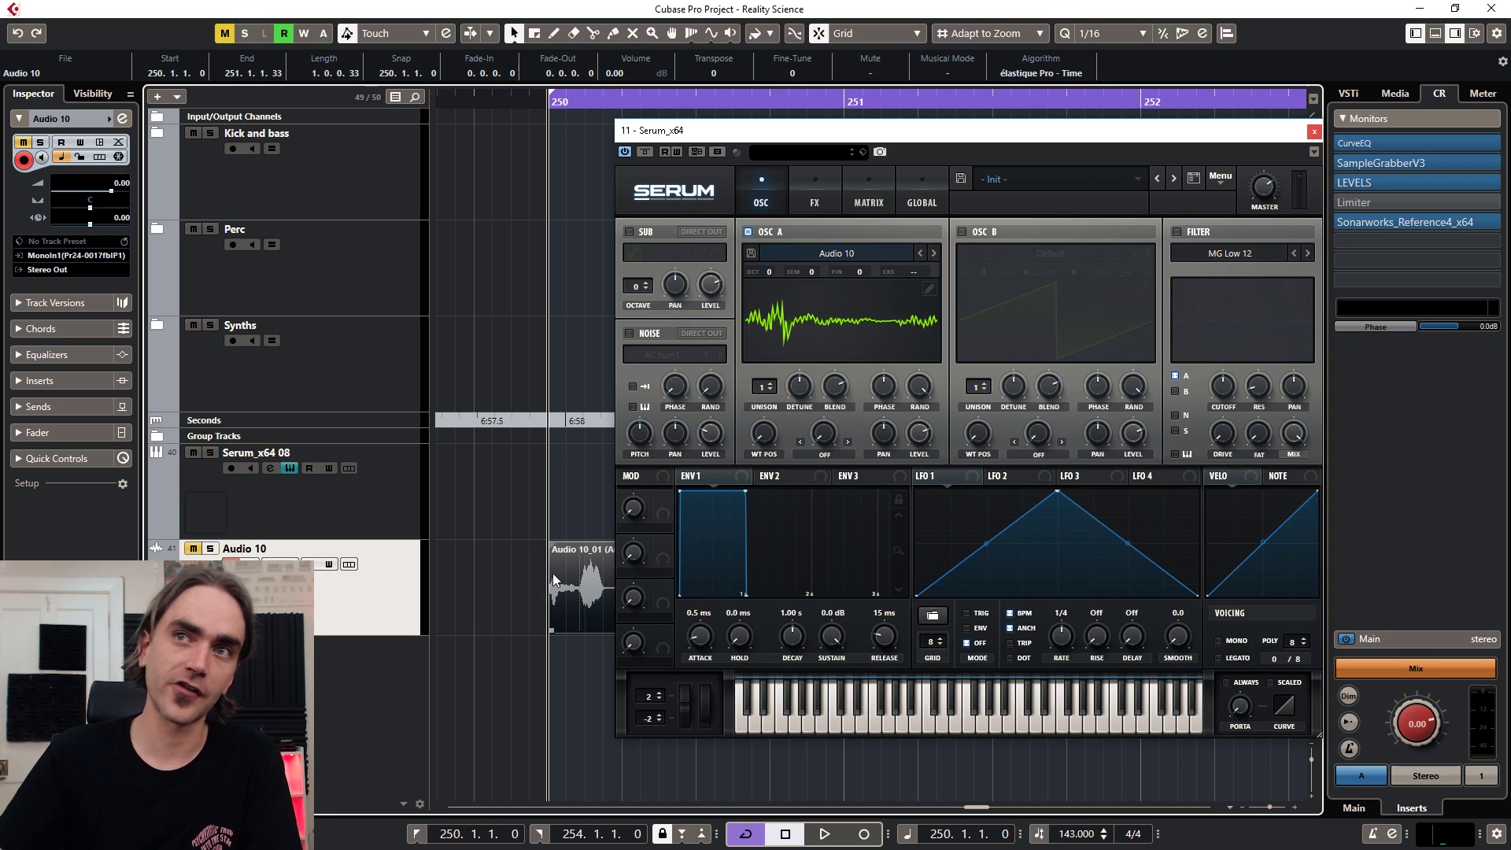
Step: Examine the imported vocal's frames in the oscillator A wavetable editor, from the first frame to the last
left_click(932, 292)
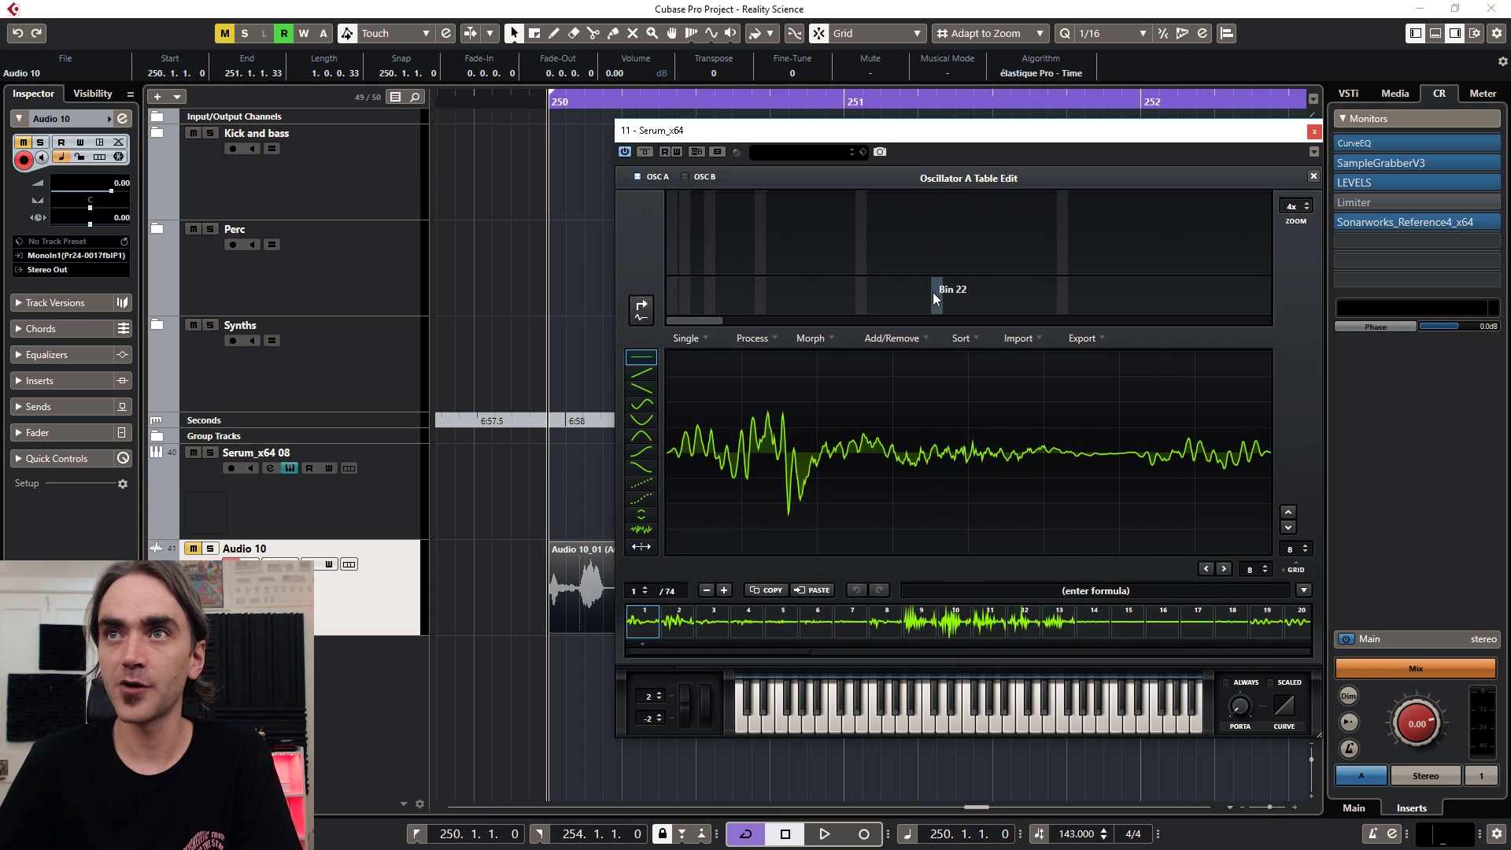
left_click_drag(813, 133, 1005, 7)
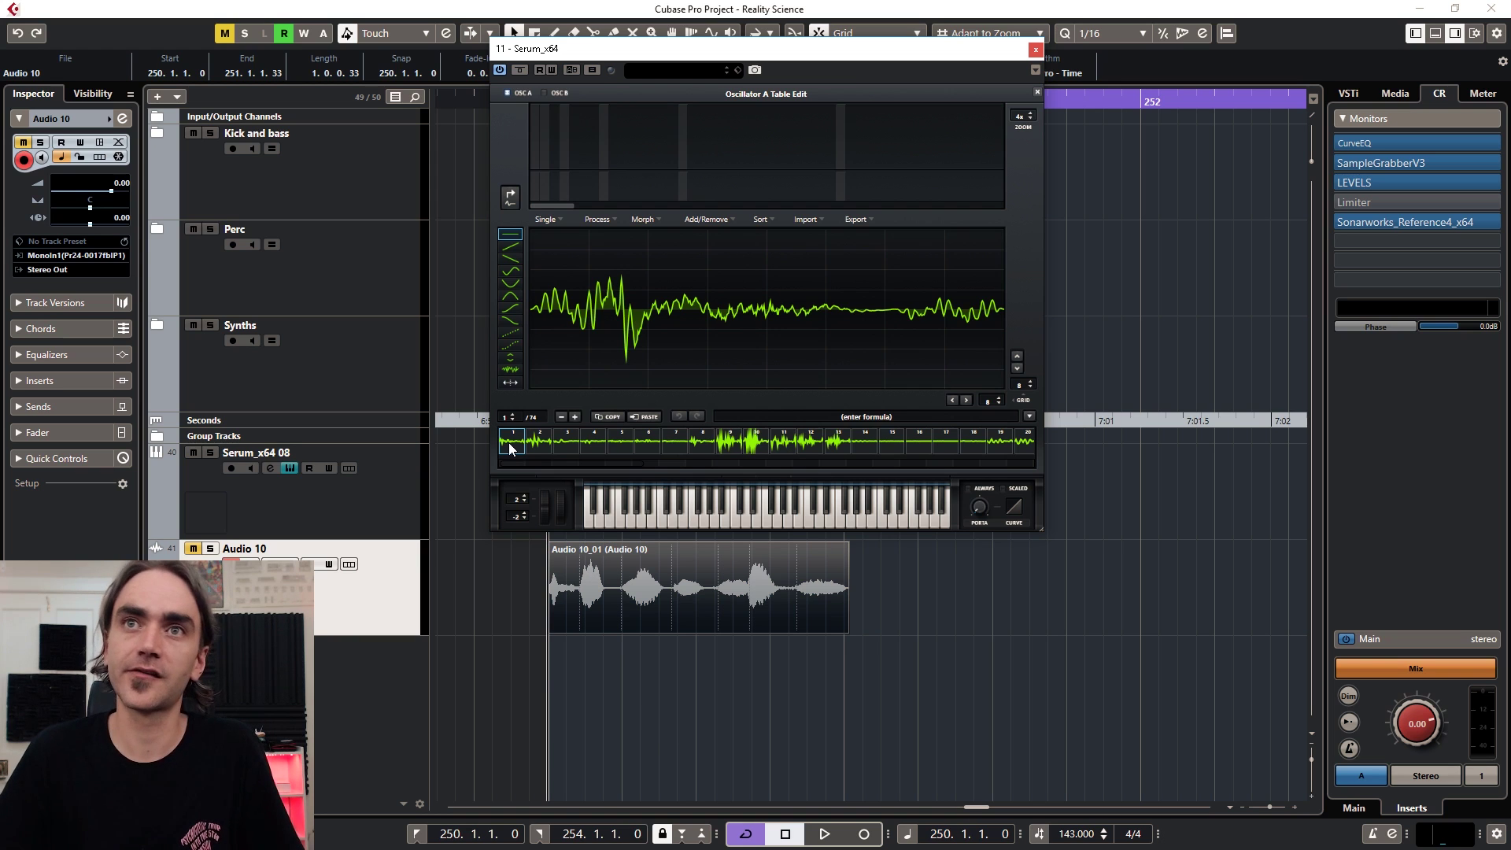
left_click_drag(509, 463, 949, 470)
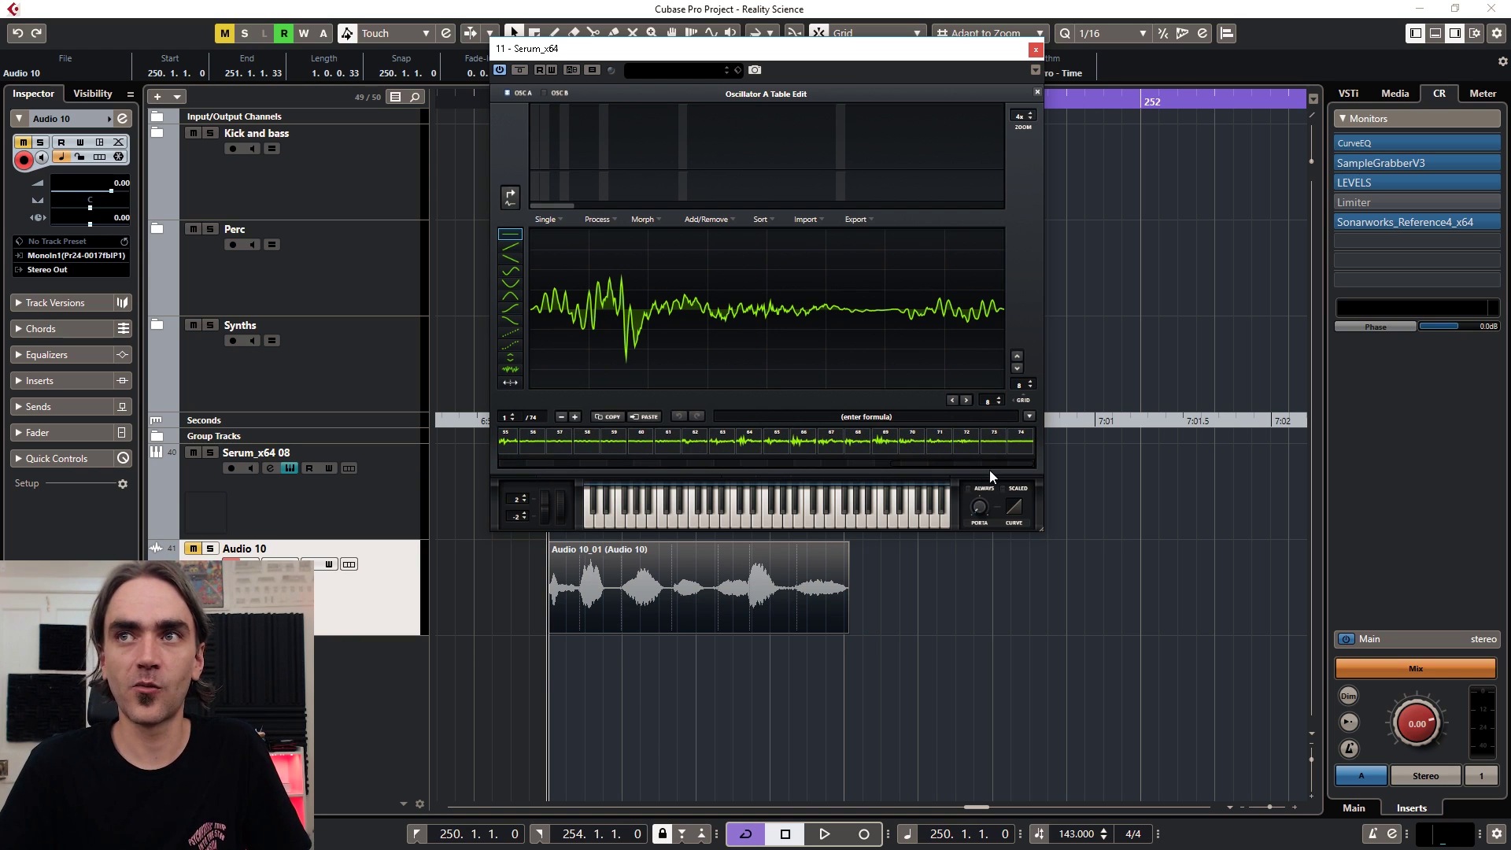
left_click(1036, 89)
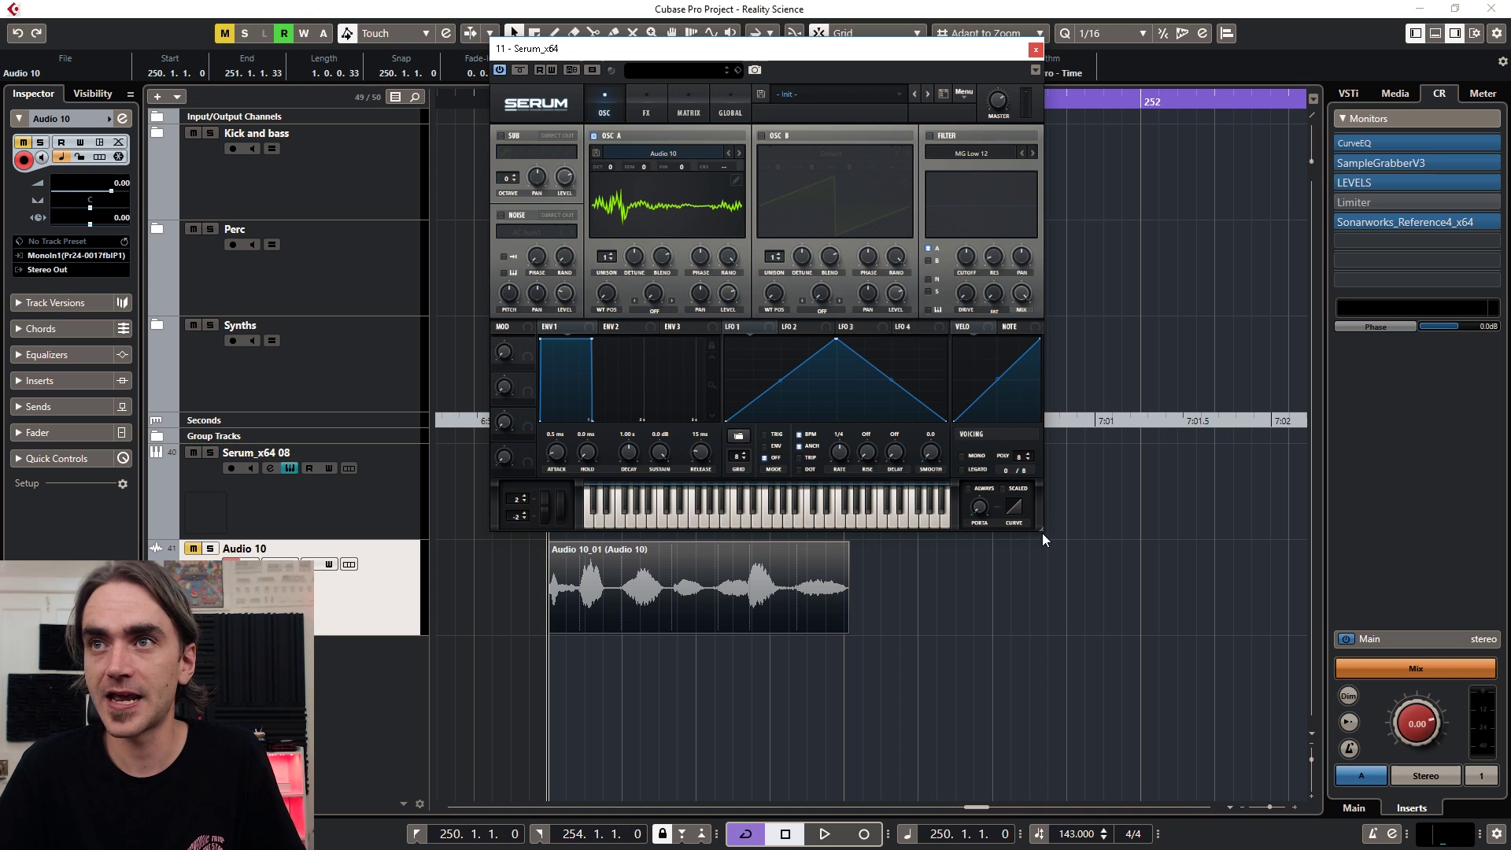
Step: Enlarge Serum, modulate OSC A's WT POS with LFO 1 in TRIG mode, and shape the LFO as a full-width rising ramp
left_click_drag(1041, 531, 1445, 849)
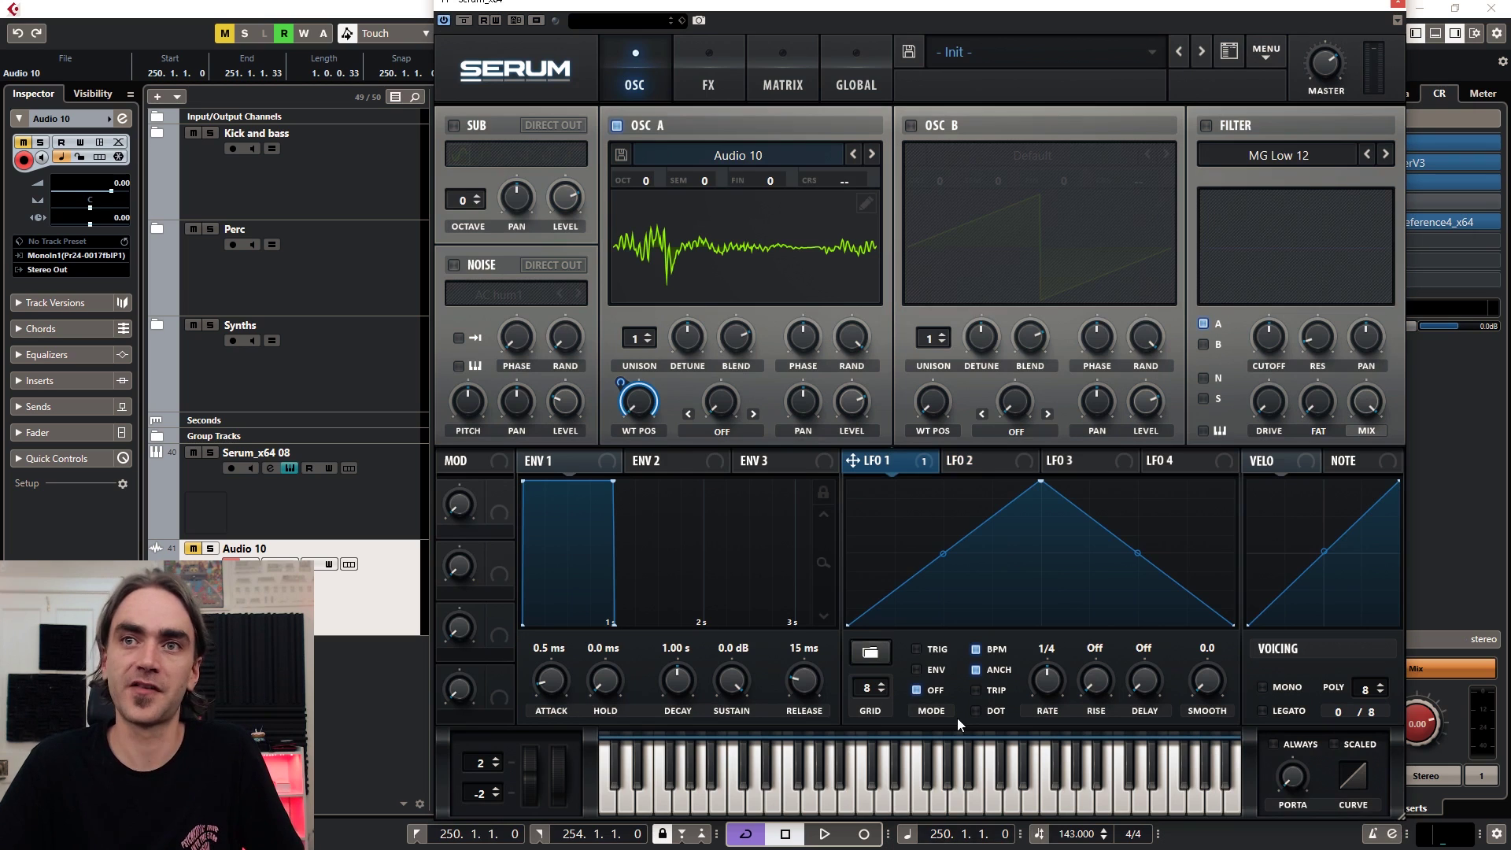
left_click_drag(974, 10, 965, 6)
left_click(909, 646)
left_click_drag(1031, 479, 1226, 468)
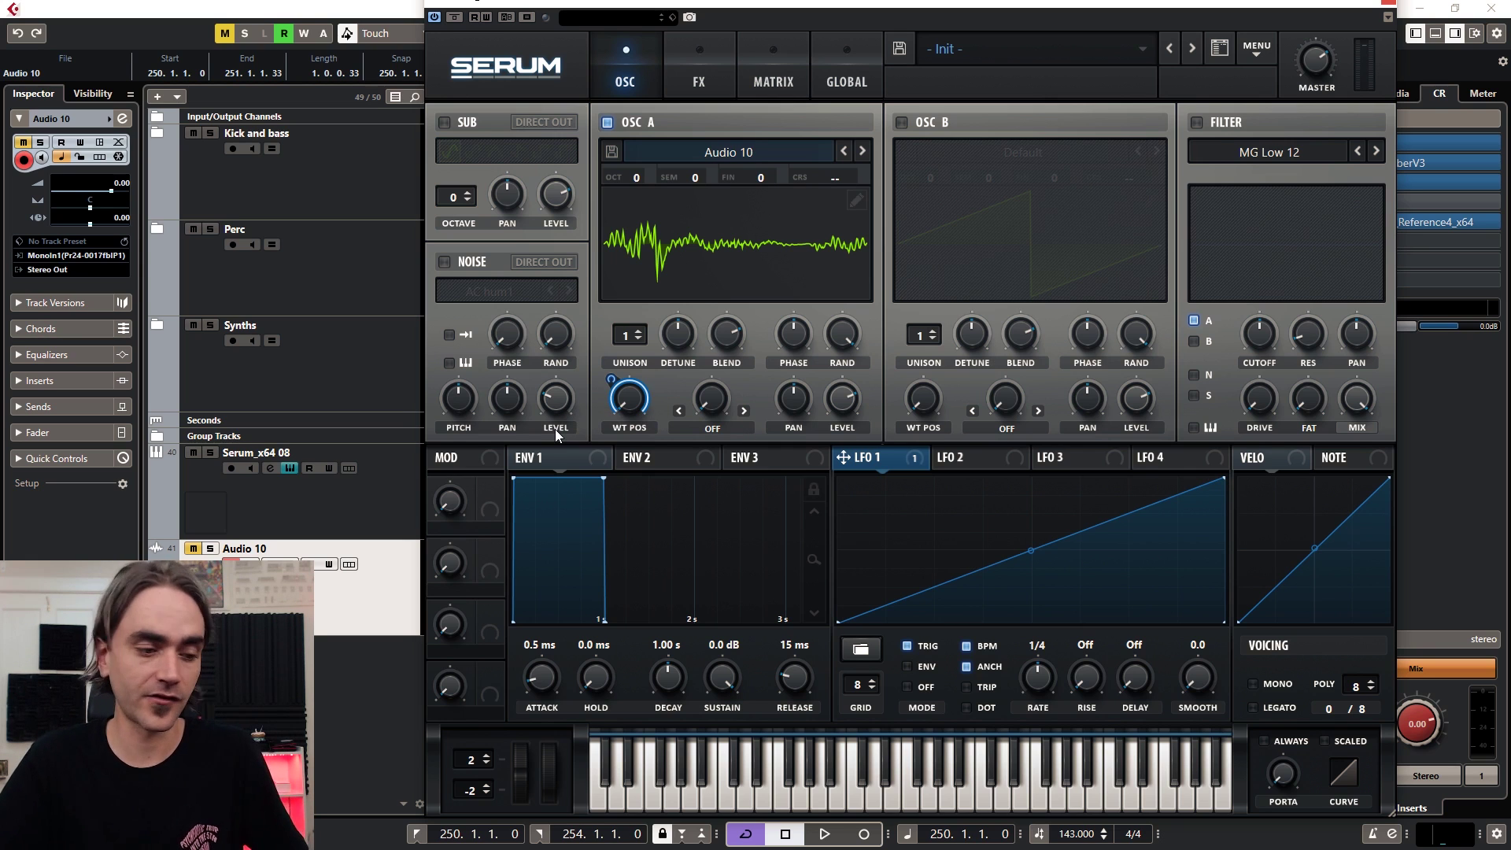
Step: Set the LFO 1 rate to 2 bar while auditioning low notes
left_click(597, 795)
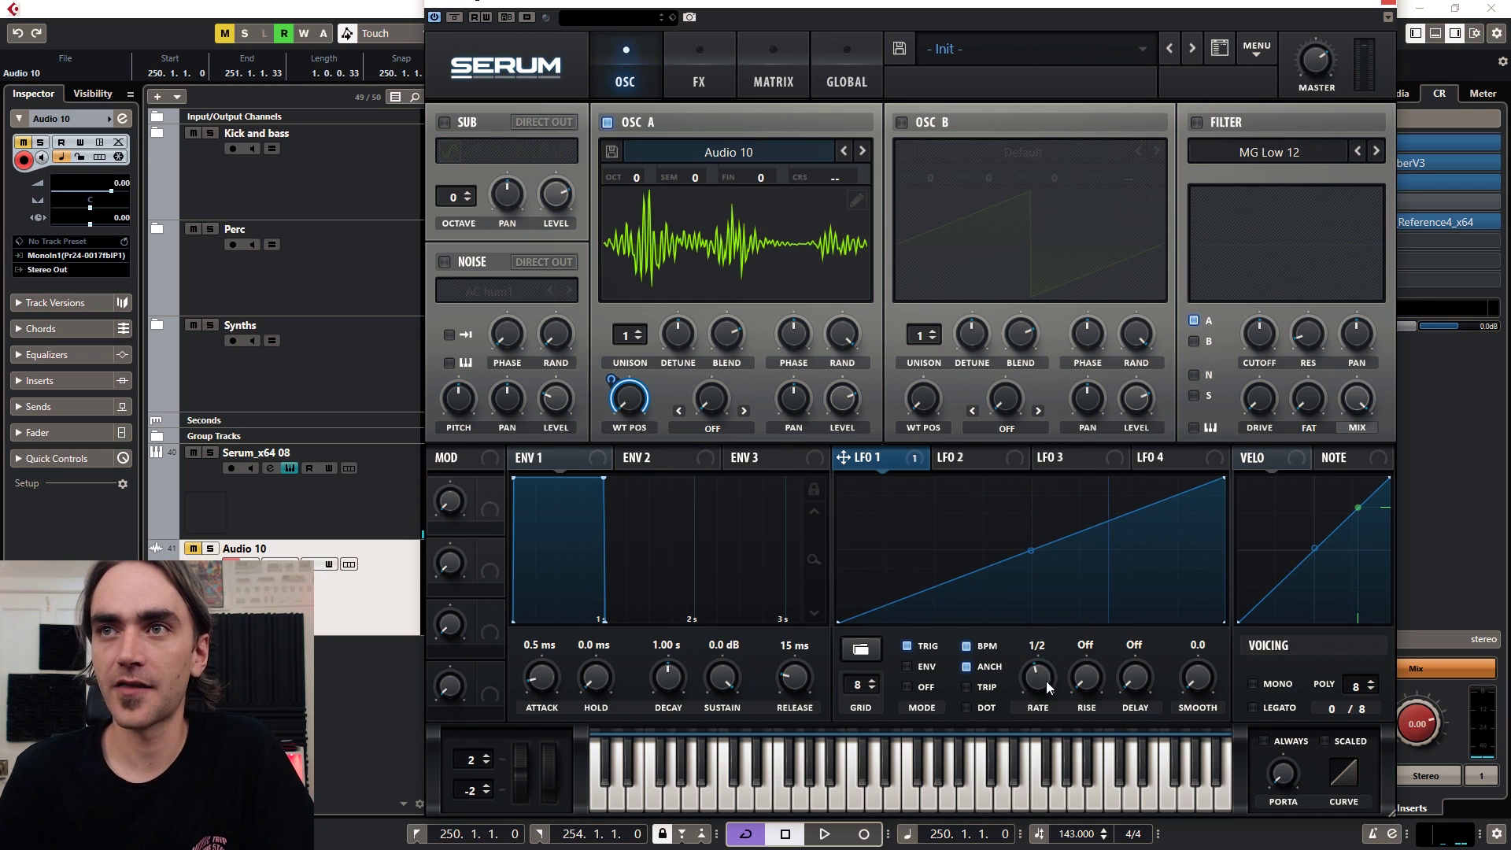
mouse_move(1046, 682)
left_mouse_down()
mouse_move(1046, 709)
mouse_move(1036, 678)
left_mouse_up()
left_click(602, 794)
left_click(595, 803)
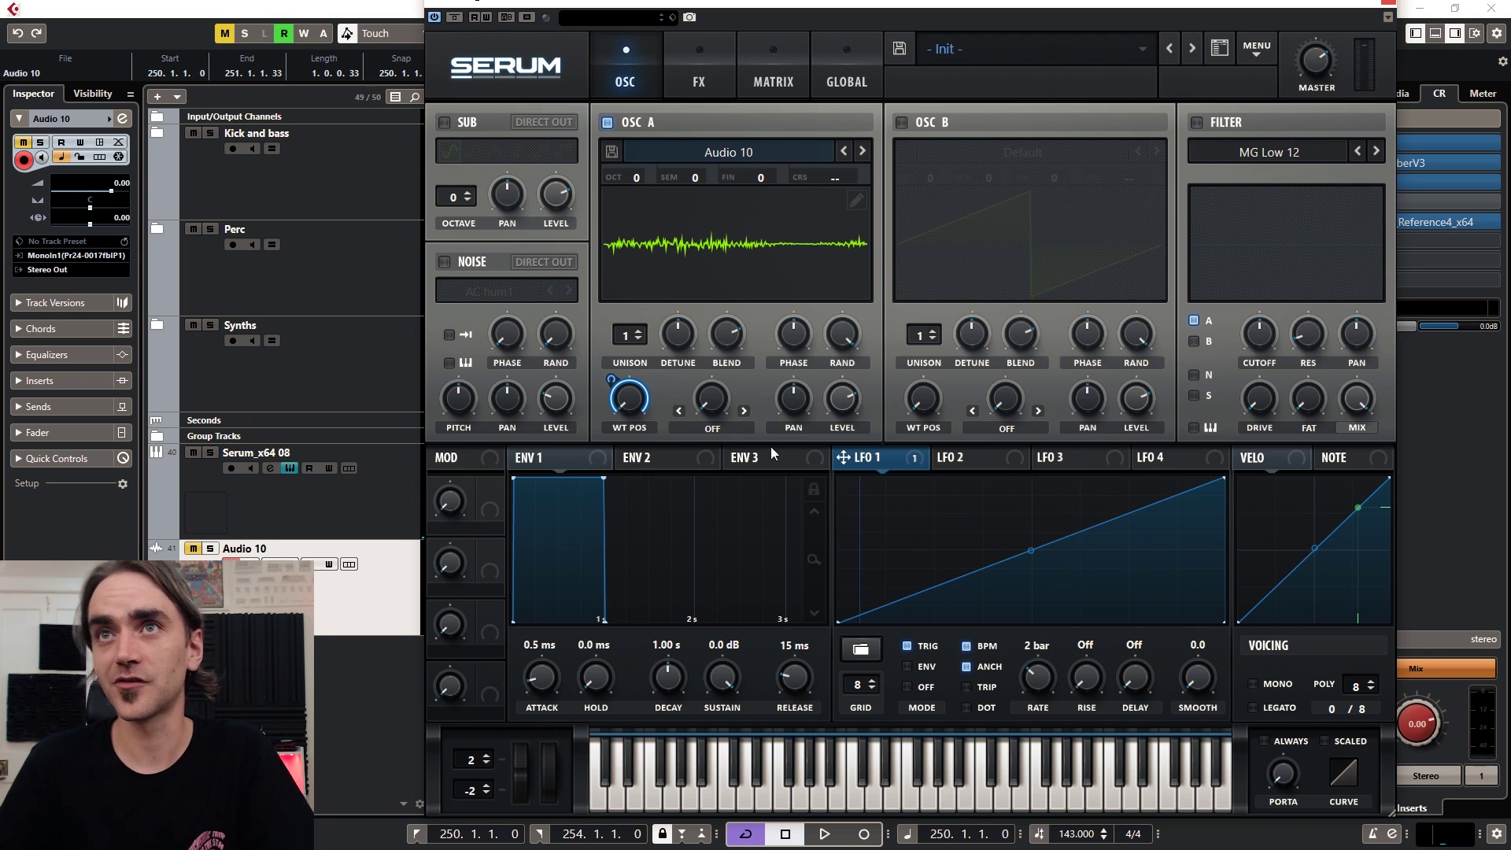
Step: Set OSC A's octave to -1 and apply Morph - Spectral to its imported voice wavetable
mouse_move(631, 181)
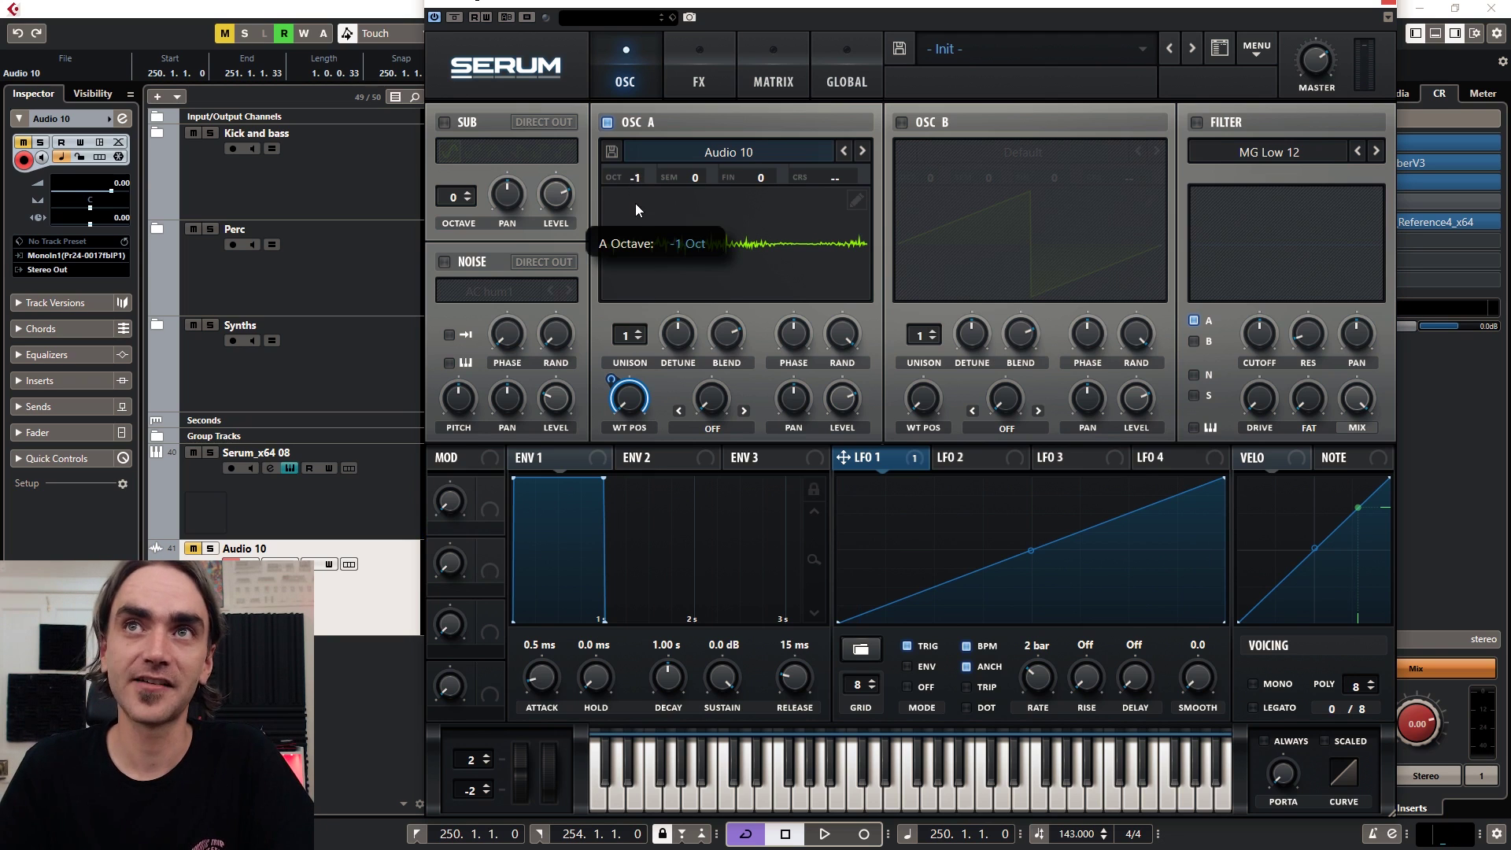
left_click_drag(646, 160, 659, 249)
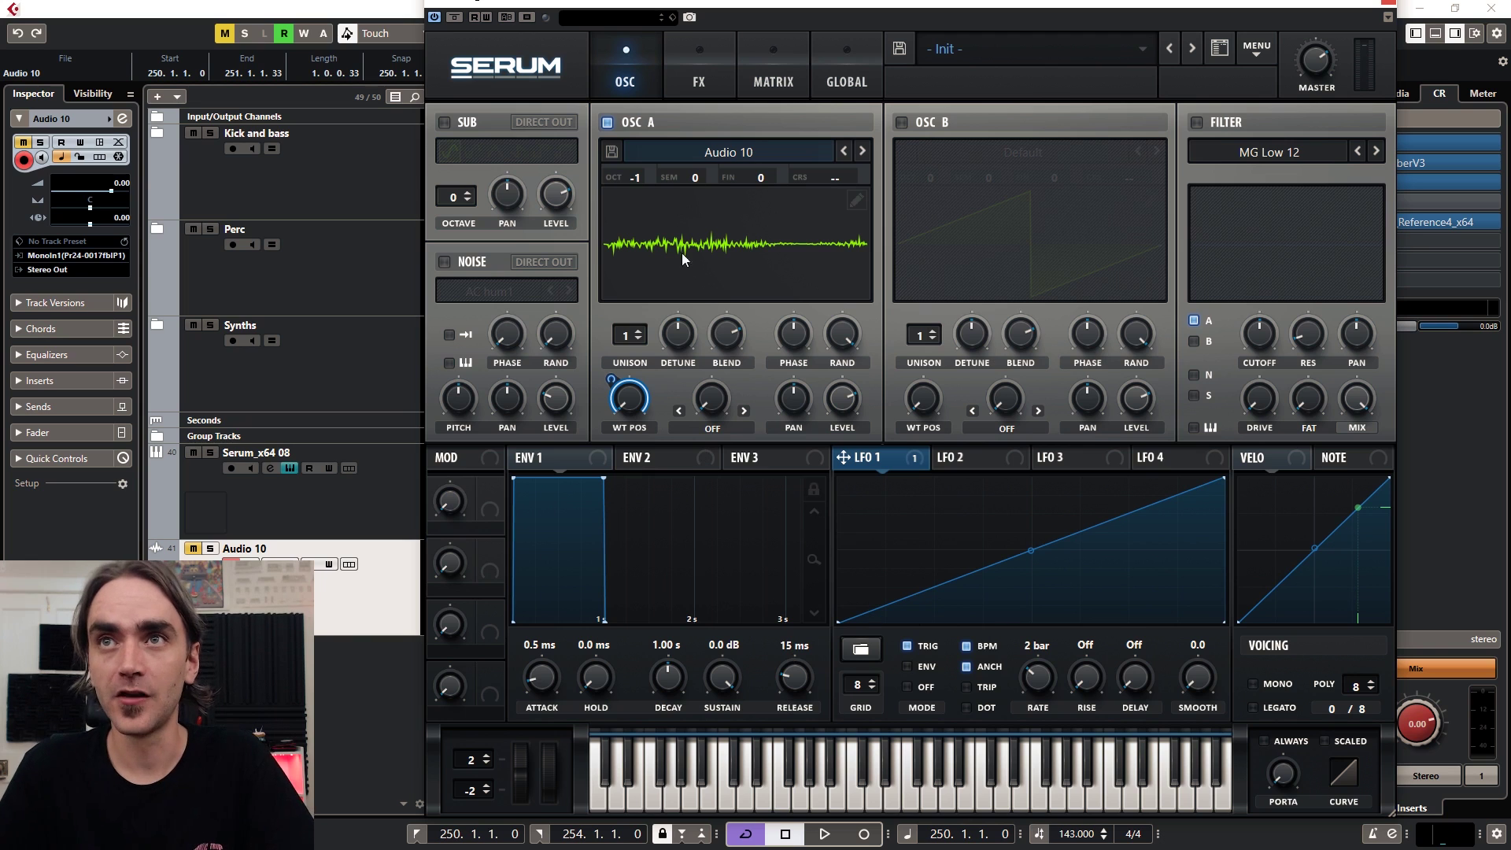
left_click(857, 204)
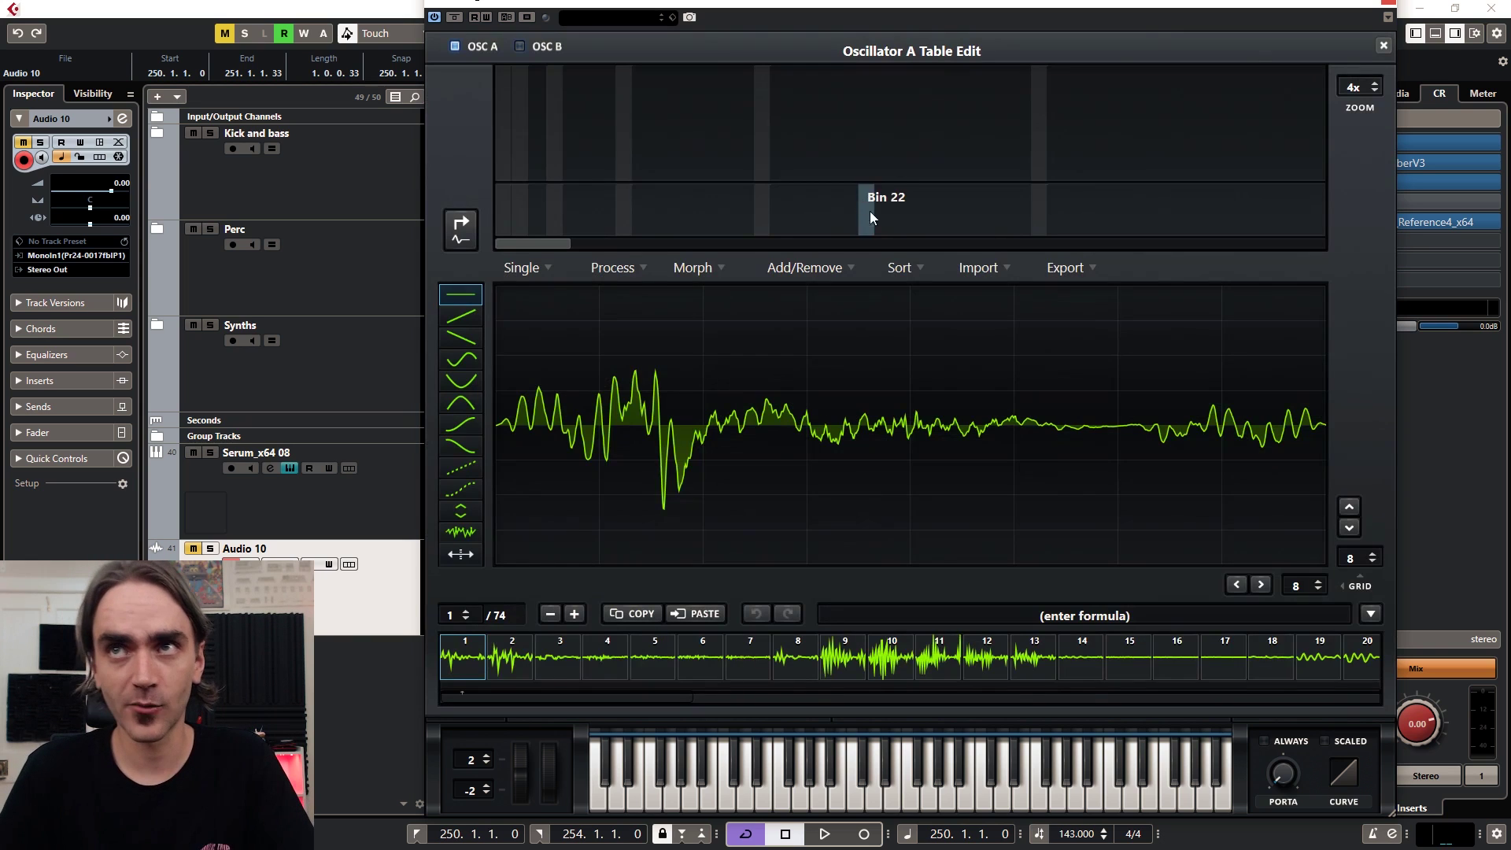
left_click(693, 267)
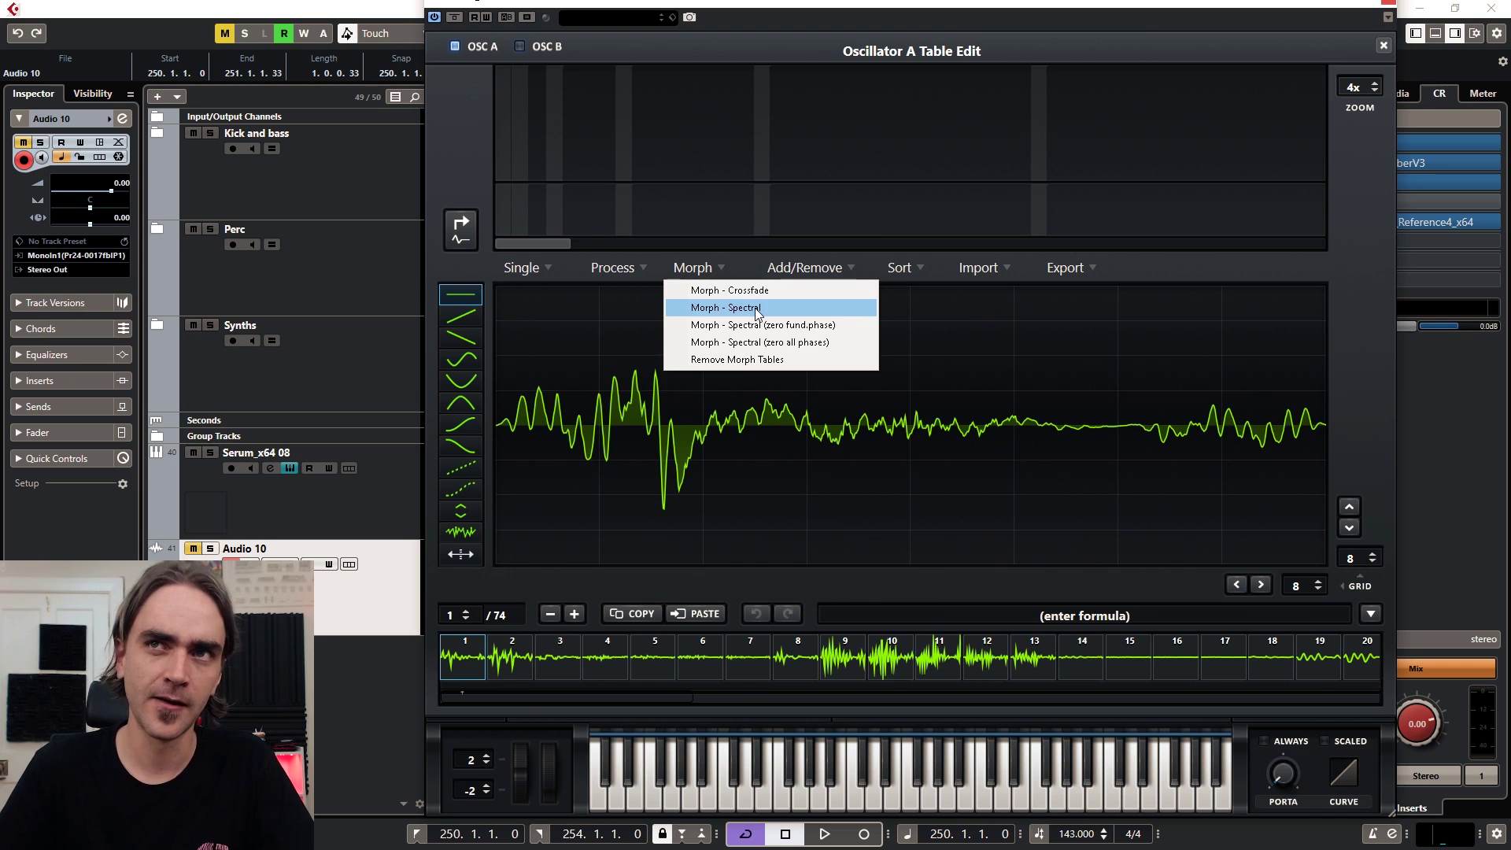
left_click(757, 309)
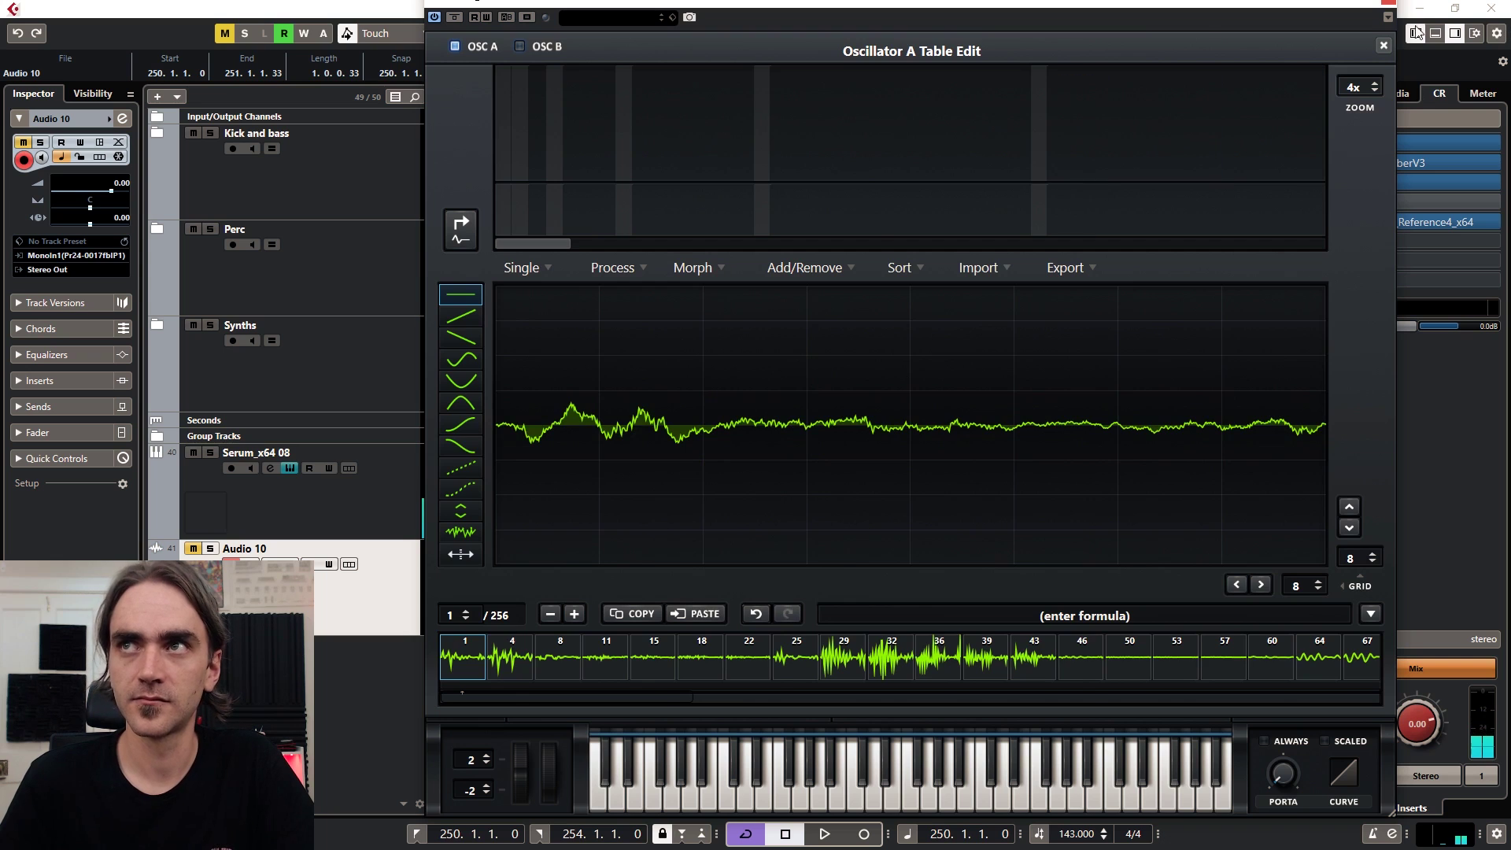
left_click(1384, 44)
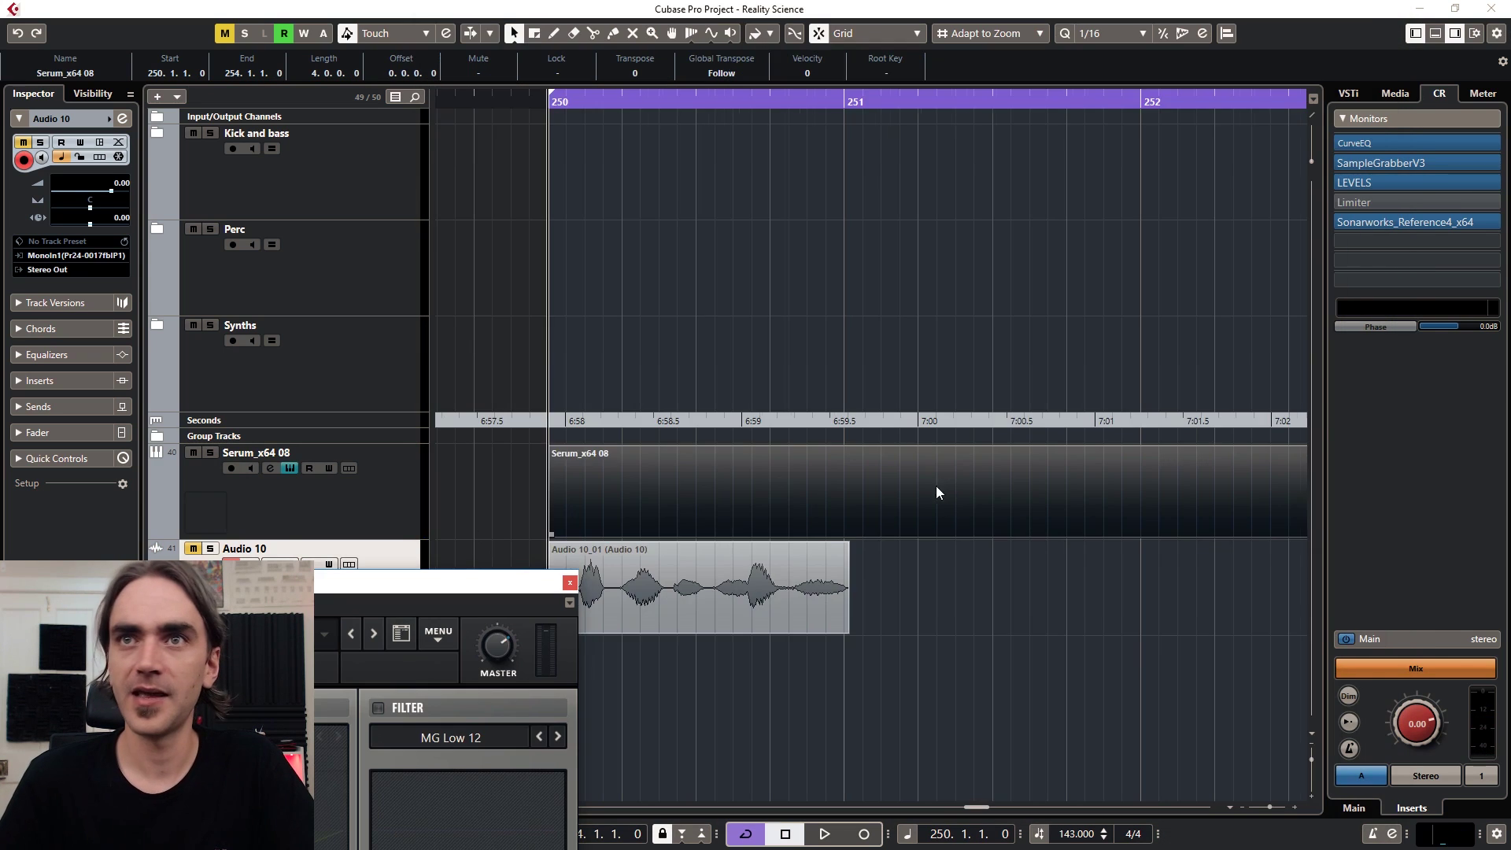
Step: Open the four-bar Serum_x64 08 MIDI event at bar 250 for note editing and clear the Serum window away
scroll(929, 488, "down", 4)
left_click(920, 492)
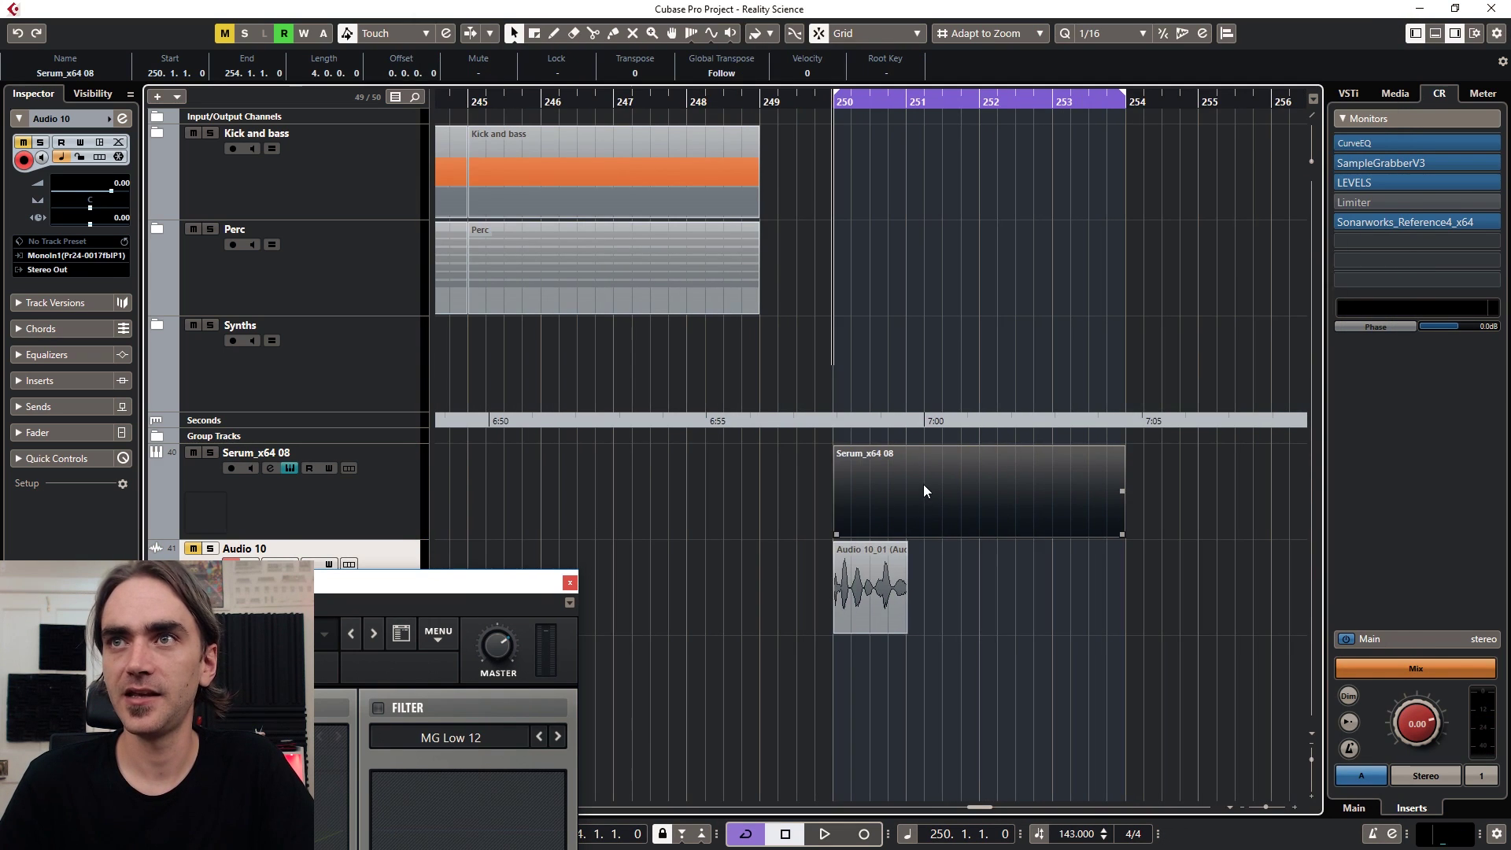
double_click(923, 484)
left_click(570, 583)
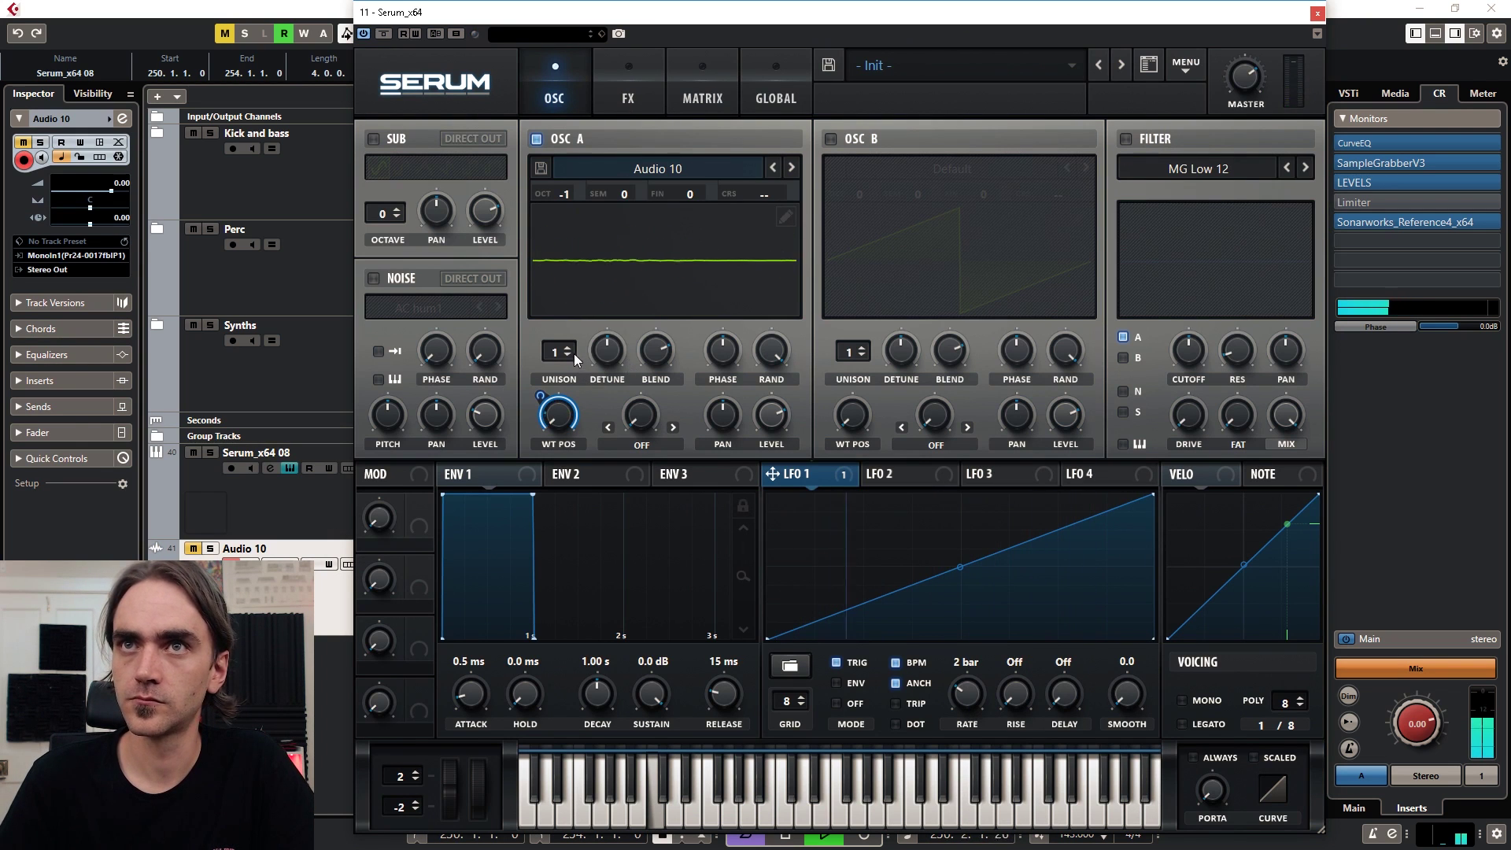
Step: Set OSC A's unison to 5 and audition the warp modes Sync (Window 1/2), Bend + and Bend -, settling on Bend +/-
left_click_drag(564, 352, 568, 307)
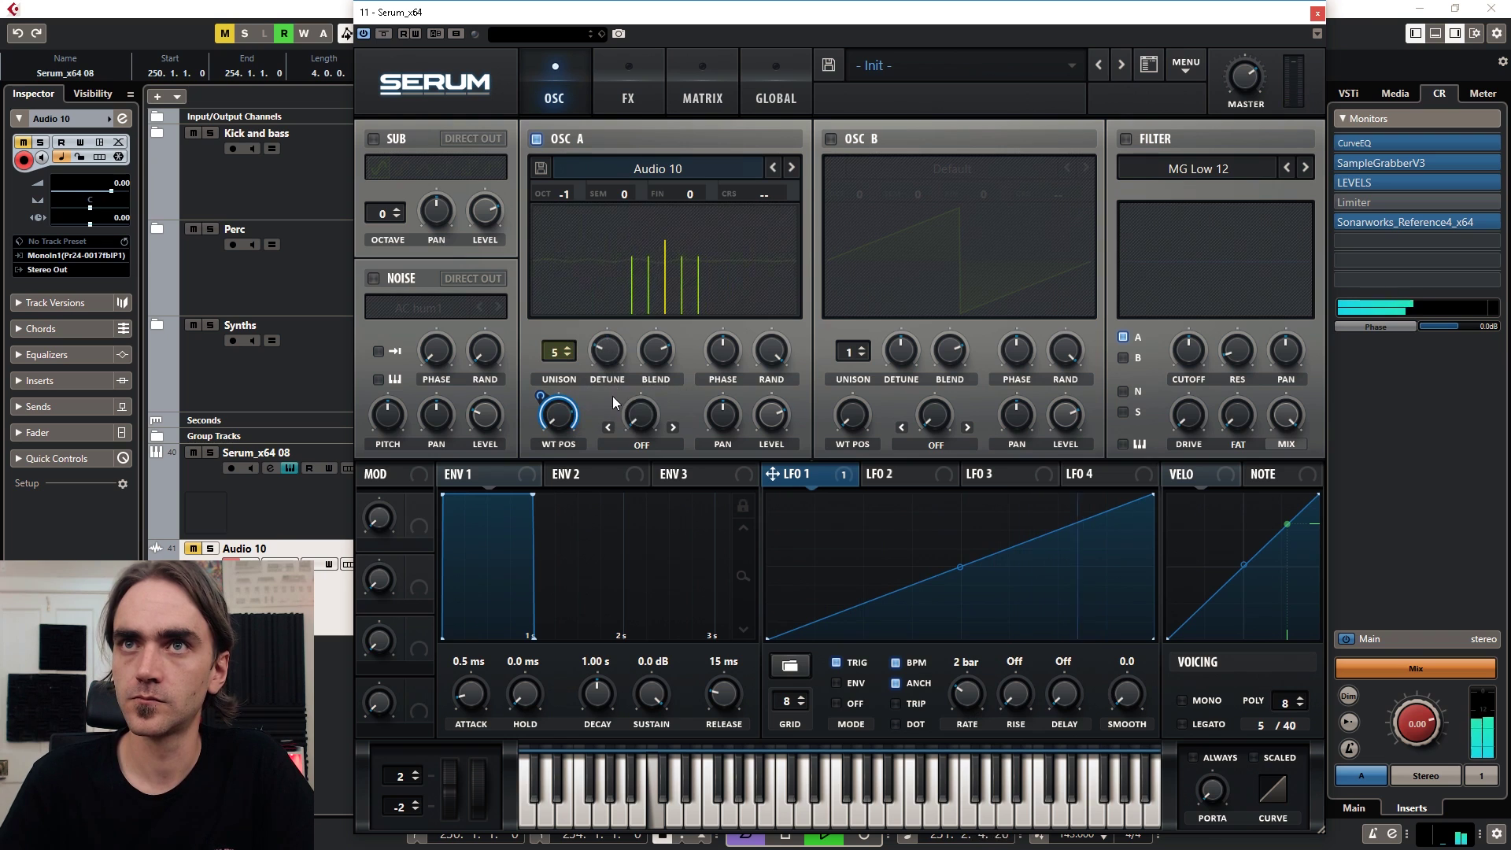
left_click(641, 444)
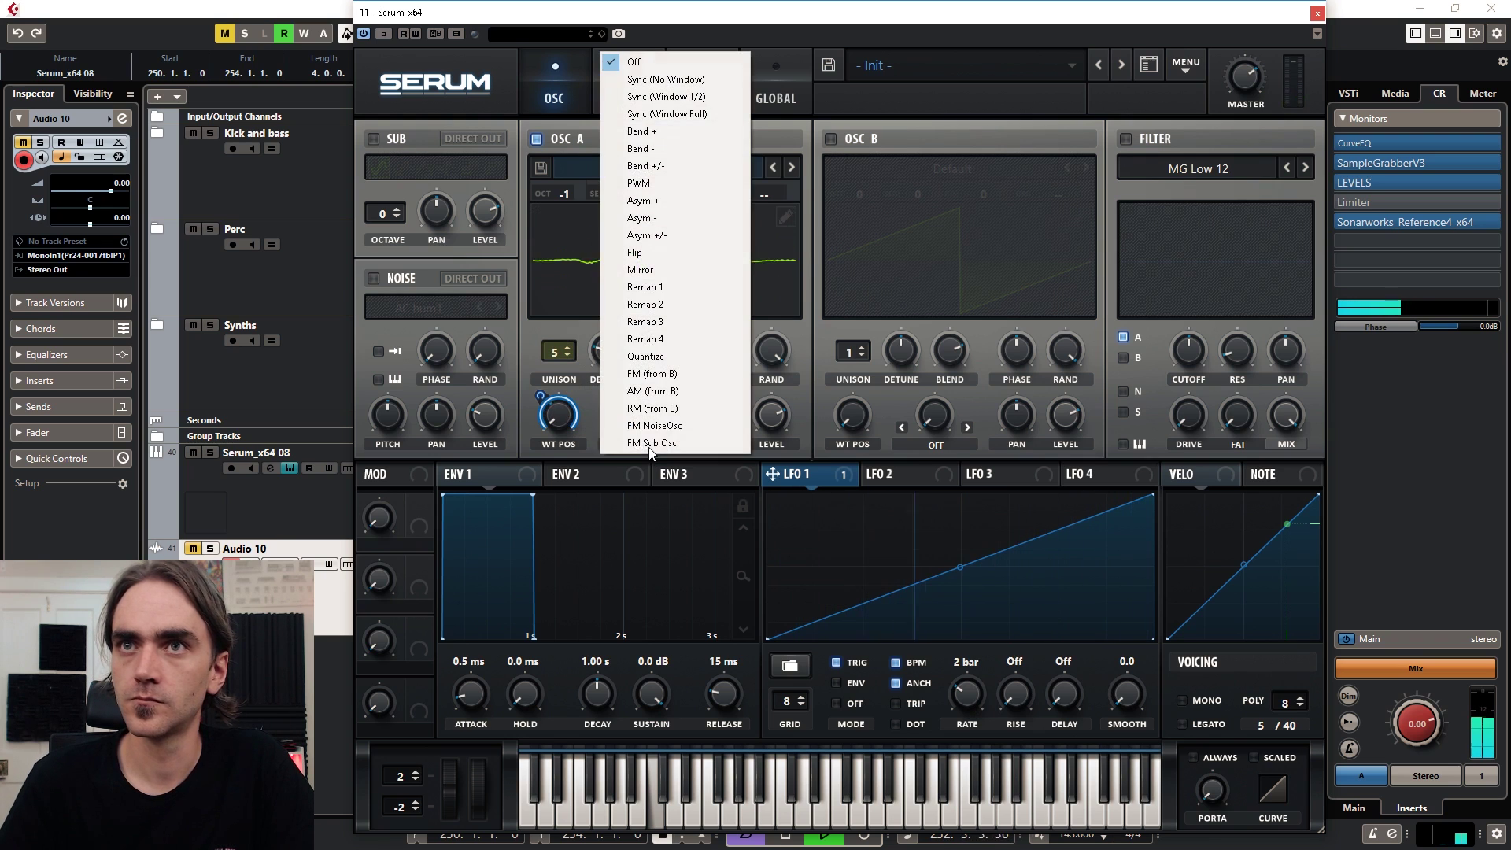
left_click(669, 95)
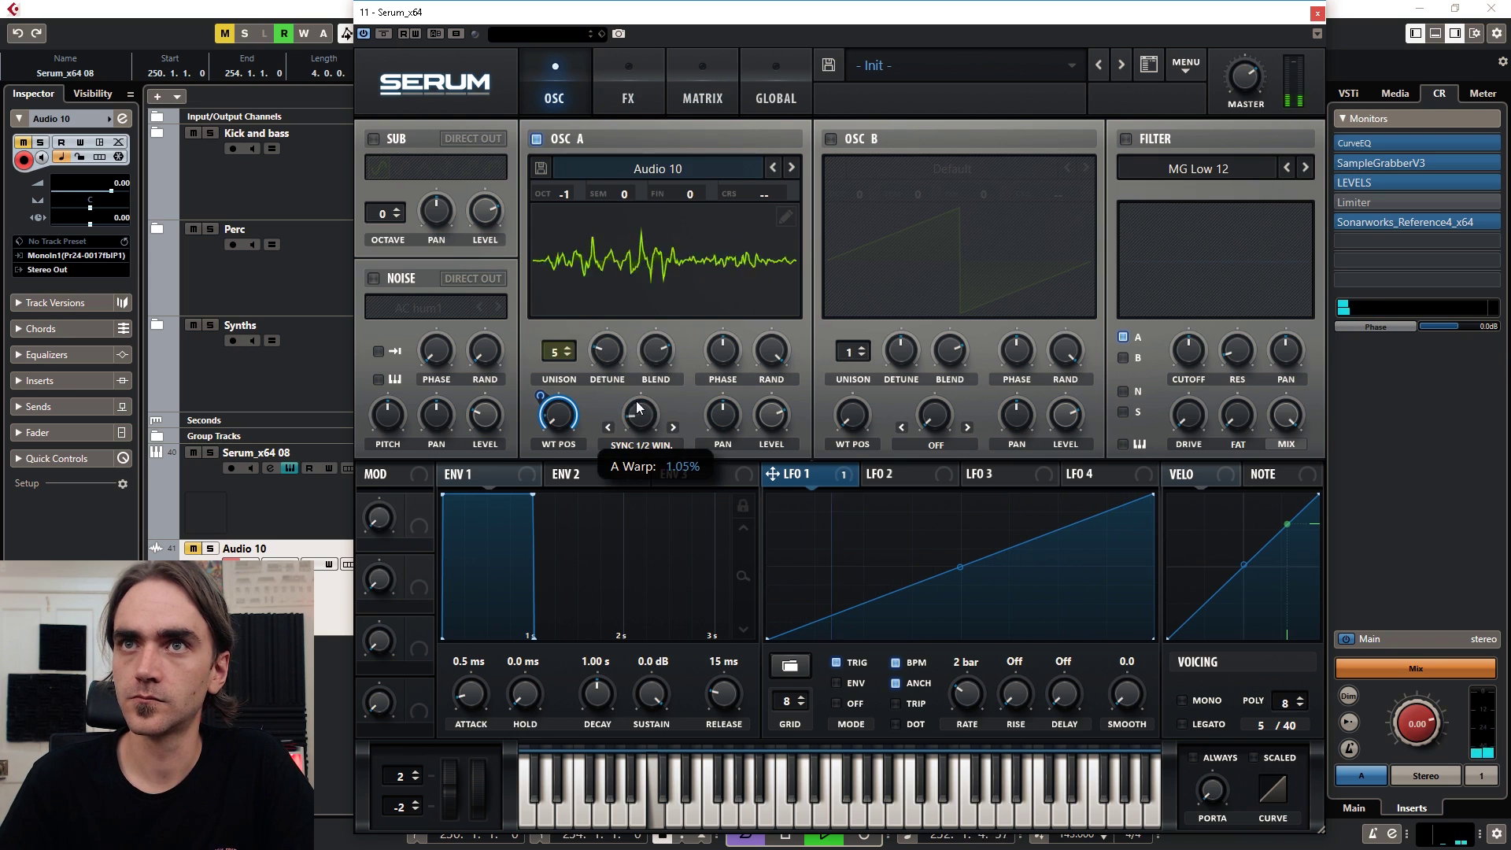
left_click(639, 447)
left_click(655, 134)
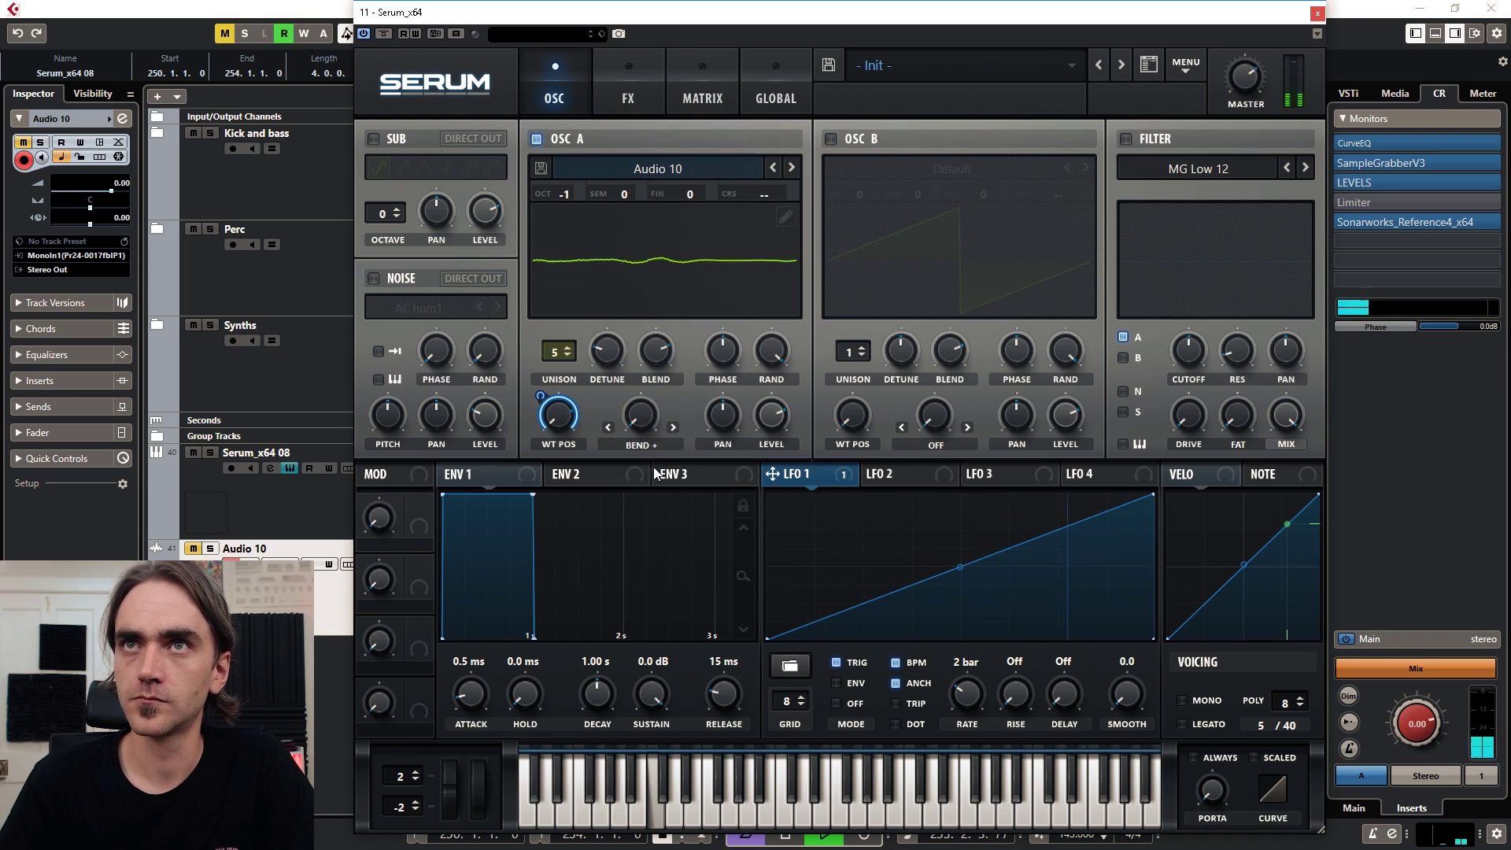
left_click_drag(648, 425, 640, 301)
left_click(637, 446)
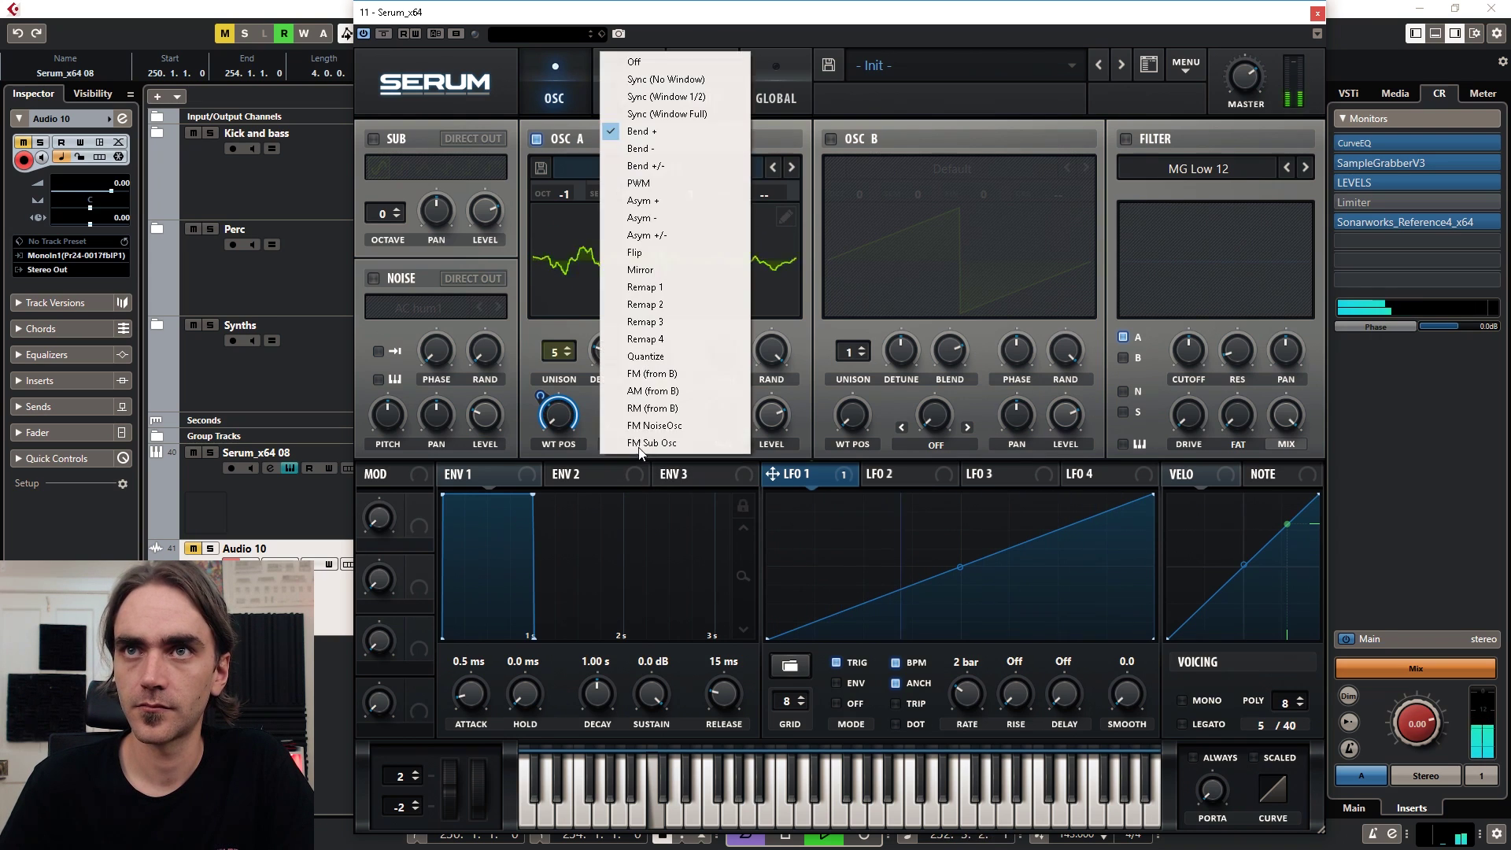
left_click(650, 150)
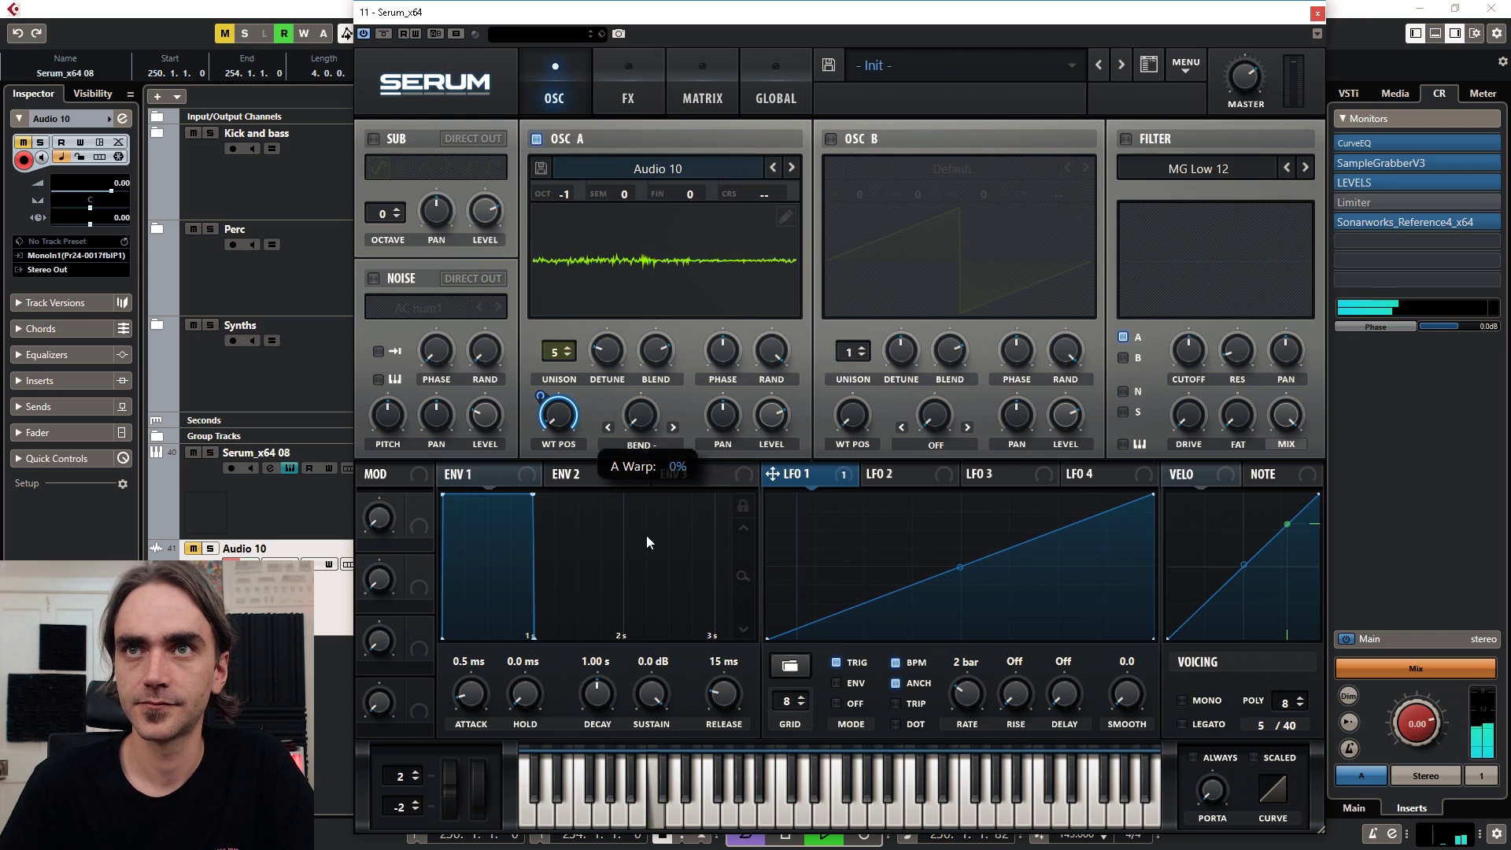
left_click(639, 446)
left_click(667, 167)
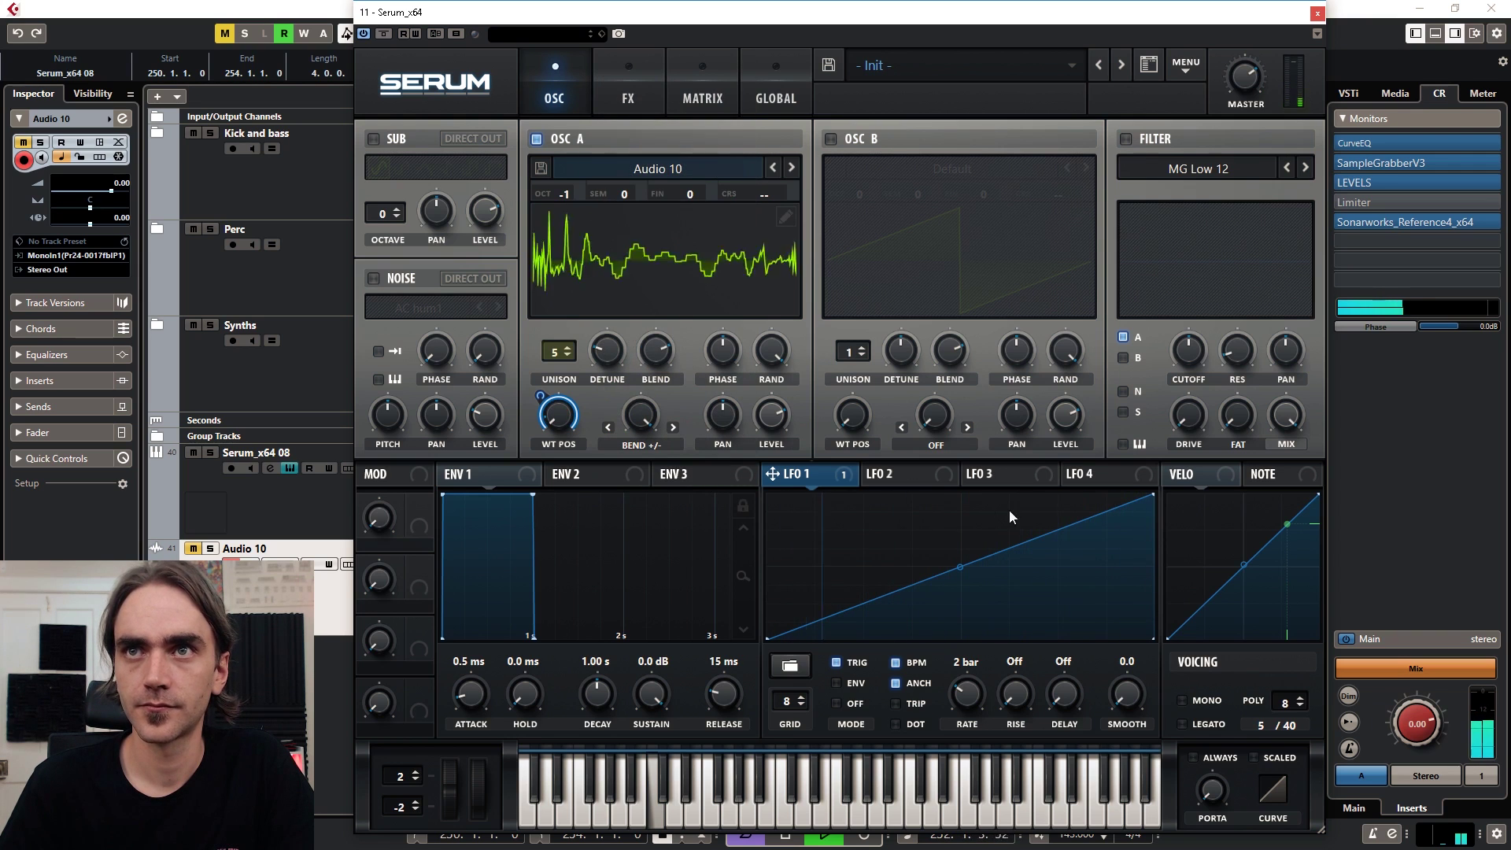
Step: Modulate OSC A's Bend +/- warp amount with LFO 2 and set the LFO 2 rate to bar
left_click(903, 486)
left_click_drag(872, 474, 639, 415)
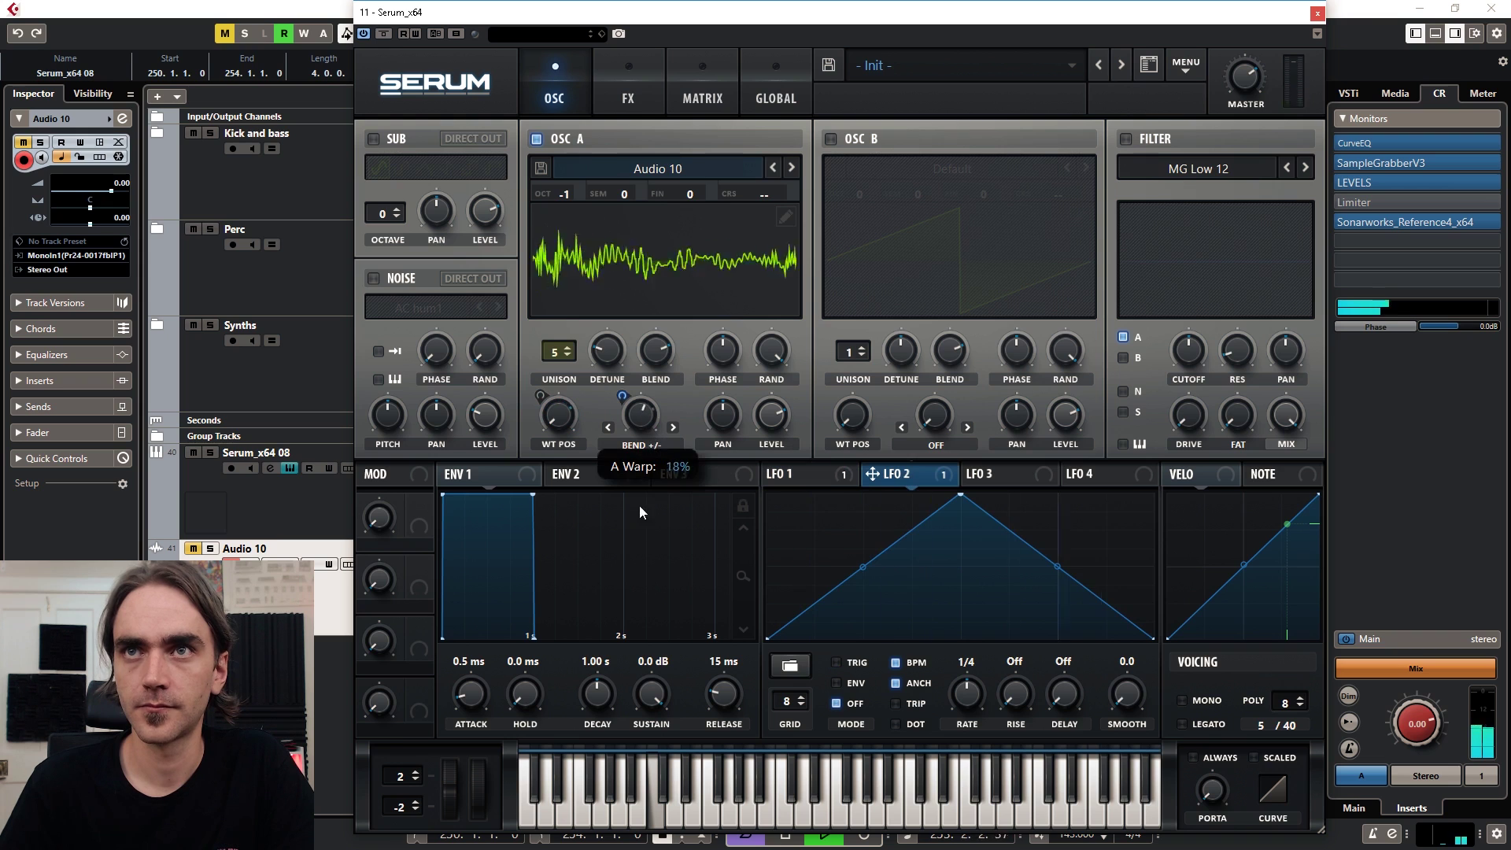
left_click_drag(620, 427, 642, 398)
left_click_drag(968, 696, 973, 721)
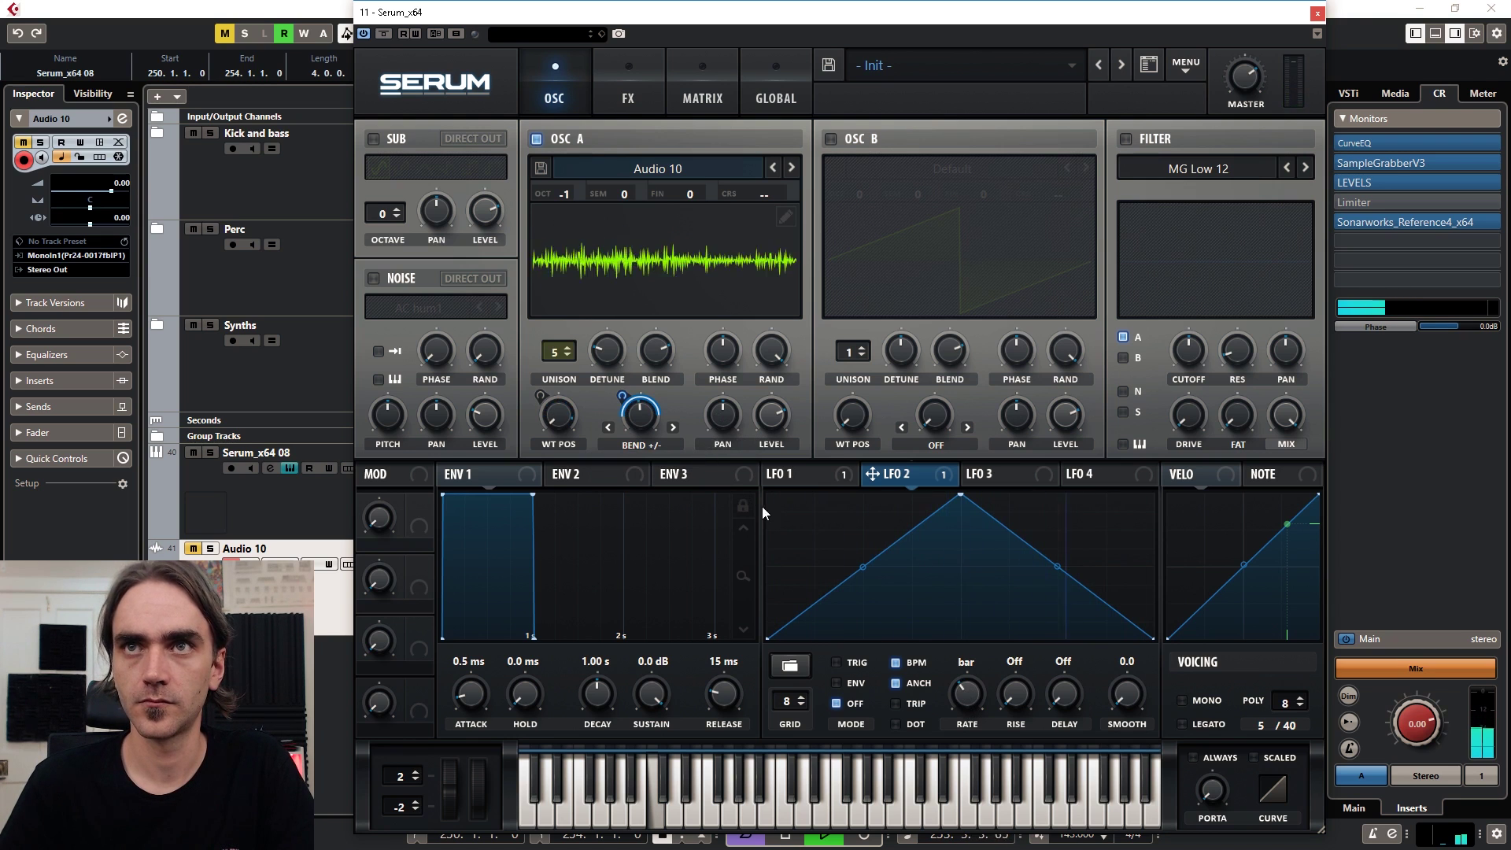
left_click(815, 475)
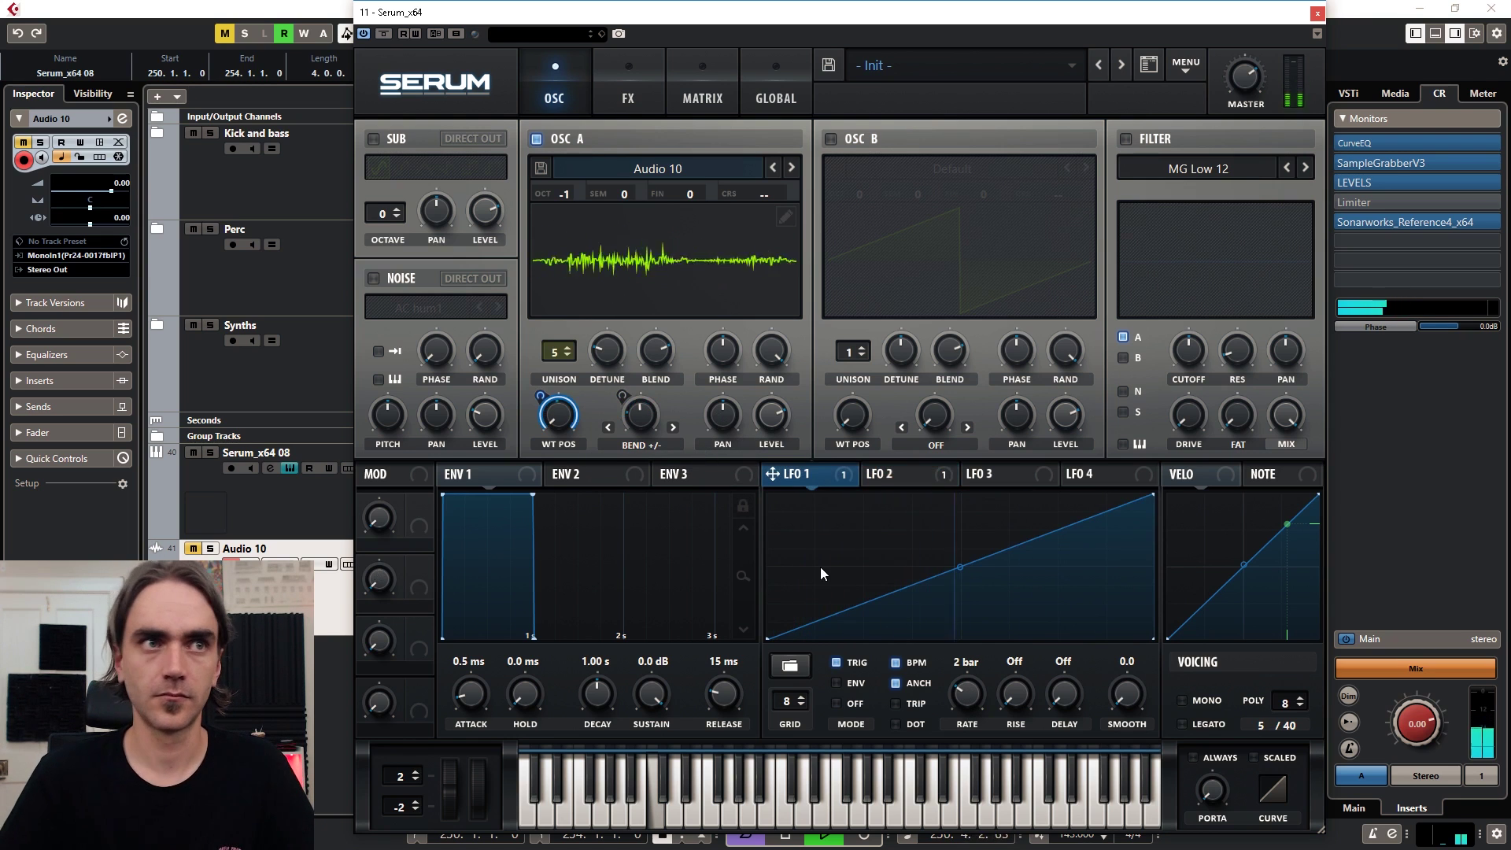
key("space")
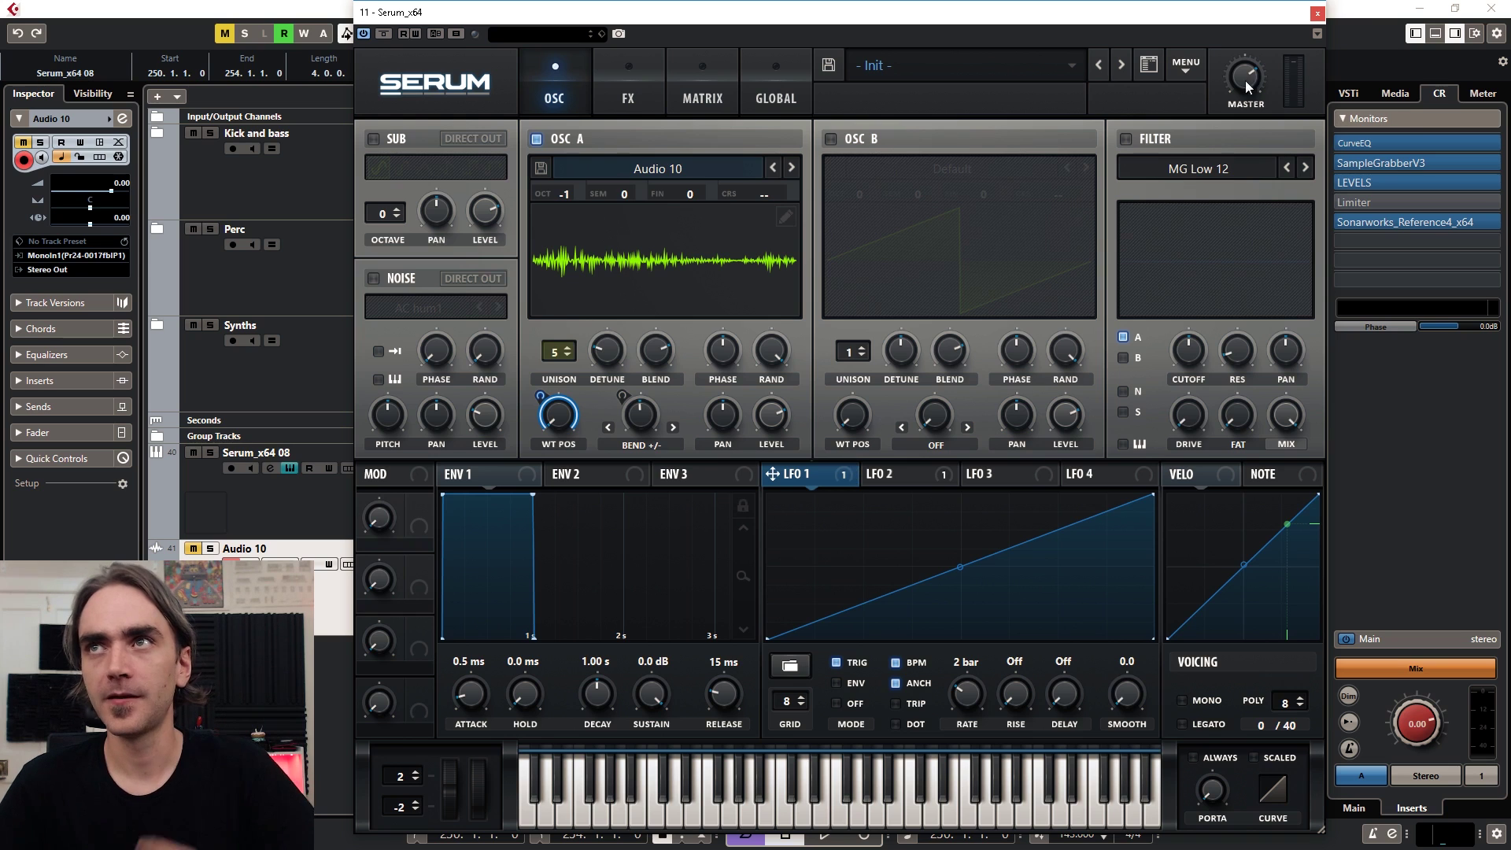
Step: Move Serum off the arrangement and select the Kick and bass and Perc parts between bars 241 and 249
left_click_drag(1210, 25, 1187, 746)
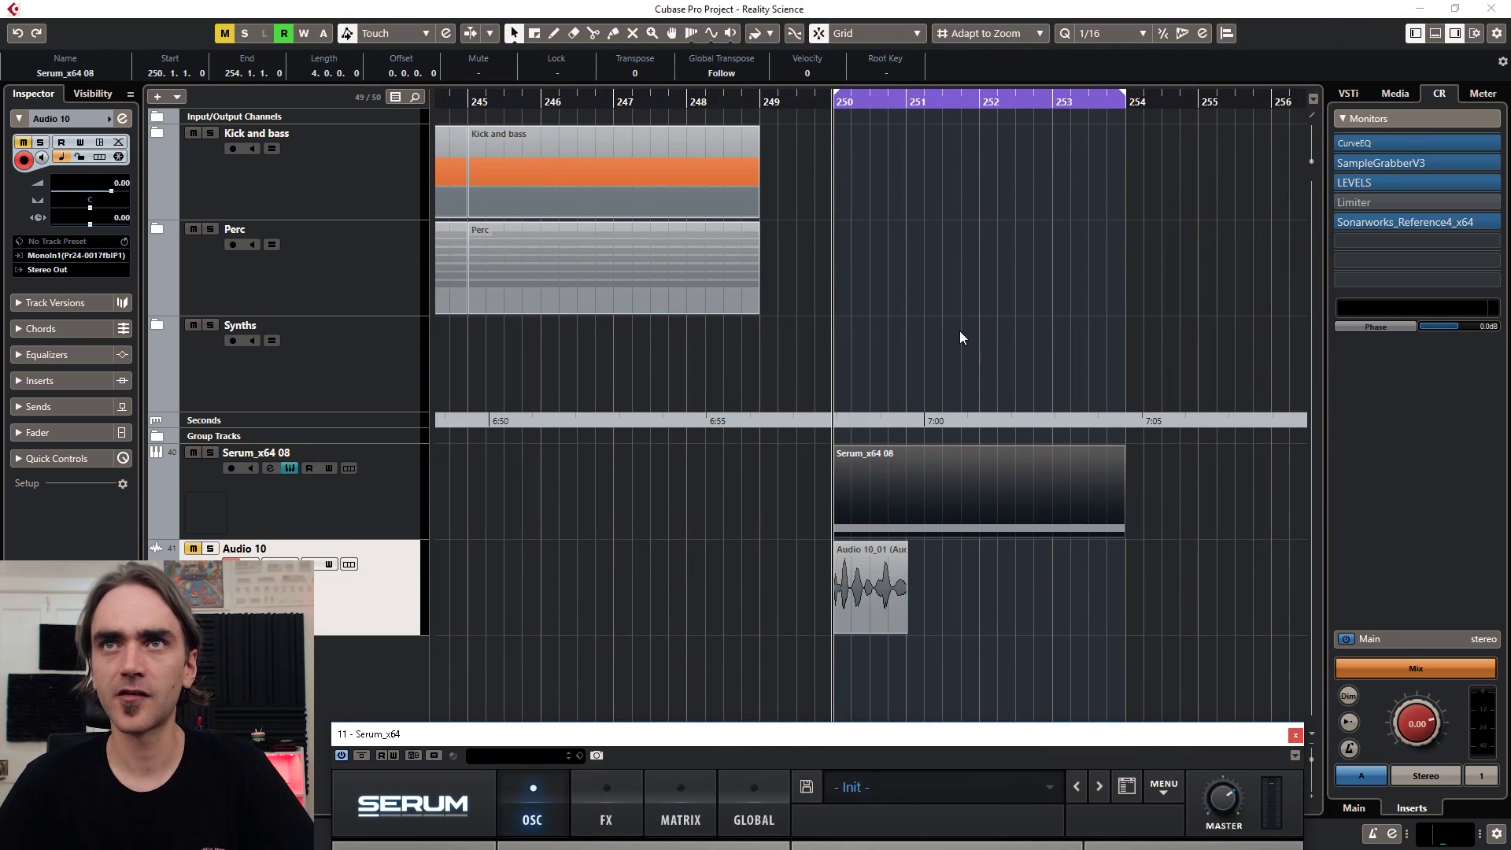
left_click_drag(853, 197, 523, 285)
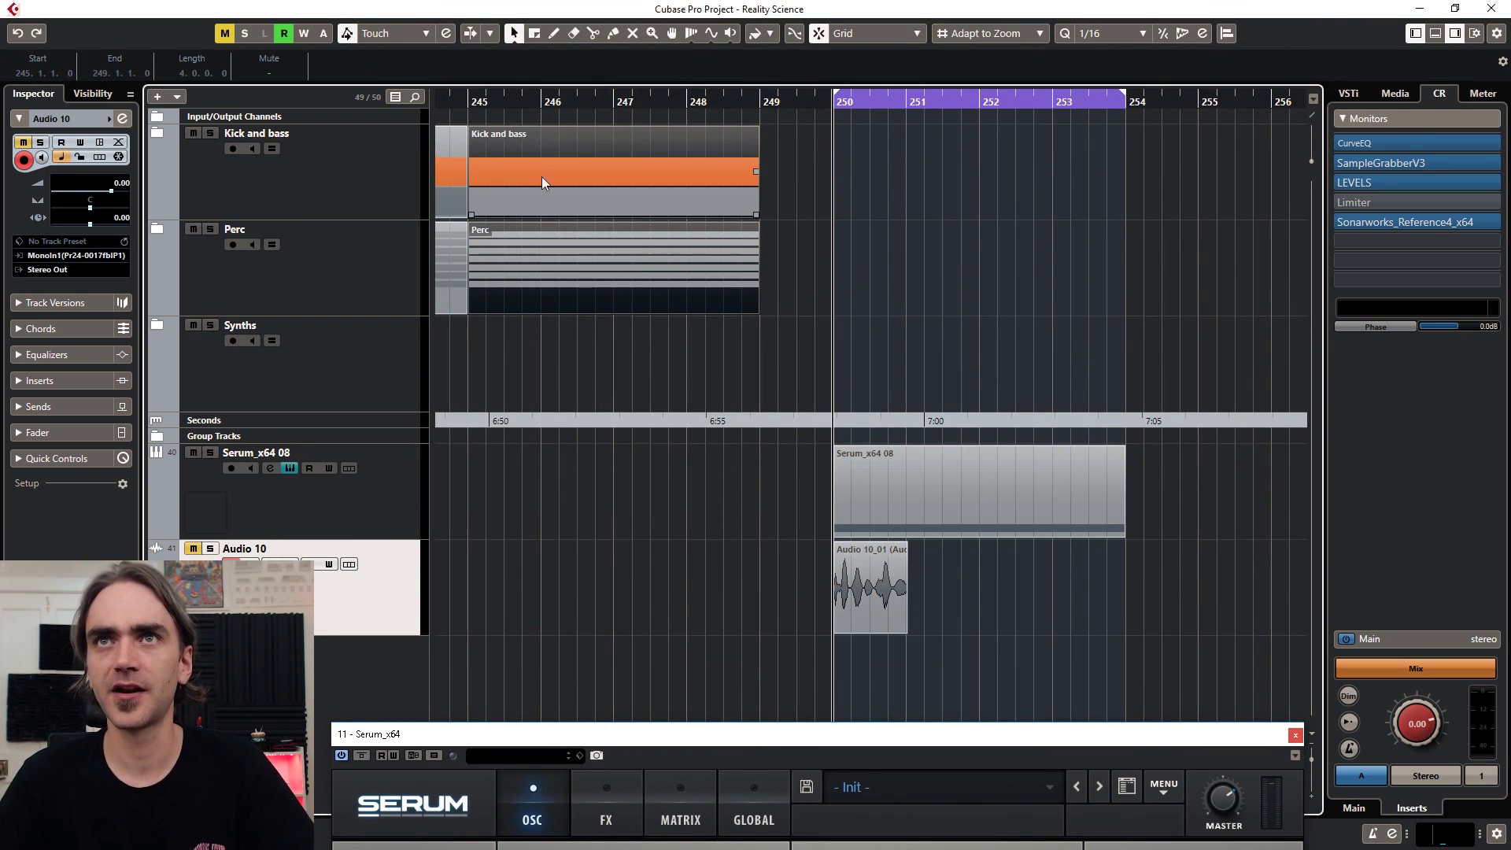
scroll(788, 193, "left", 3)
scroll(1047, 196, "down", 2)
left_click_drag(1127, 195, 742, 285)
left_click(1105, 286)
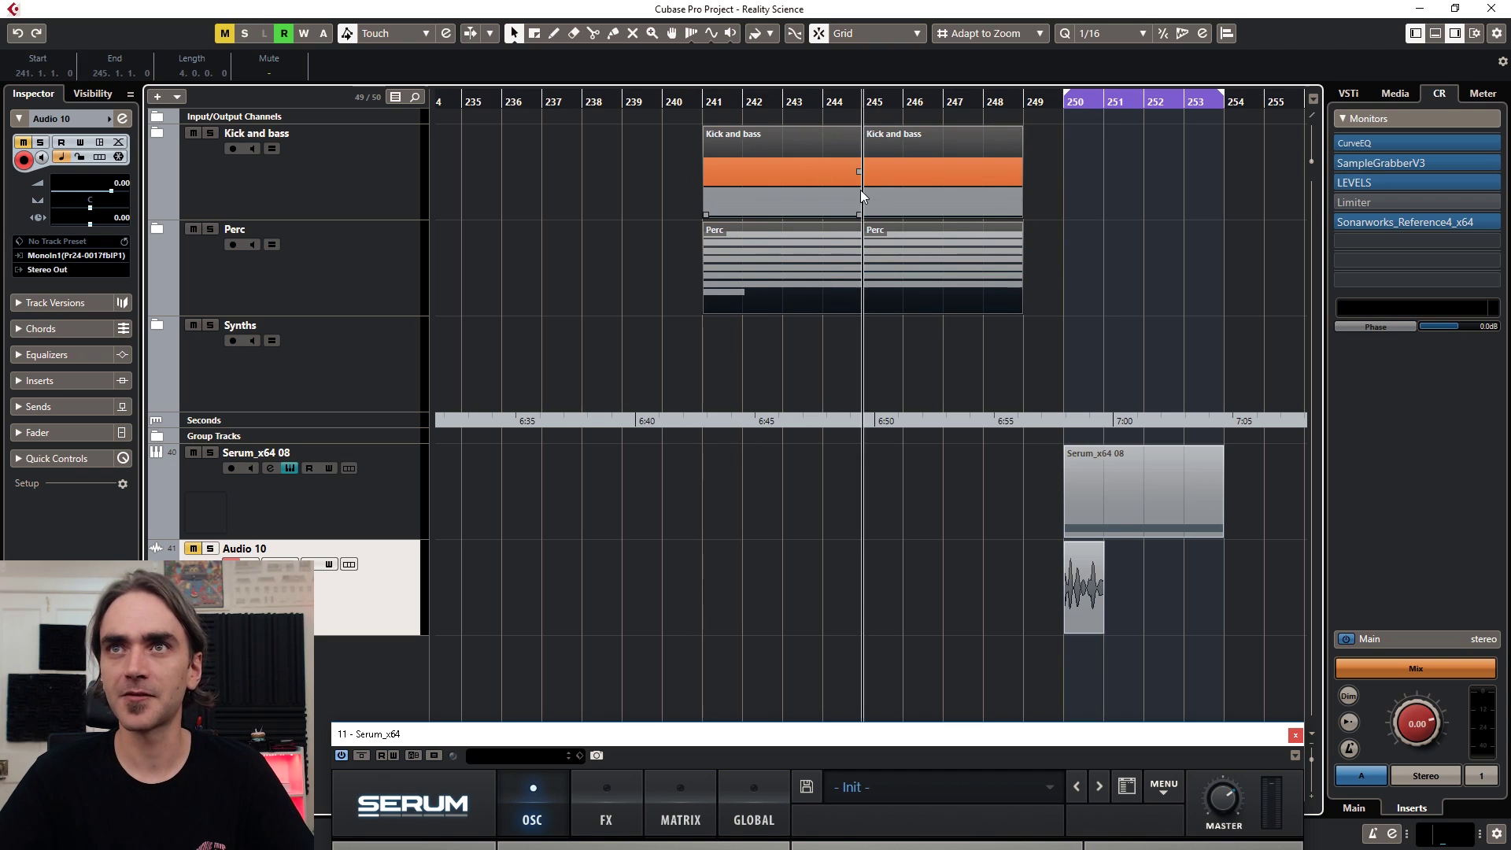
Step: Place the Serum_x64 08 event at bar 241 with a copy at bar 245, and set the cycle range to bars 241–249
left_click_drag(1106, 503, 761, 515)
left_click_drag(706, 101, 1028, 128)
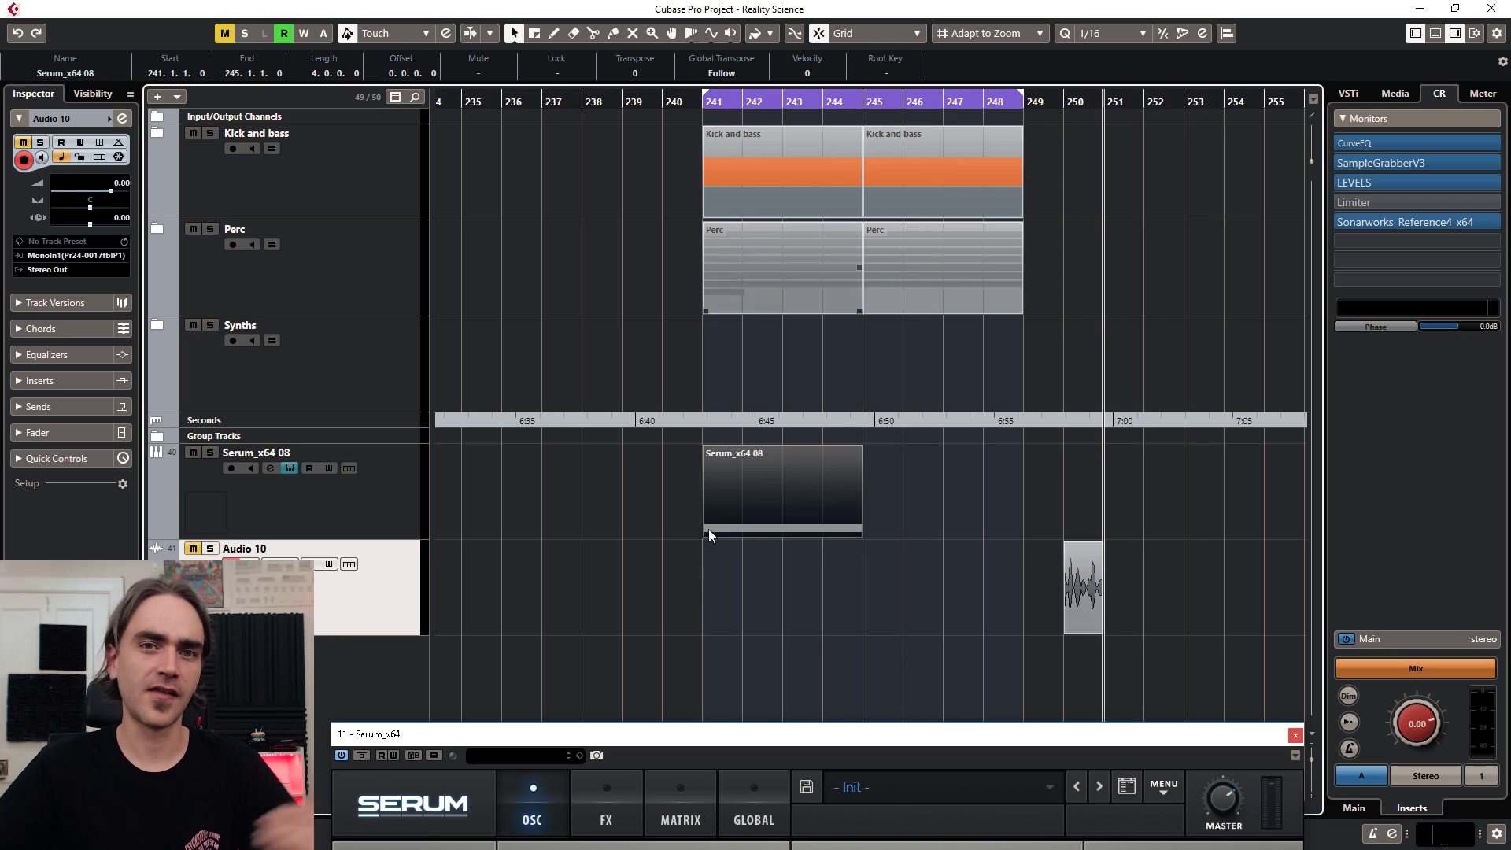
left_click_drag(859, 497, 965, 519)
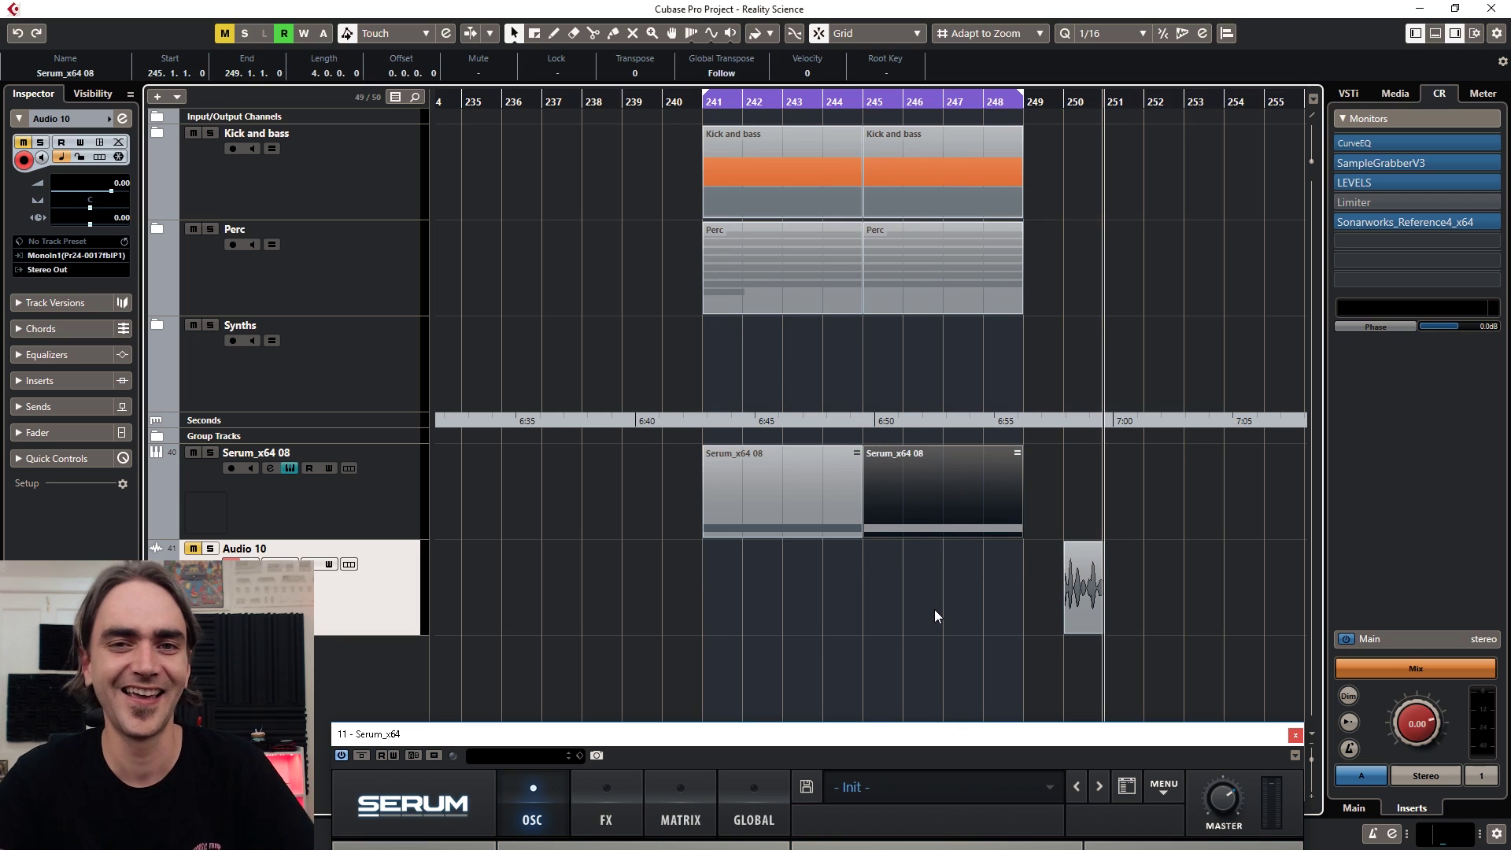
Step: Play the loop while drawing alternating high and low steps across LFO 1's first half, and set its rate to bar
left_click_drag(799, 738, 958, 7)
key("space")
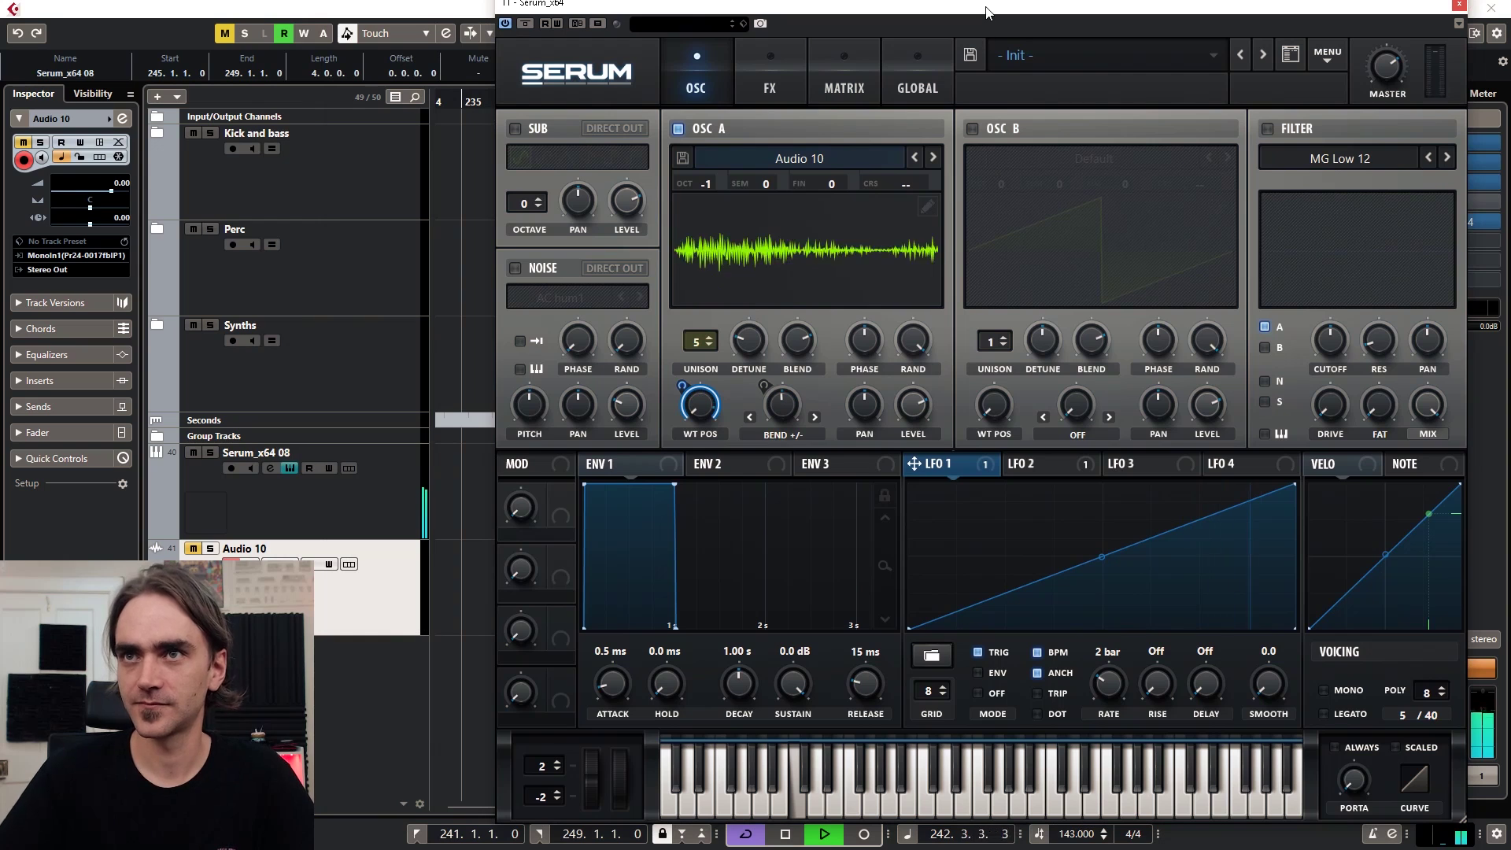
left_click_drag(936, 543, 936, 504)
left_click_drag(1028, 526, 1077, 595)
left_click_drag(1103, 685, 1108, 681)
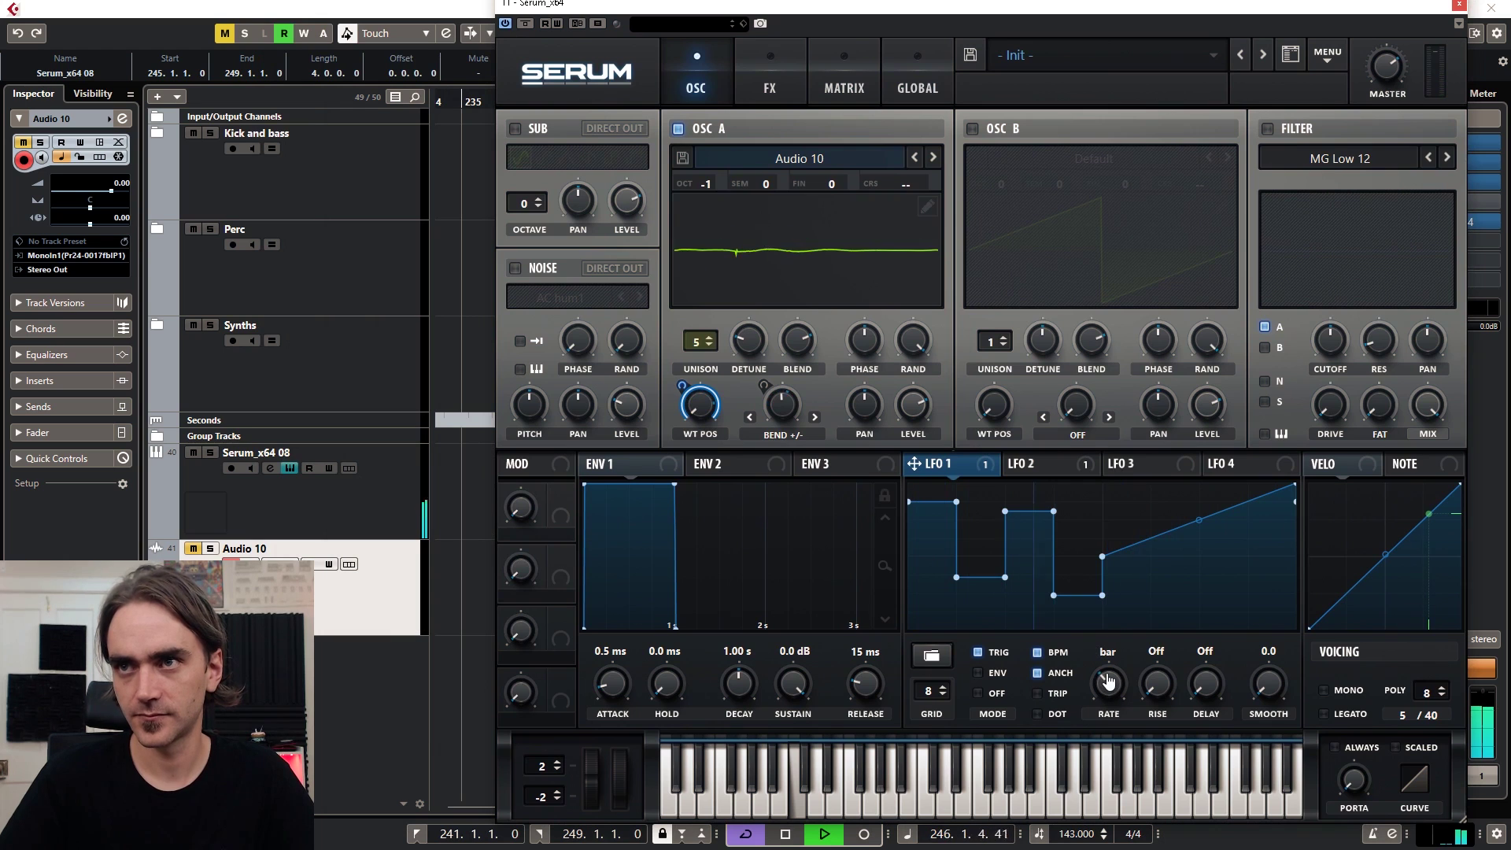
Step: Continue the alternating steps through LFO 1's second half and adjust the level of the final step
mouse_move(1122, 529)
left_mouse_down()
mouse_move(1177, 597)
mouse_move(1205, 523)
mouse_move(1190, 584)
left_mouse_up()
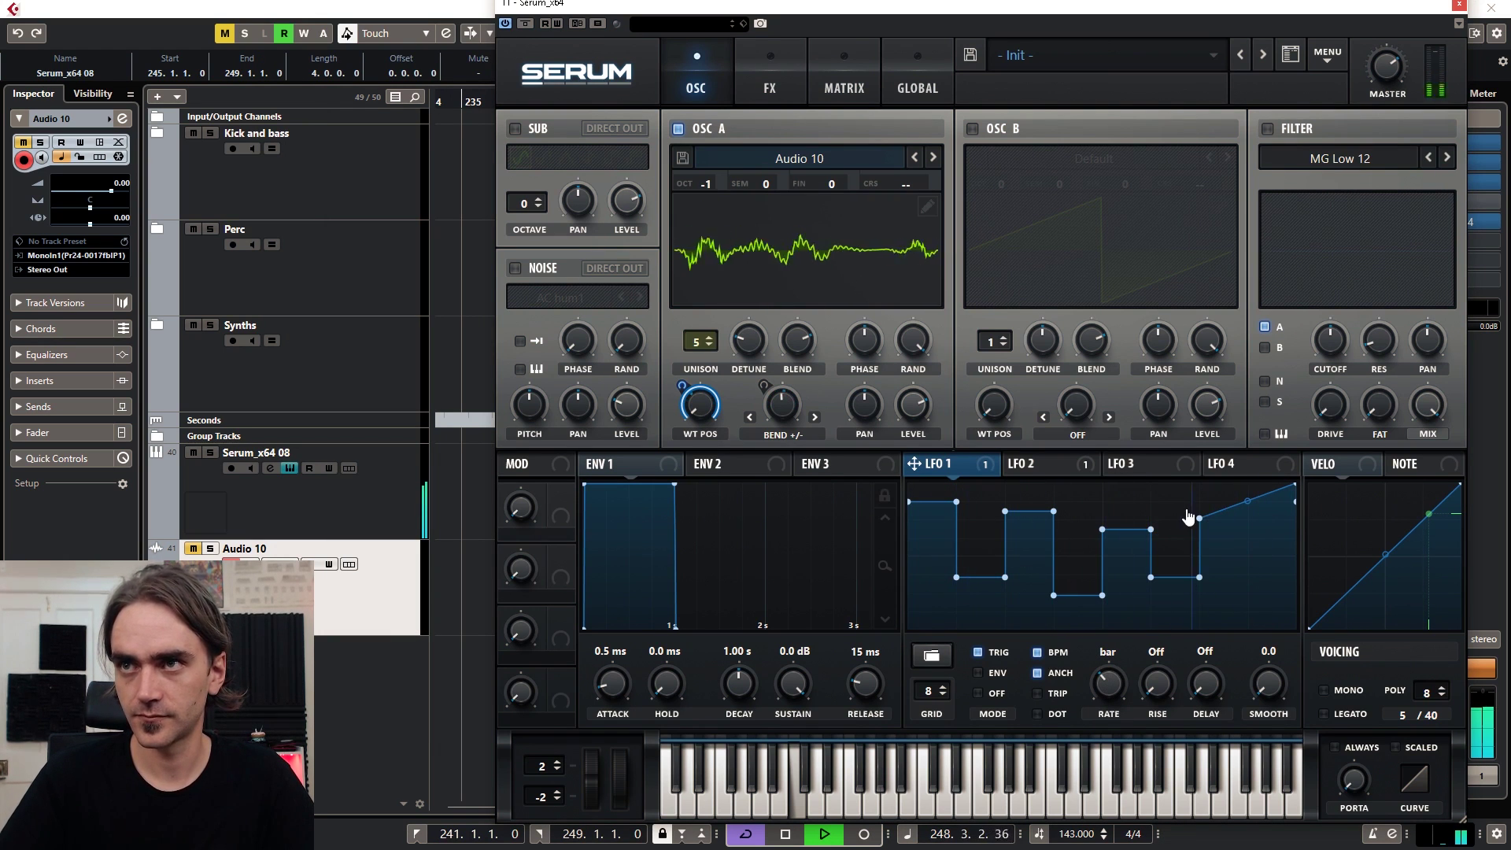
left_click_drag(1252, 535, 1272, 540)
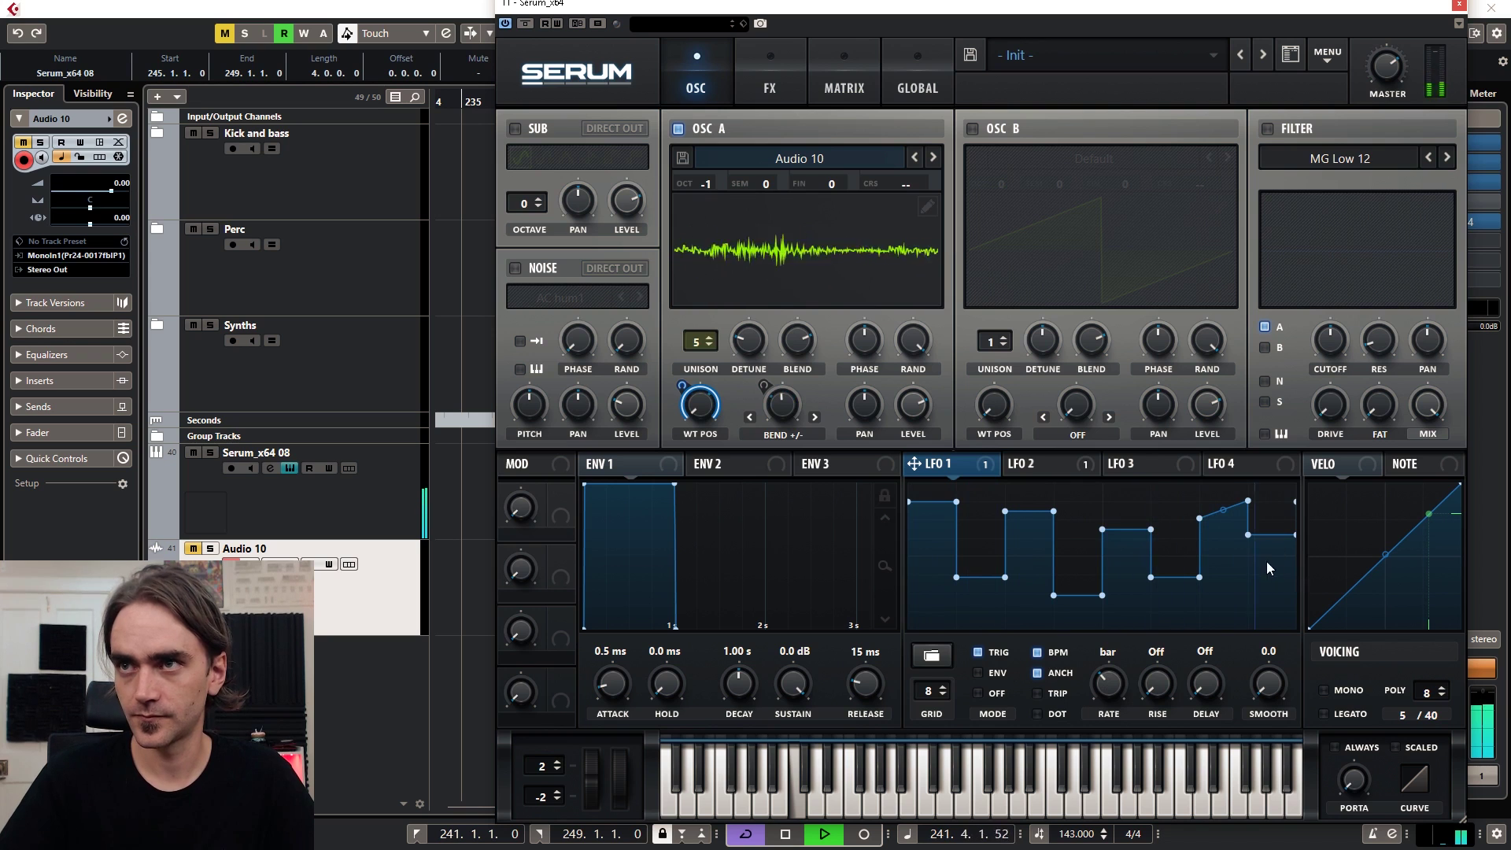
left_click_drag(1275, 593, 1277, 614)
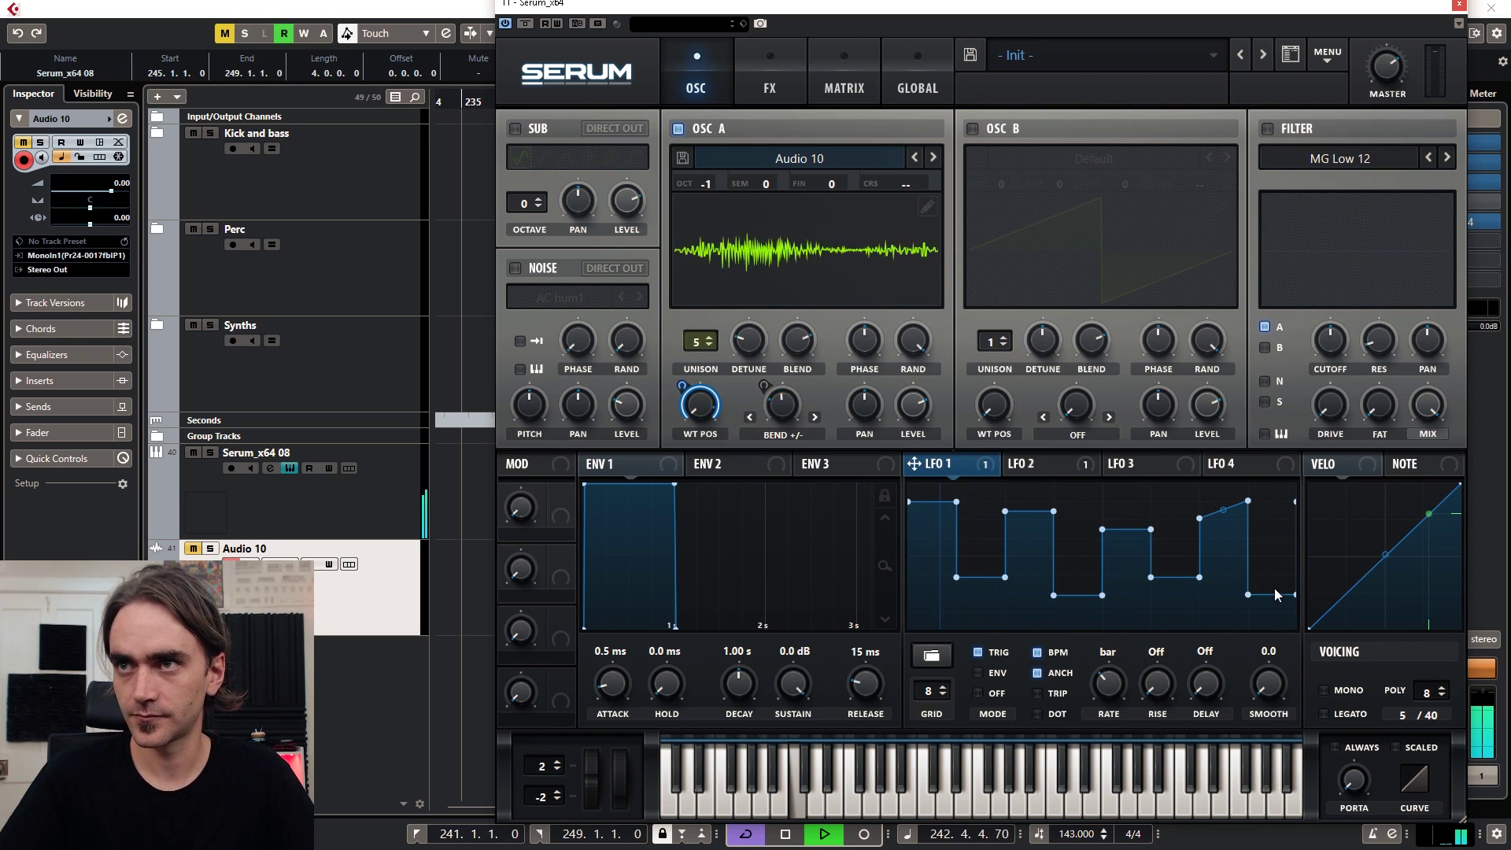
left_click(1276, 575)
left_click(1278, 563)
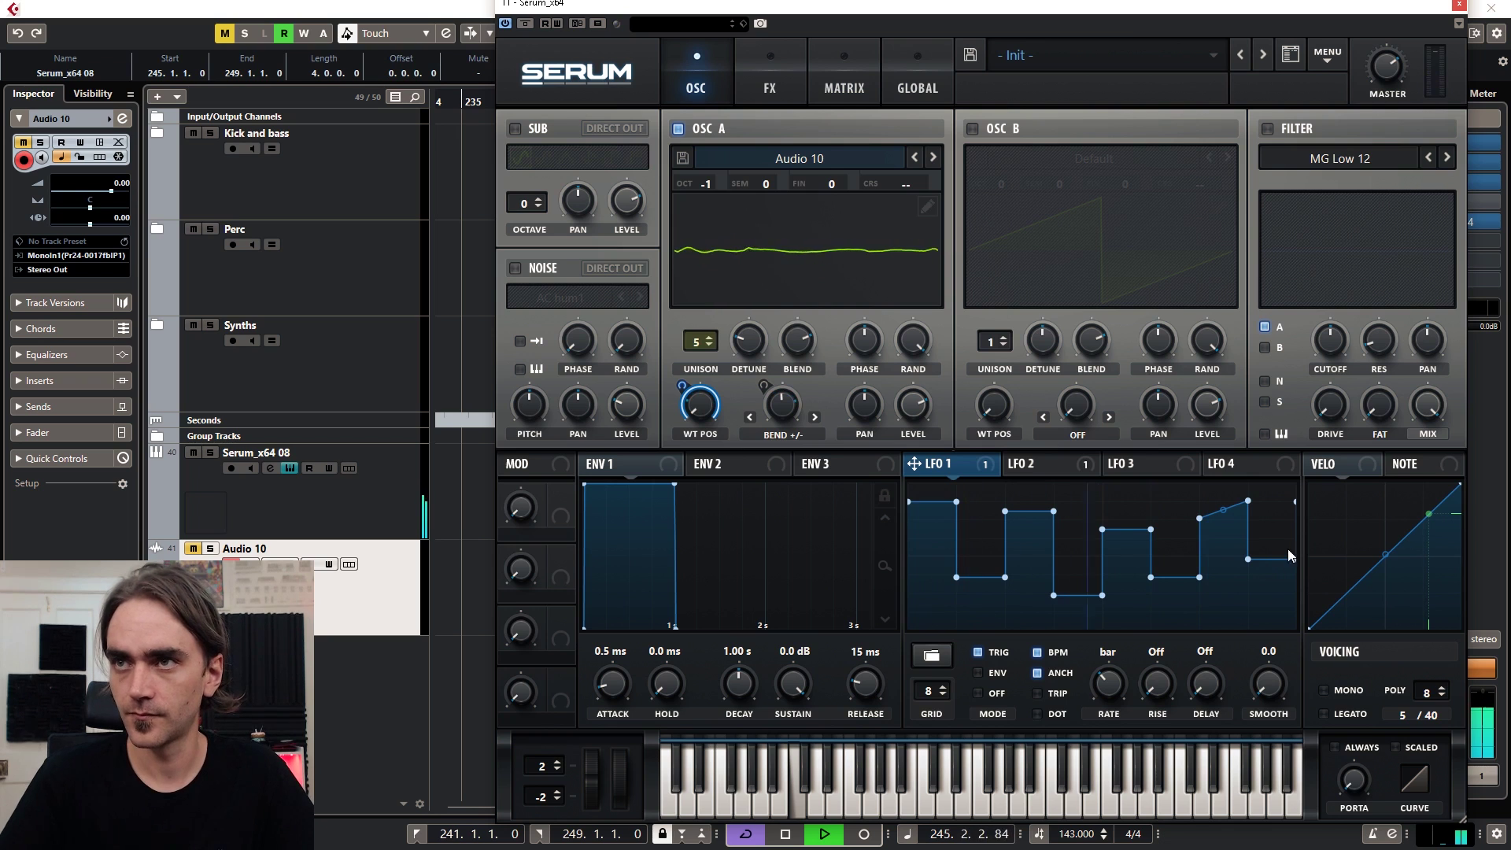
double_click(1295, 560)
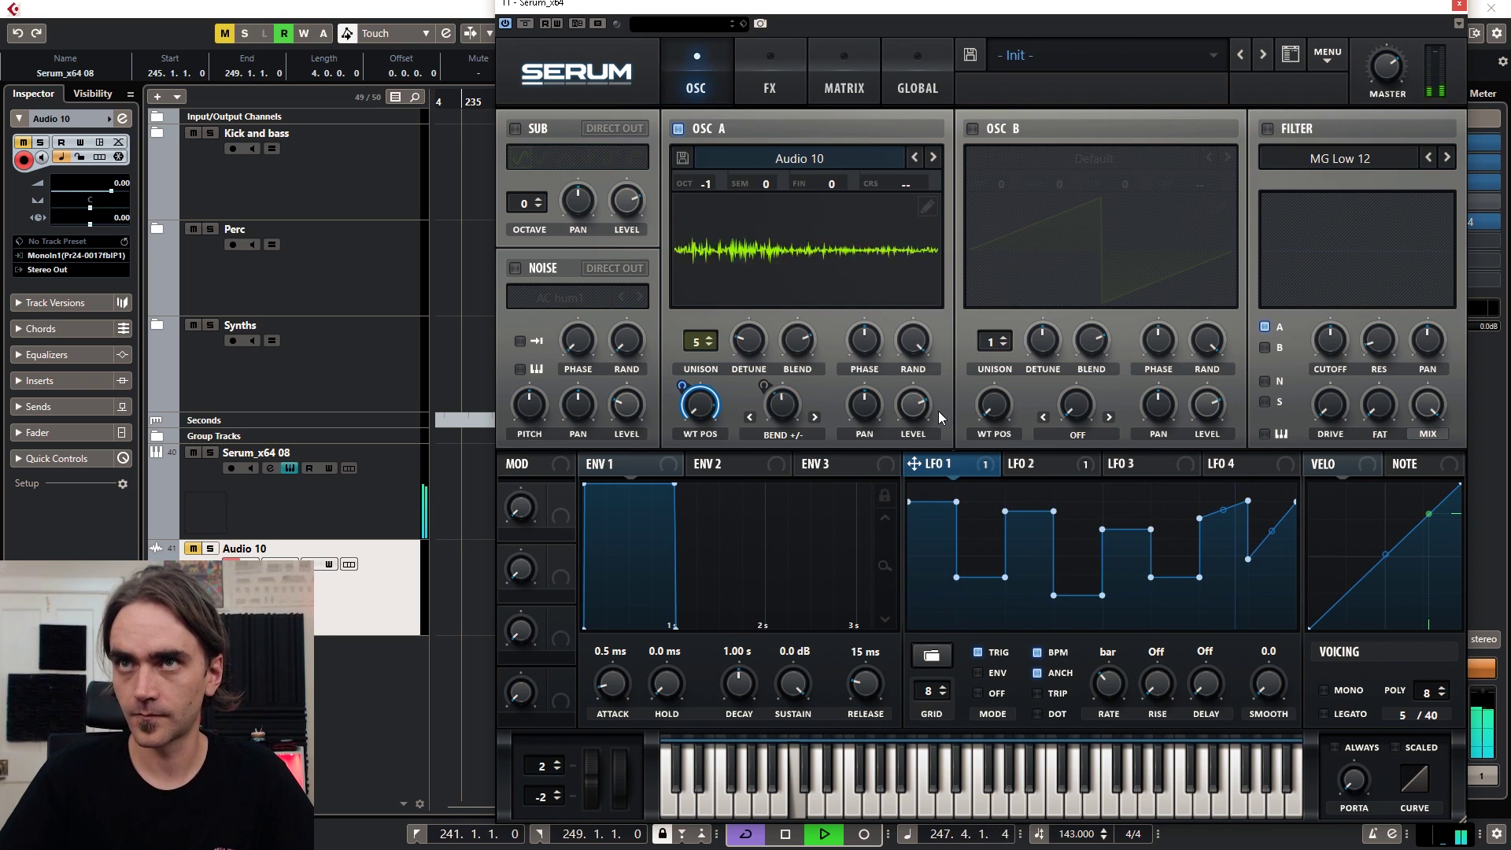
key("space")
Step: Apply Normalize each (gained separately) to OSC A's wavetable and play the loop
left_click(927, 207)
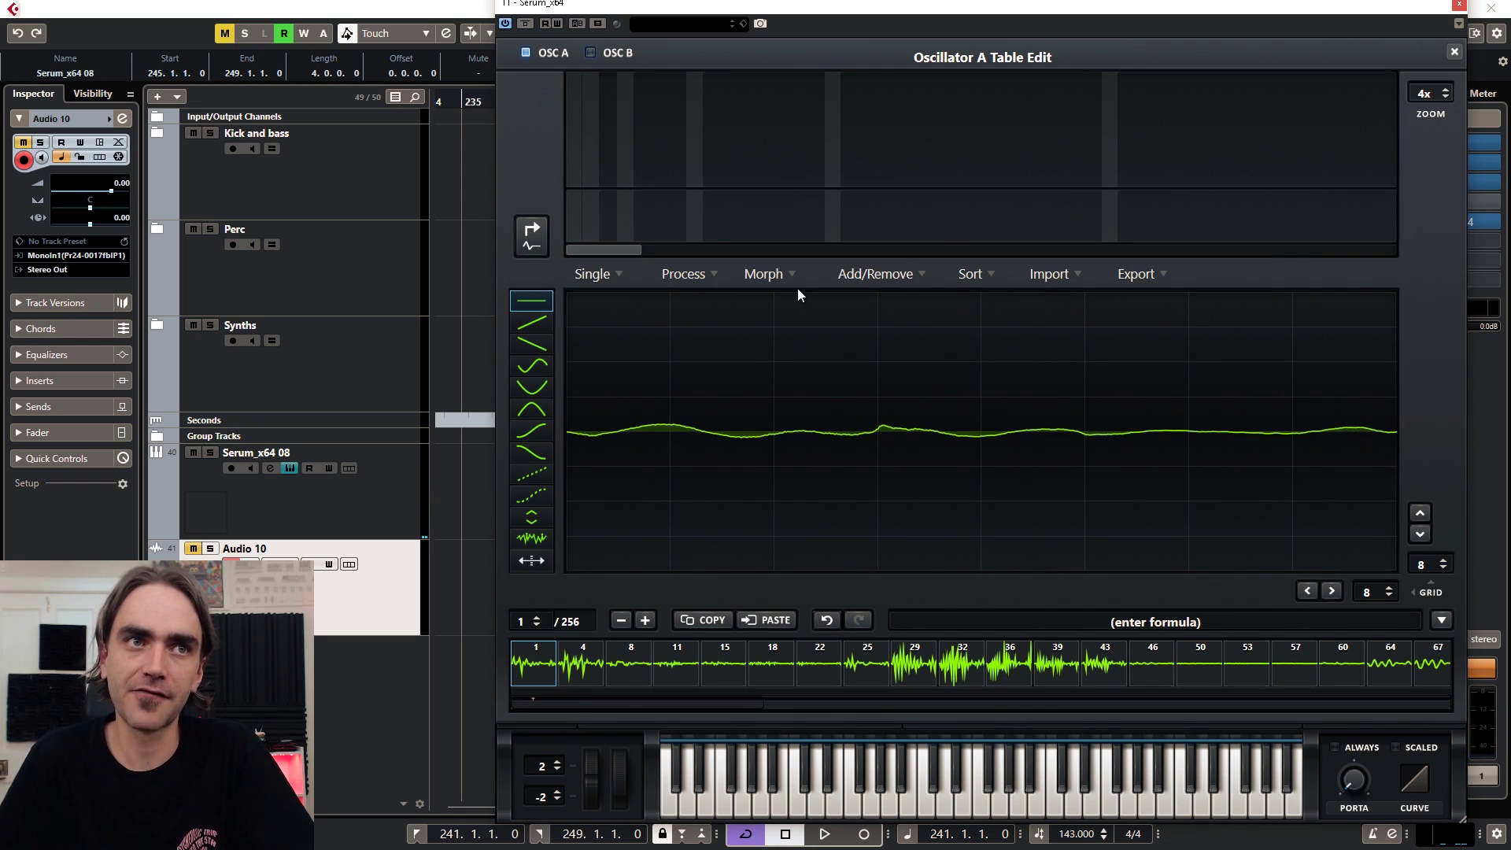
left_click(712, 275)
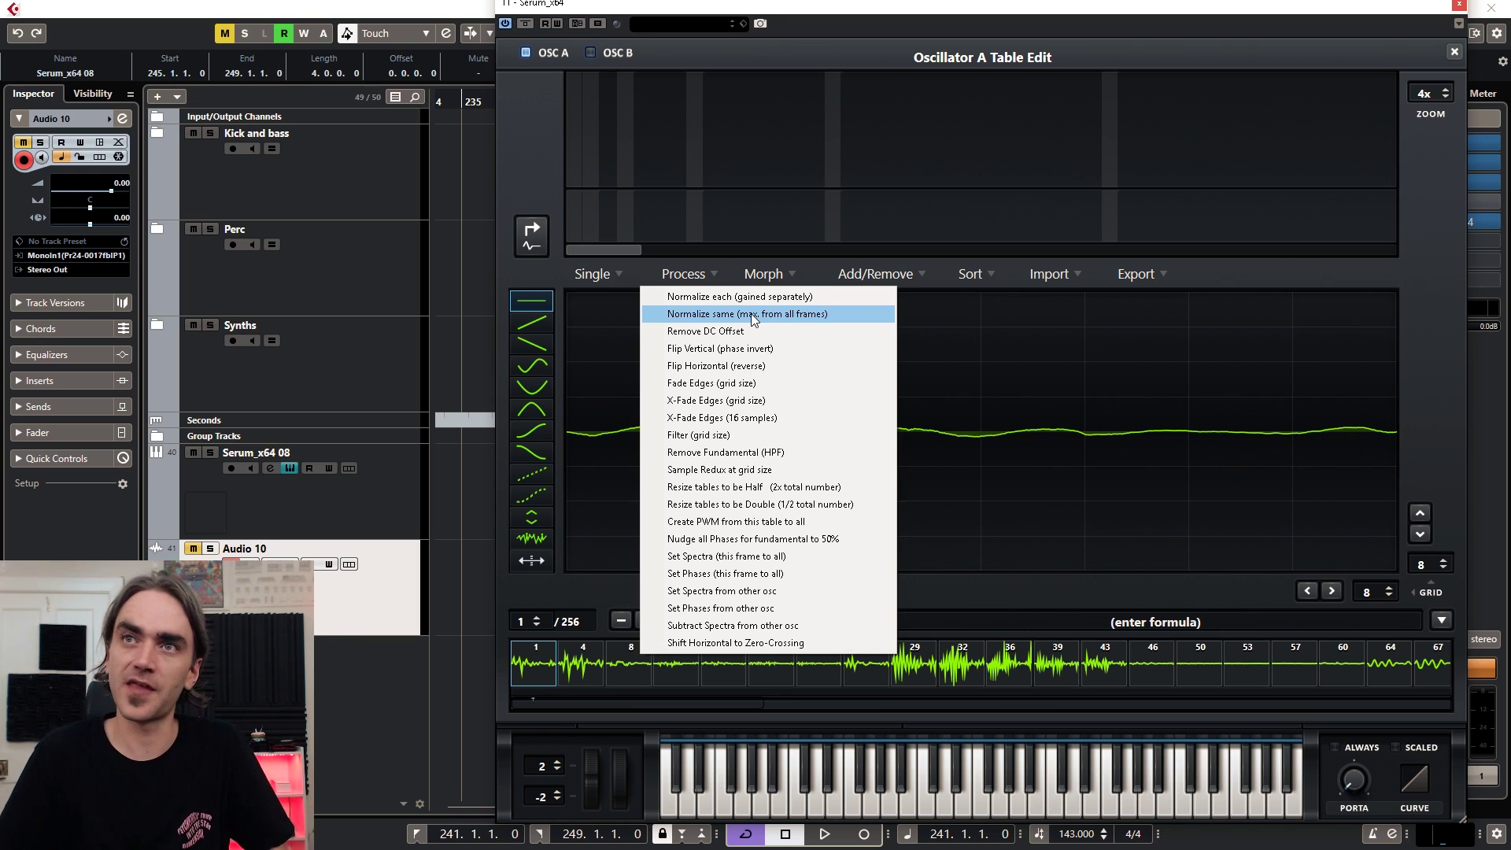
left_click(766, 300)
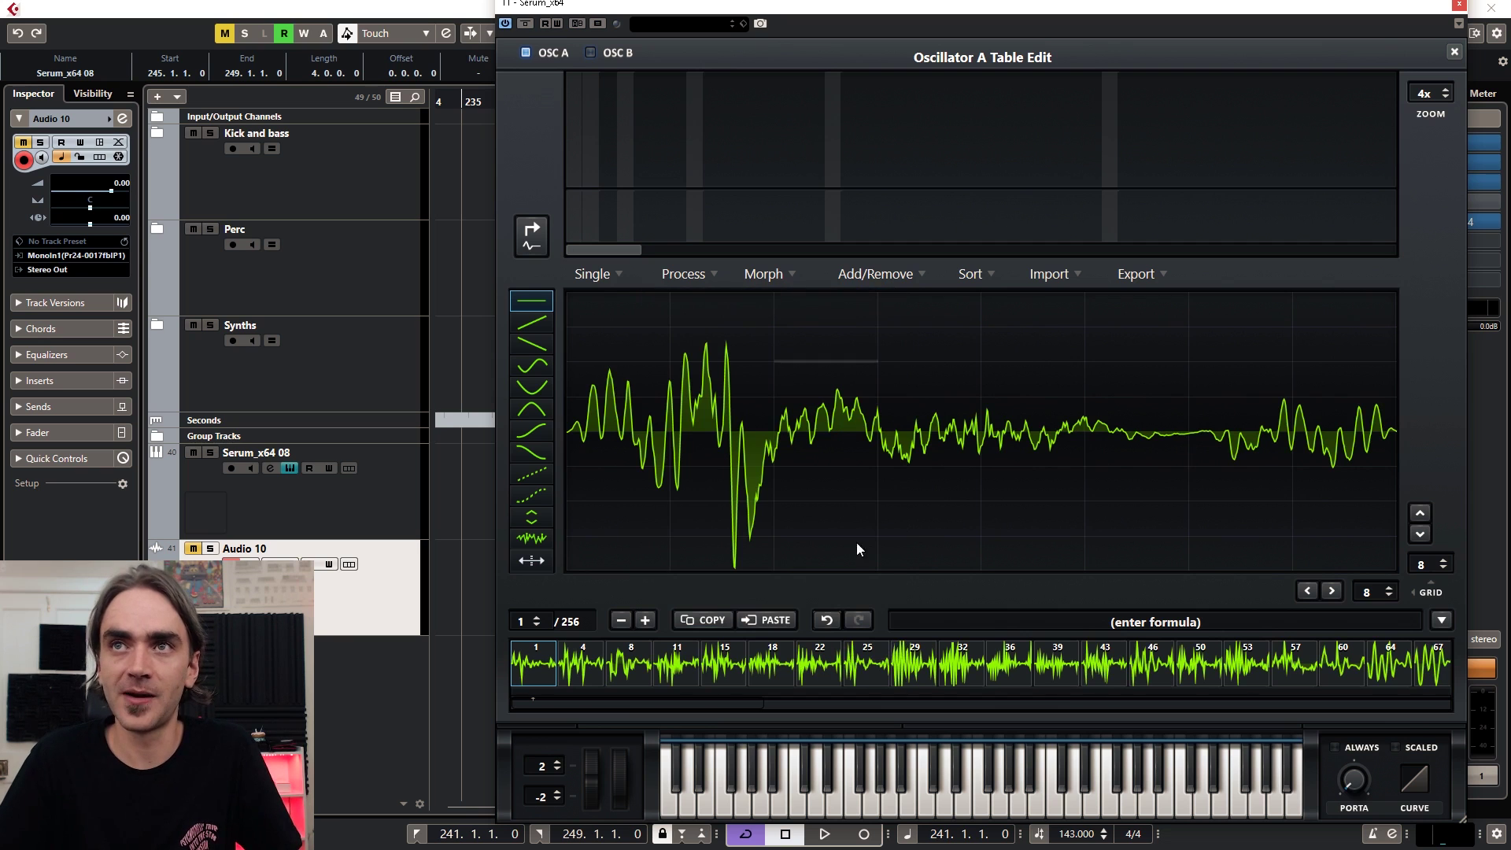
left_click(1455, 52)
key("space")
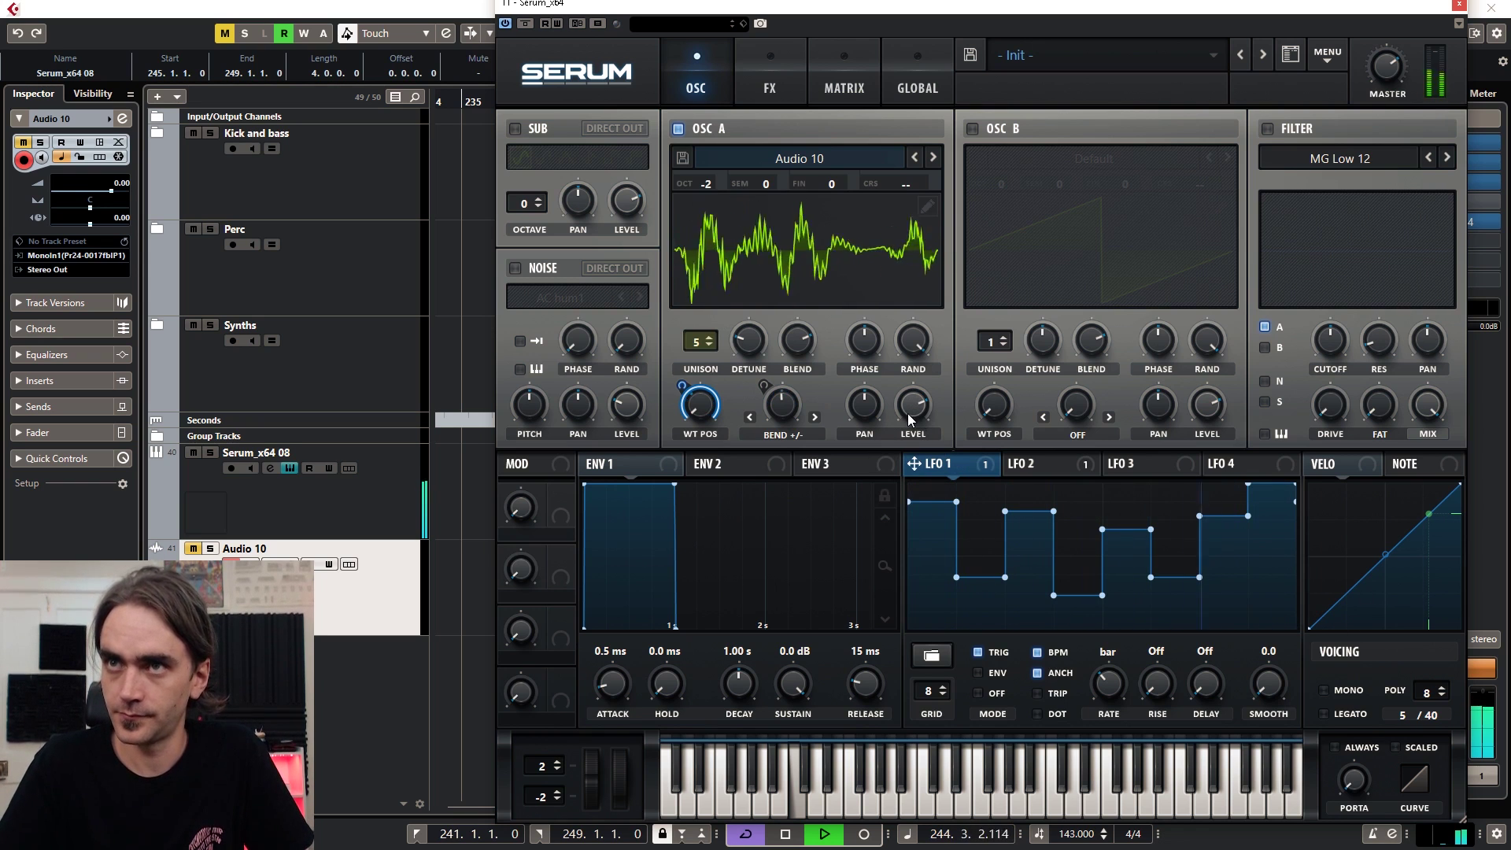
Step: Enable the filter on OSC A, choose the LB 12 type from the Multi group, and set its FREQ to about 36%
left_click(1268, 131)
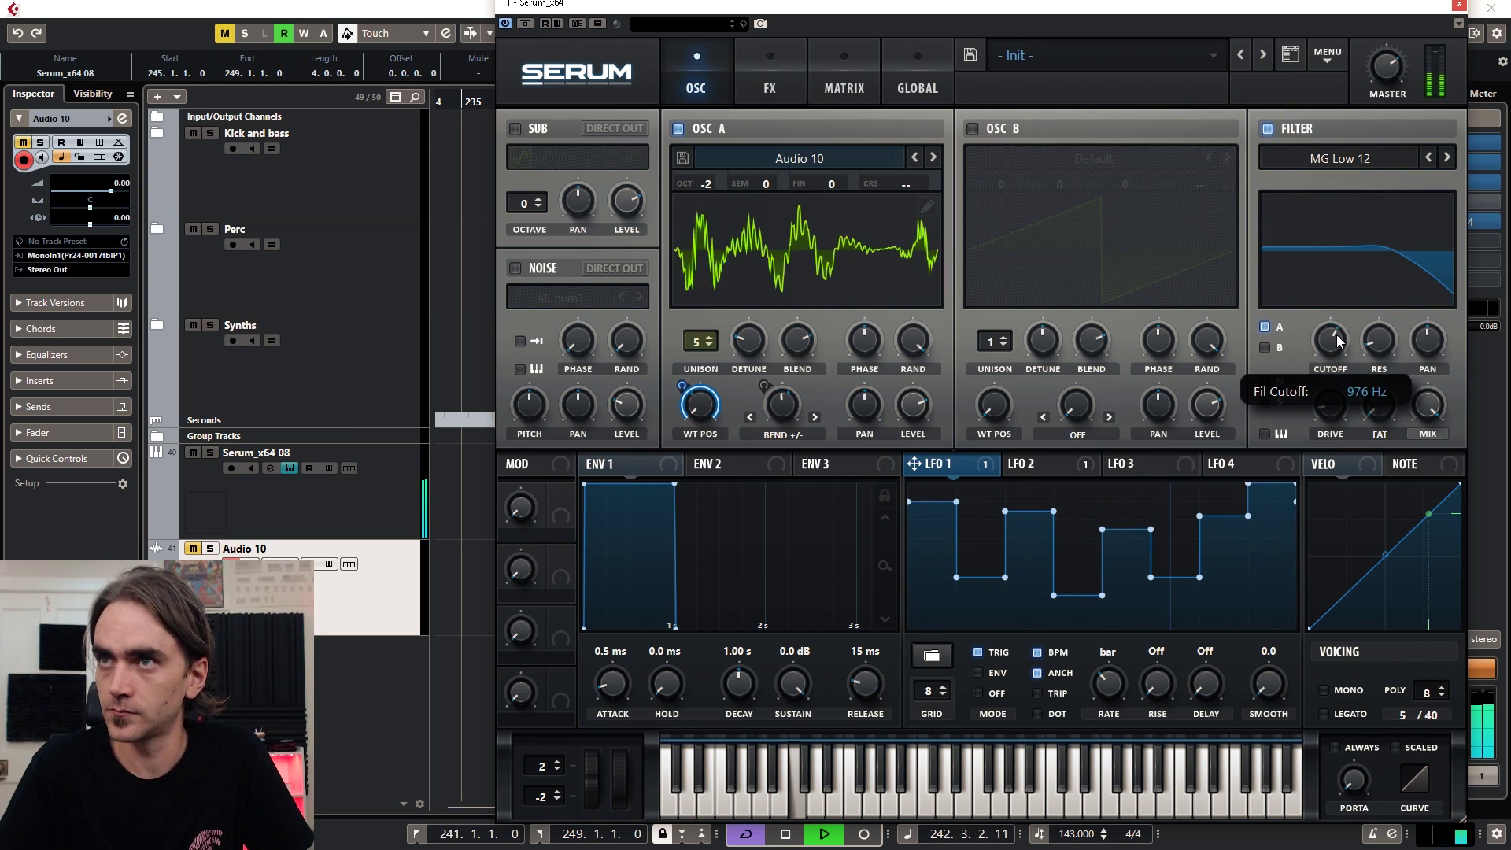
left_click(1345, 161)
mouse_move(1326, 203)
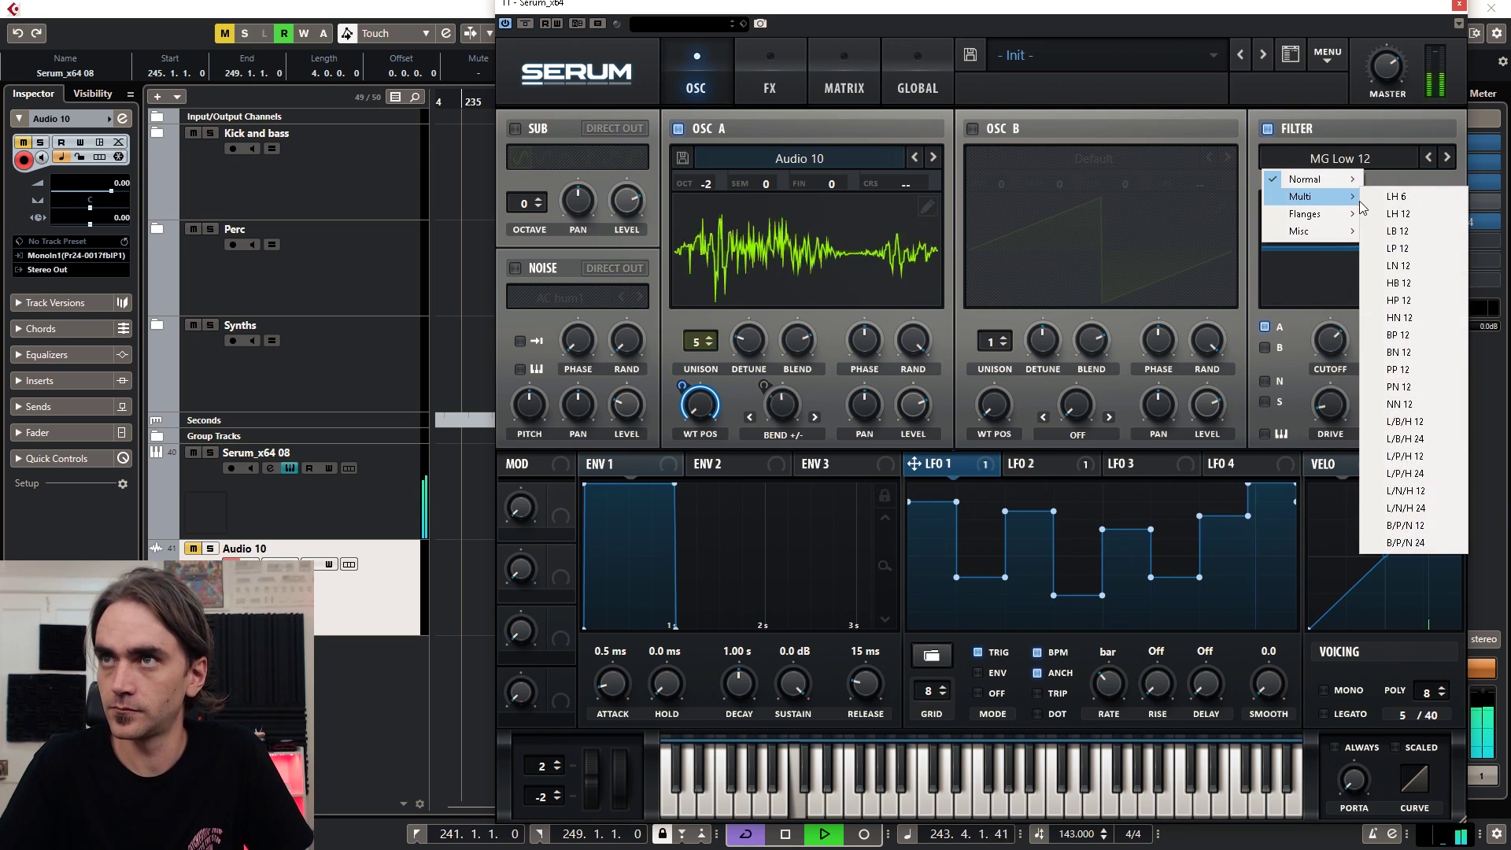
left_click(1414, 231)
mouse_move(1382, 373)
left_mouse_down()
mouse_move(1388, 266)
mouse_move(1369, 374)
left_mouse_up()
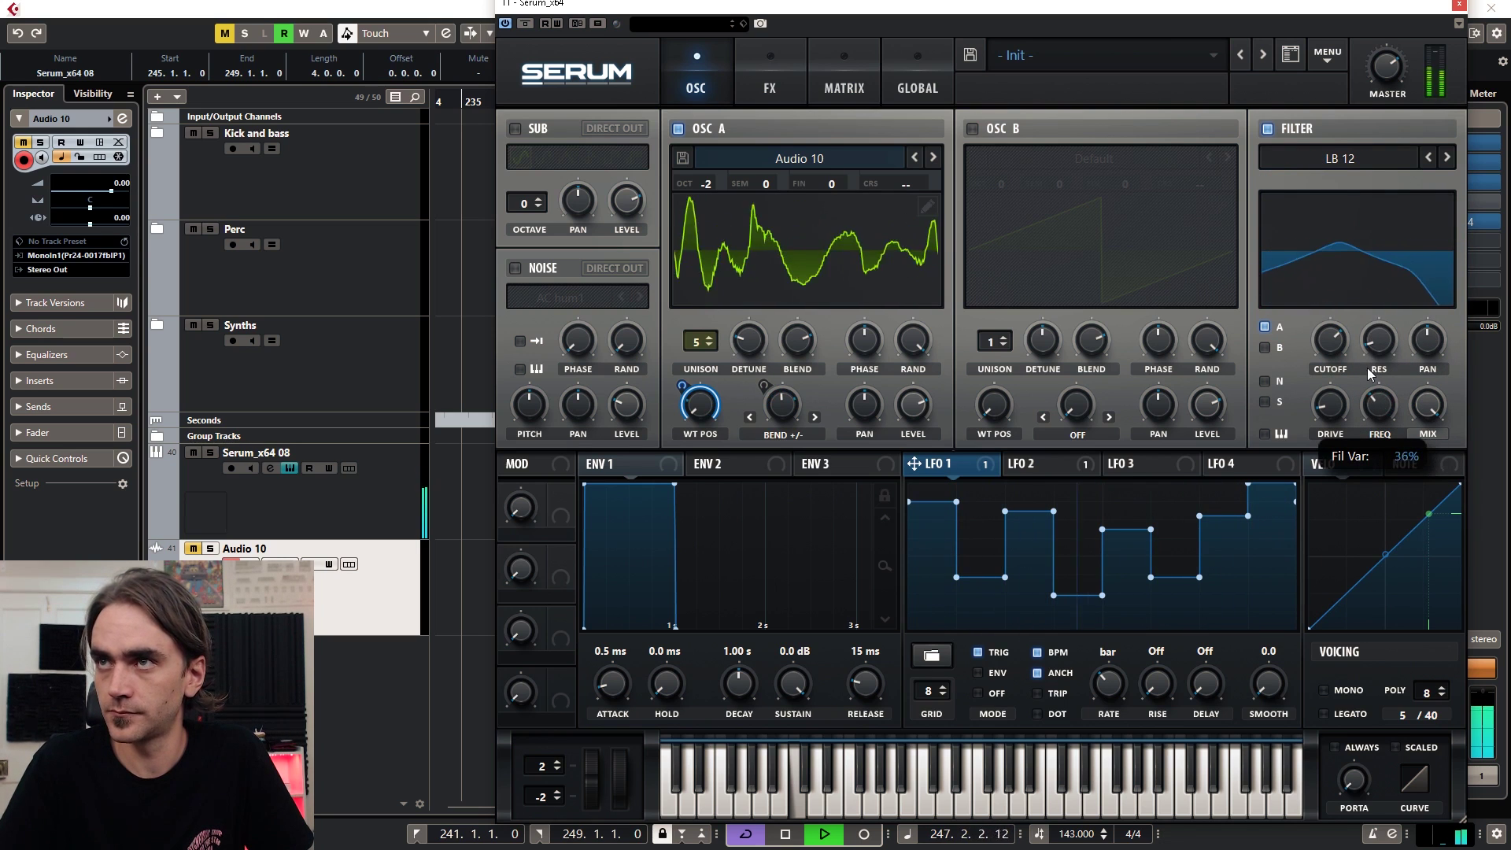
Step: Tune the filter's resonance, drive and FREQ by ear while the loop plays, and set the cutoff to about 601 Hz
left_click_drag(1337, 315, 1338, 438)
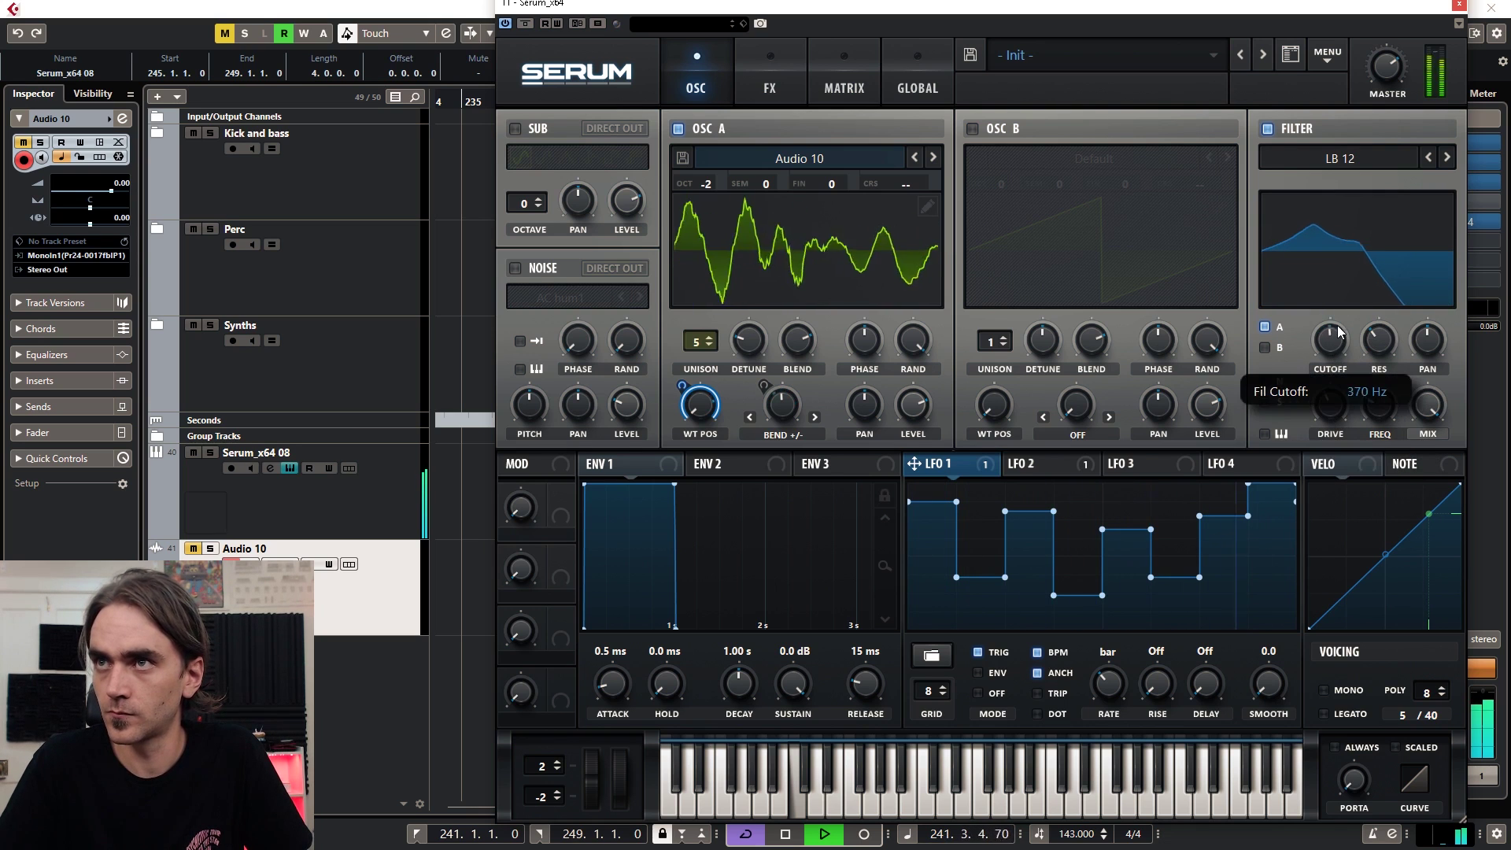
mouse_move(1383, 370)
left_mouse_down()
mouse_move(1383, 346)
mouse_move(1385, 370)
left_mouse_up()
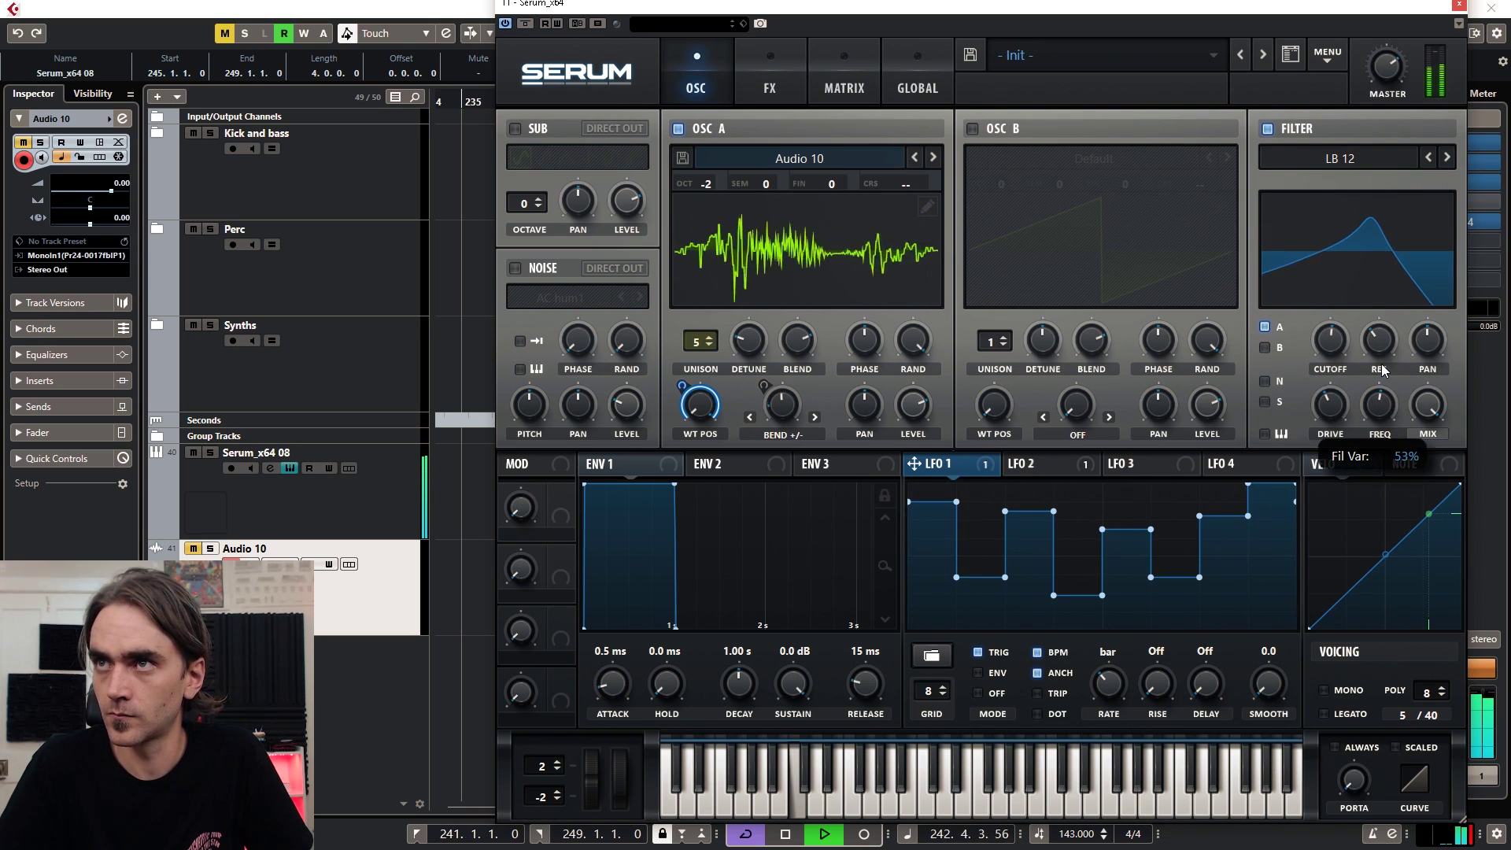
mouse_move(1329, 340)
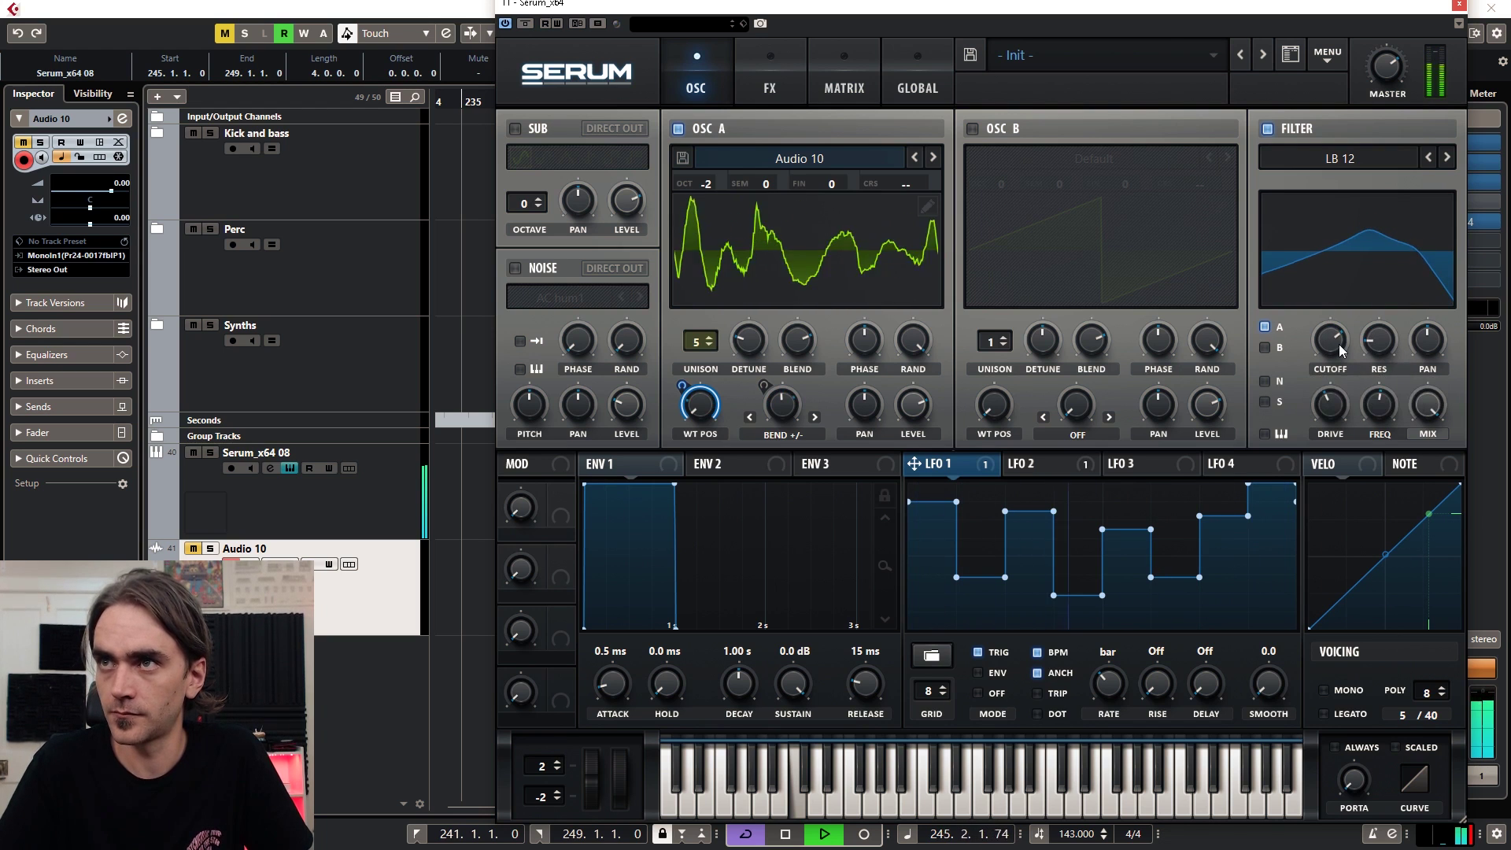
left_click_drag(1380, 411, 1336, 287)
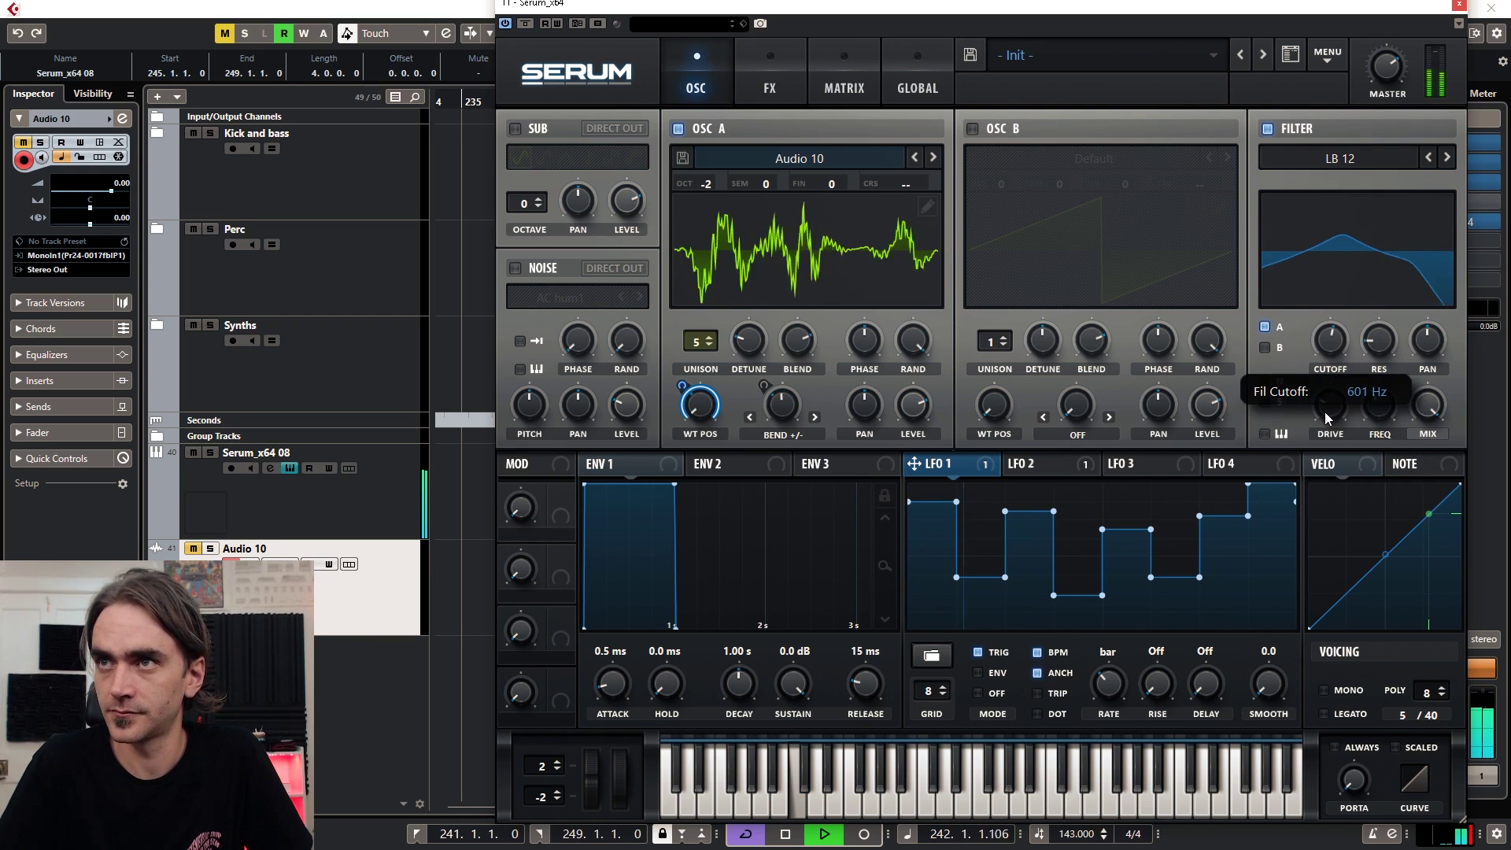
Step: Change the filter type to Low 24 from the Normal group
left_click(1307, 159)
mouse_move(1313, 186)
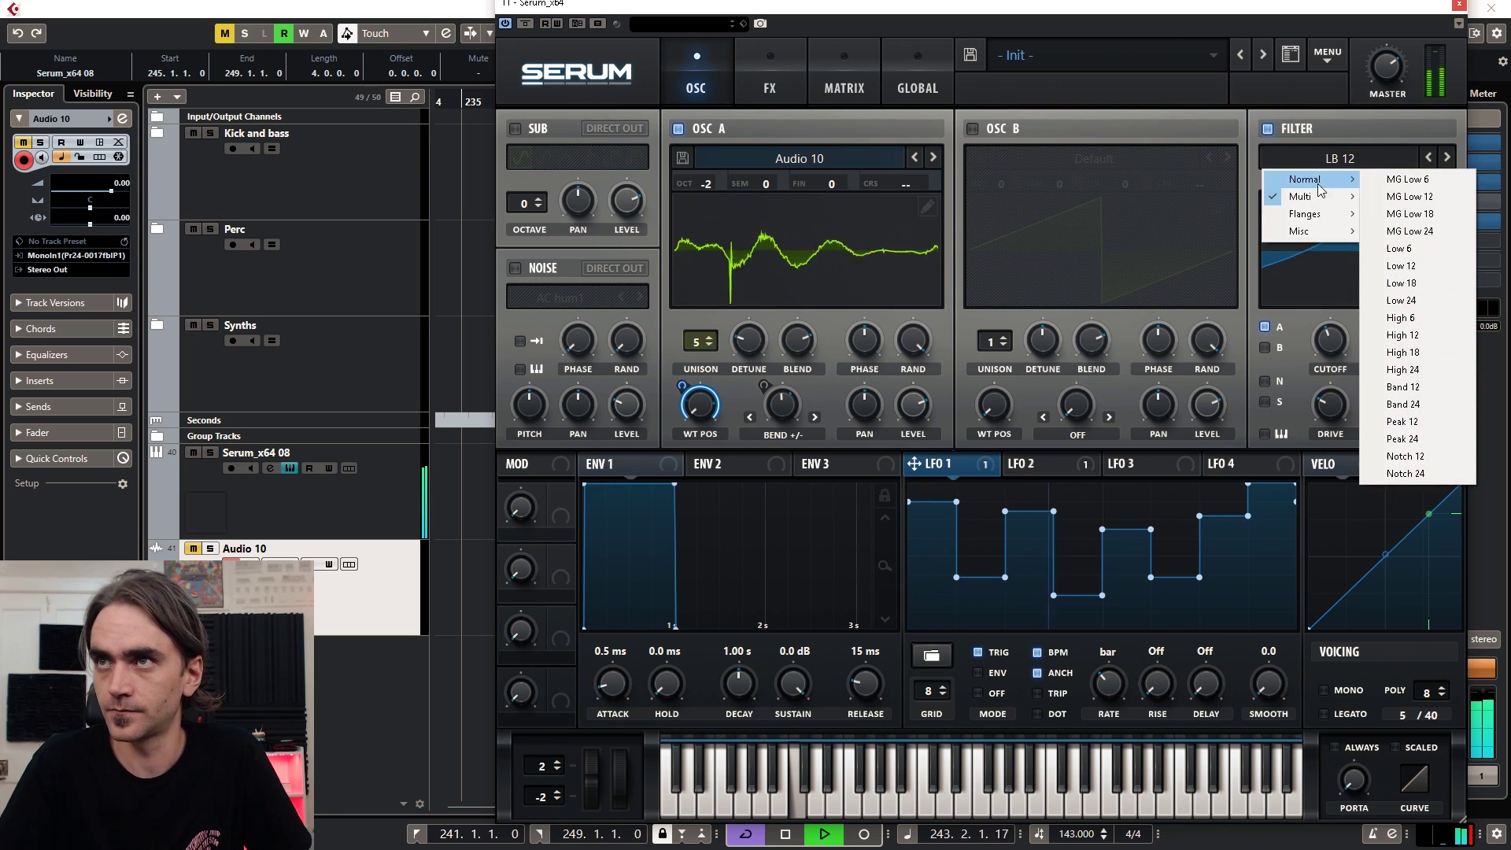
left_click(1402, 300)
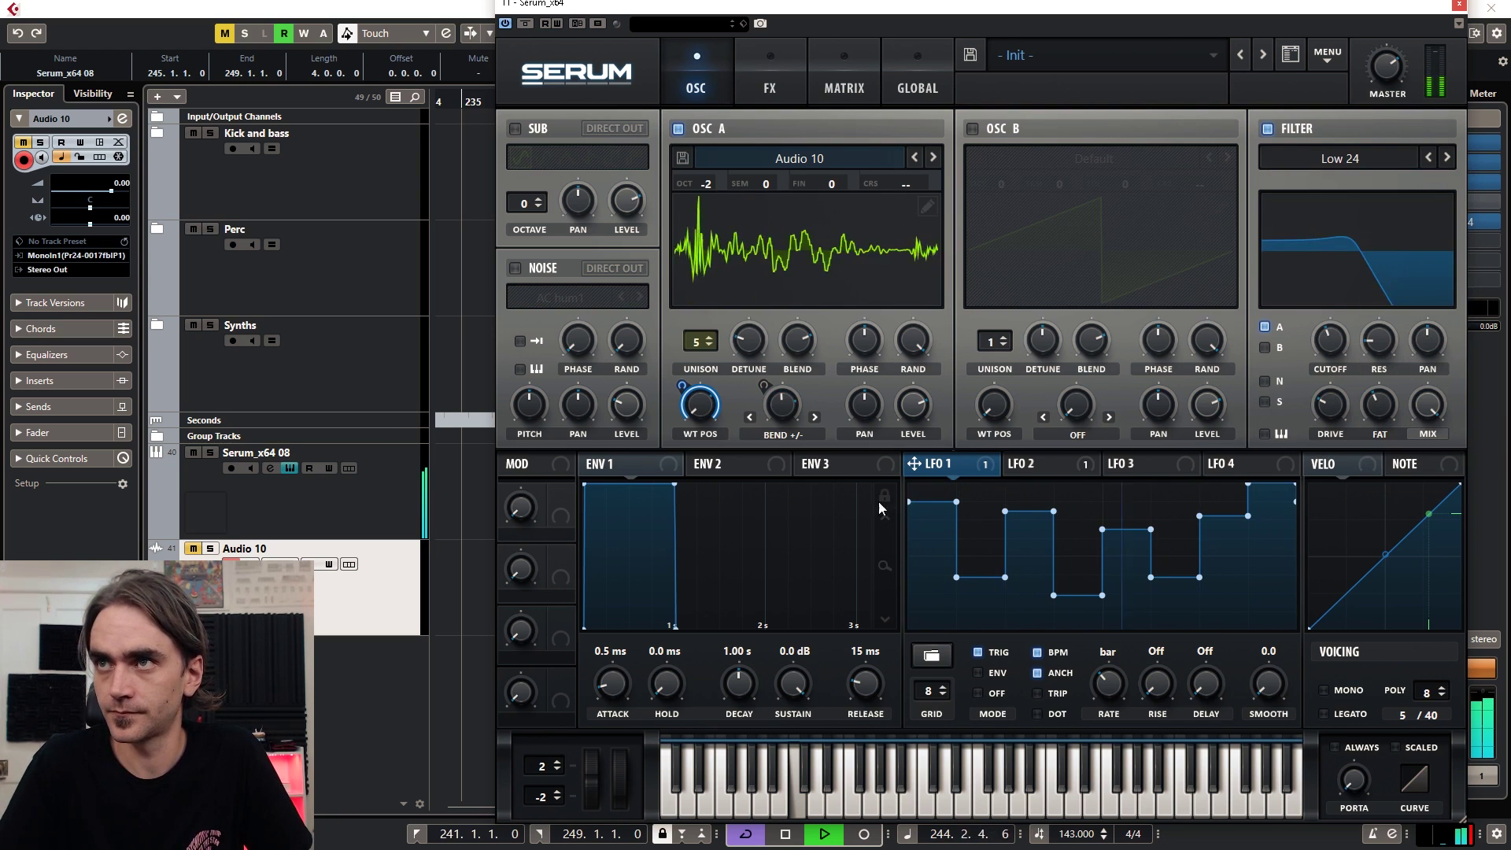
Step: Modulate the filter cutoff with LFO 3, moving the LFO's peak to the first grid division and setting its rate to bar
left_click(722, 468)
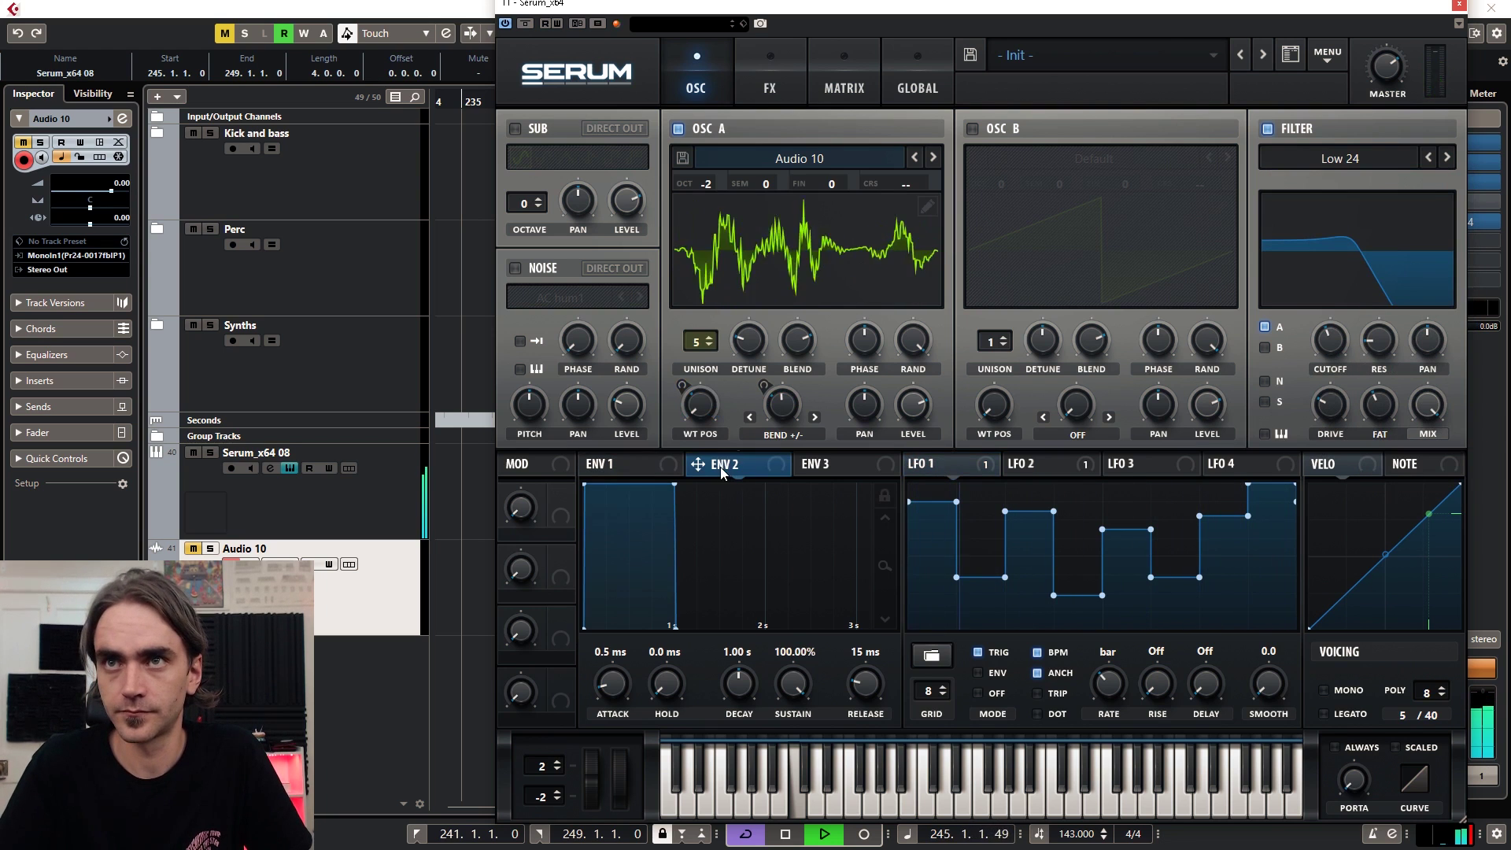
left_click(1123, 474)
left_click_drag(1338, 339, 1333, 336)
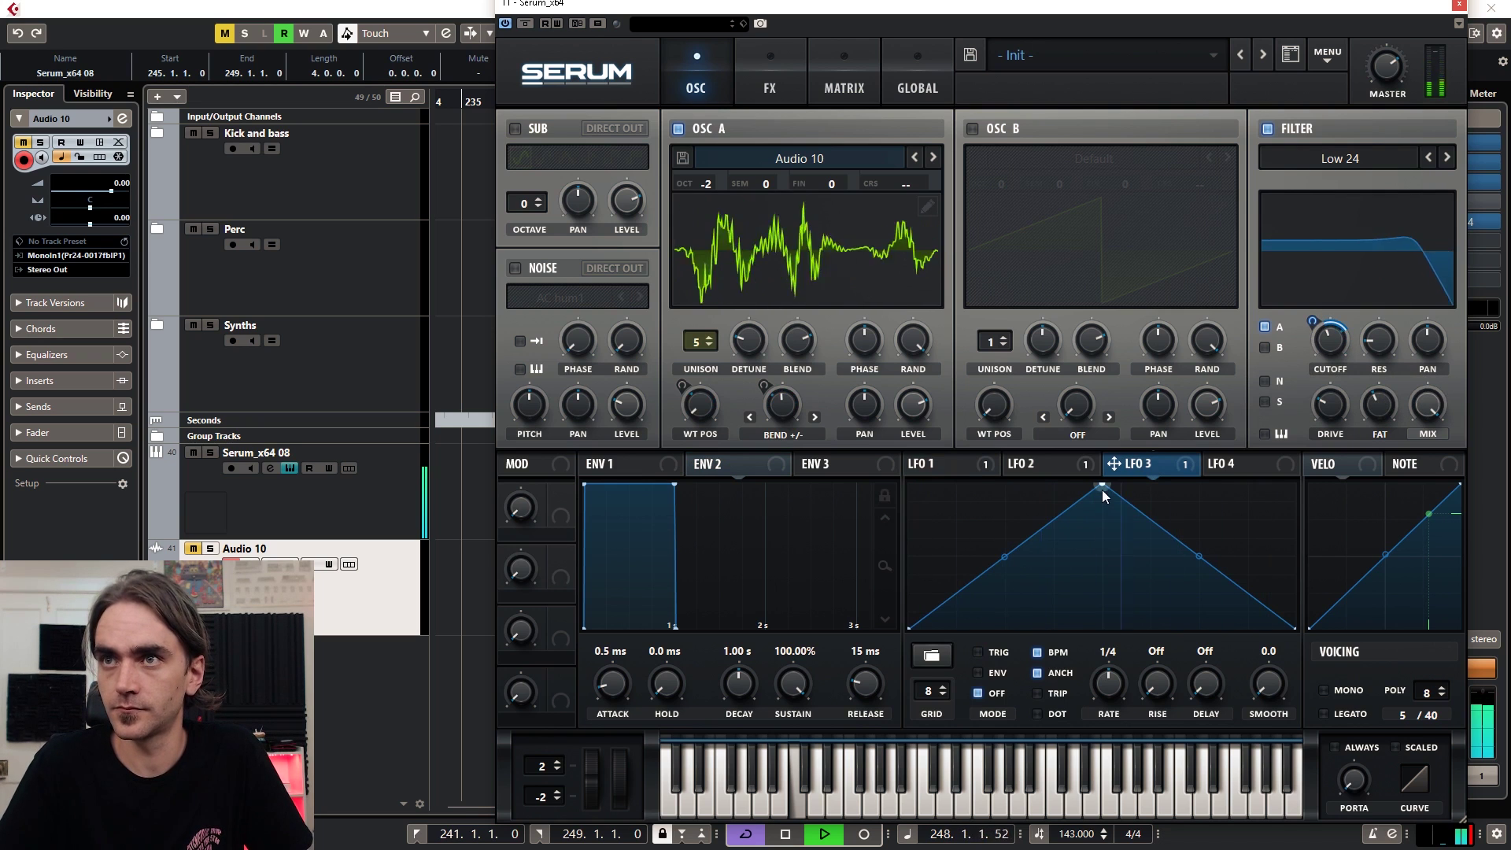
left_click_drag(1102, 486, 956, 484)
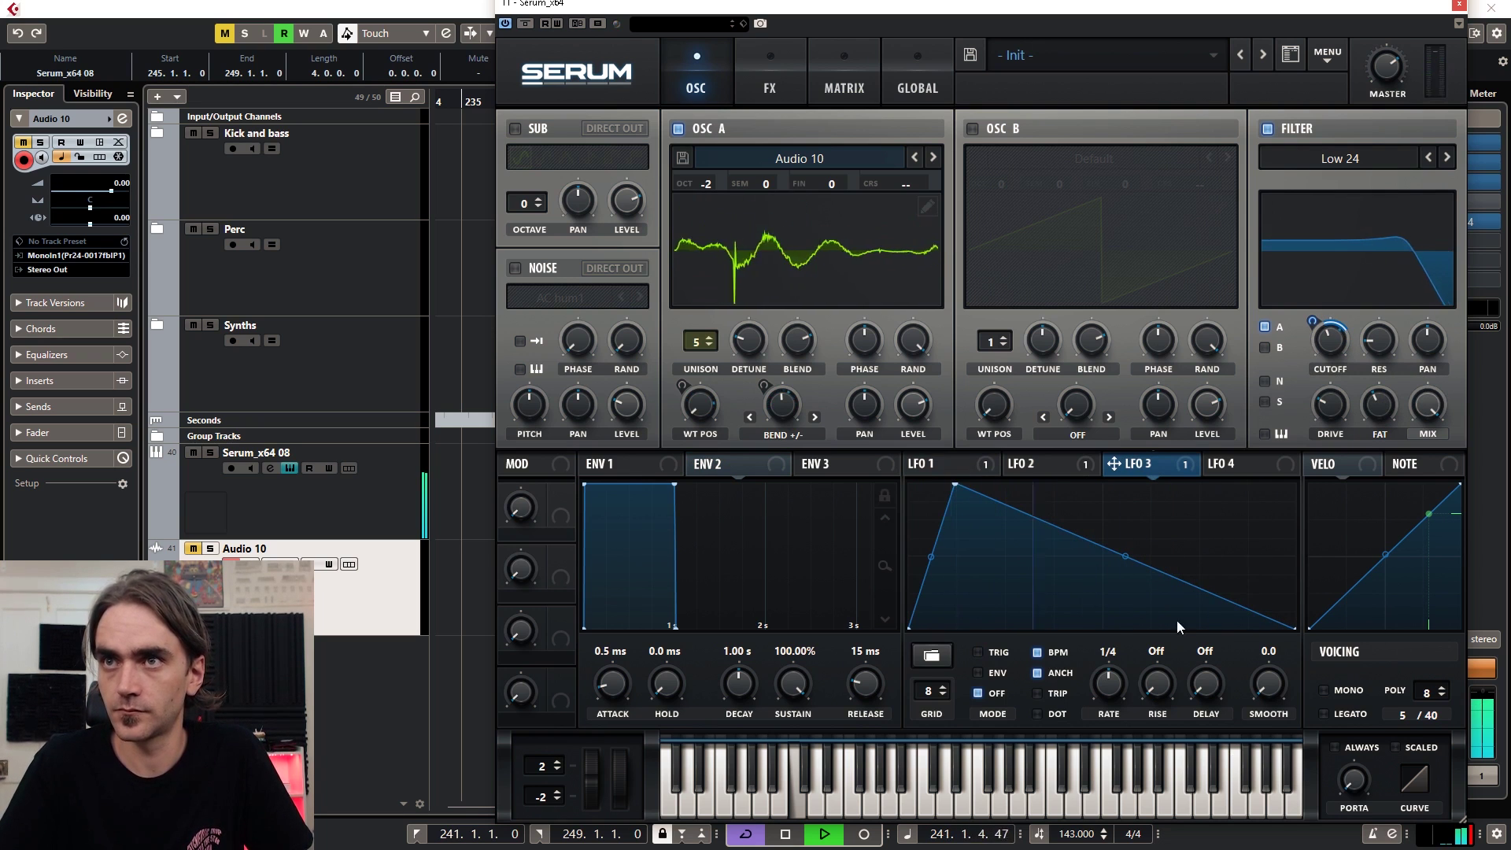
scroll(1110, 692, "down", 2)
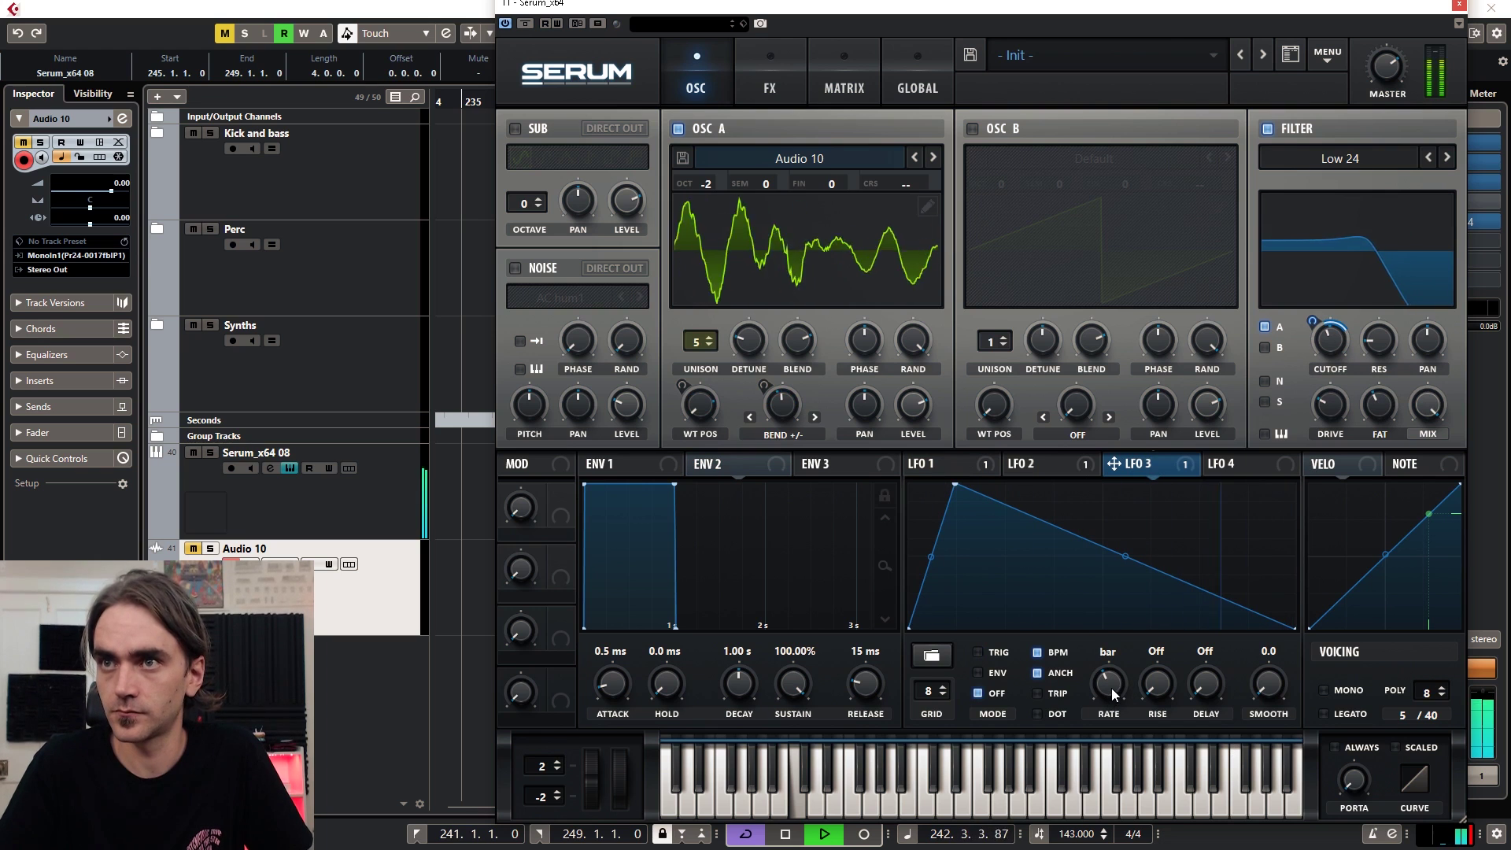
Step: Add a dip at LFO 3's midpoint and a second peak at three quarters, and bow the segments into curves
double_click(1100, 560)
left_click_drag(1096, 564, 1150, 519)
double_click(1159, 597)
left_click_drag(1258, 565, 1256, 555)
left_click_drag(938, 556, 938, 525)
left_click_drag(1028, 533, 1029, 525)
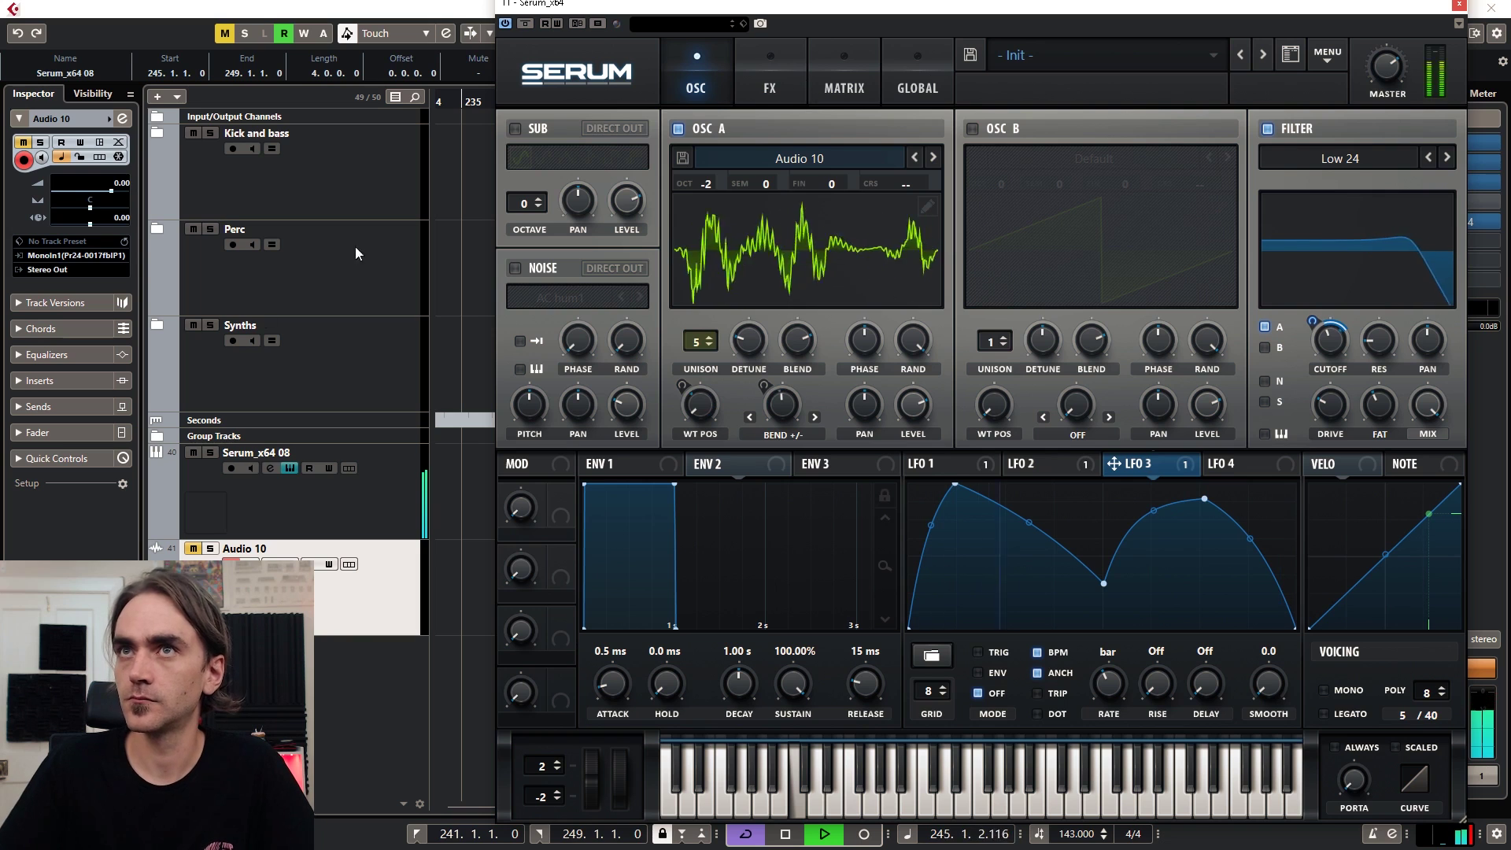
Step: Stop playback and apply a low cut with EQ band 1 in the Audio 10 channel settings
left_click(123, 119)
key("space")
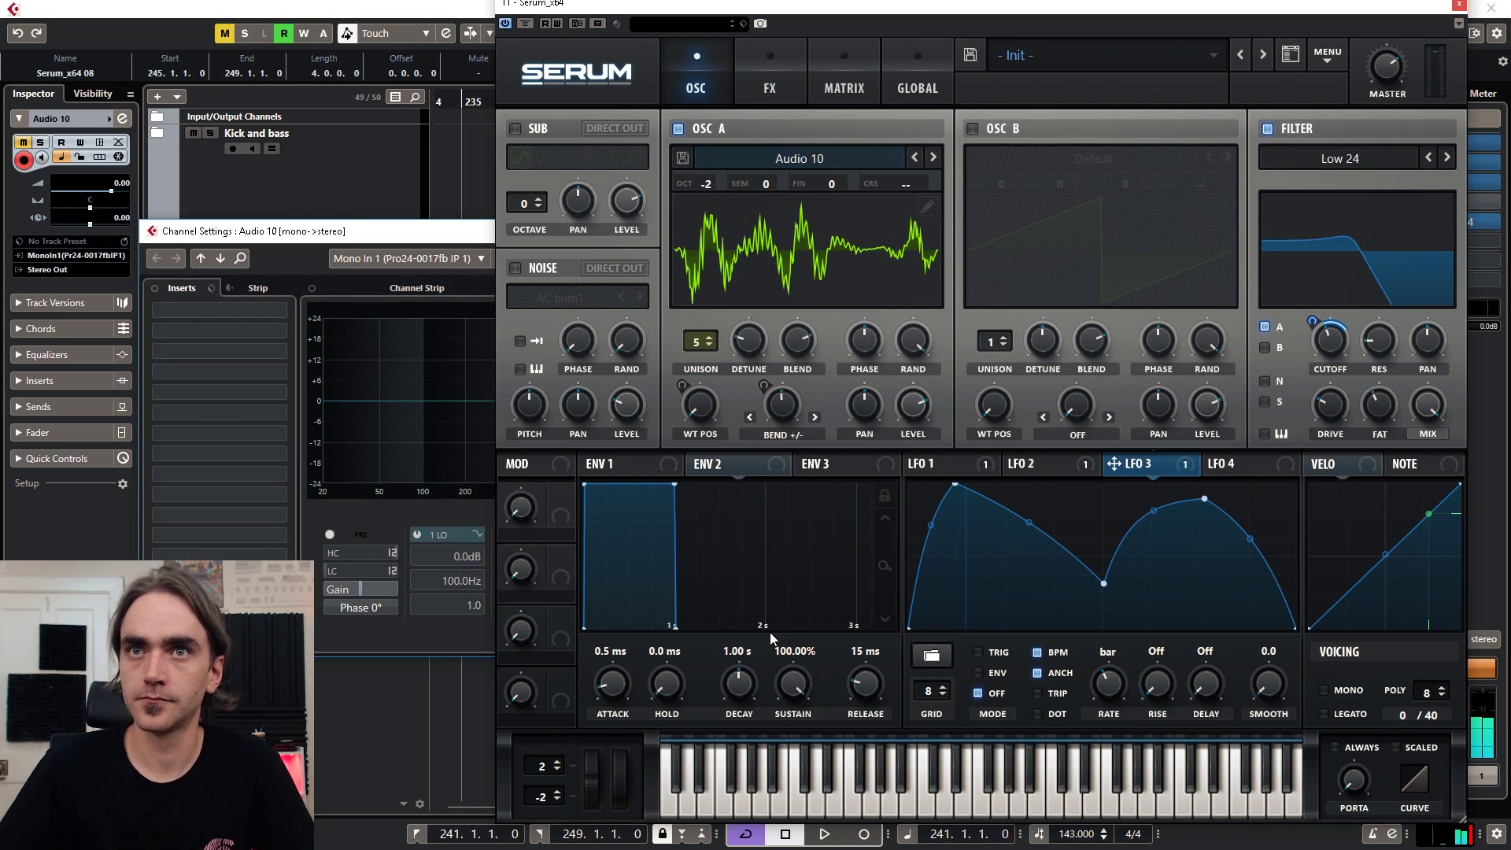
left_click_drag(476, 228, 276, 274)
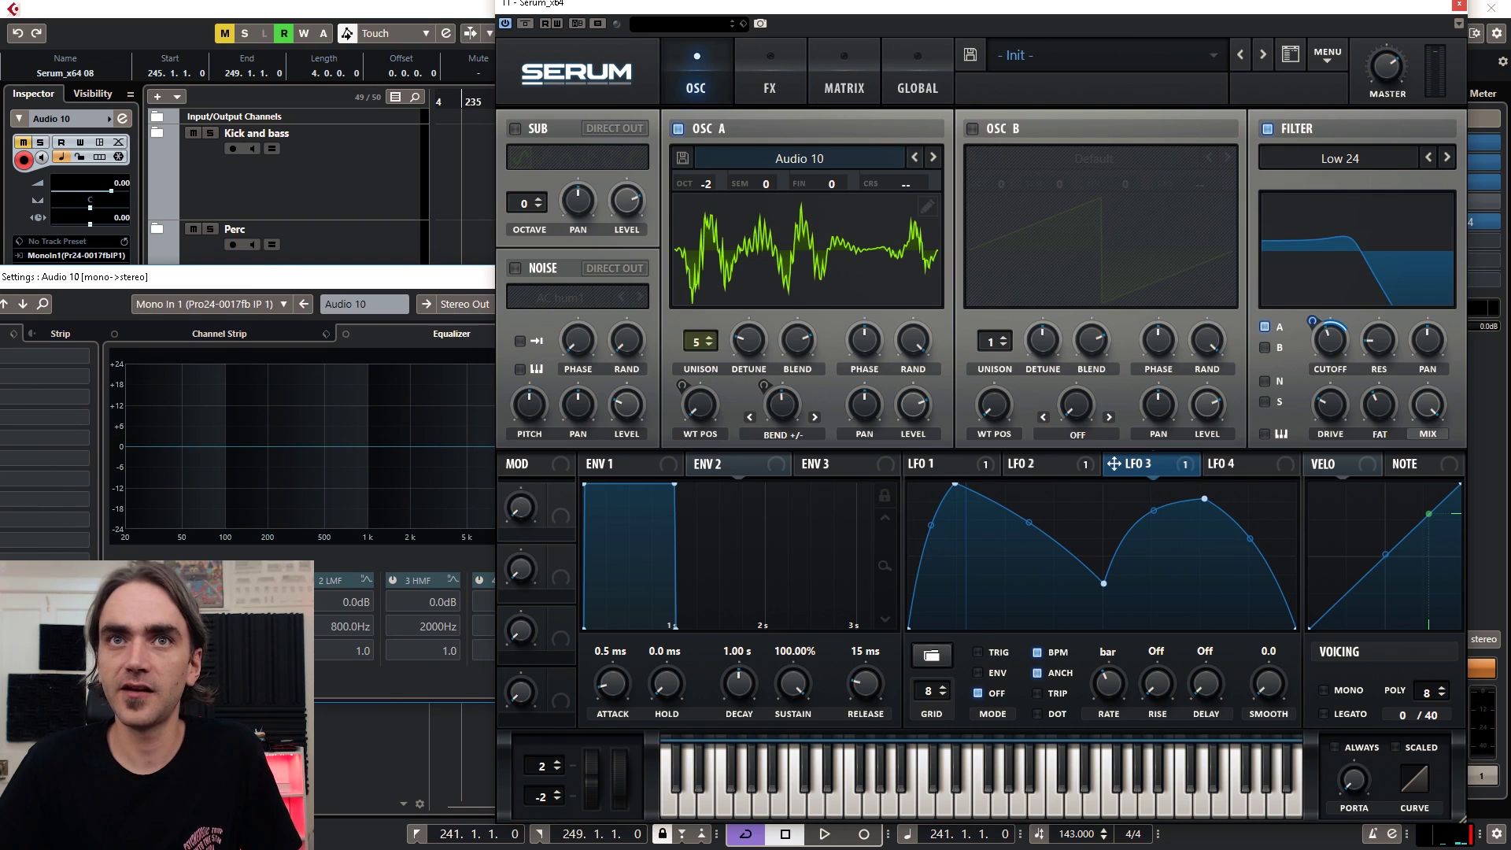
left_click(312, 580)
left_click(337, 627)
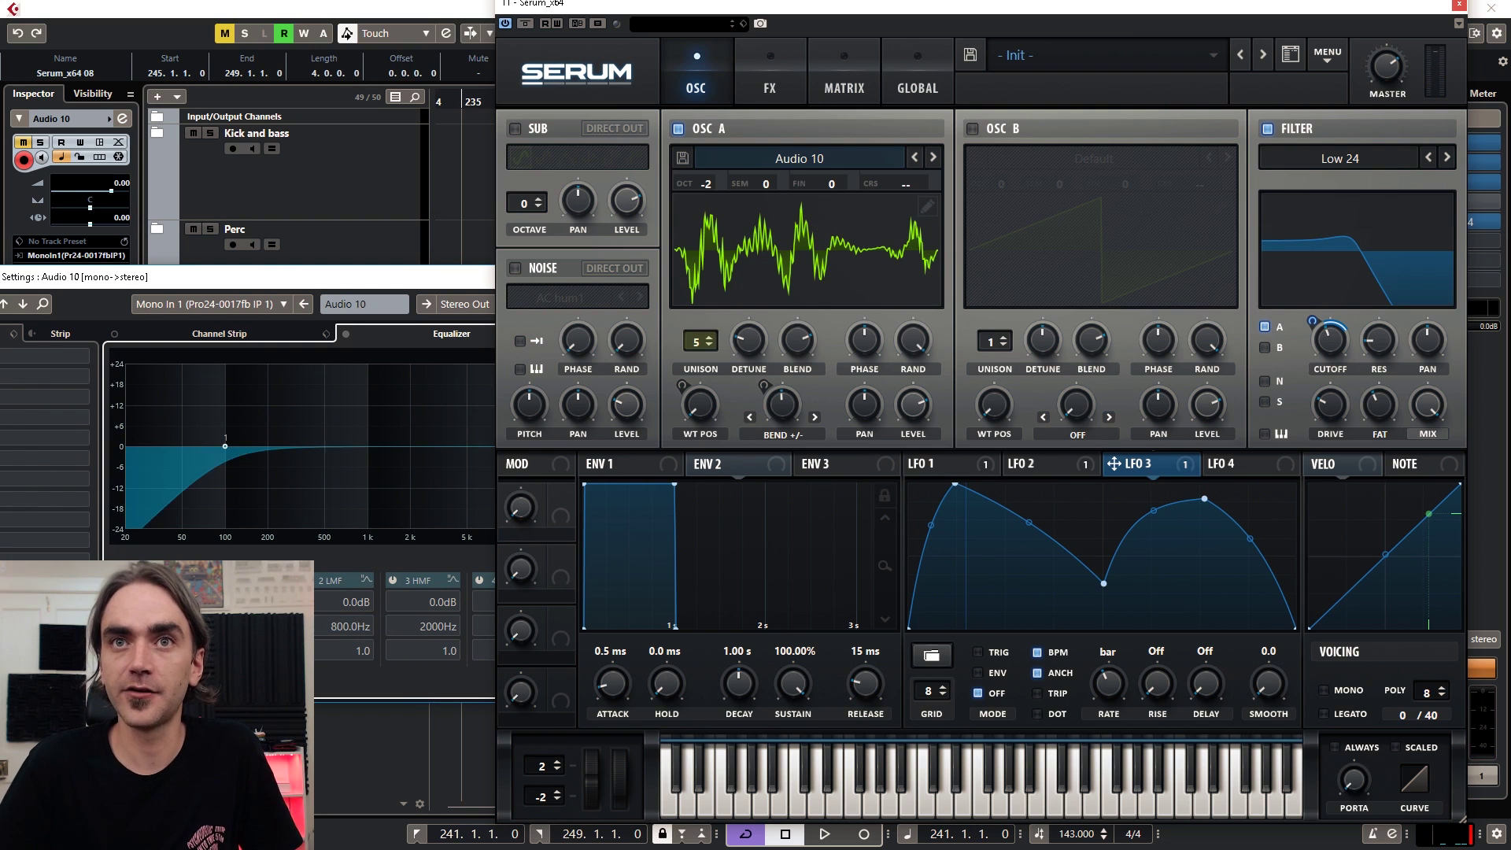
Step: Apply a low cut at about 250 Hz with EQ band 1 on the Serum_x64 08 channel, and close its channel settings
left_click_drag(231, 627, 281, 598)
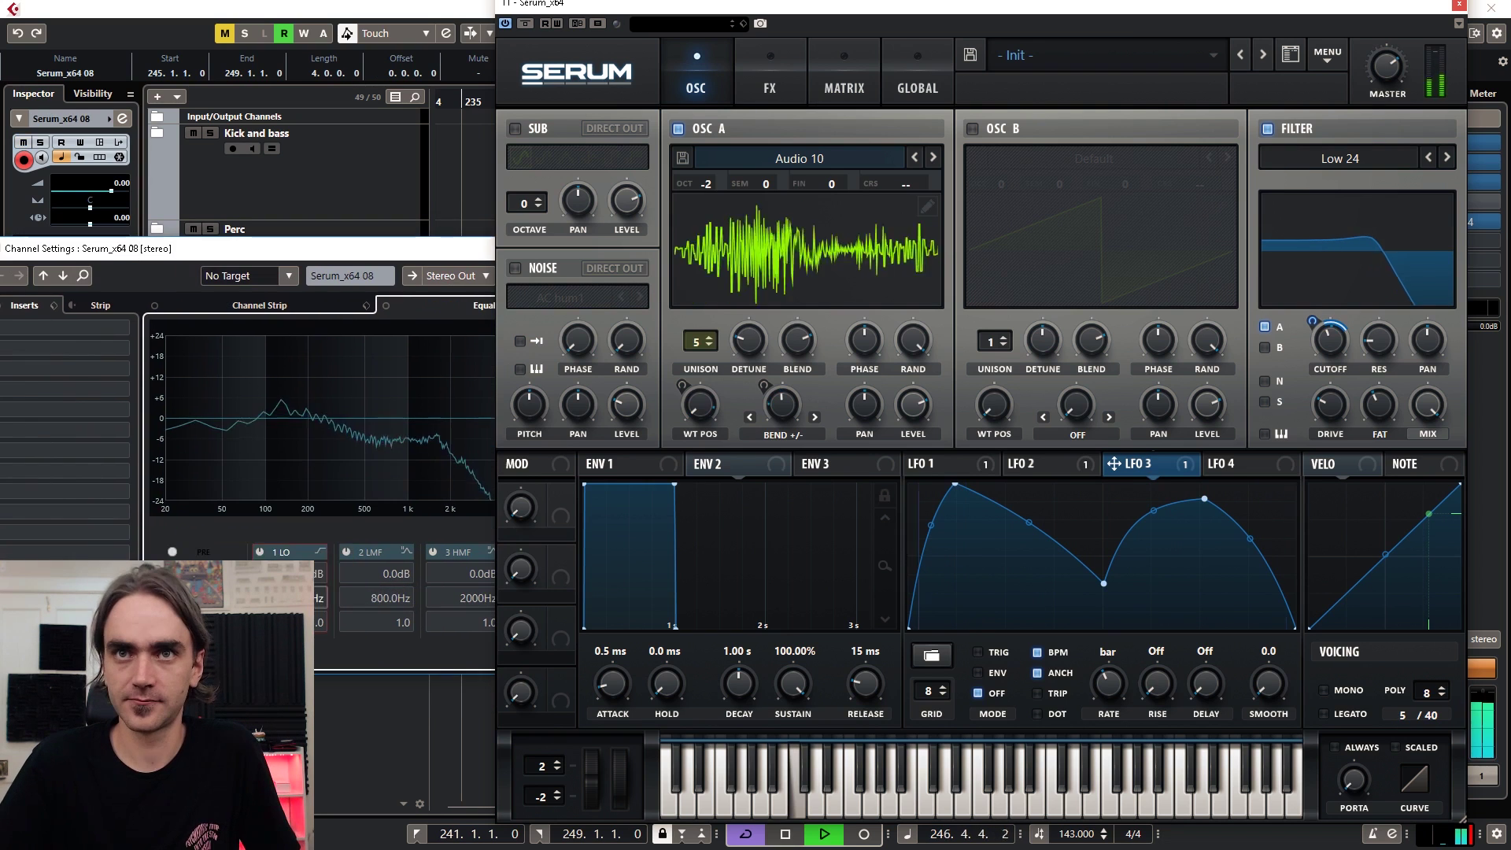
left_click(259, 553)
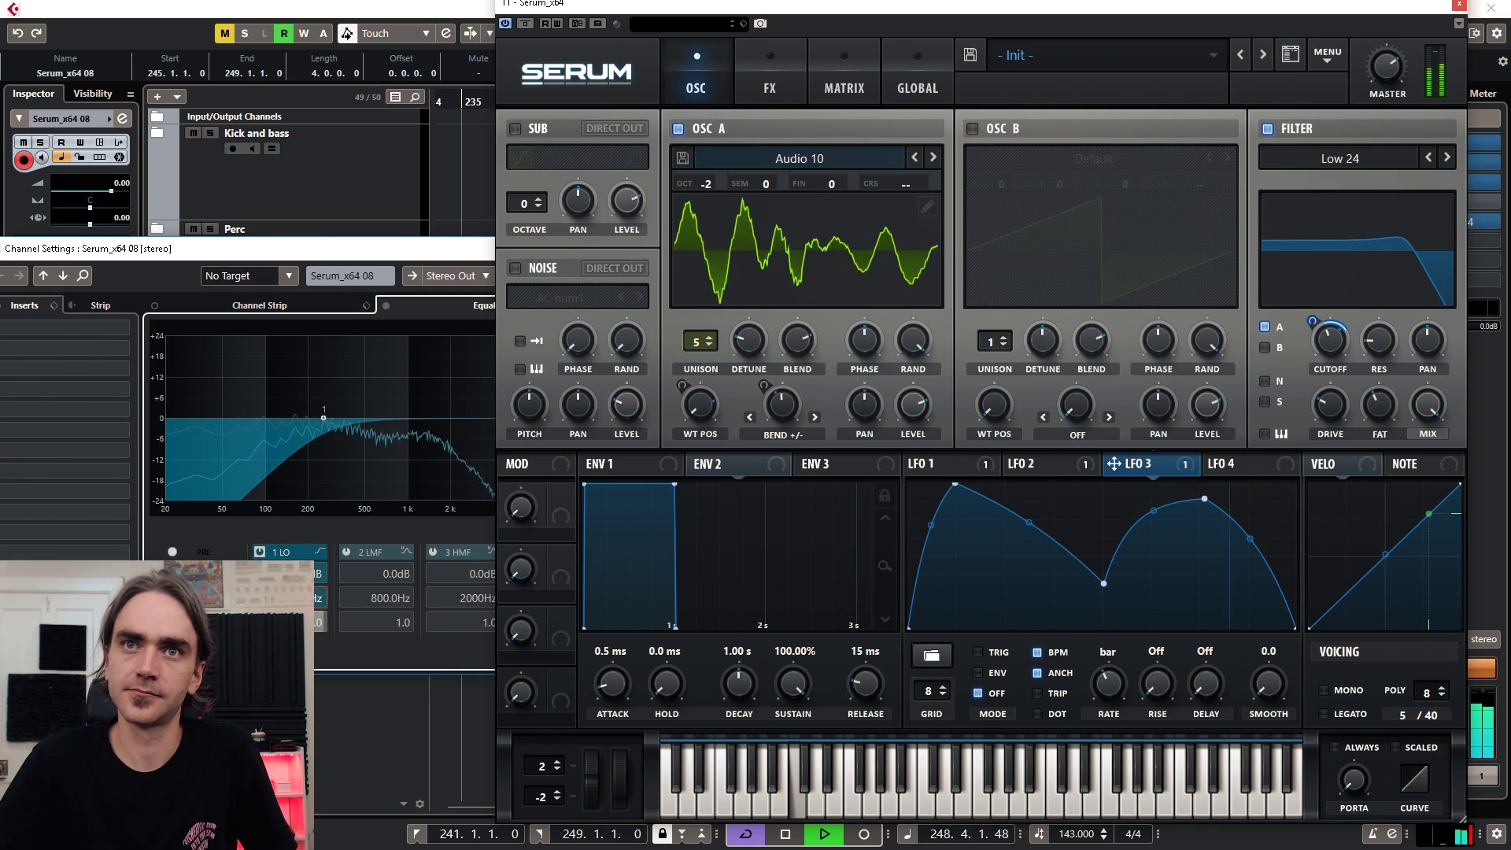
left_click_drag(421, 253, 69, 304)
left_click_drag(450, 309, 292, 310)
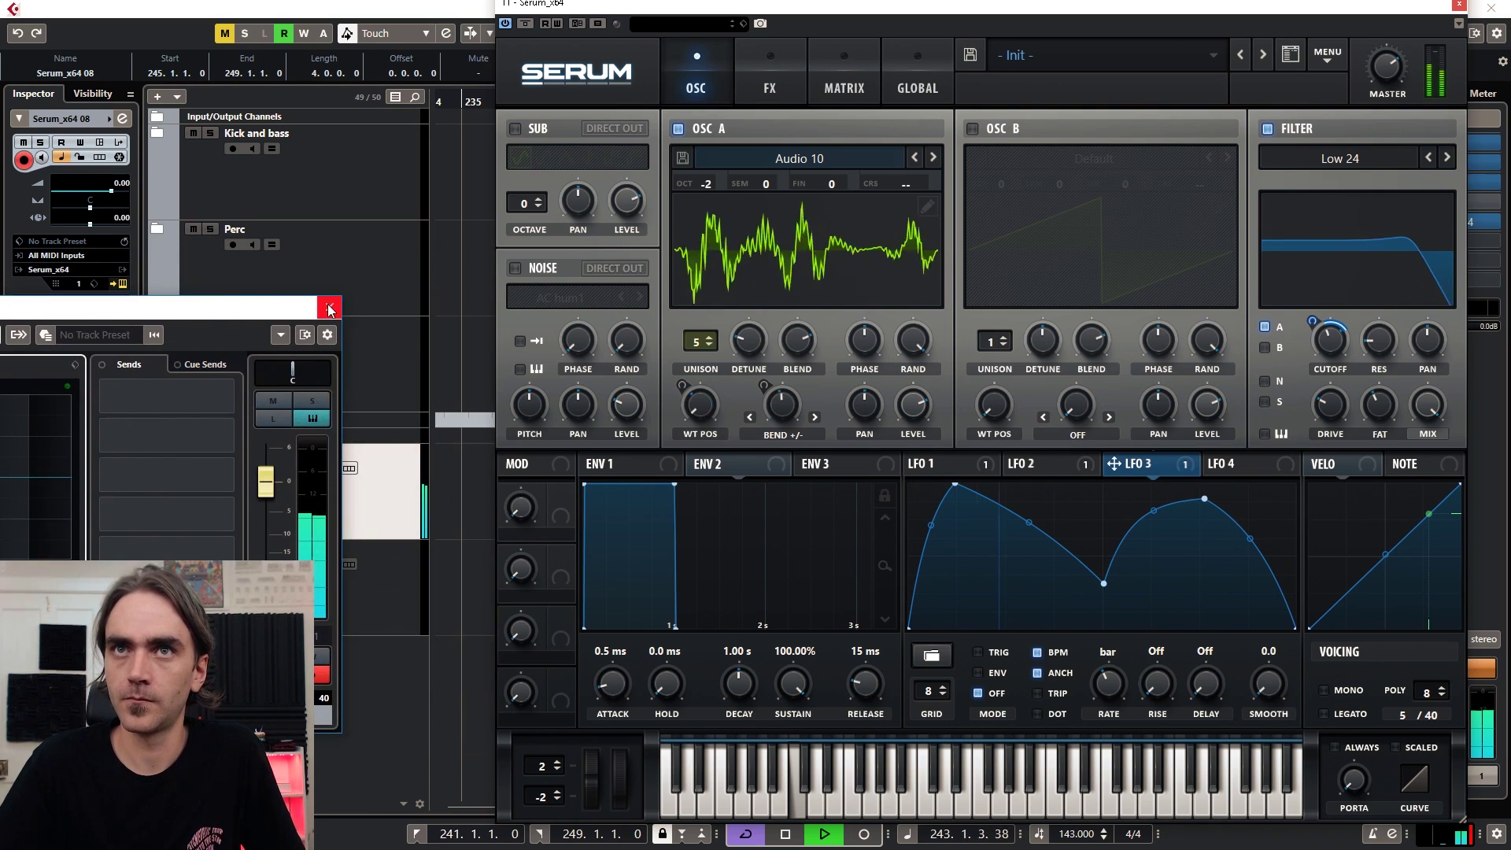
left_click(327, 307)
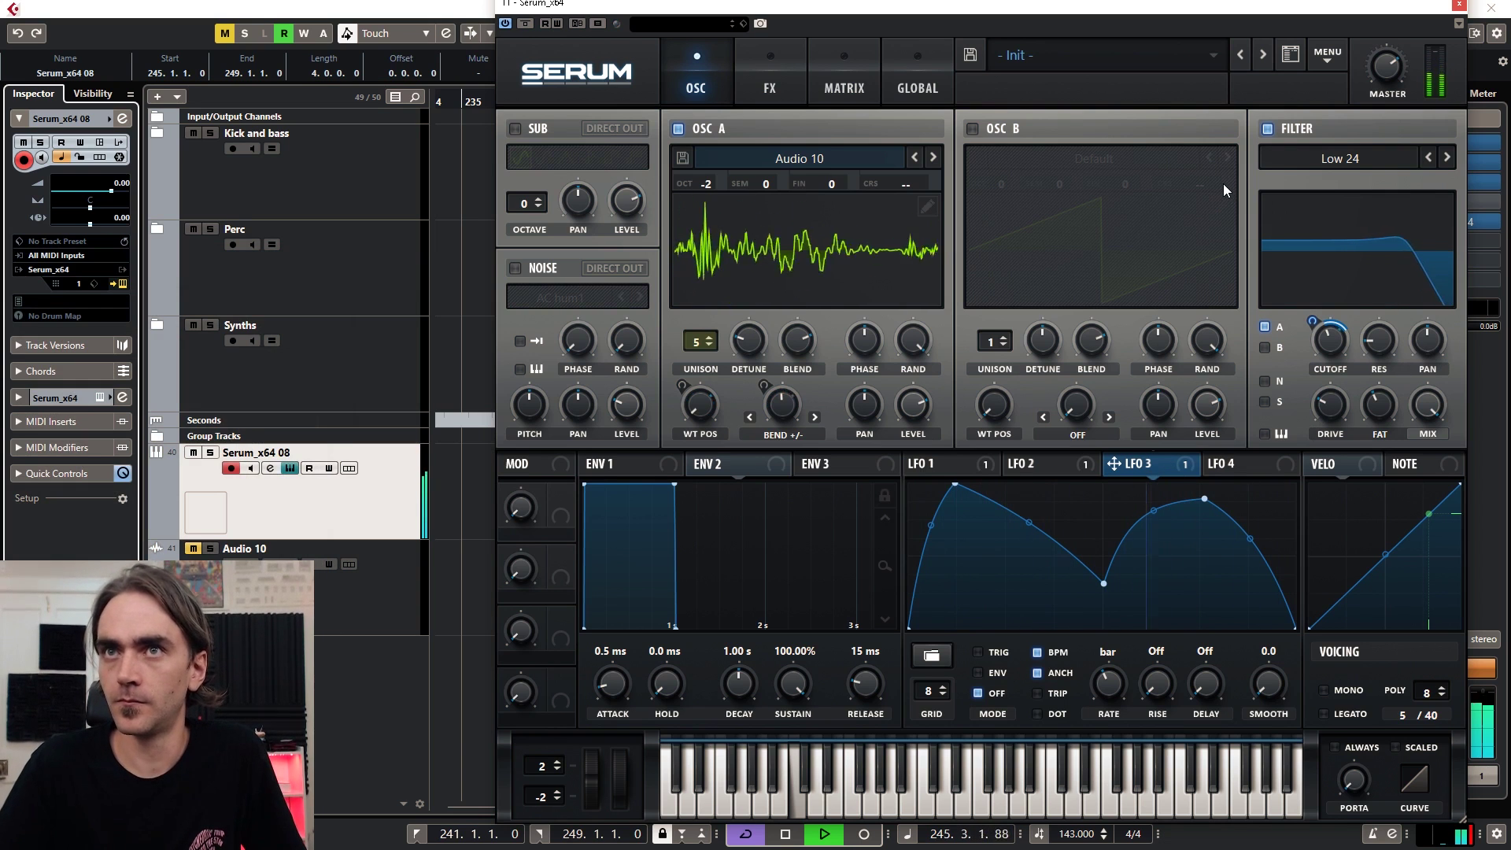
Step: Try the Distortion effect in Serum with raised drive, the Diode 1 type and the mix lowered to about 32%
left_click(769, 79)
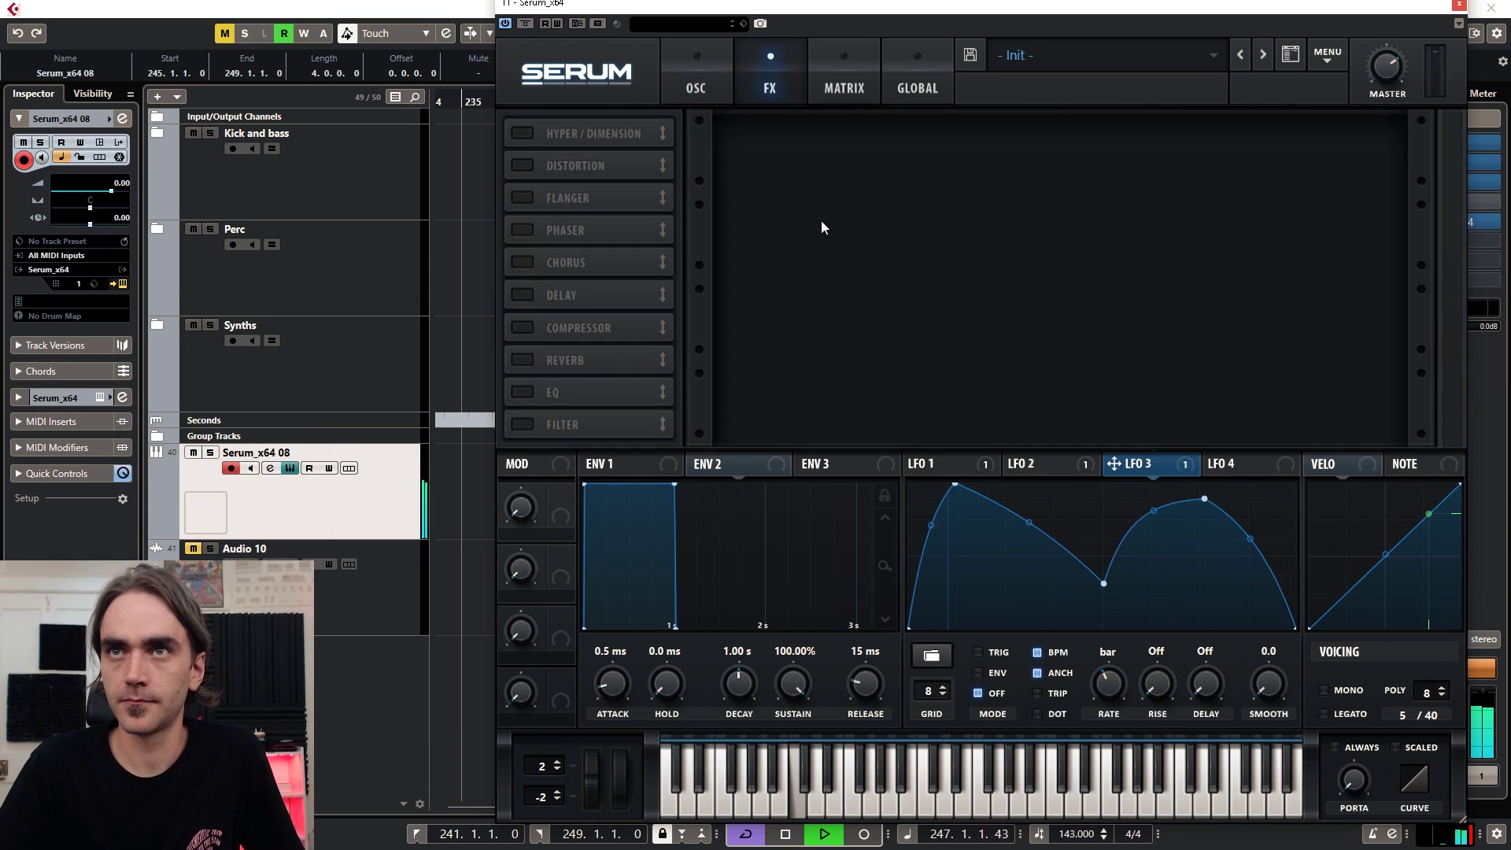
left_click(524, 163)
left_click_drag(1210, 157, 1221, 78)
left_click(934, 152)
left_click(933, 152)
left_click(934, 152)
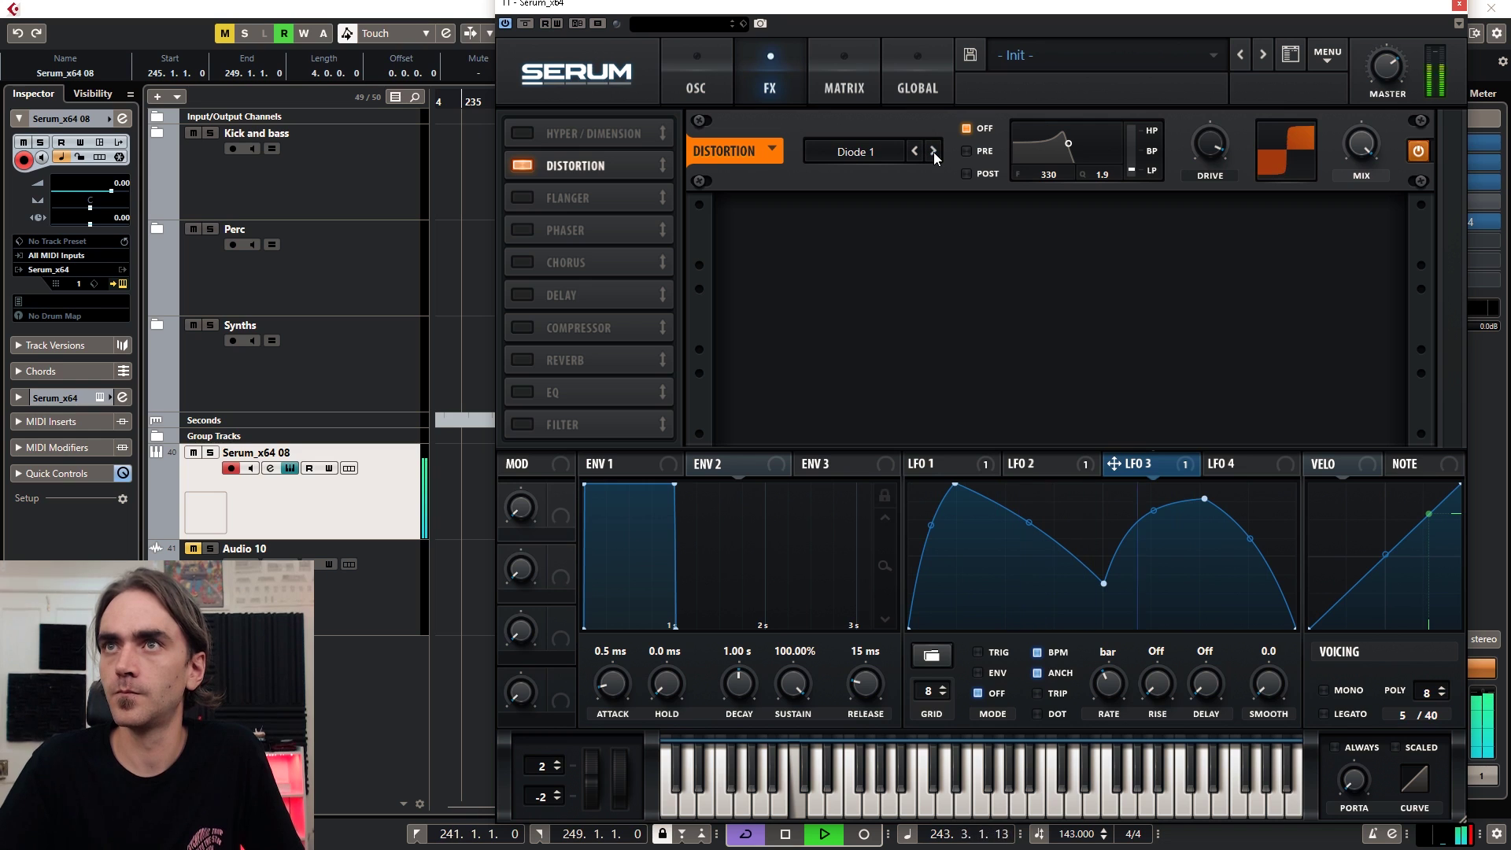
left_click_drag(1362, 145, 1364, 237)
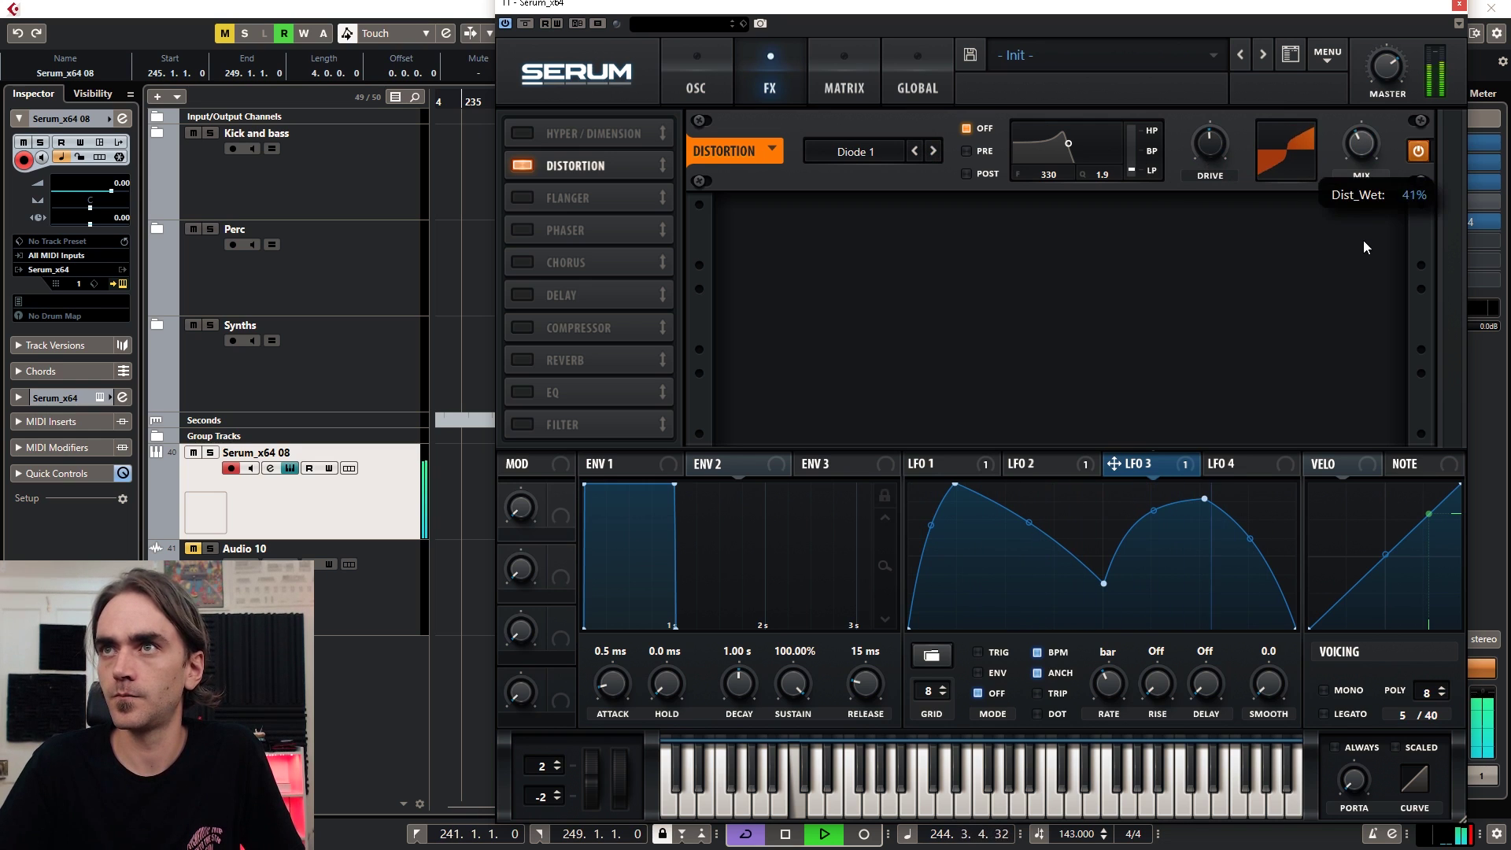
scroll(1349, 142, "down", 4)
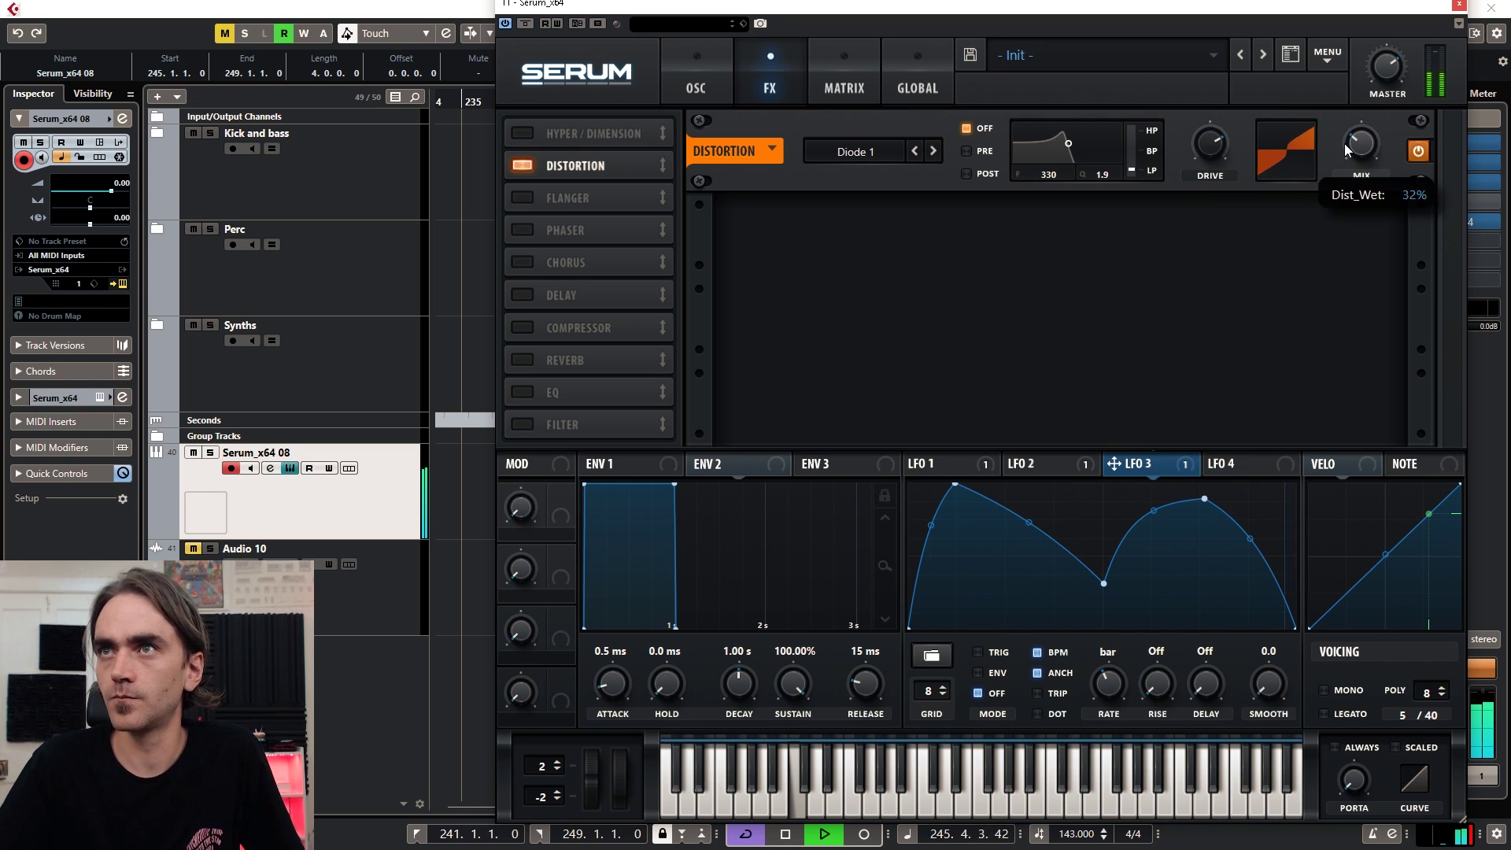
Step: Try the Lin.Fold, Zero-Square and Downsample distortion types, adjusting drive and mix for Downsample
left_click(934, 152)
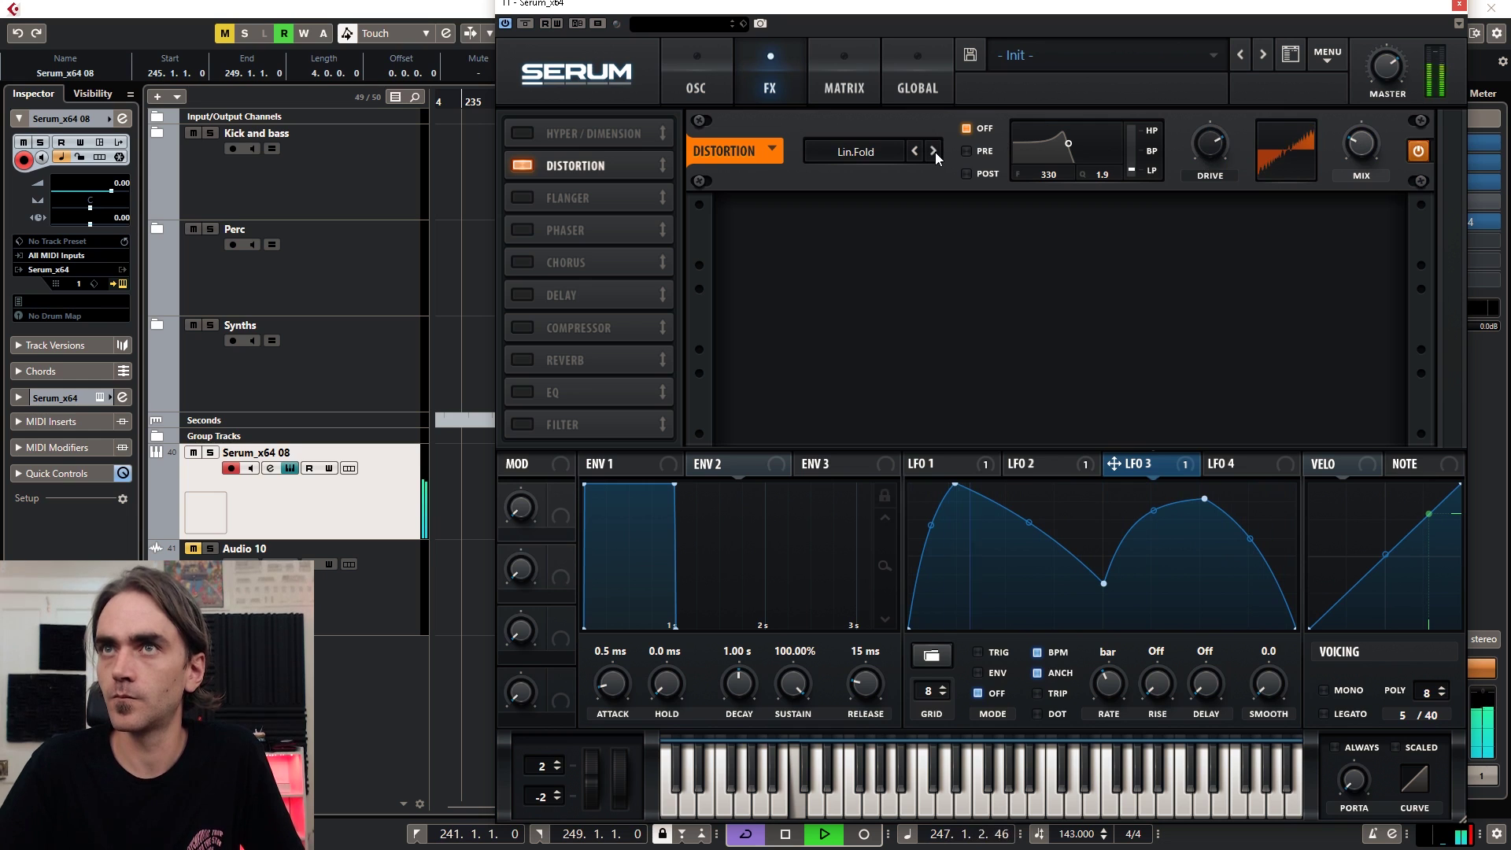
left_click(934, 152)
left_click(935, 152)
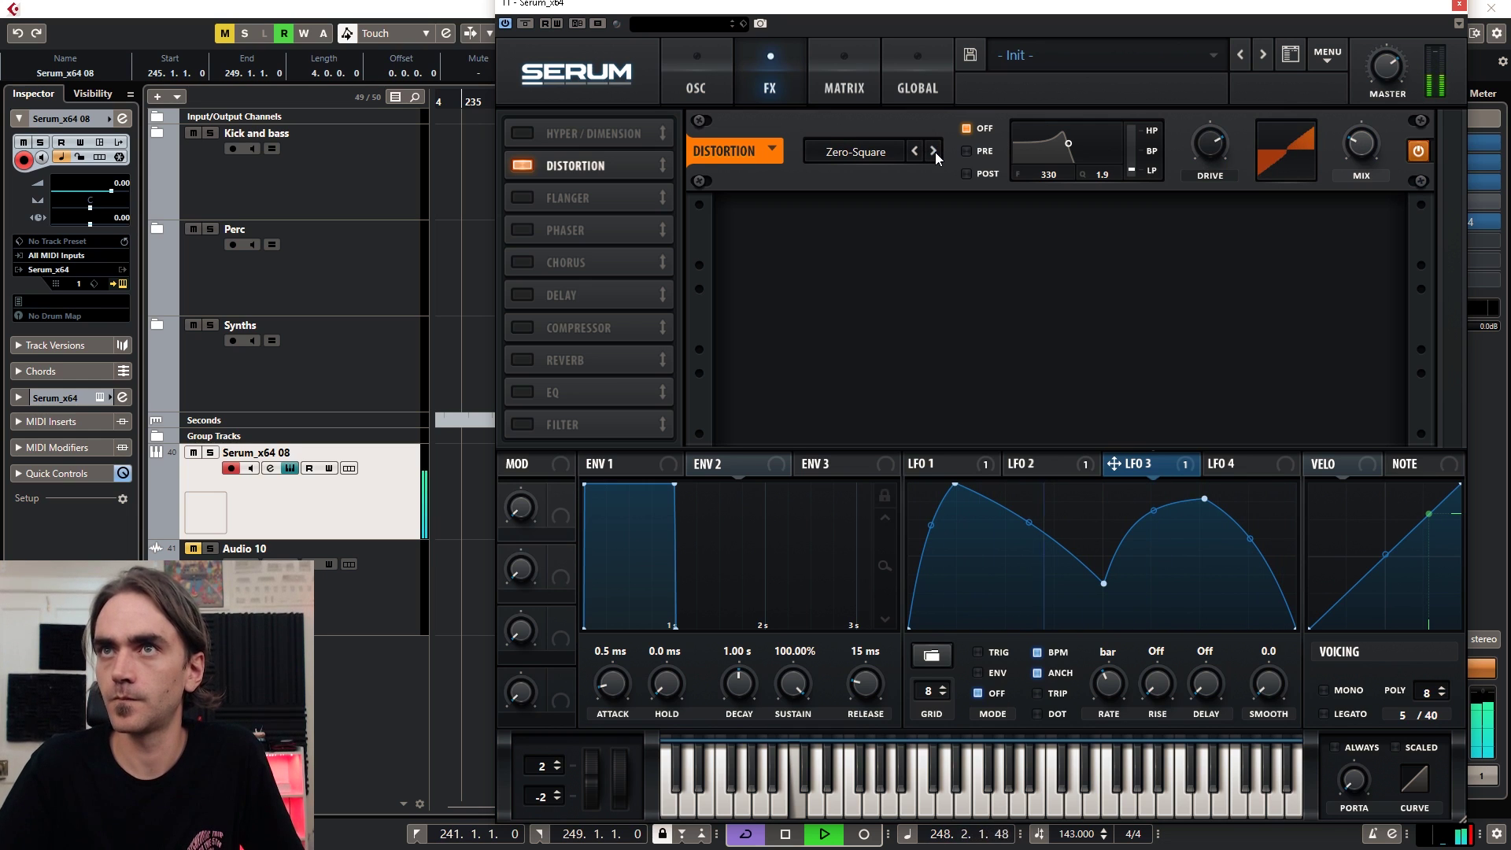
left_click(934, 152)
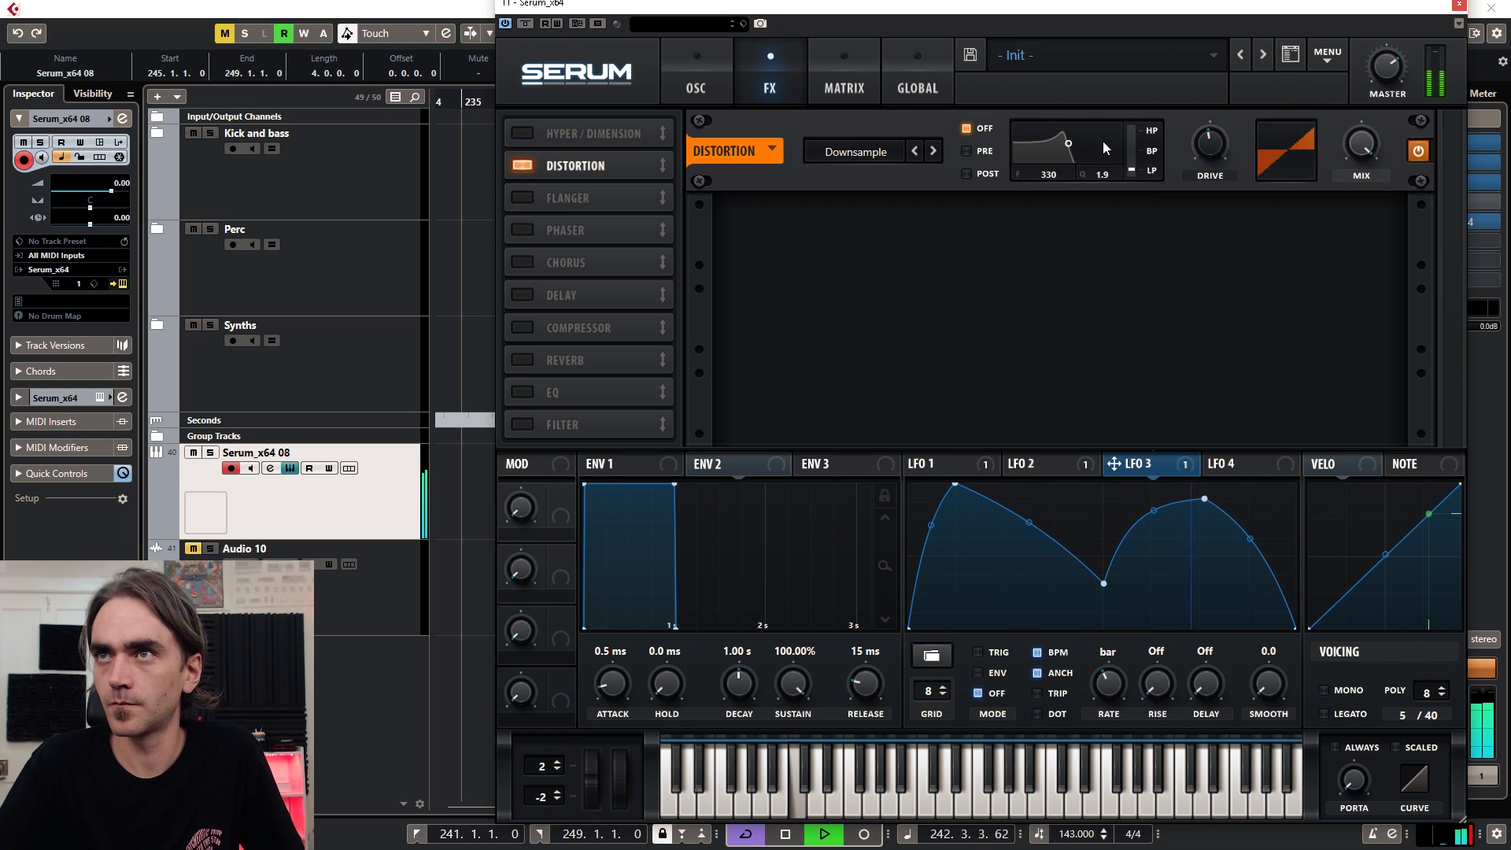
mouse_move(1361, 185)
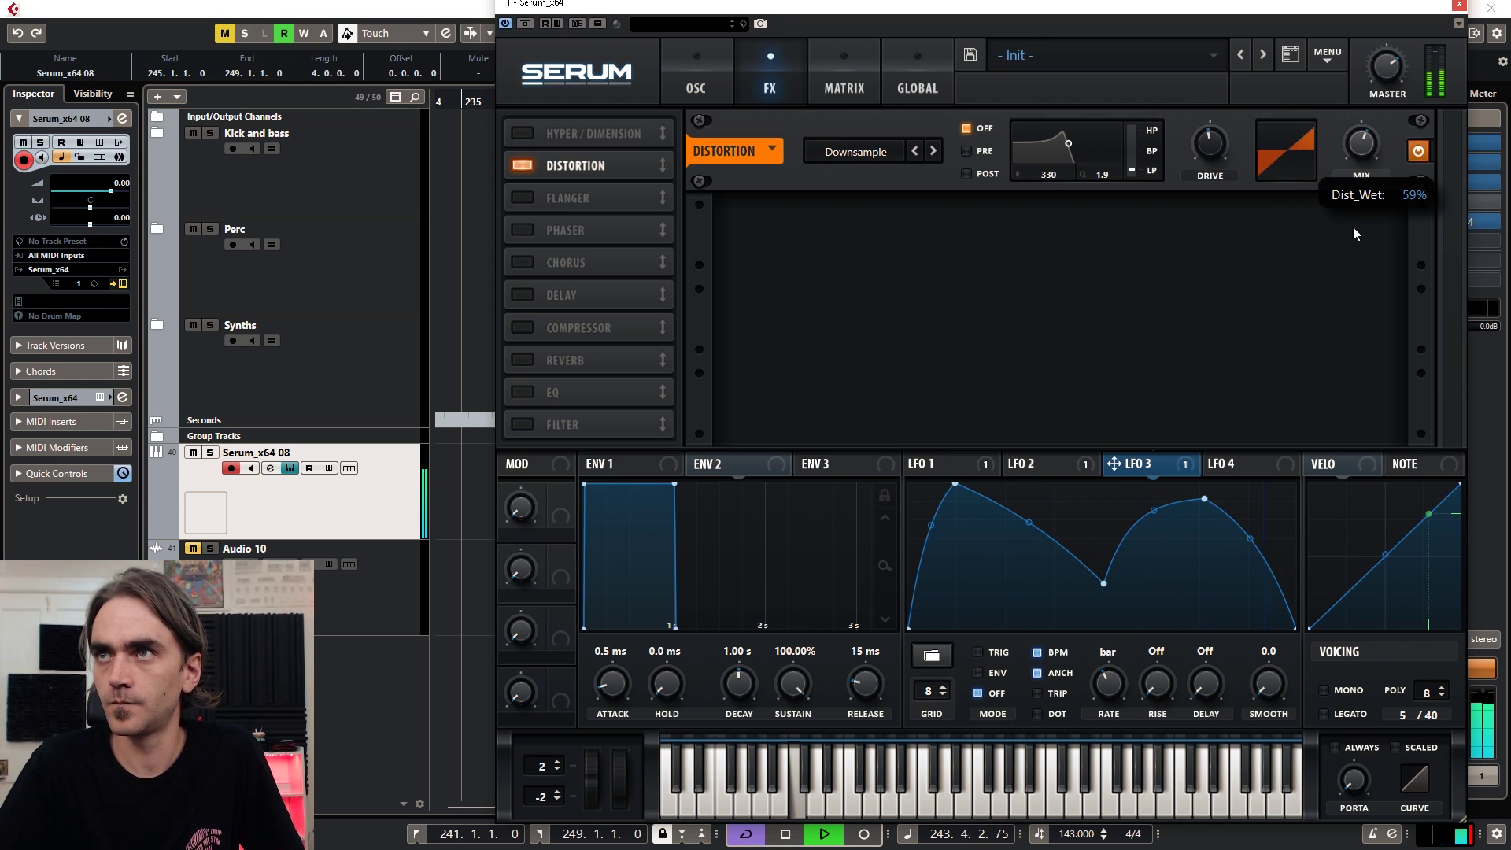
left_click_drag(1228, 139, 1202, 178)
left_click_drag(1366, 145, 1364, 163)
left_click_drag(1217, 149, 1229, 132)
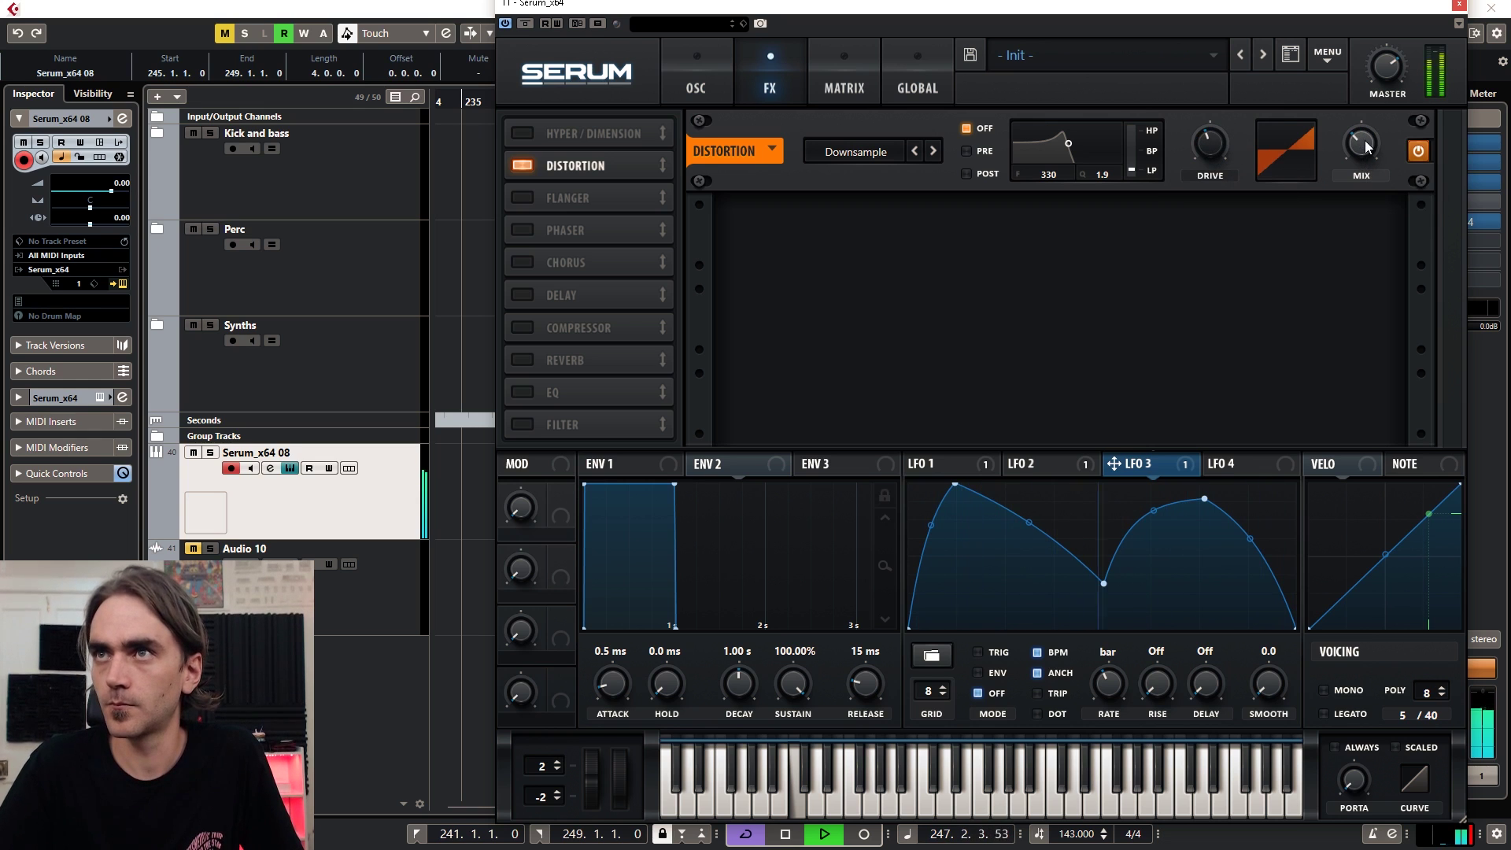
scroll(1367, 145, "up", 5)
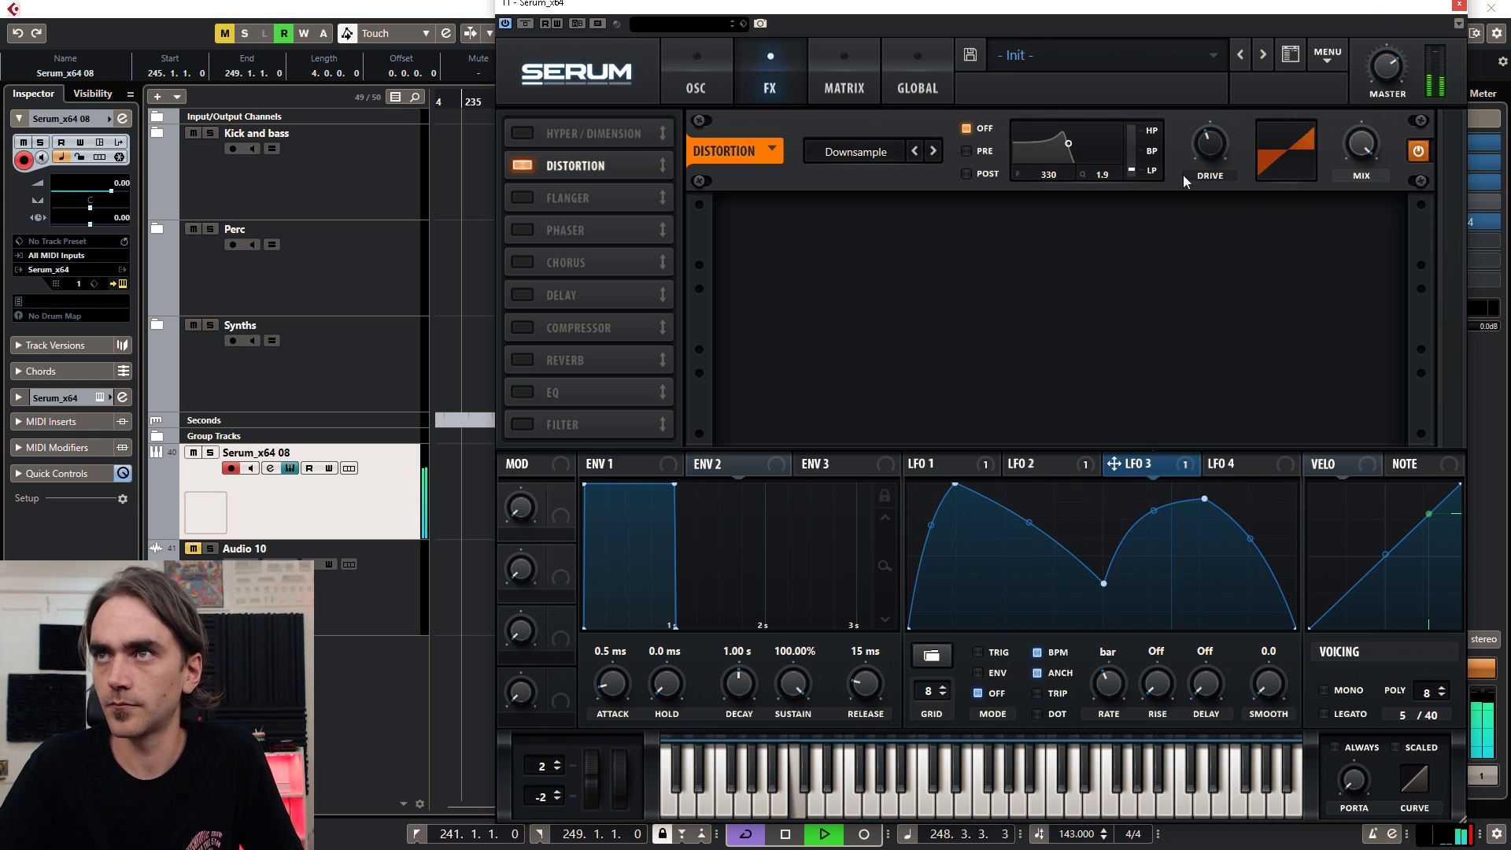
Step: Try the Rectify distortion type with different mix amounts, and switch the type to SoftClip
left_click(937, 153)
left_click(937, 153)
left_click_drag(1367, 161, 1362, 269)
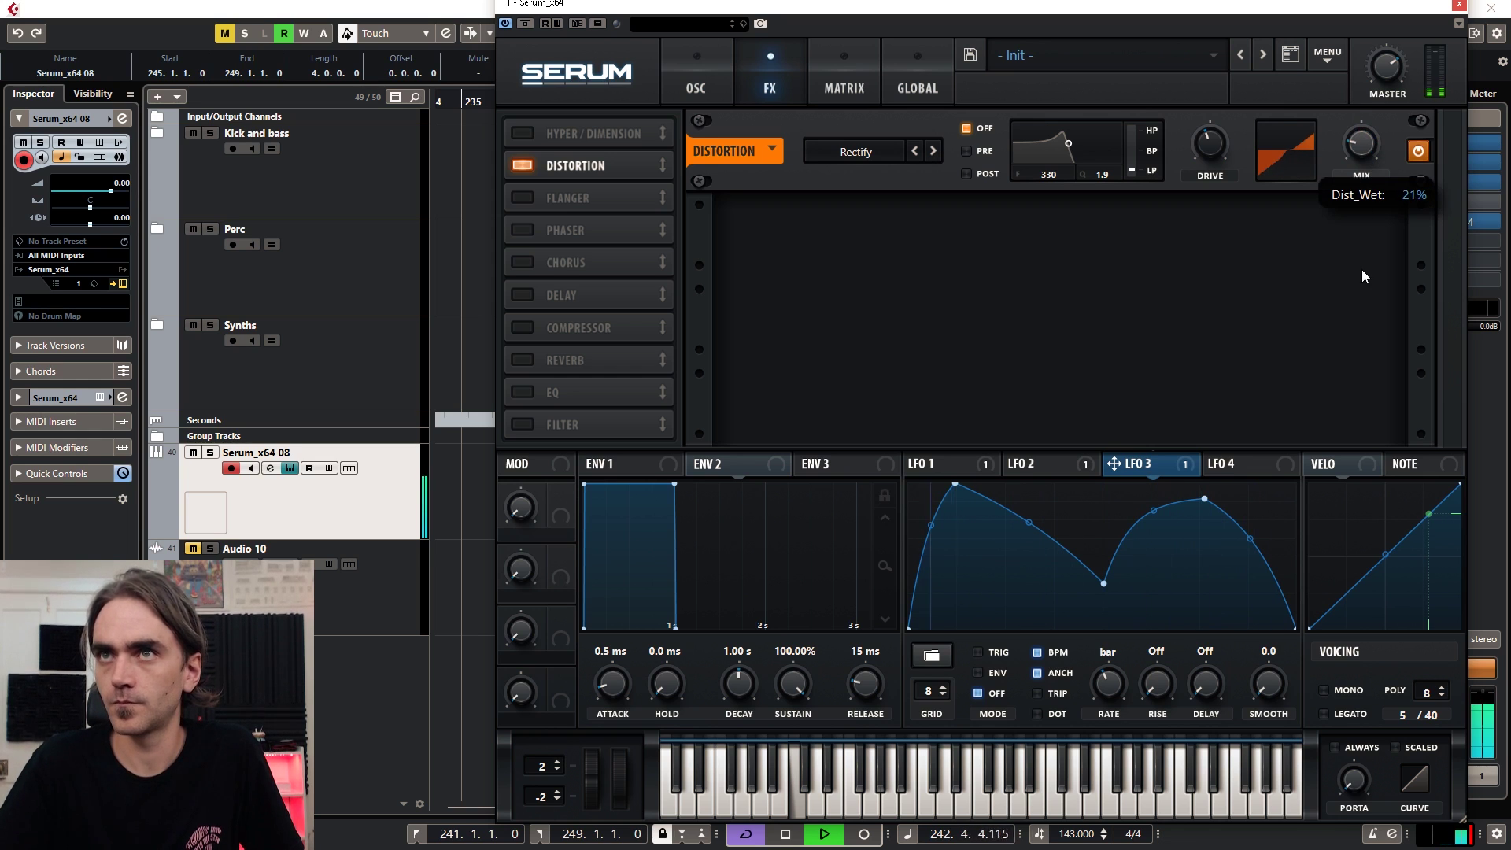
left_click_drag(1362, 146, 1362, 126)
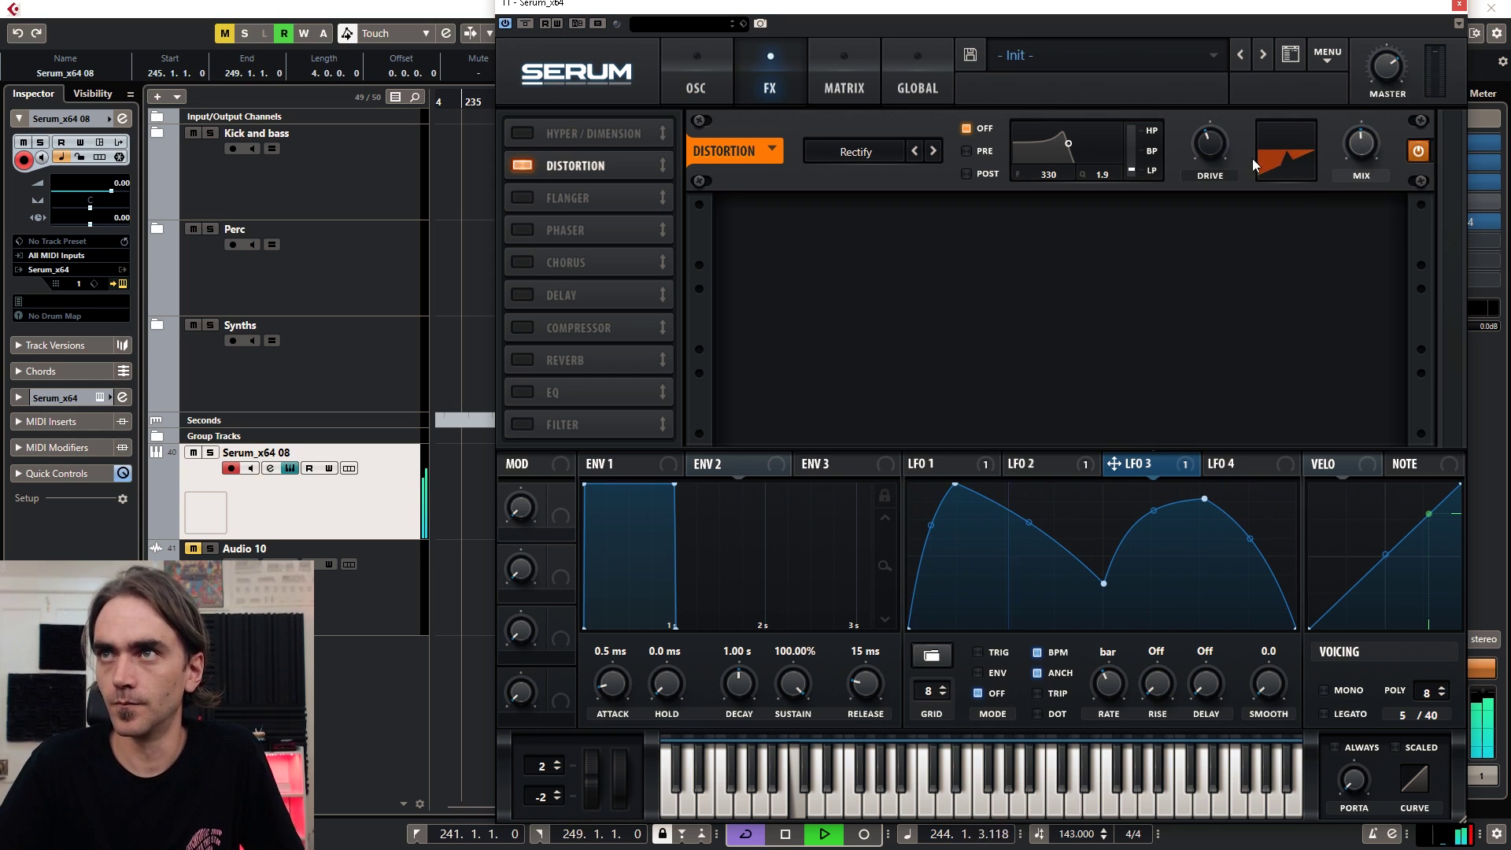
left_click(902, 152)
left_click(870, 189)
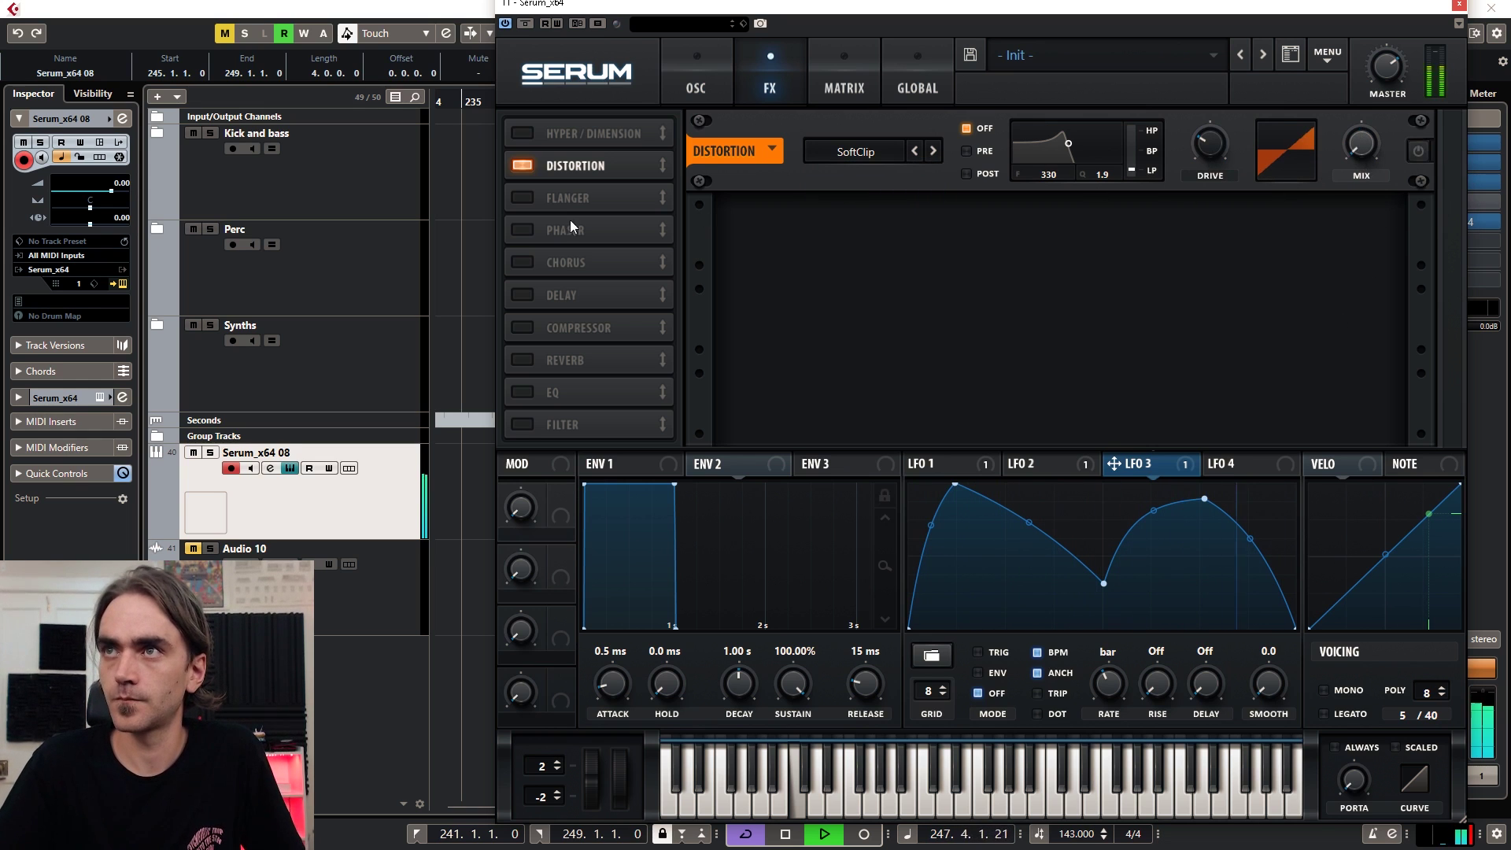
Step: Switch off the Distortion effect and enable the Delay effect
left_click(523, 166)
left_click(523, 295)
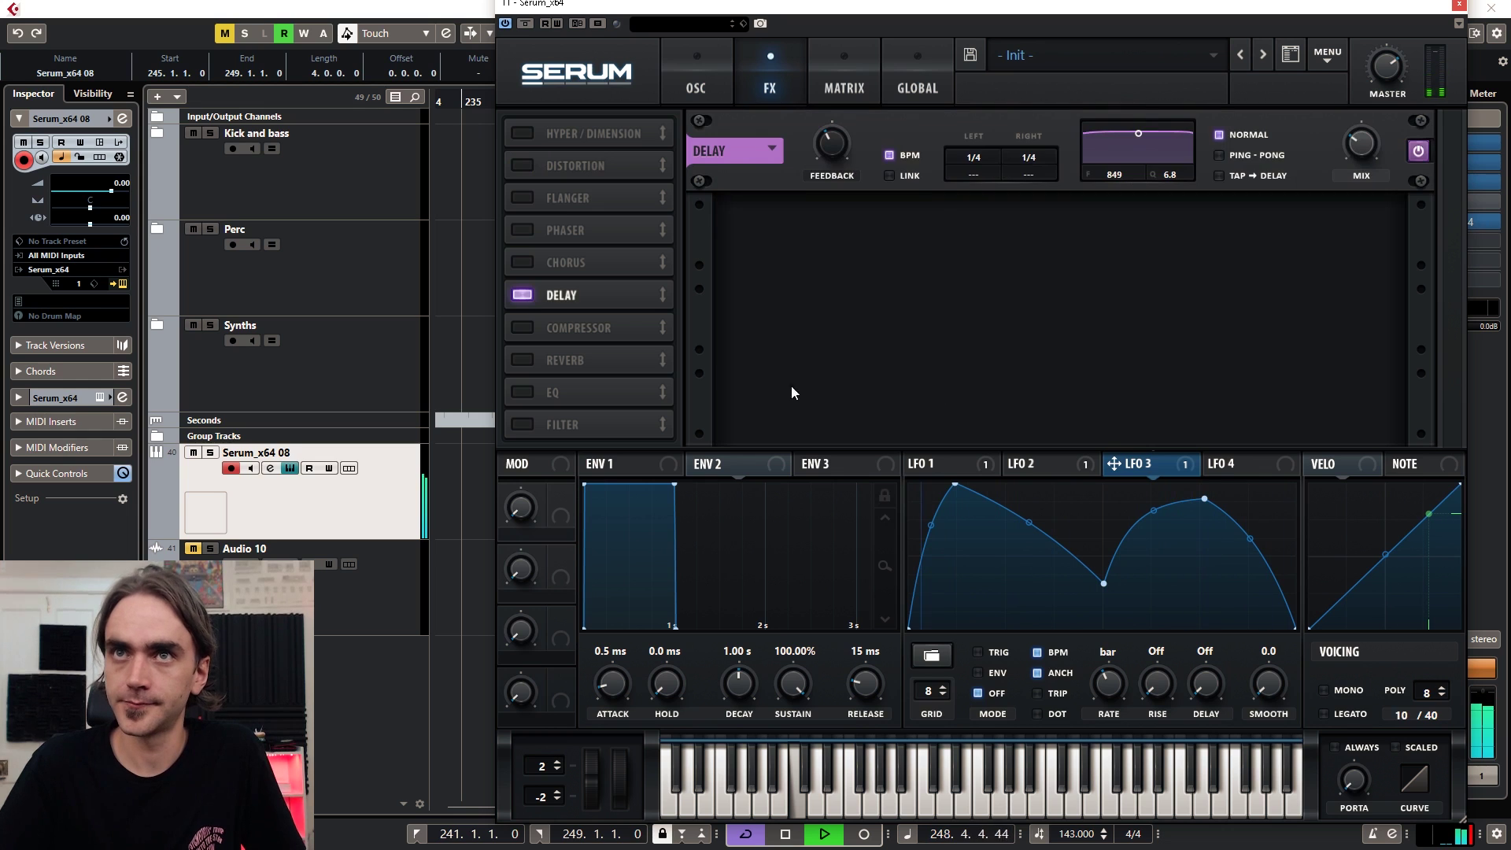
Step: Set the Delay effect to linked 1/8 dotted times, slightly more feedback, a filter at 1240 Hz with Q 2.1, and ping-pong mode
left_click(973, 174)
left_click(905, 175)
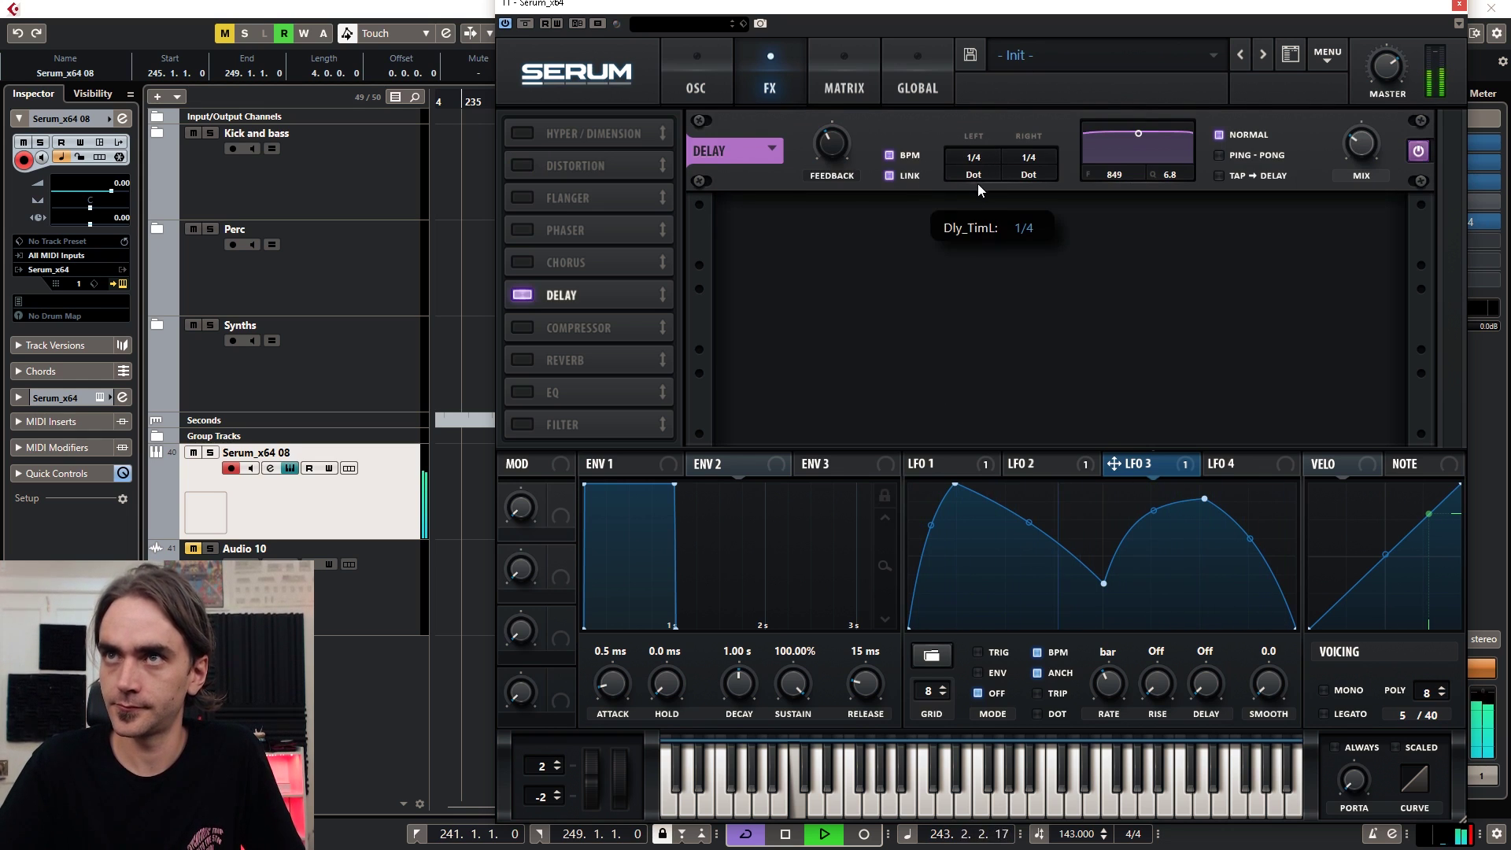
left_click_drag(974, 197, 974, 208)
left_click_drag(832, 144, 835, 134)
left_click_drag(1138, 133, 1146, 155)
left_click(1220, 155)
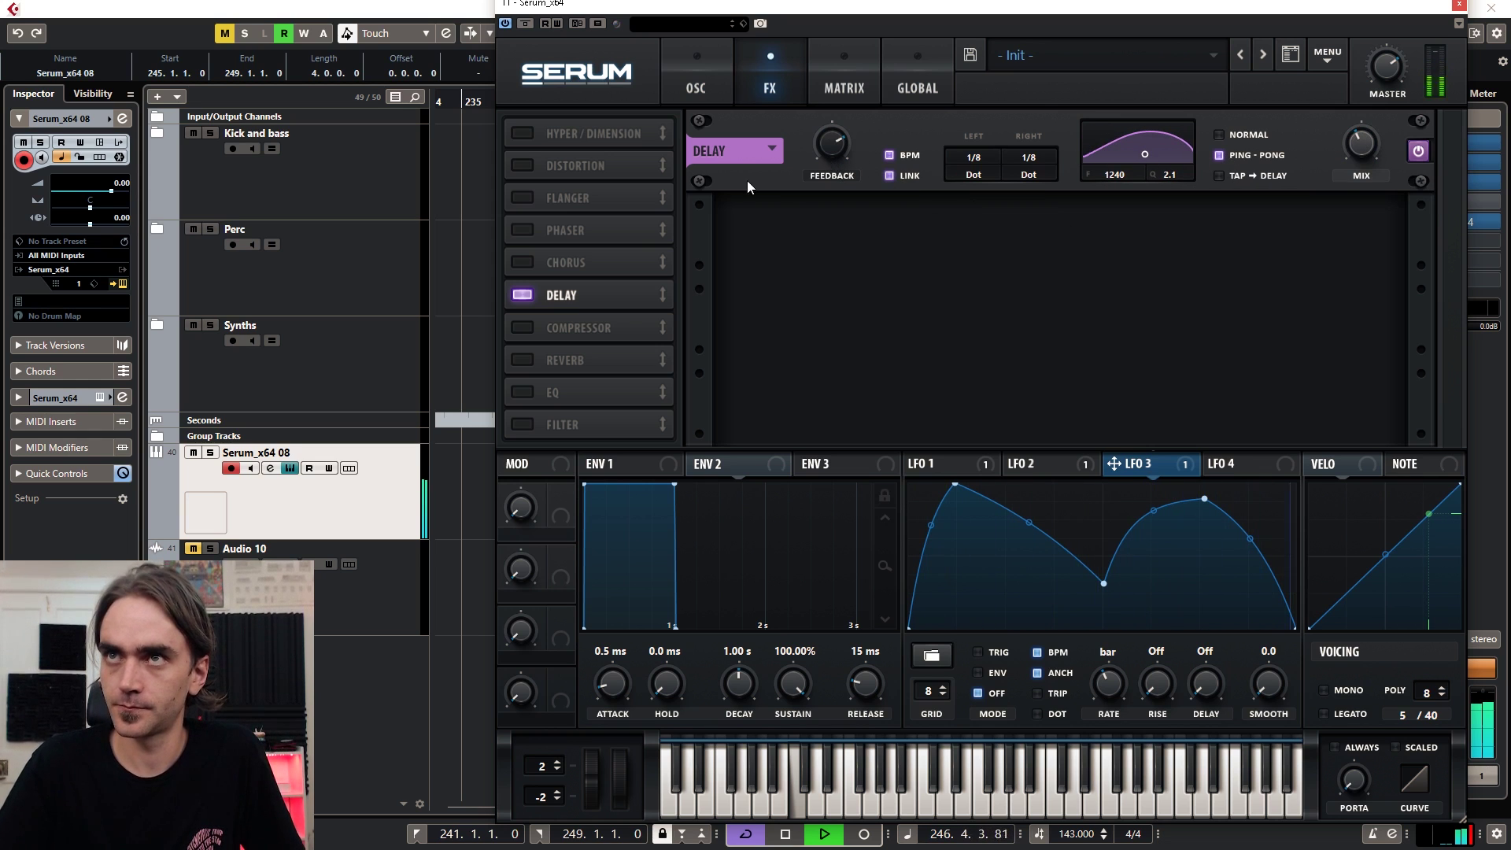
Step: Enable the Filter effect ahead of the Delay, set its type to High 24 and lower its cutoff to 34 Hz
left_click(538, 427)
left_click_drag(539, 426, 608, 130)
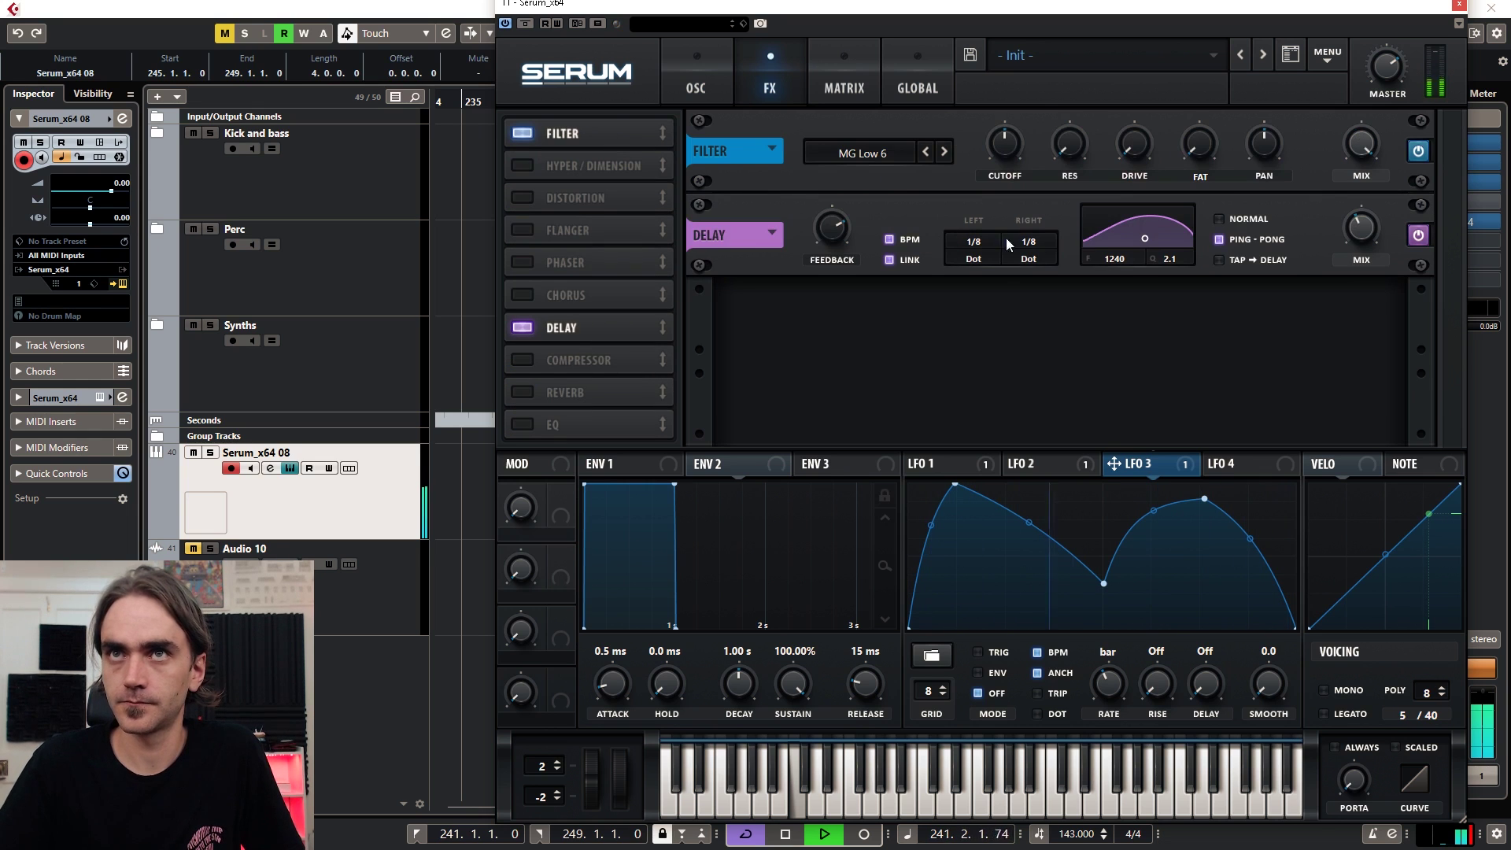
left_click(885, 156)
mouse_move(854, 174)
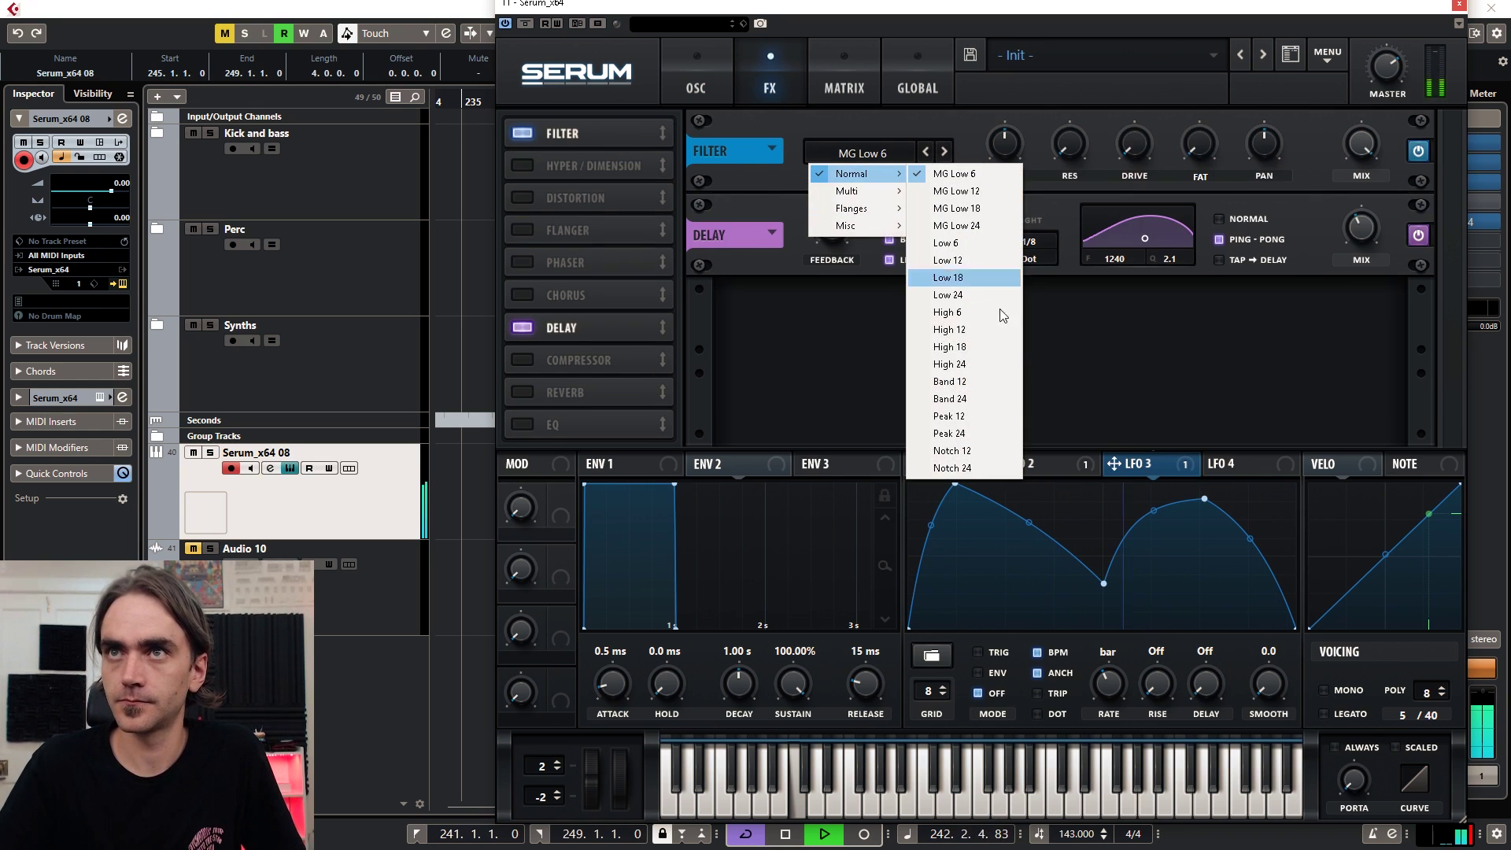
left_click(976, 370)
left_click_drag(1005, 144, 1015, 197)
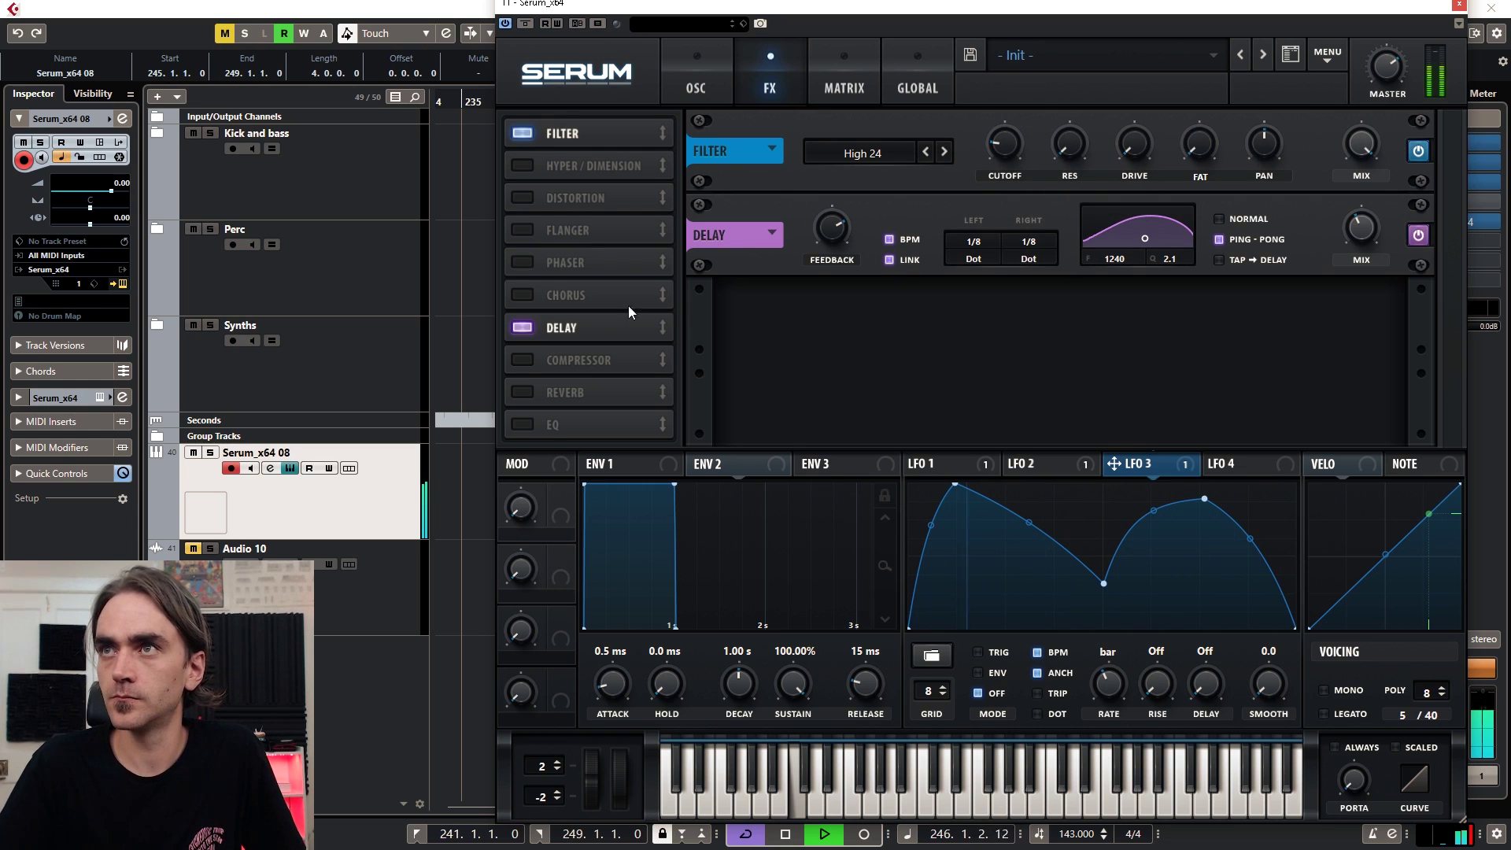
mouse_move(1013, 144)
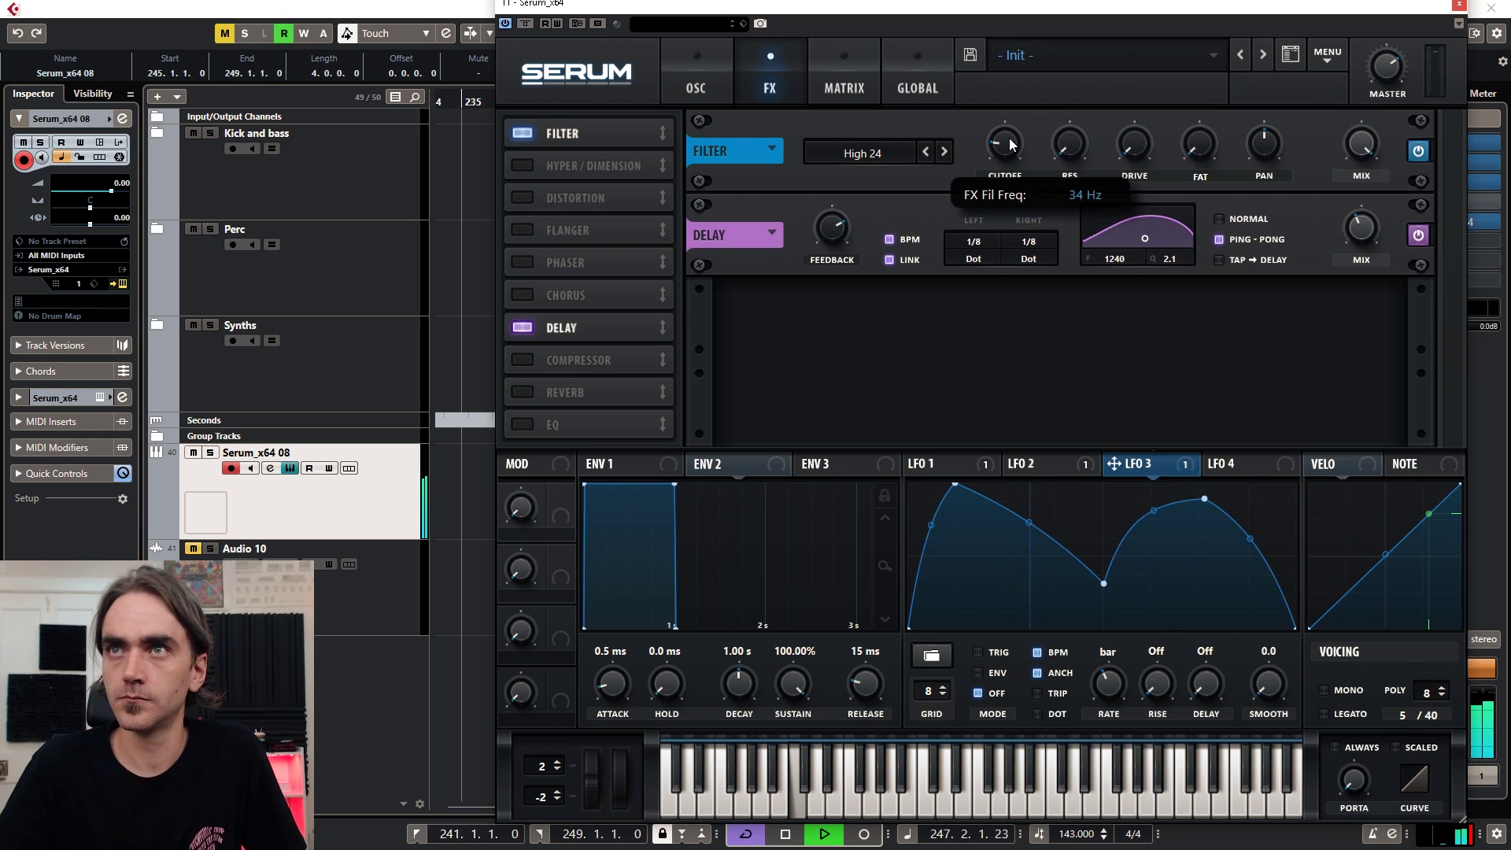
Step: Try raising the cutoff of the oscillator section's Low 24 filter to about 1334 Hz
left_click(683, 74)
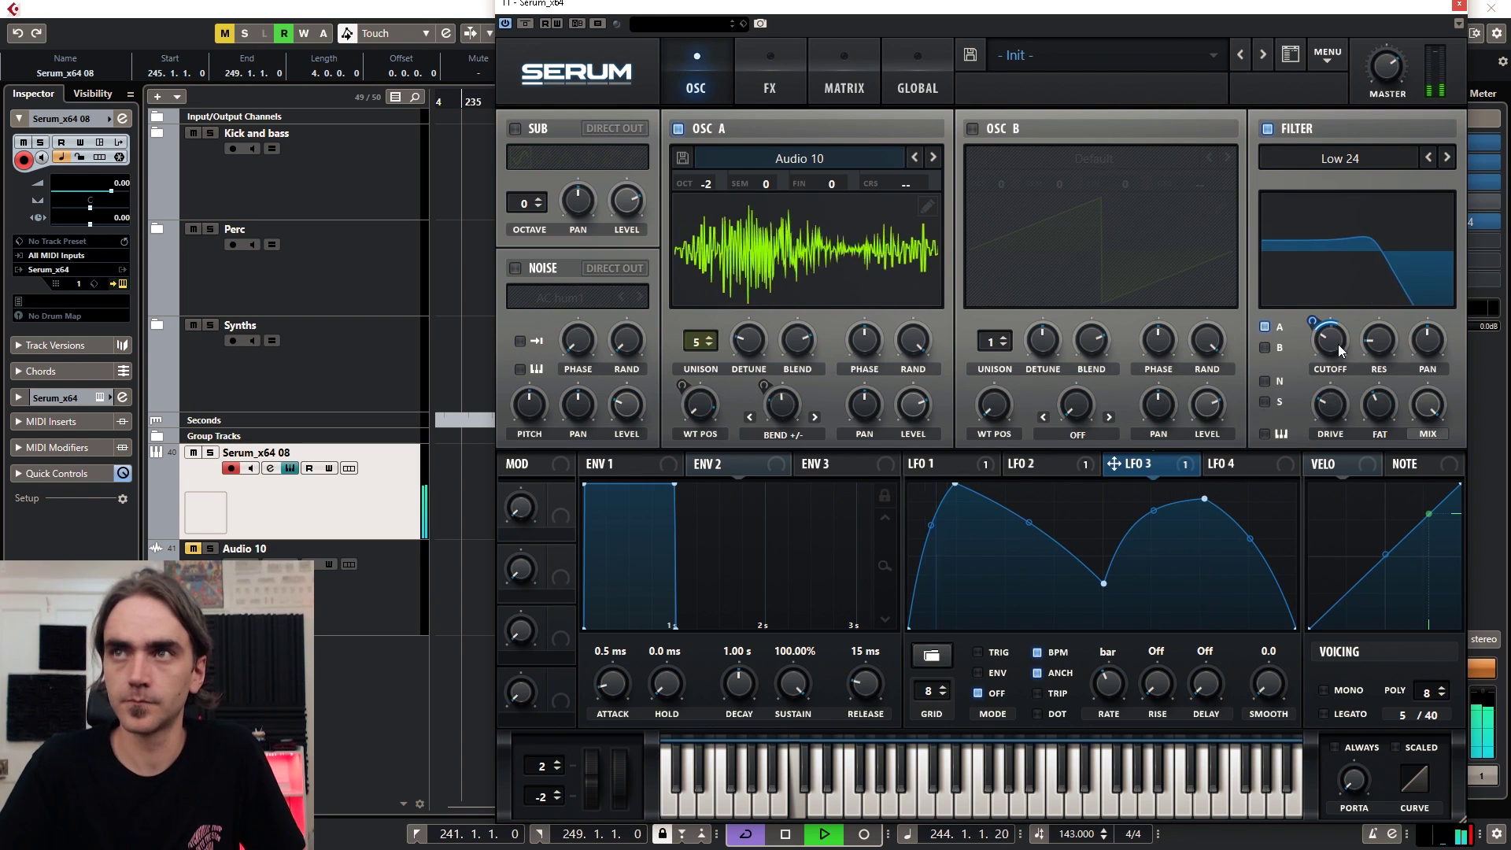
mouse_move(1336, 339)
left_click_drag(1335, 337, 1337, 288)
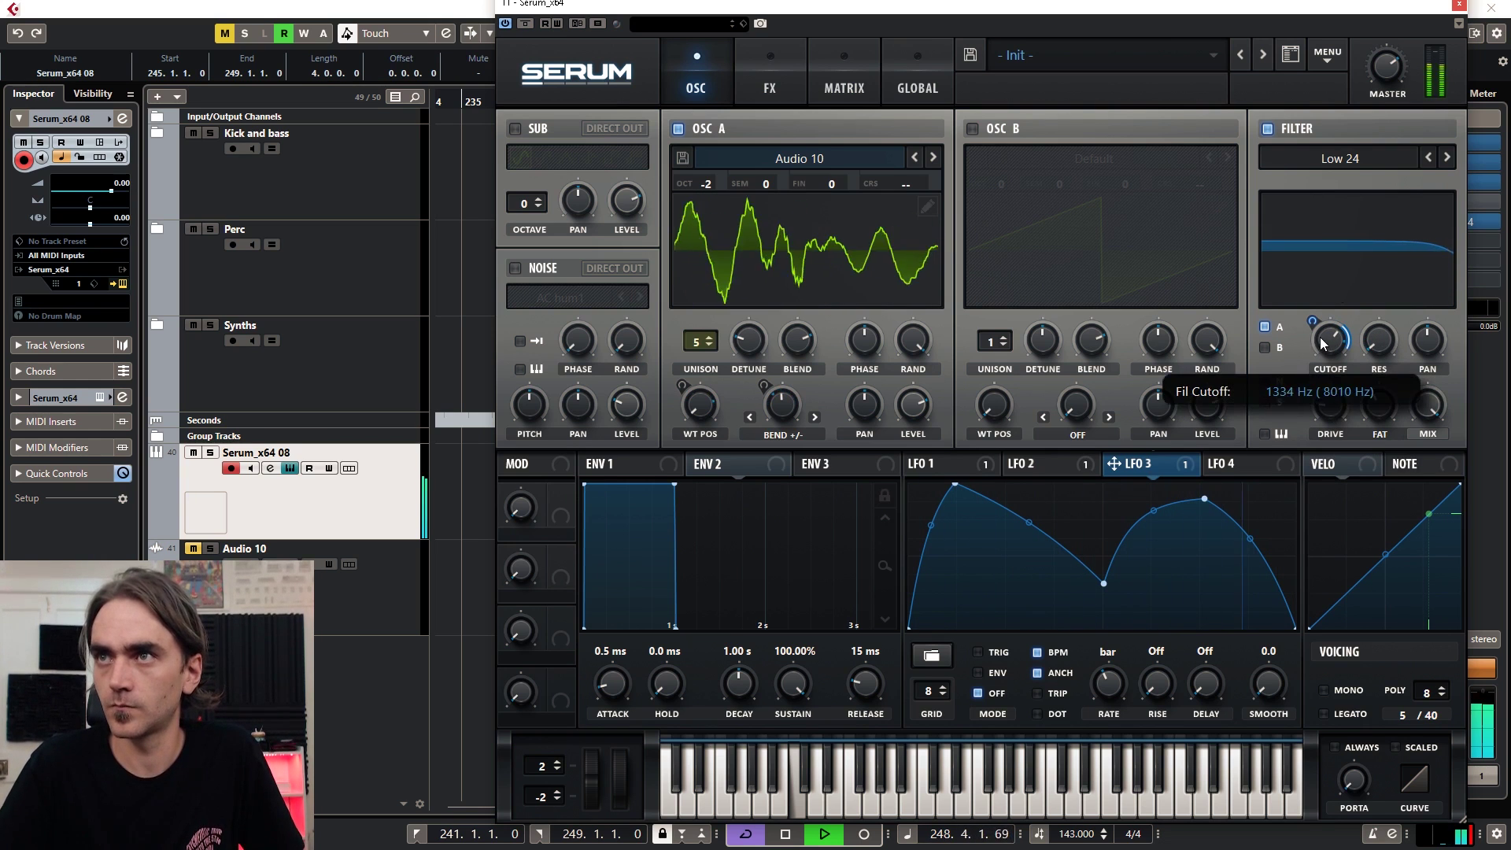
Step: Lower the first step of LFO 1's stepped shape to near the bottom of the graph
left_click(975, 467)
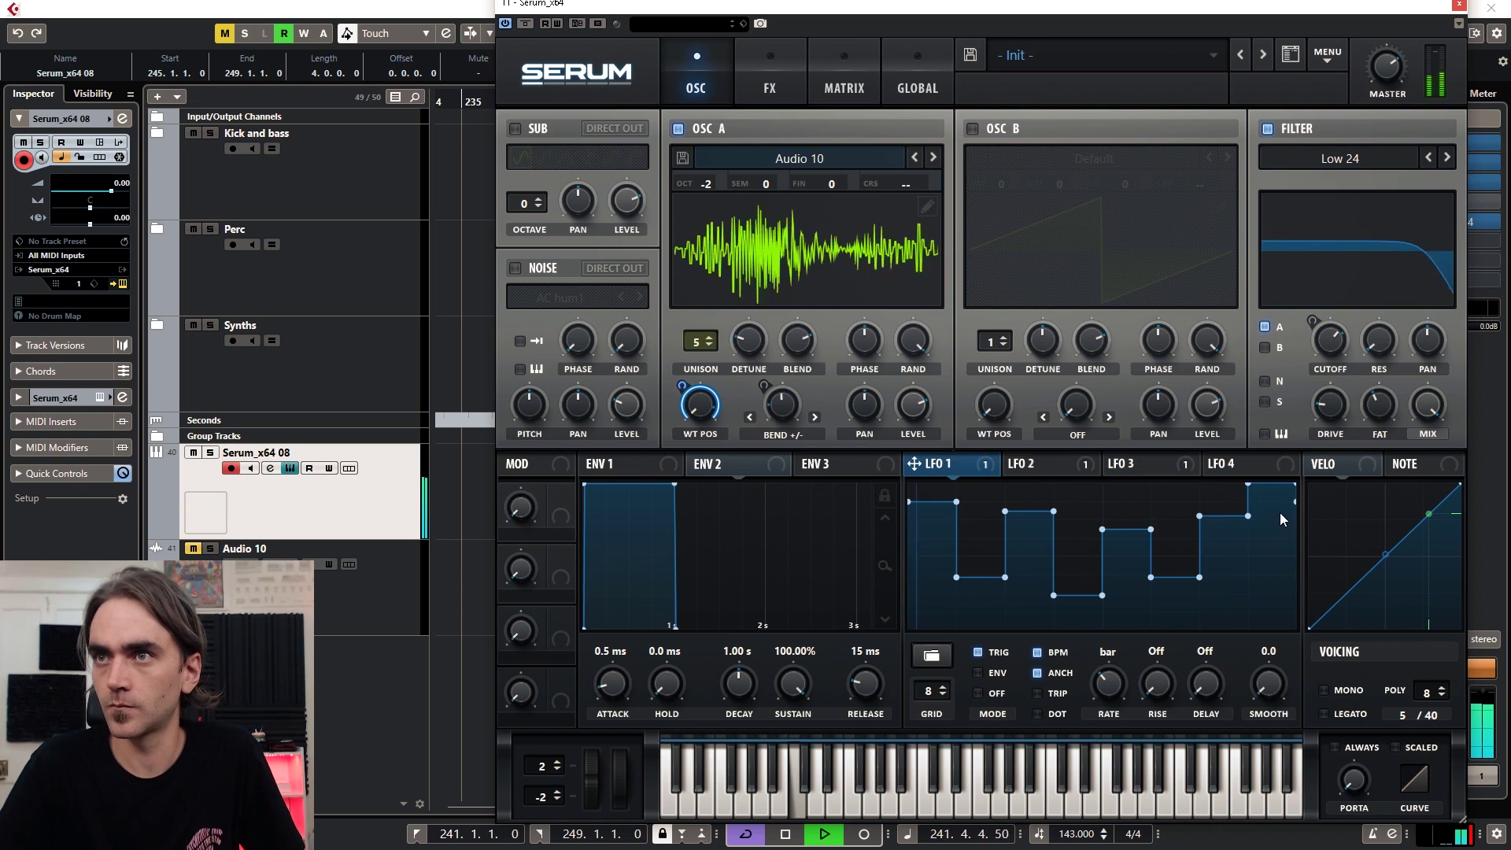
left_click(929, 513)
left_click_drag(930, 519, 929, 549)
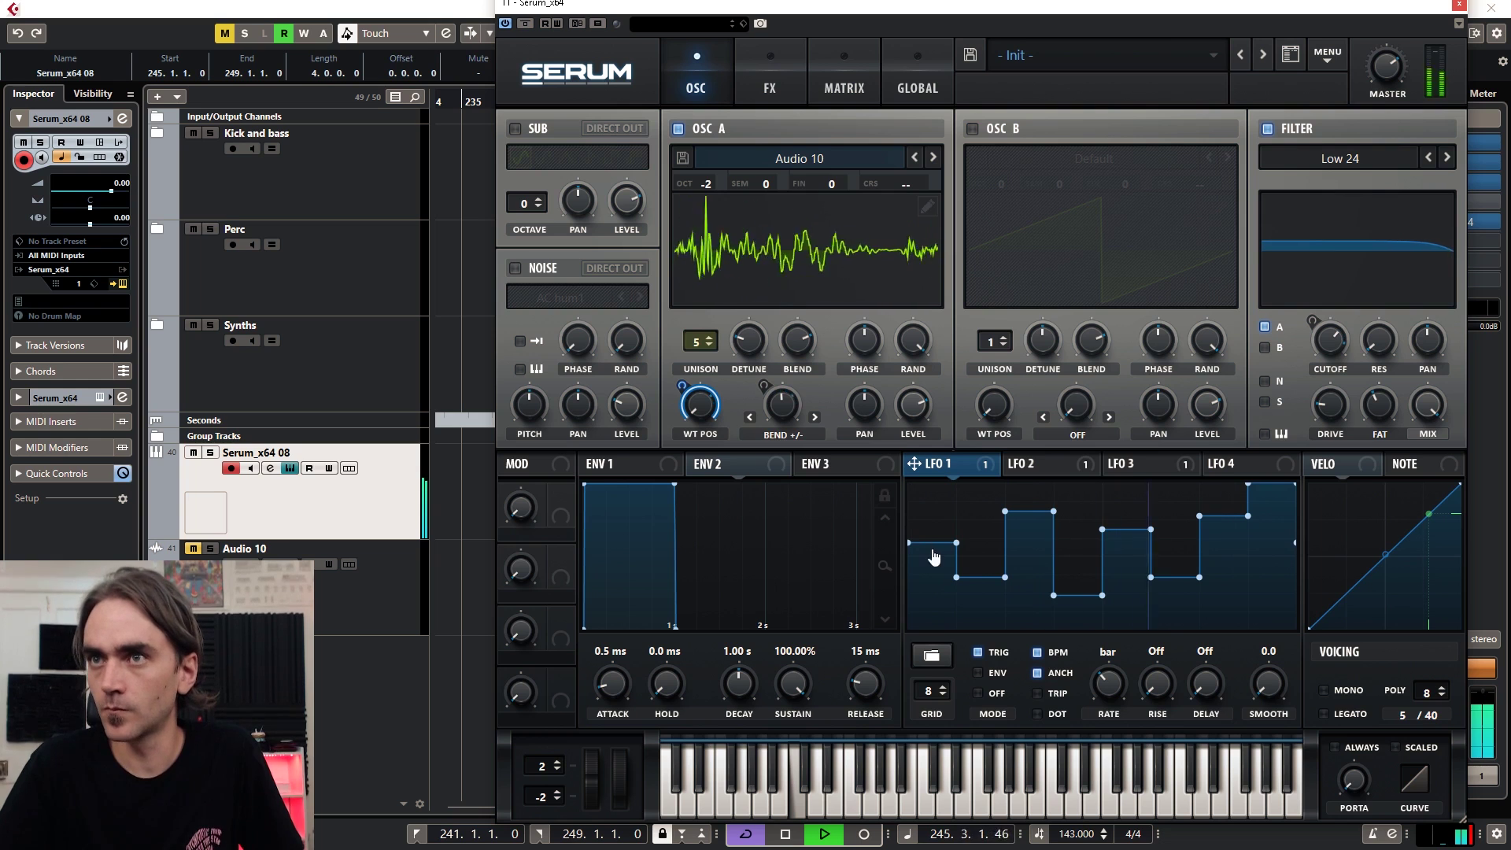
left_click_drag(933, 549, 938, 598)
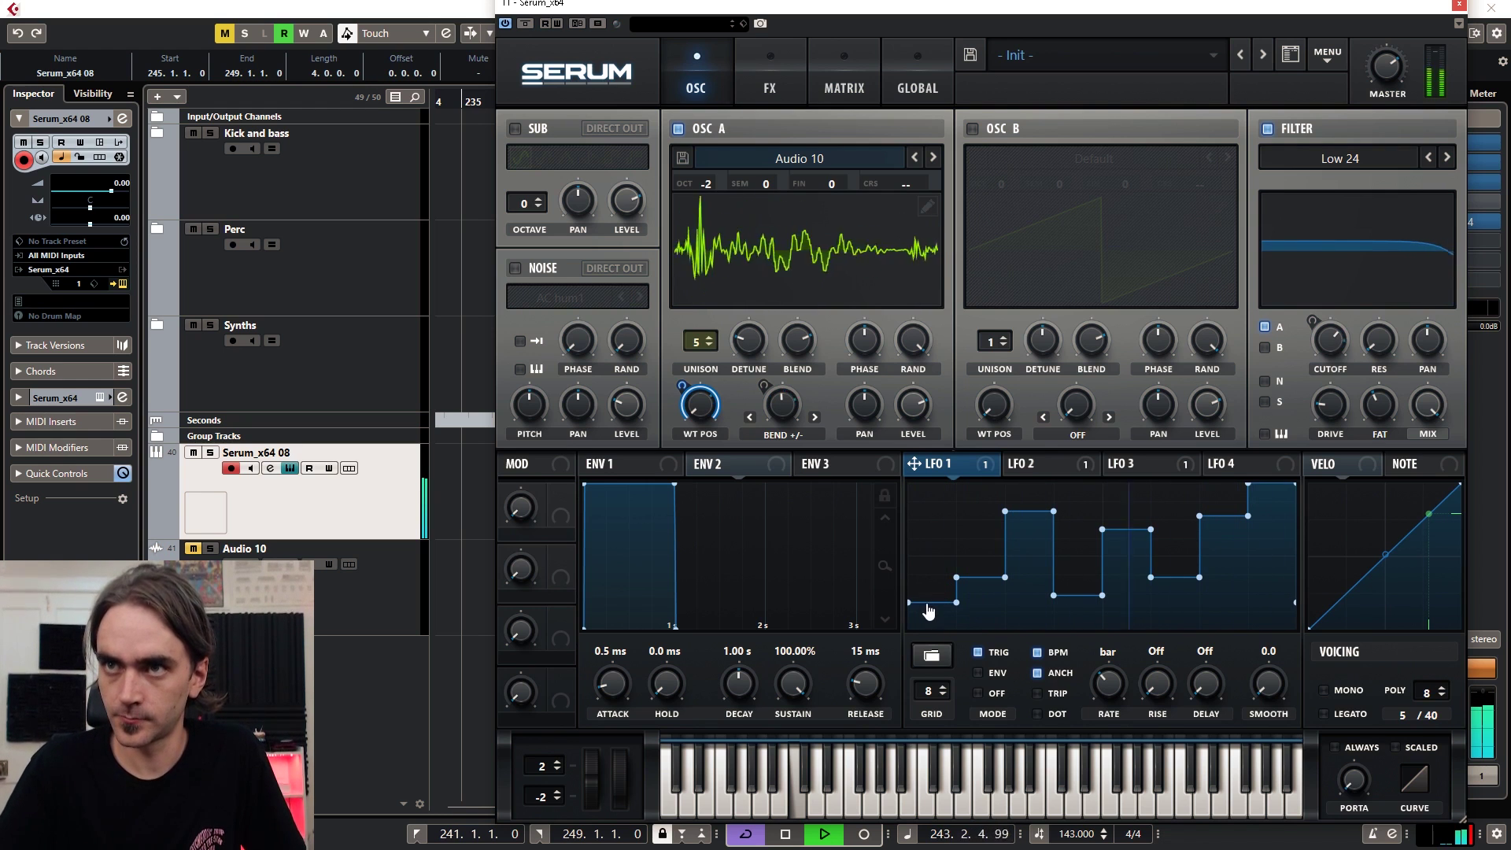
left_click_drag(928, 604, 928, 611)
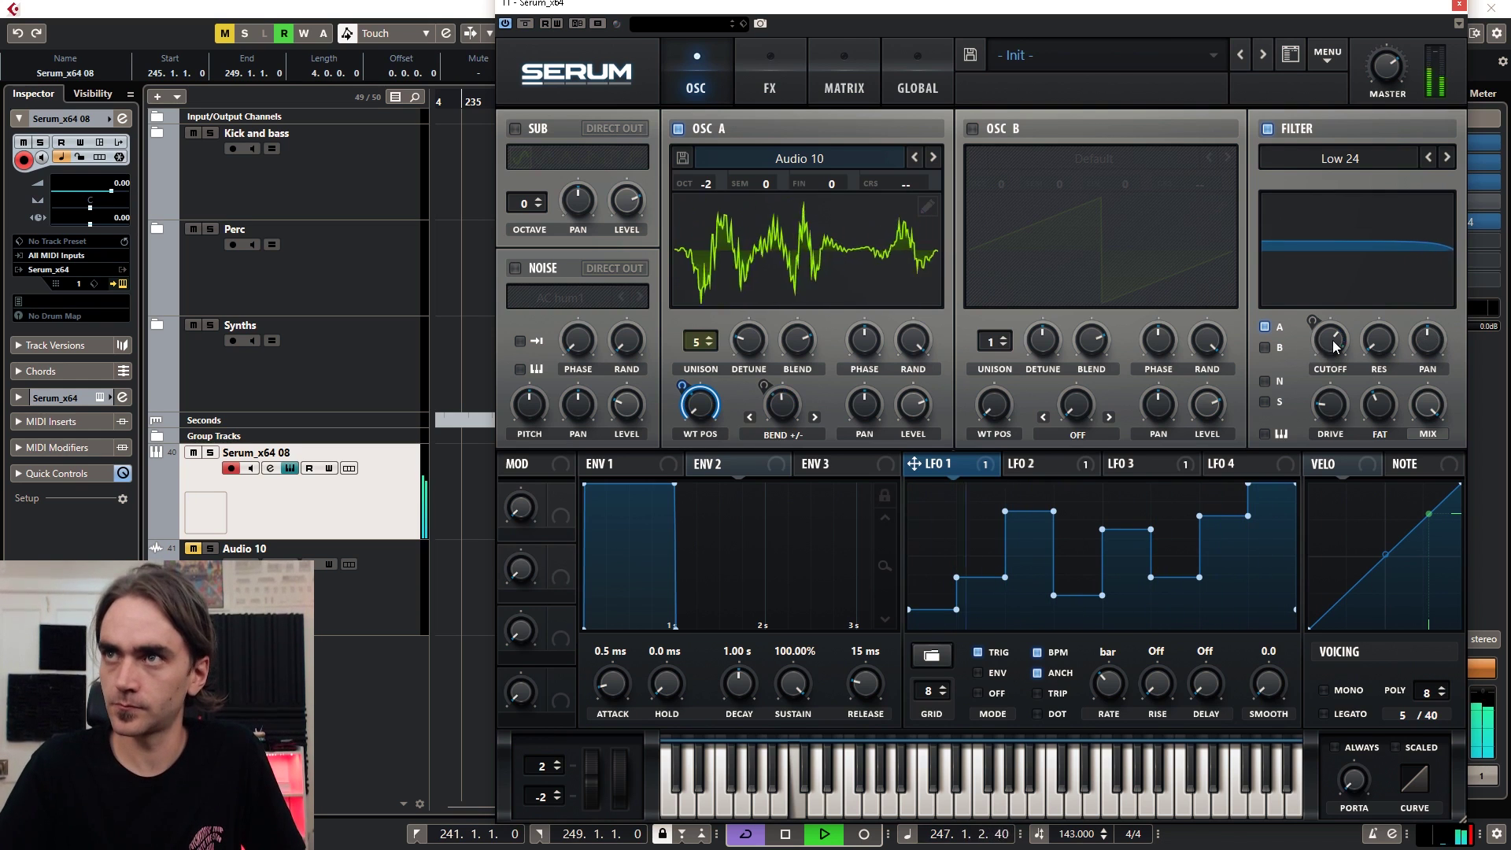
Step: Bend the first rising curve of LFO 3 inward and lower the Low 24 filter's cutoff to about 135 Hz
left_click_drag(1336, 346, 1328, 371)
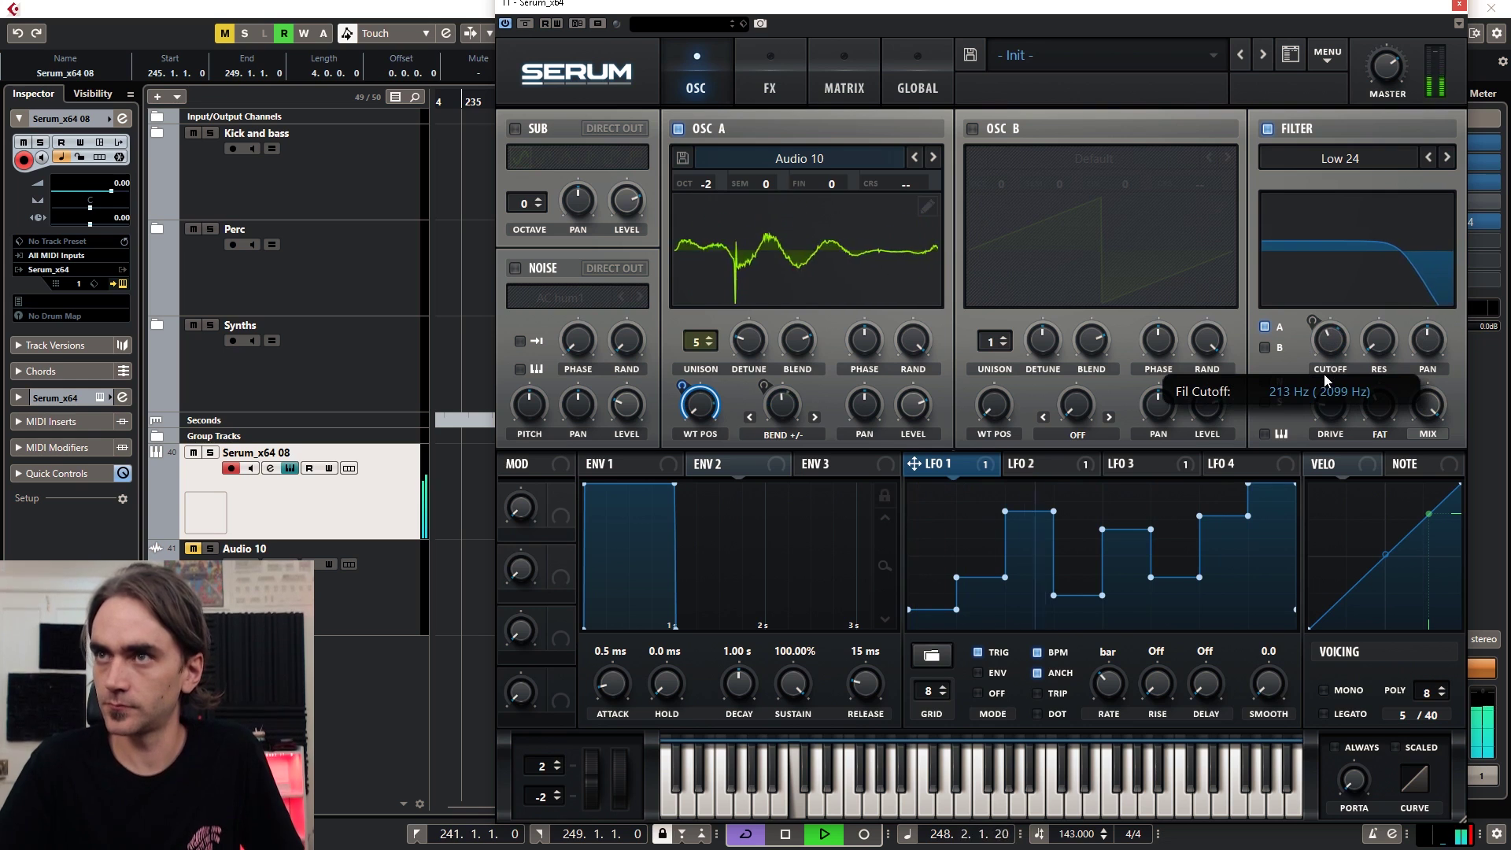
left_click(1064, 466)
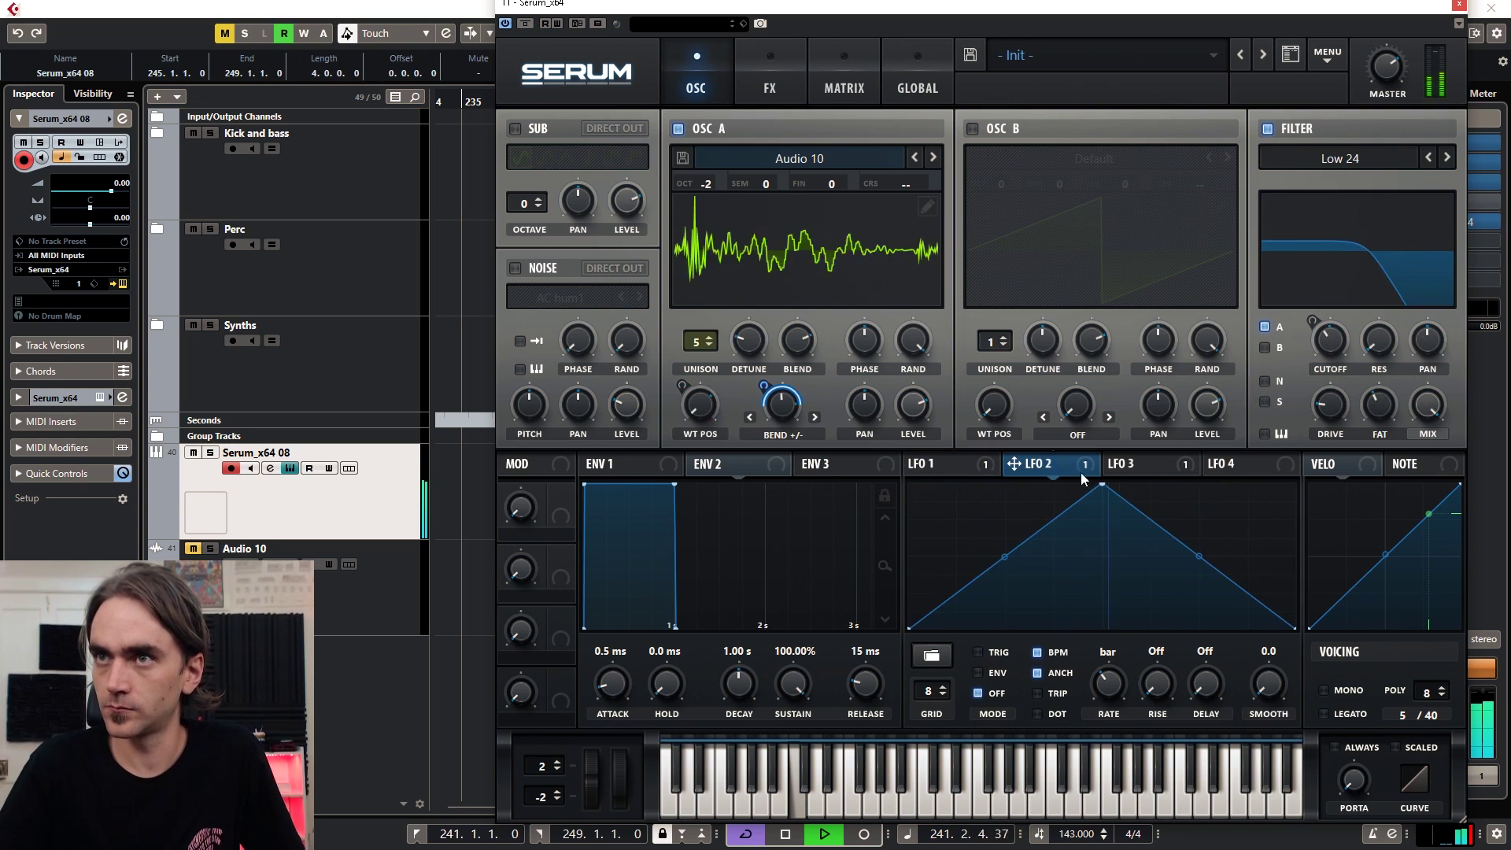
left_click(1133, 466)
double_click(932, 525)
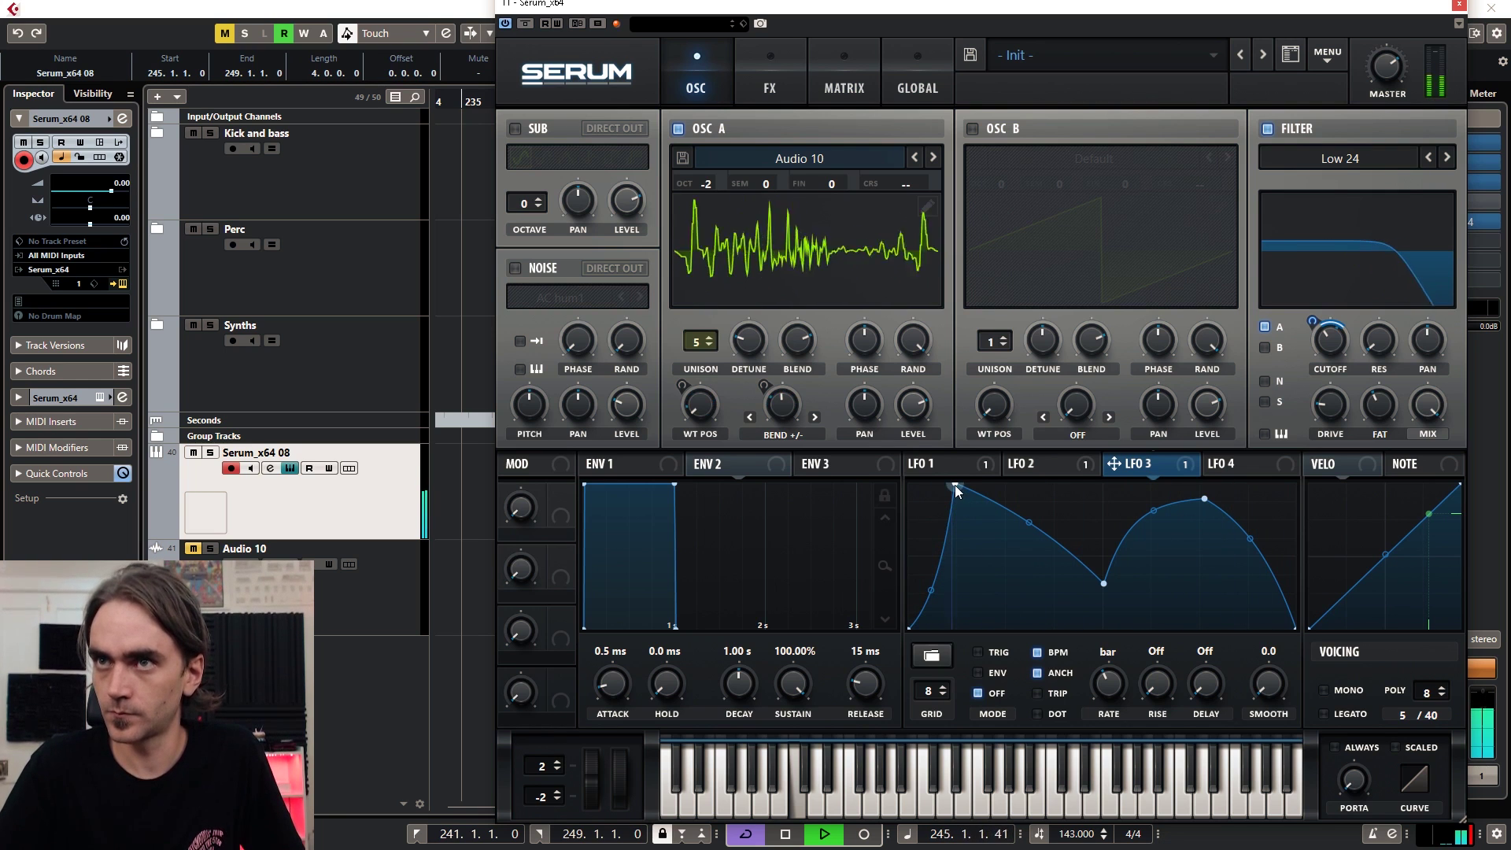
left_click_drag(935, 588, 943, 604)
mouse_move(1332, 330)
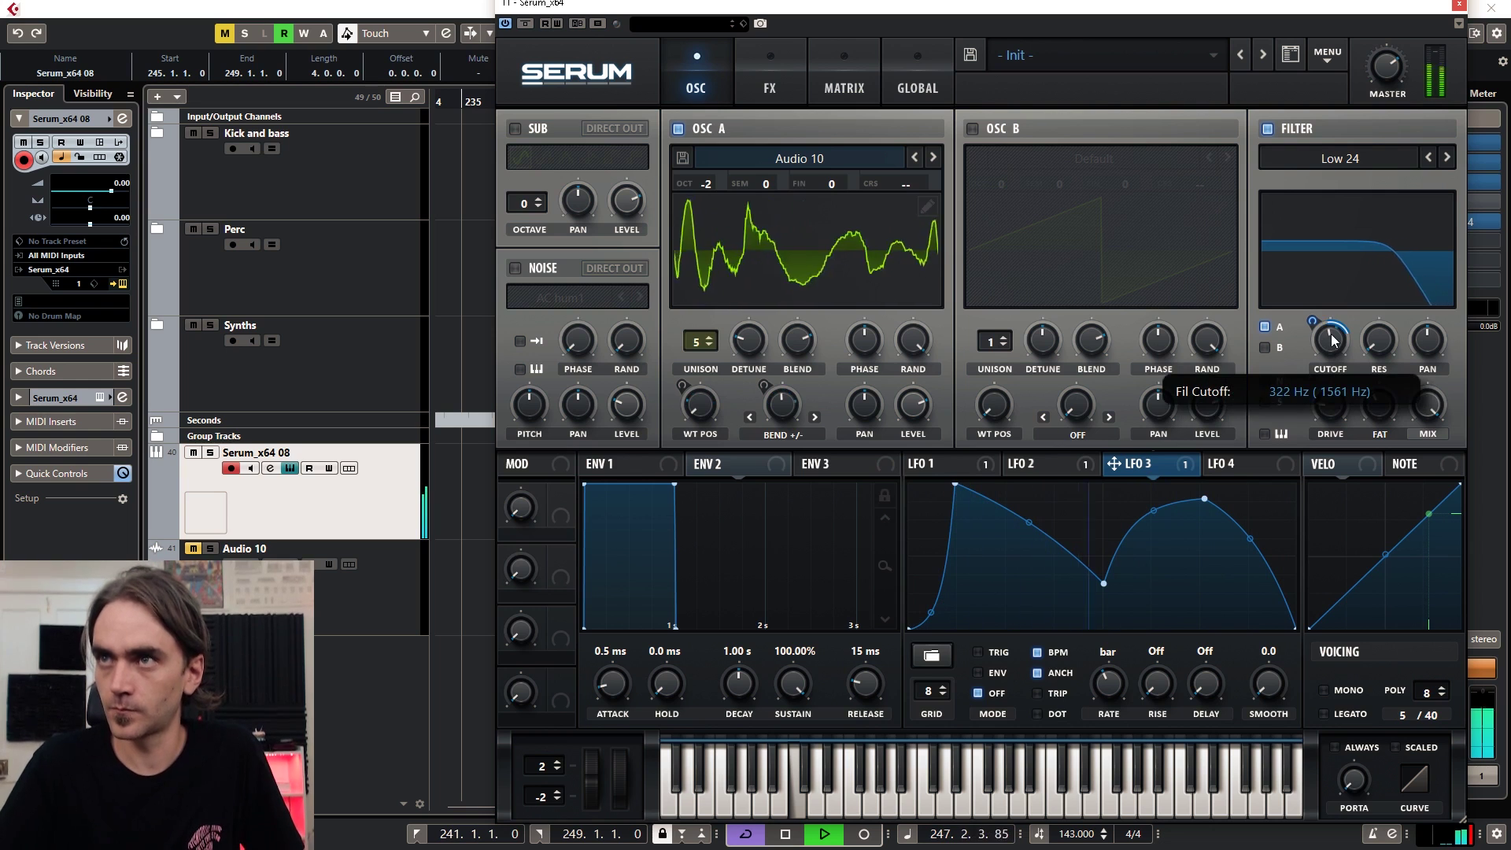
left_click_drag(1334, 331, 1335, 346)
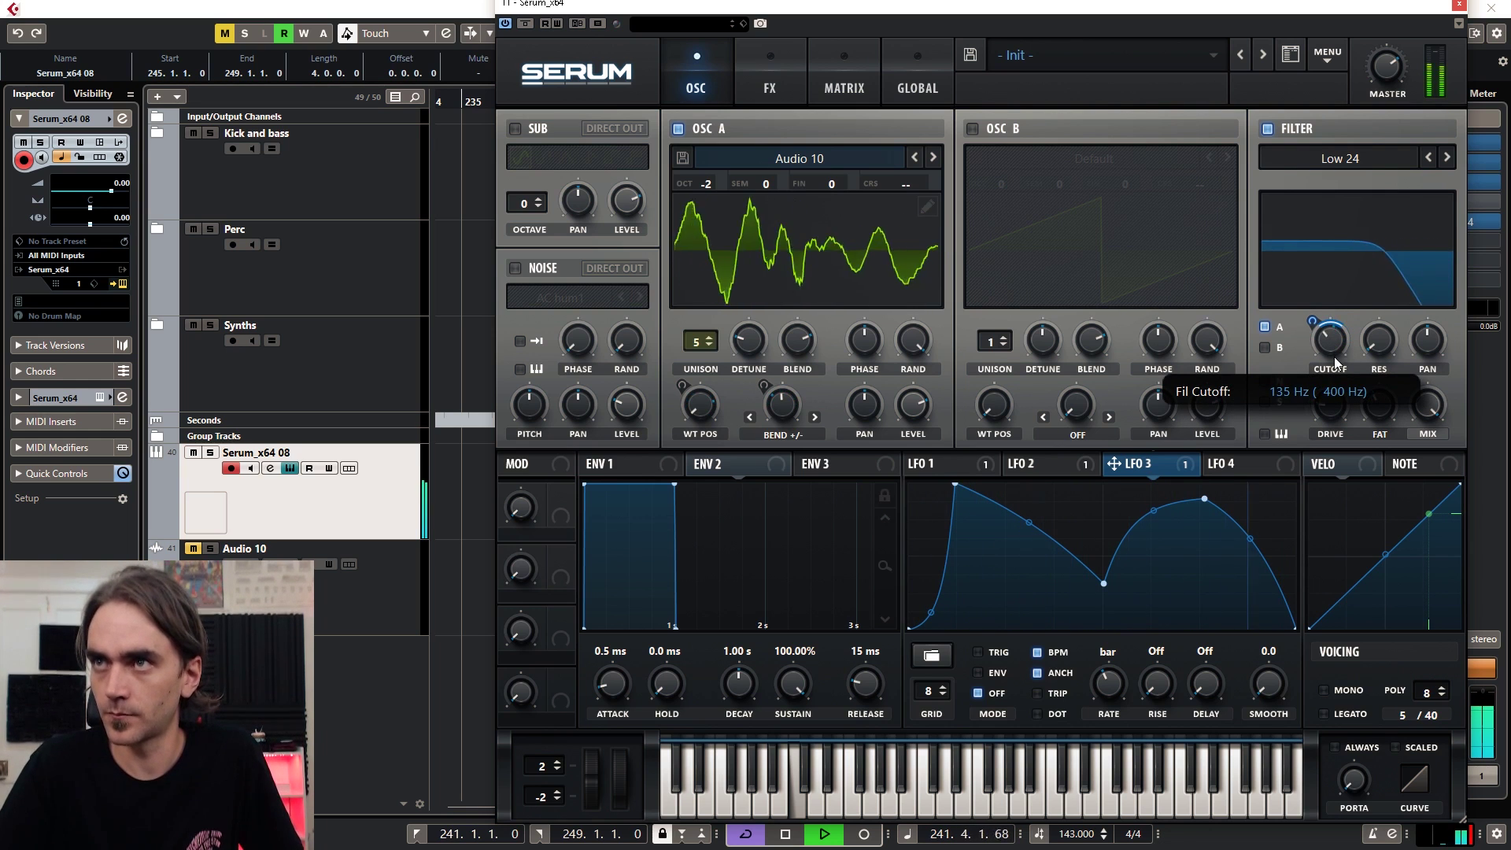
Step: Record a rising filter cutoff move as automation, switch automation writing off and close the Serum window
left_click(557, 22)
left_click_drag(1335, 344, 1336, 329)
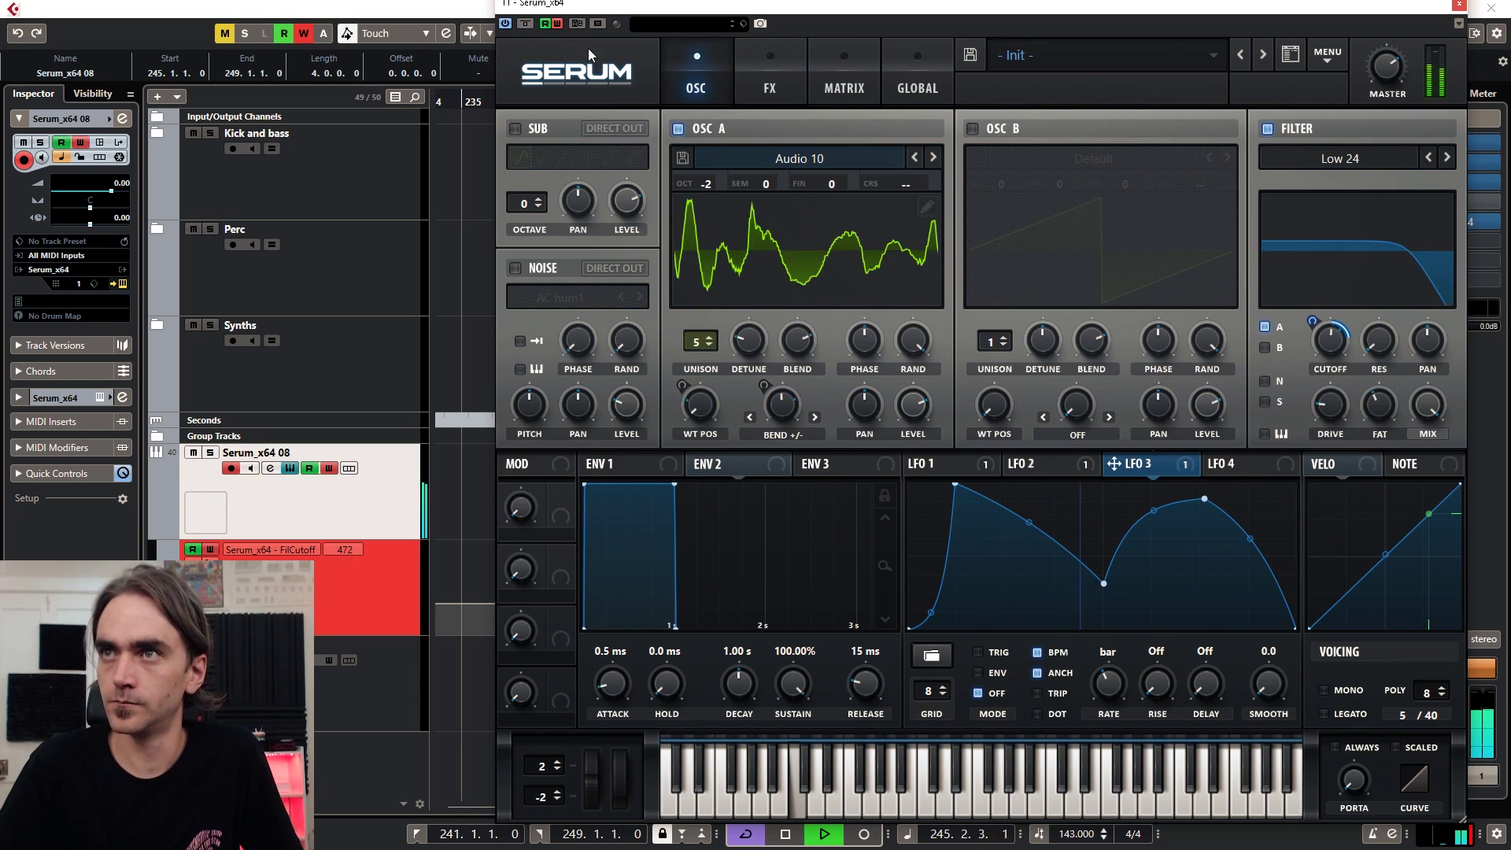
left_click(558, 24)
left_click(1459, 6)
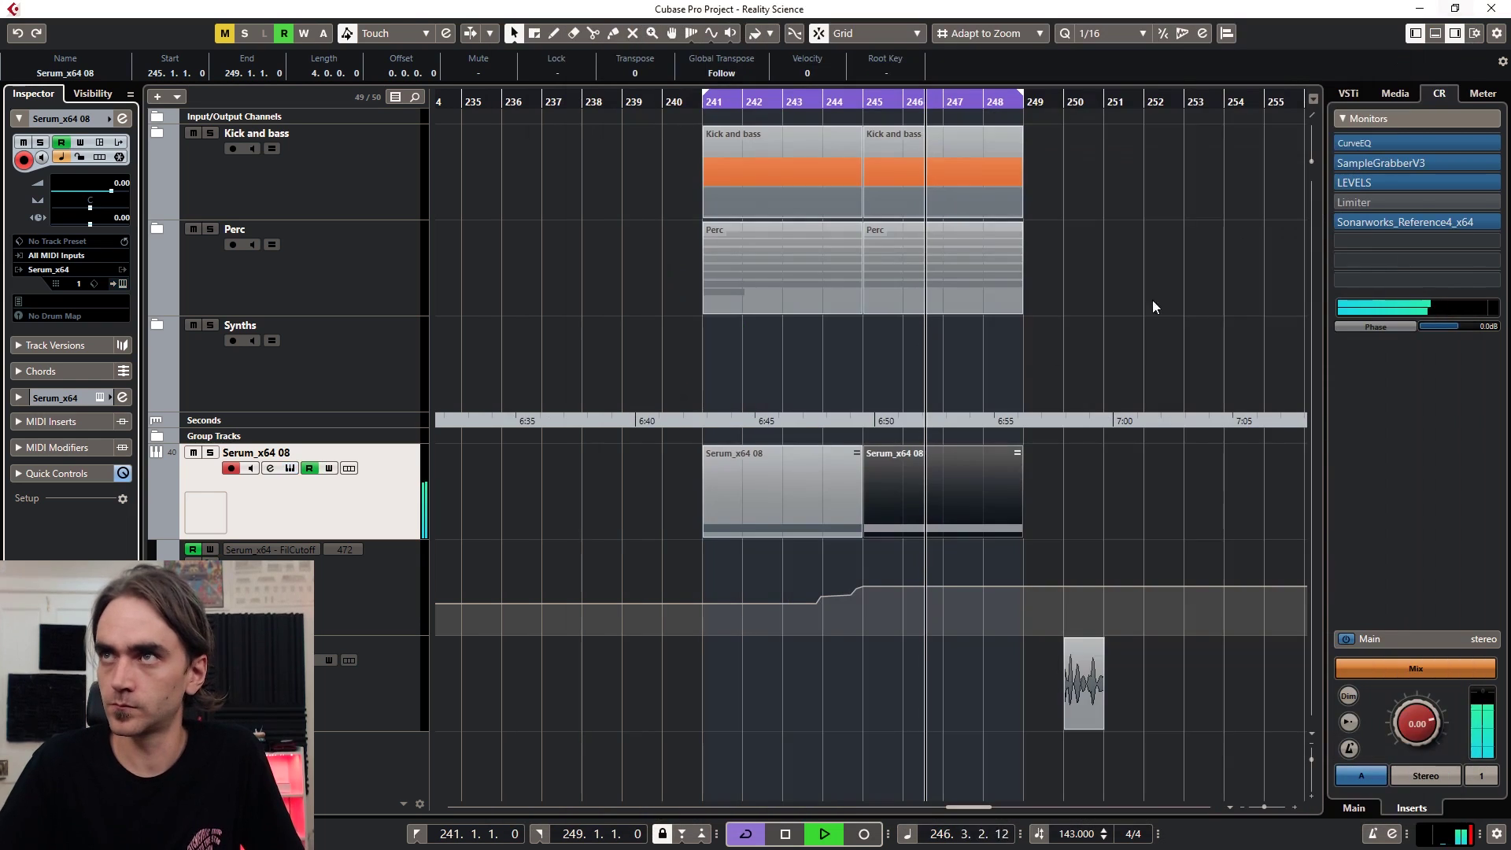
Step: Replace the intermediate cutoff automation points with a straight ramp from bar 241 to bar 245 and restart the loop
scroll(840, 604, "up", 3)
left_click(555, 608)
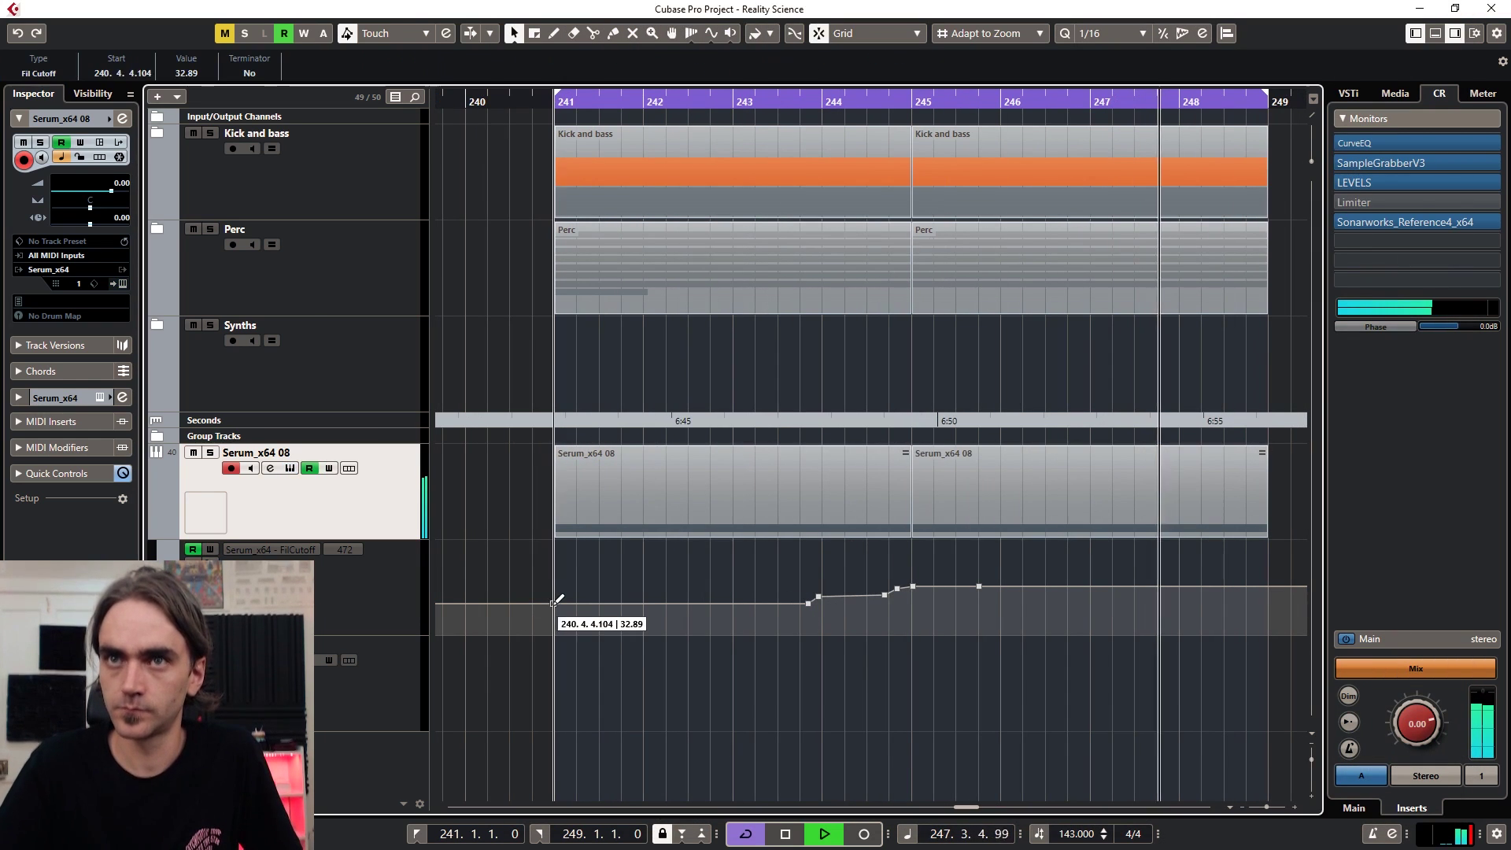
left_click_drag(903, 568, 742, 634)
key("Delete")
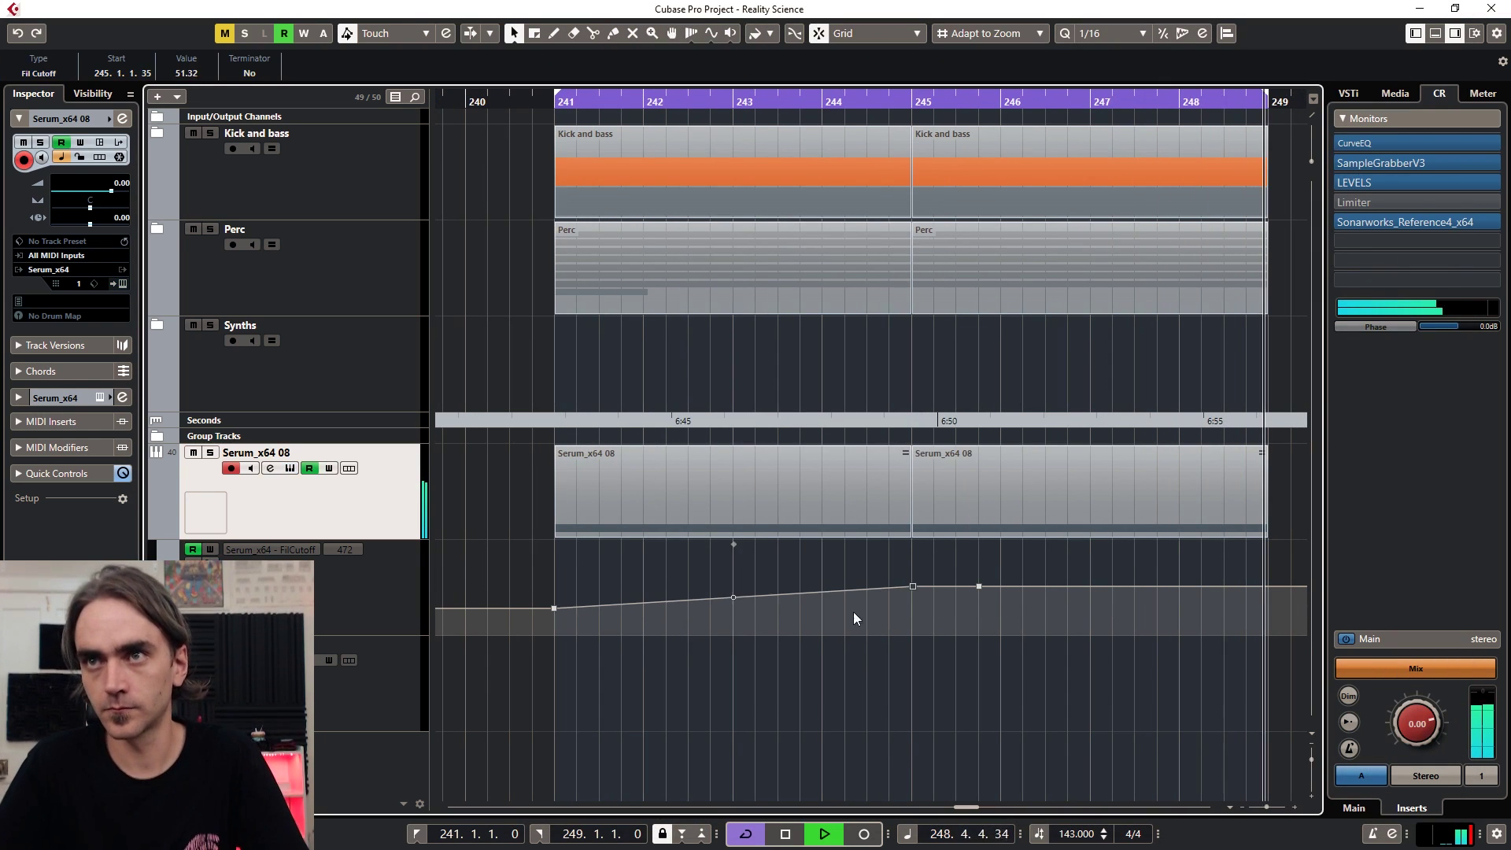
key("space")
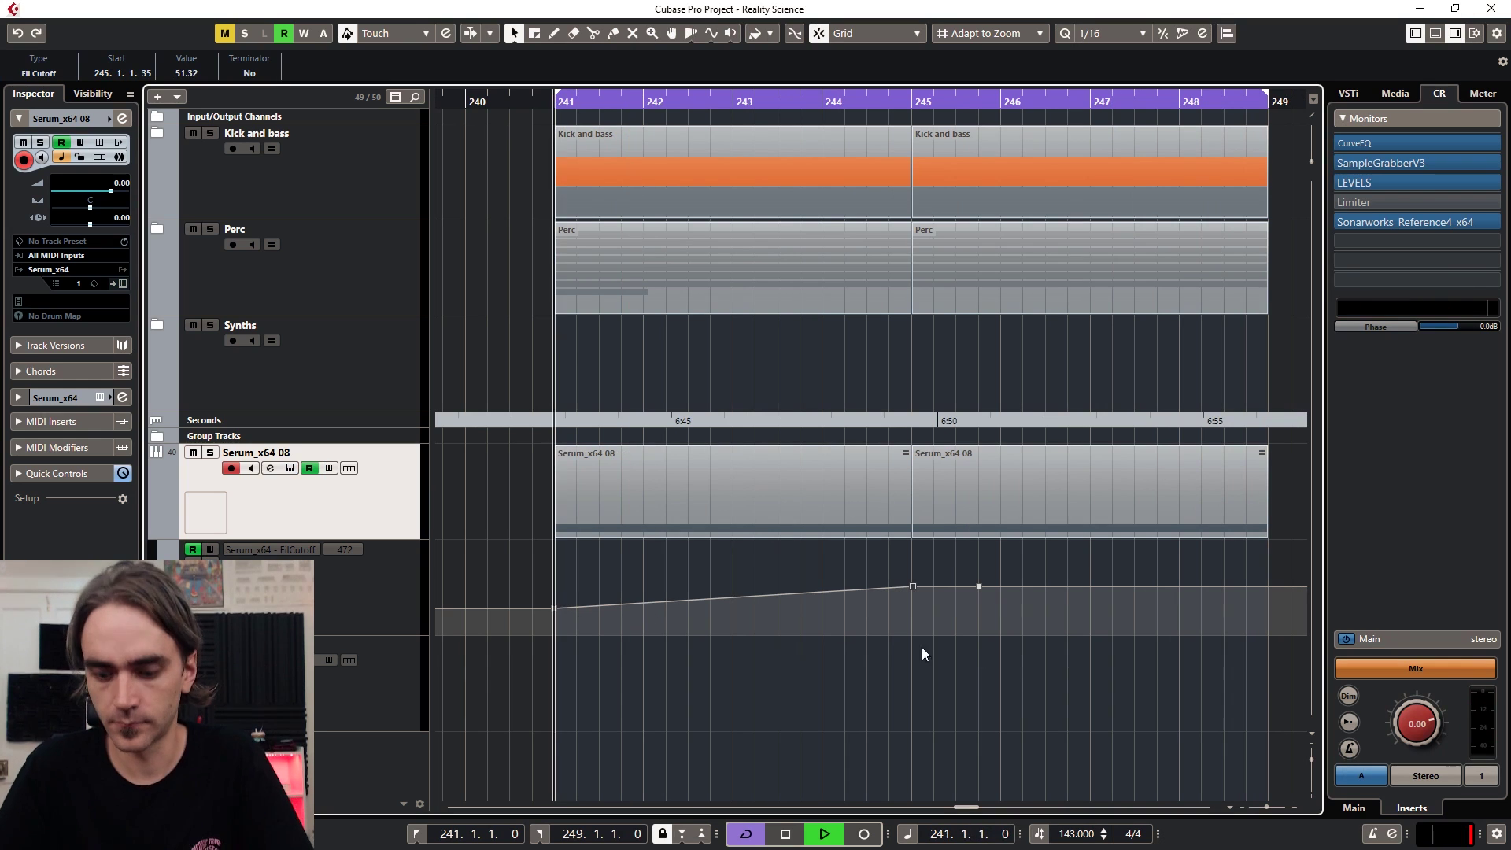
key("space")
key("space")
Step: Reopen Serum, move its window clear of the arrangement, and transpose the note in the first Serum part up to G#2
left_click(122, 283)
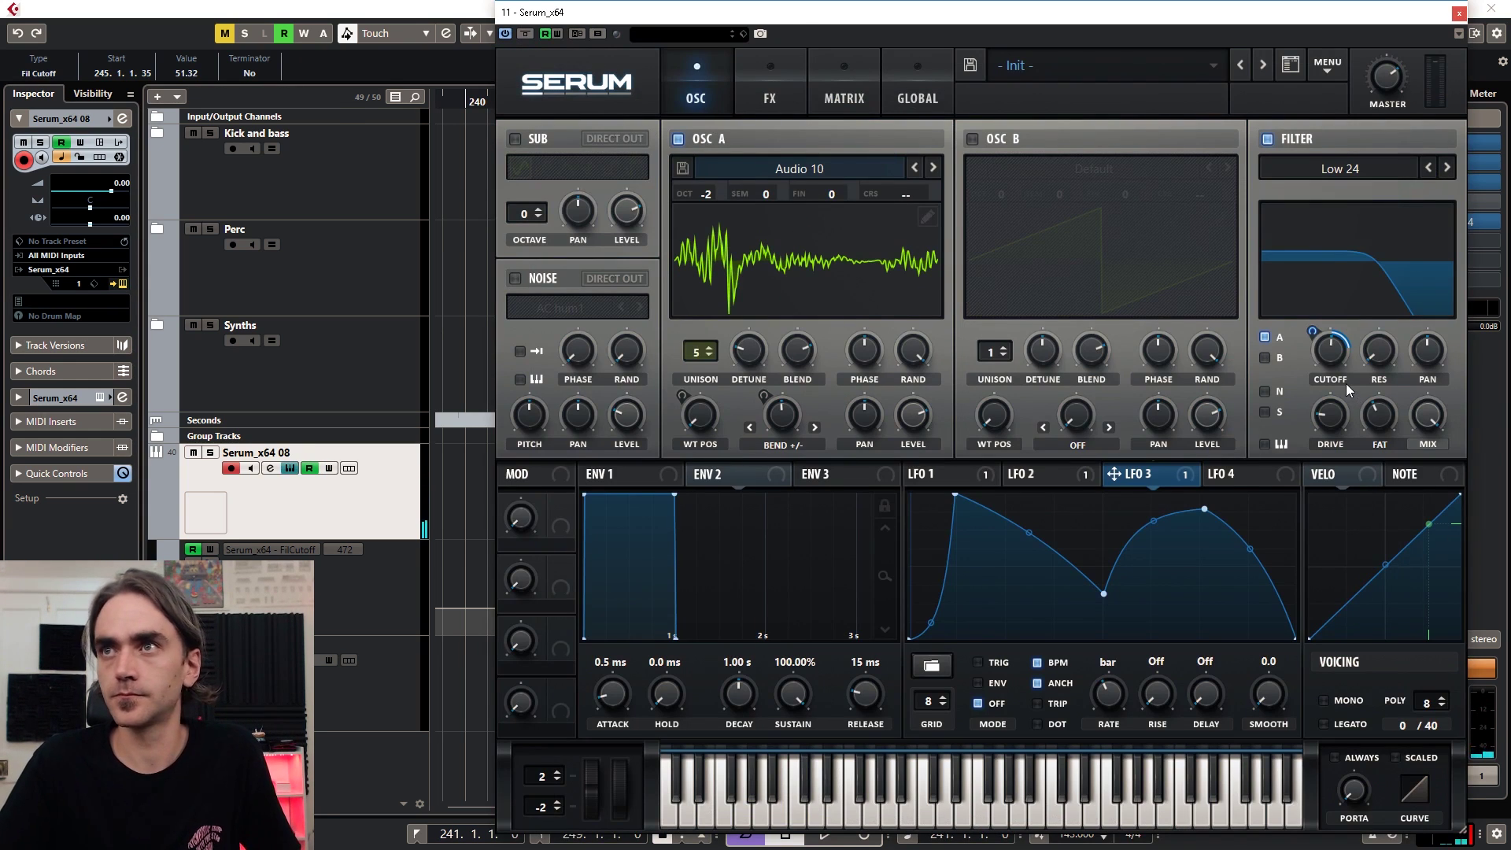
left_click_drag(866, 12, 719, 797)
left_click(714, 476)
double_click(713, 482)
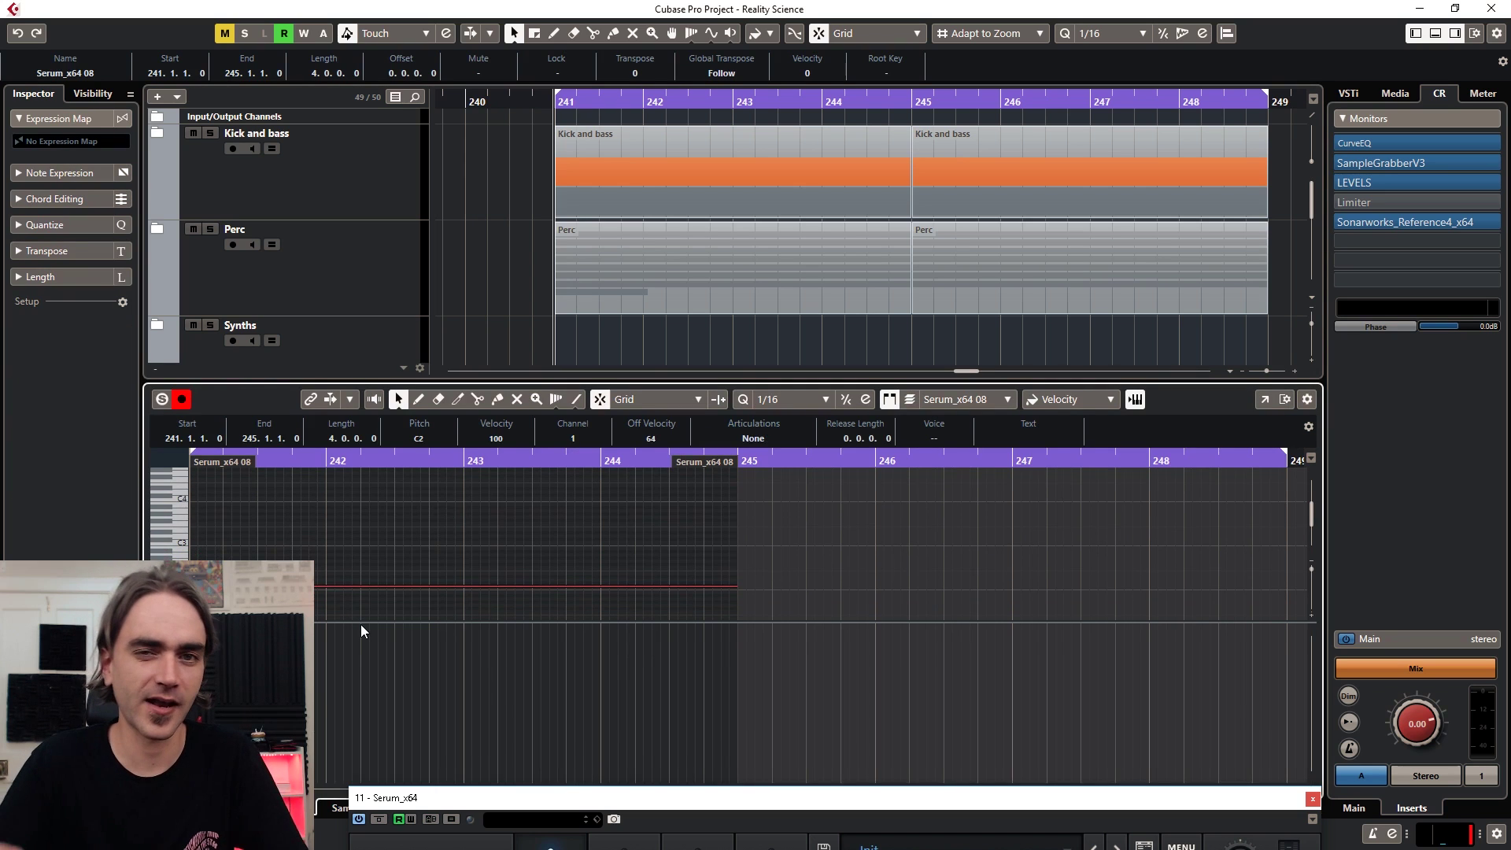
key("Up")
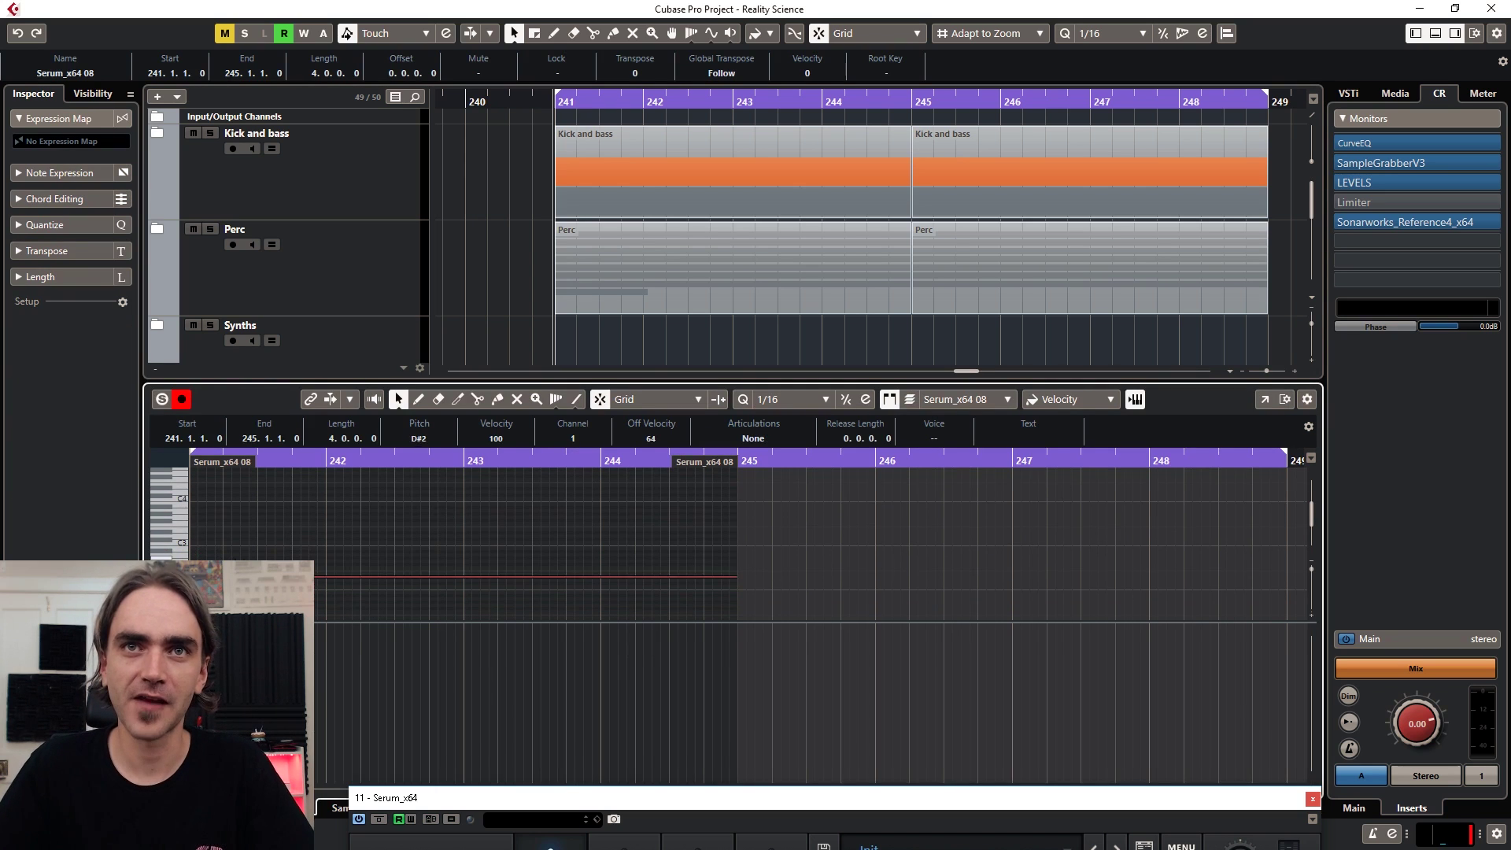
key("Up")
key("Up")
key("Up")
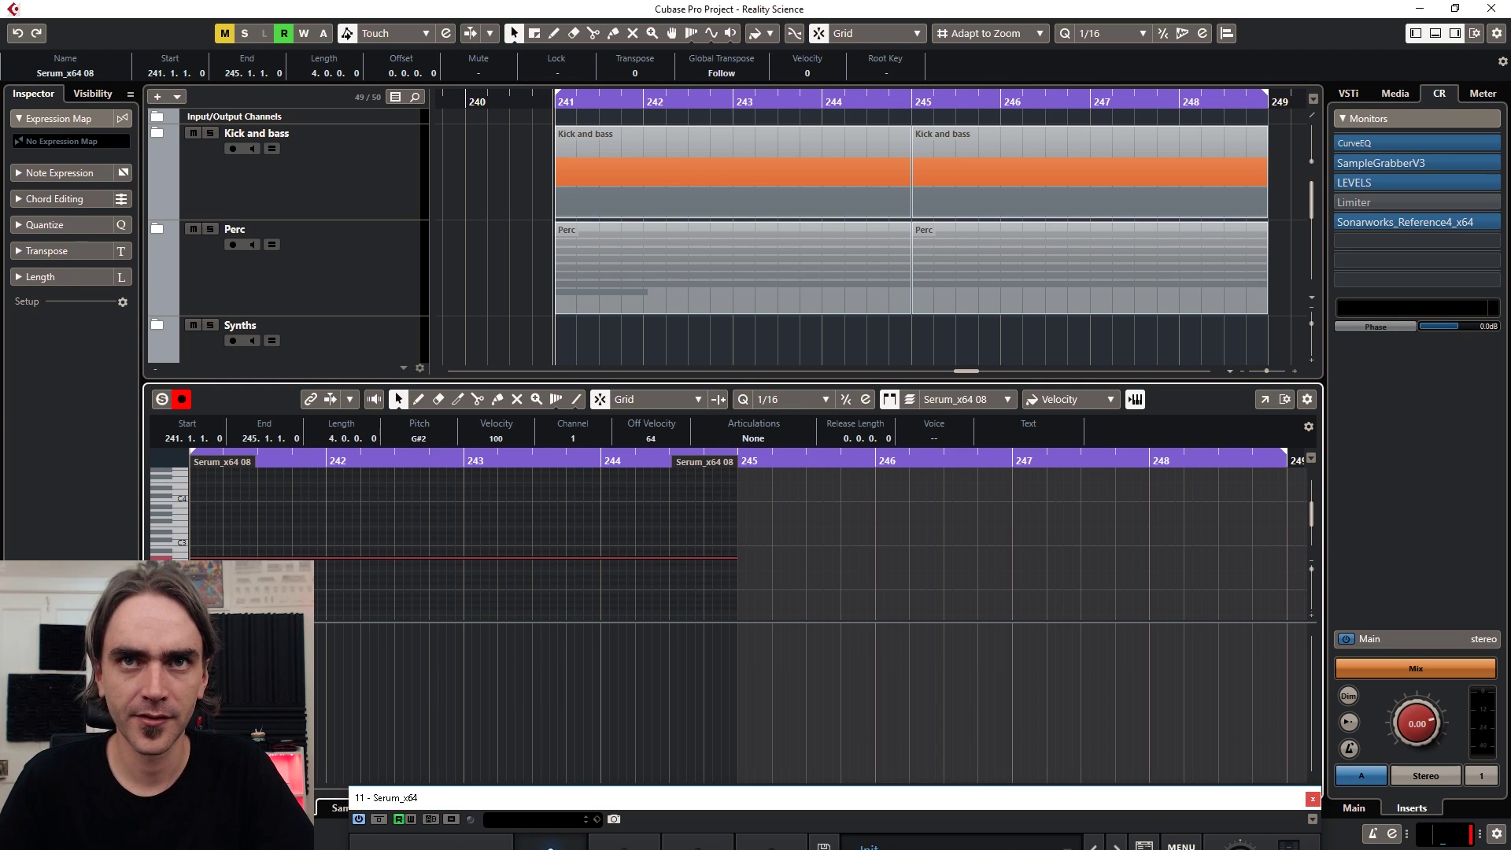
key("Return")
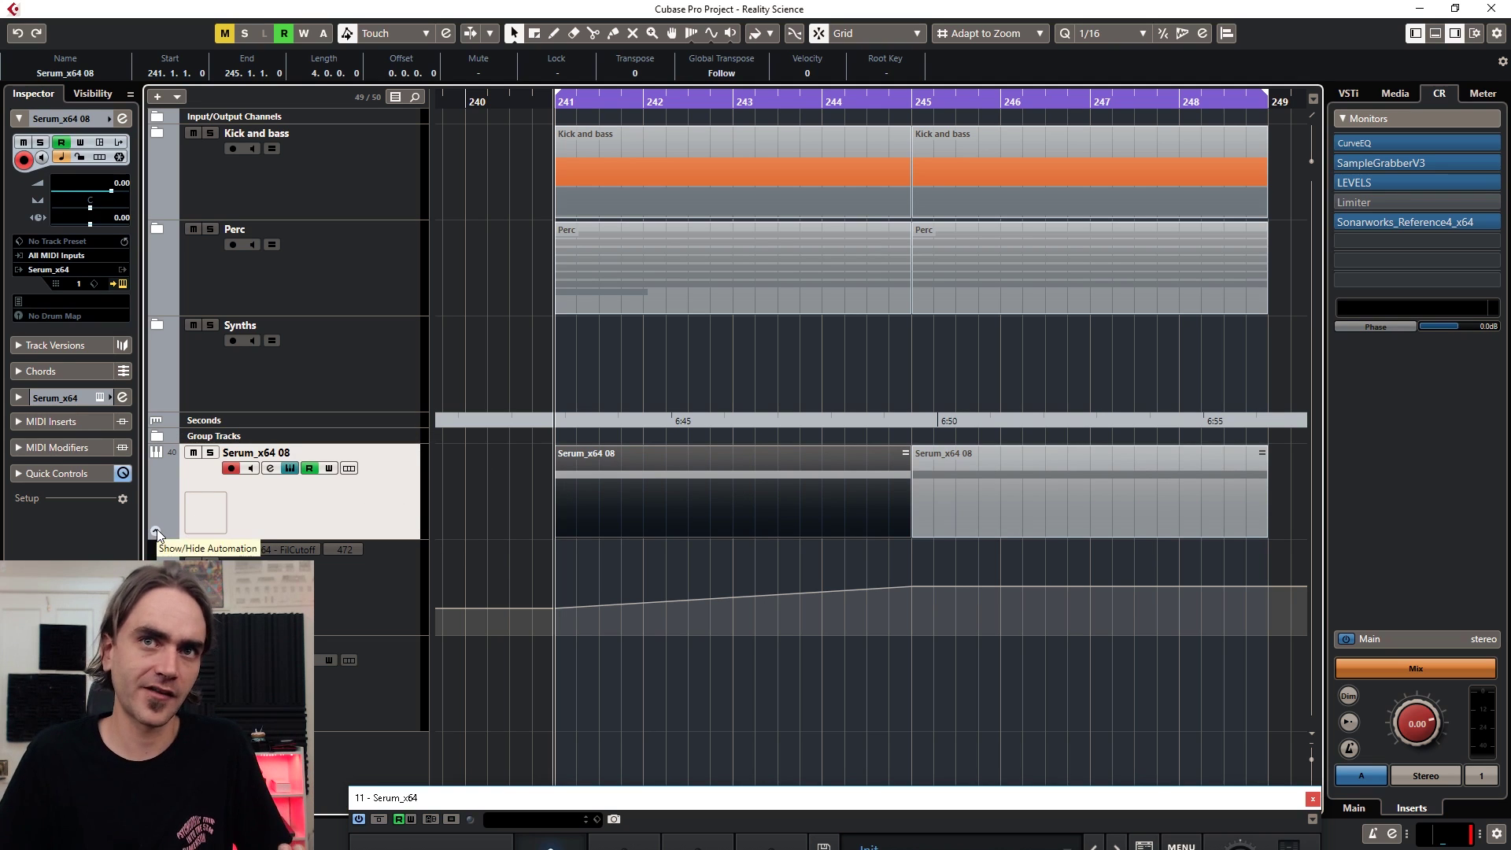
Step: Extend the cutoff automation ramp to bar 249 with an end value of 65.22 and play the loop
left_click_drag(1277, 585, 1268, 574)
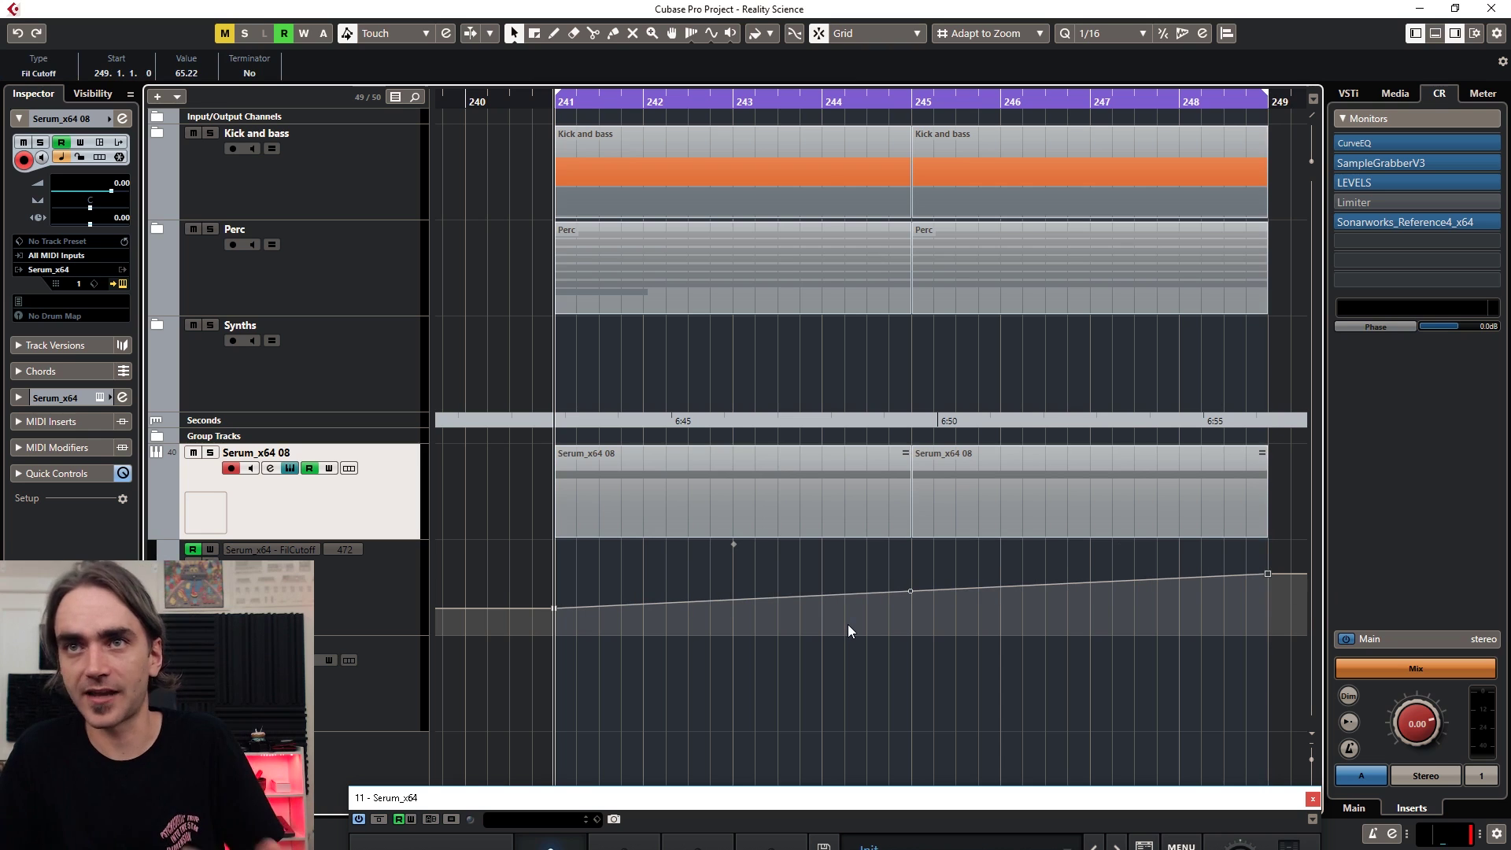
key("space")
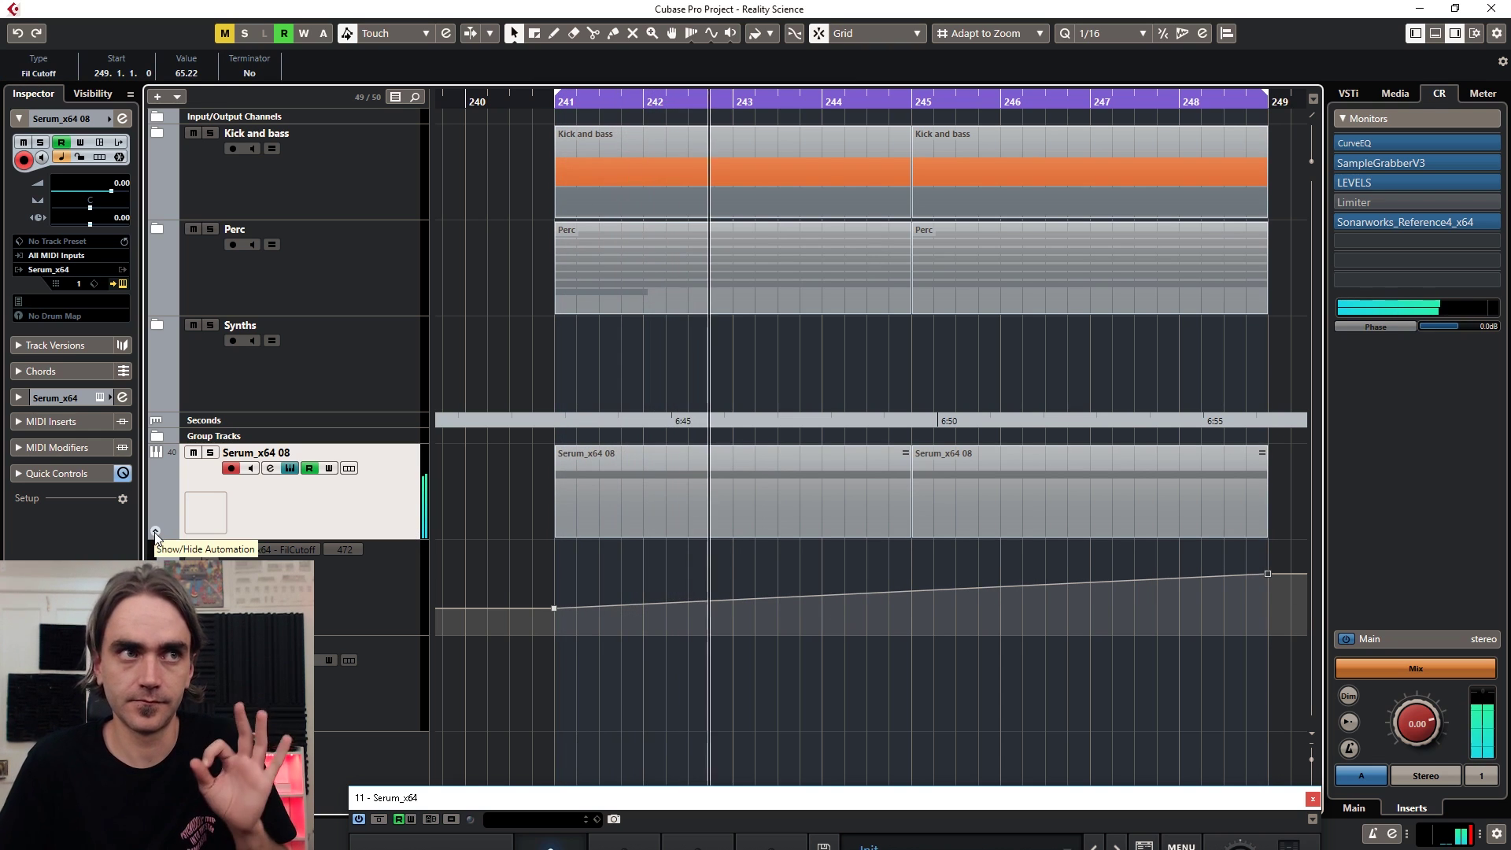
Step: Try the Serum part's note an octave lower at G#1, then return it to G#2
double_click(837, 494)
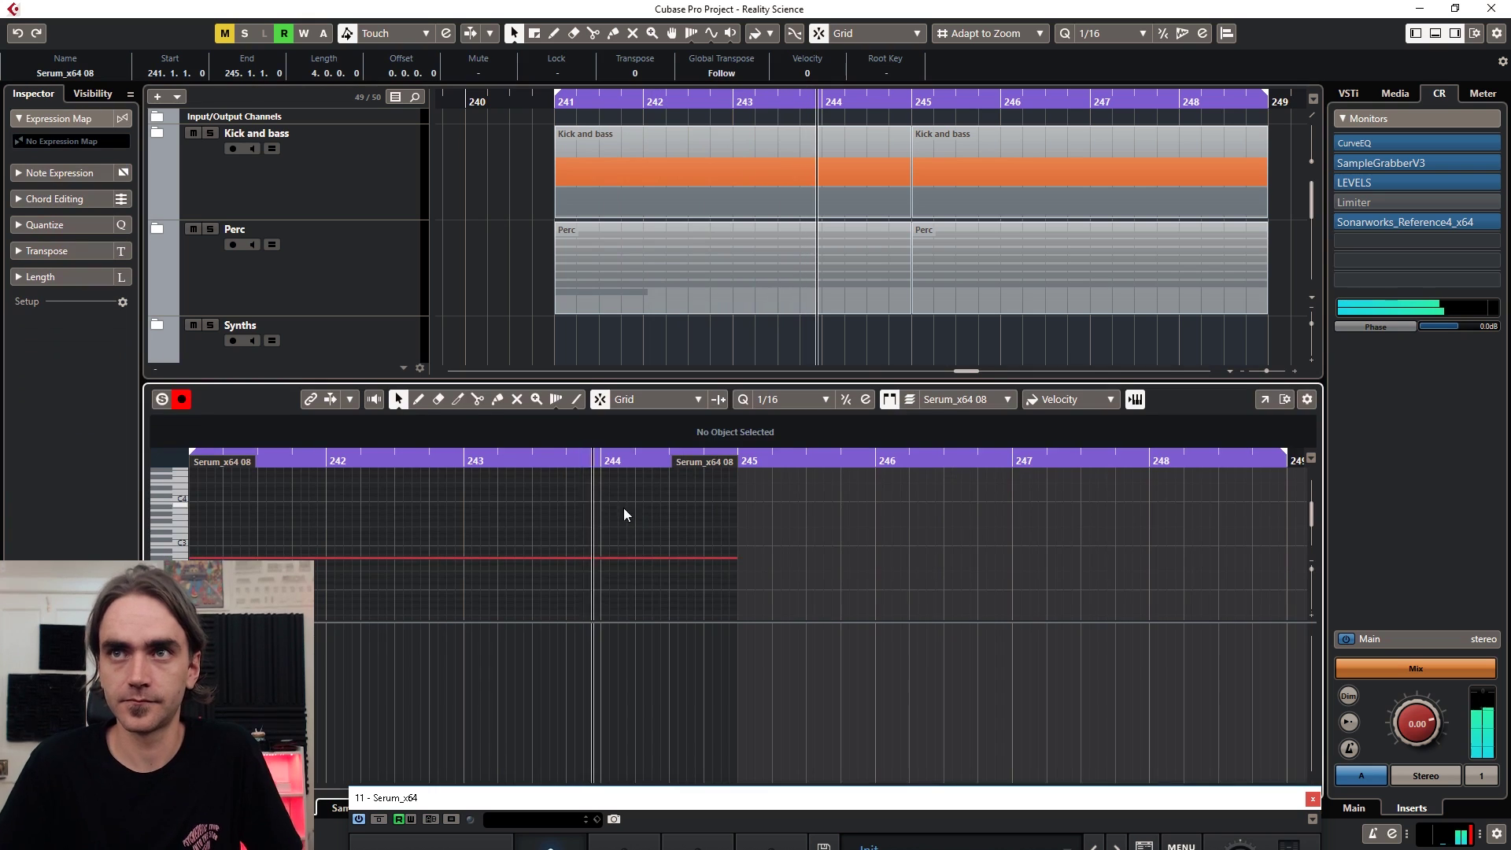
key("shift+Down")
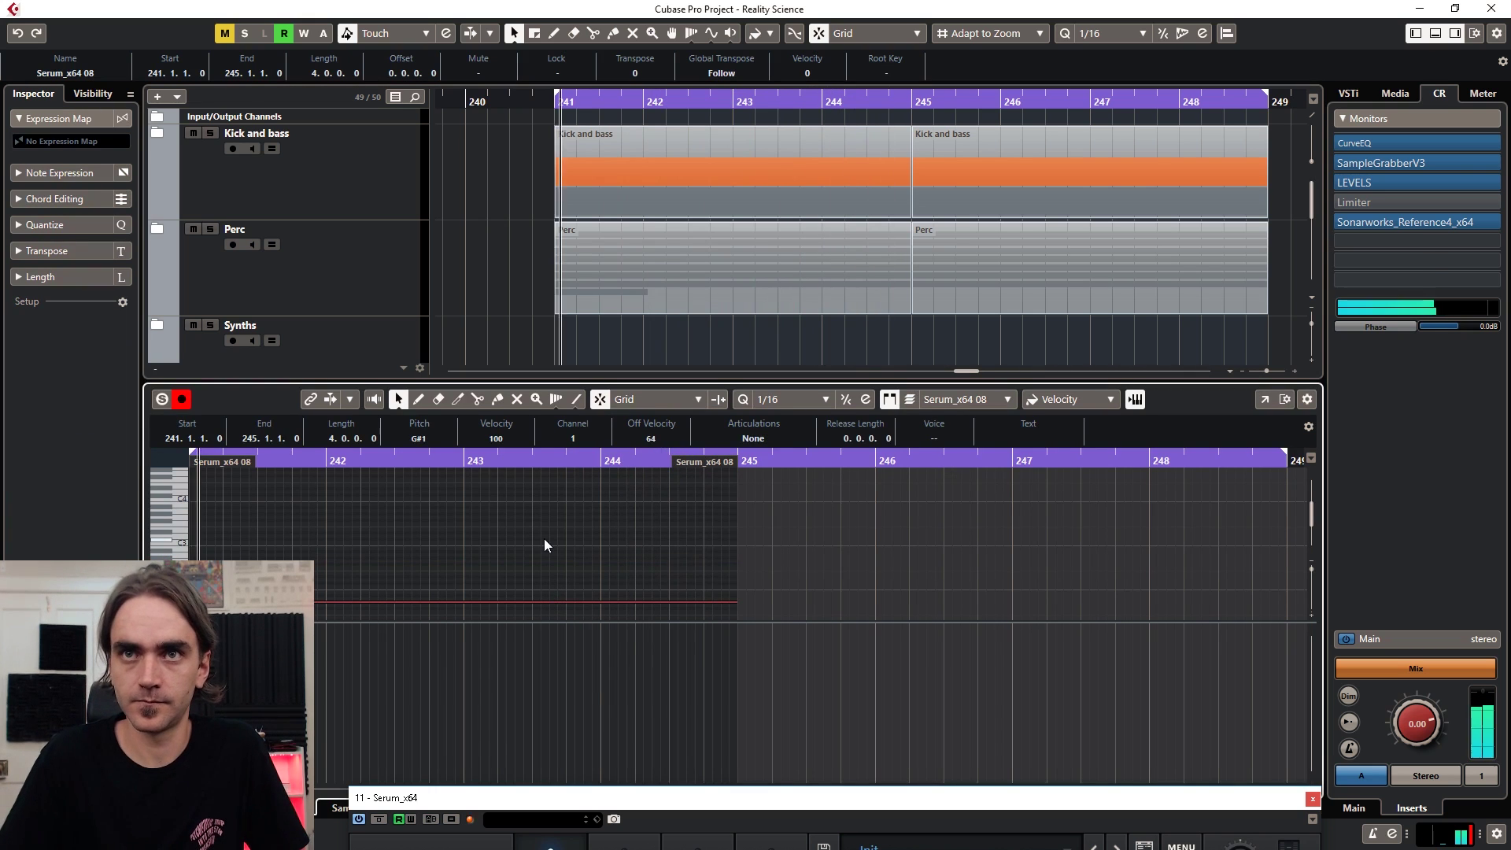
key("shift+Up")
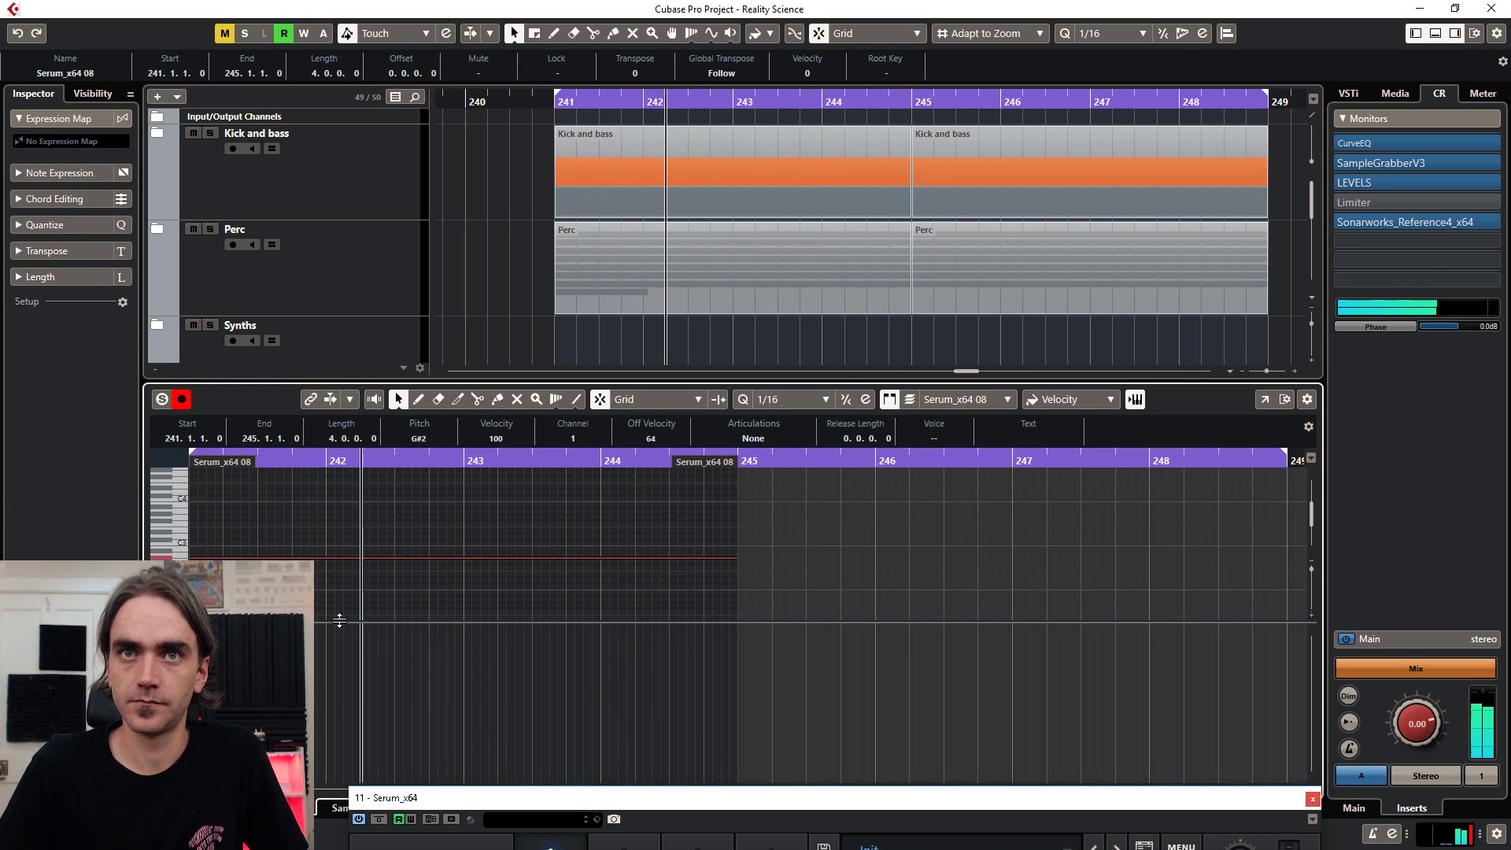
key("Return")
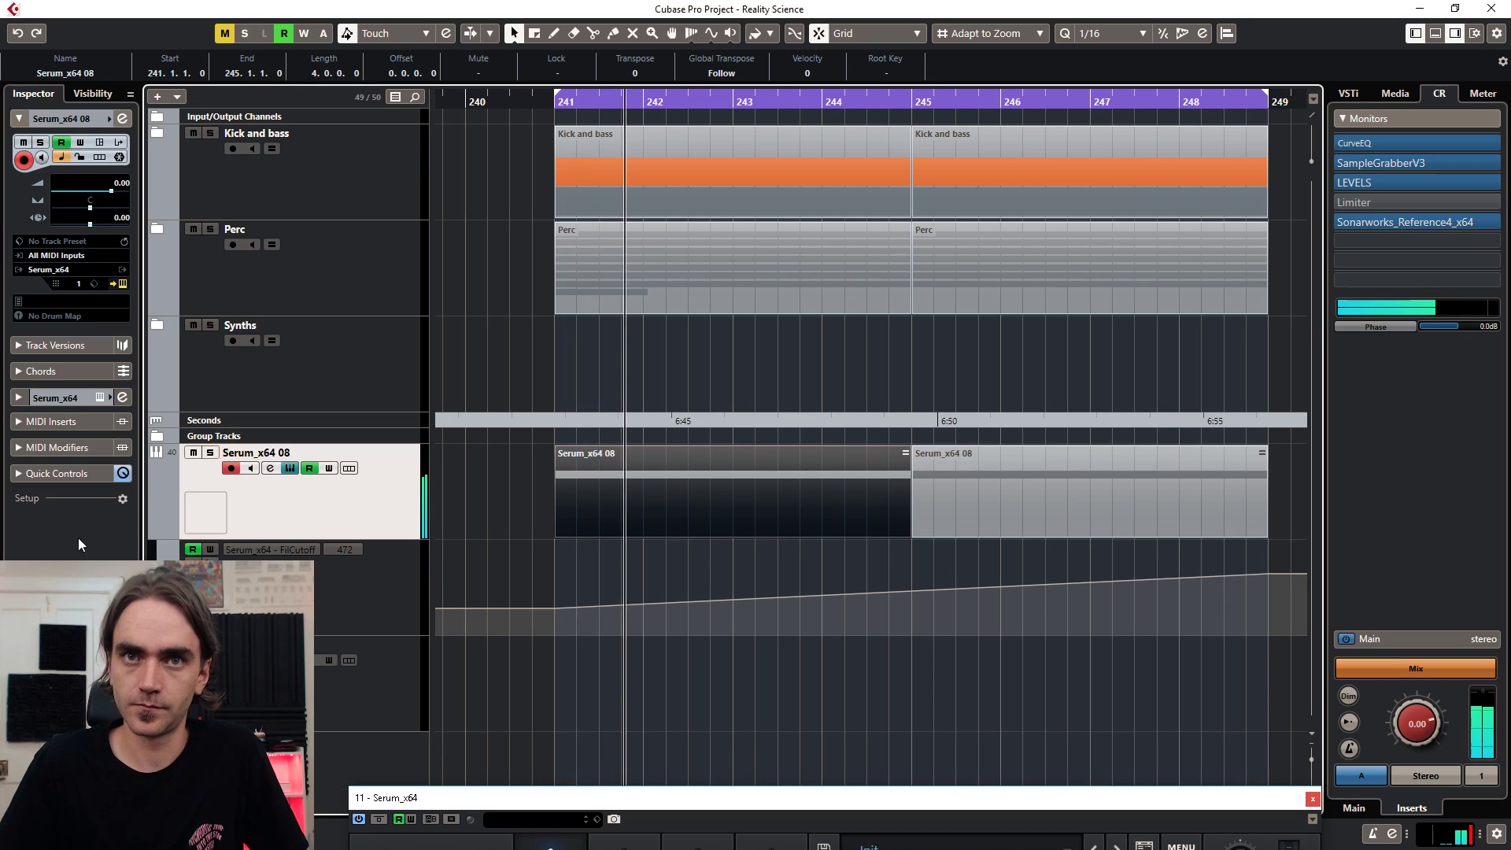
Step: Lower the cutoff automation's start point at bar 241 to 19.13 and check the filter sweep in the Serum window
left_click_drag(555, 609, 556, 617)
left_click_drag(558, 798, 462, 188)
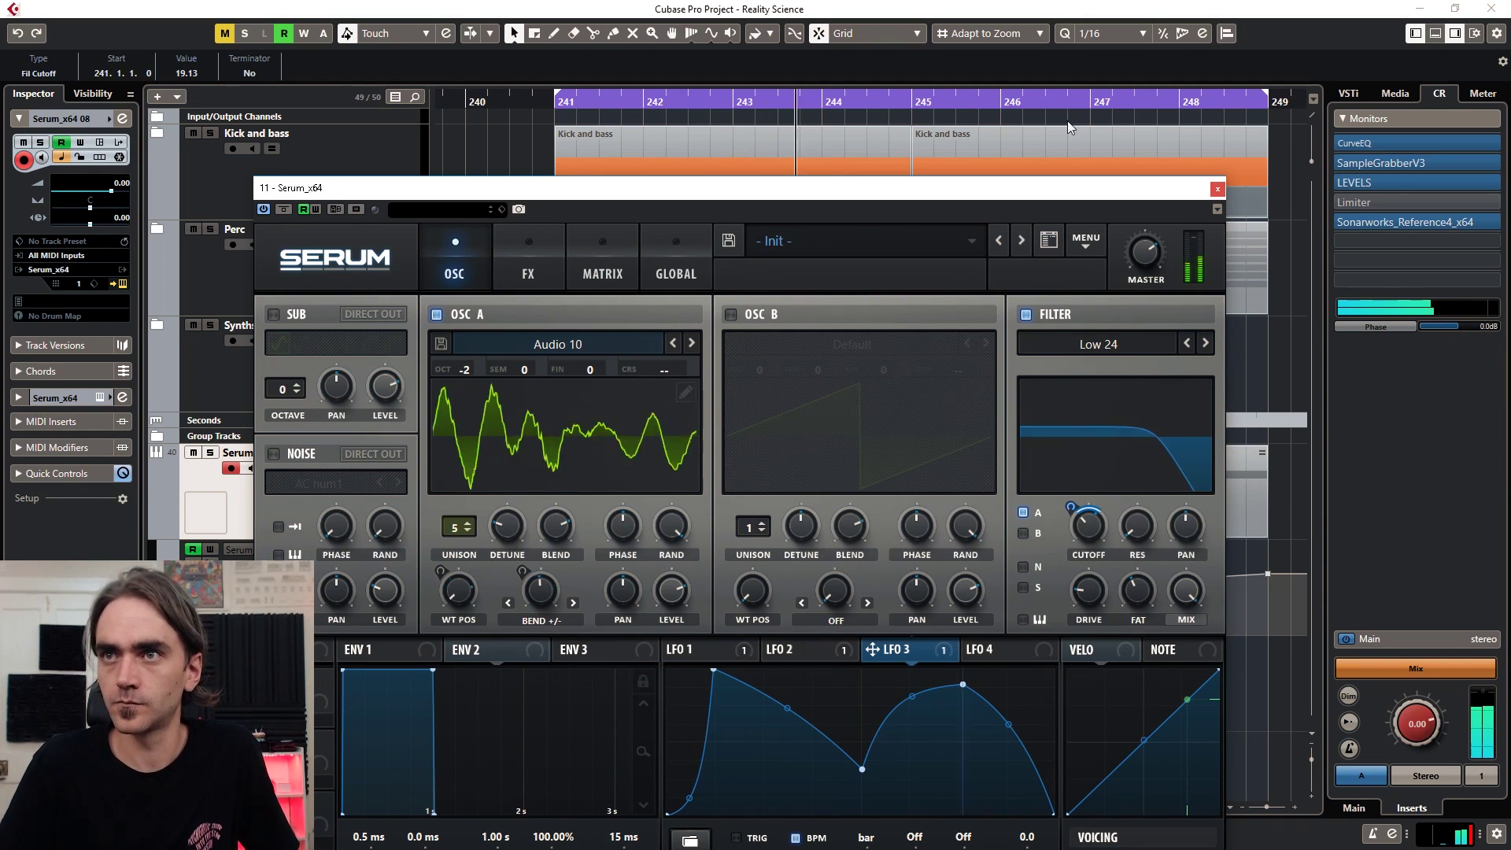
left_click(1218, 190)
left_click(609, 597)
key("g")
key("g")
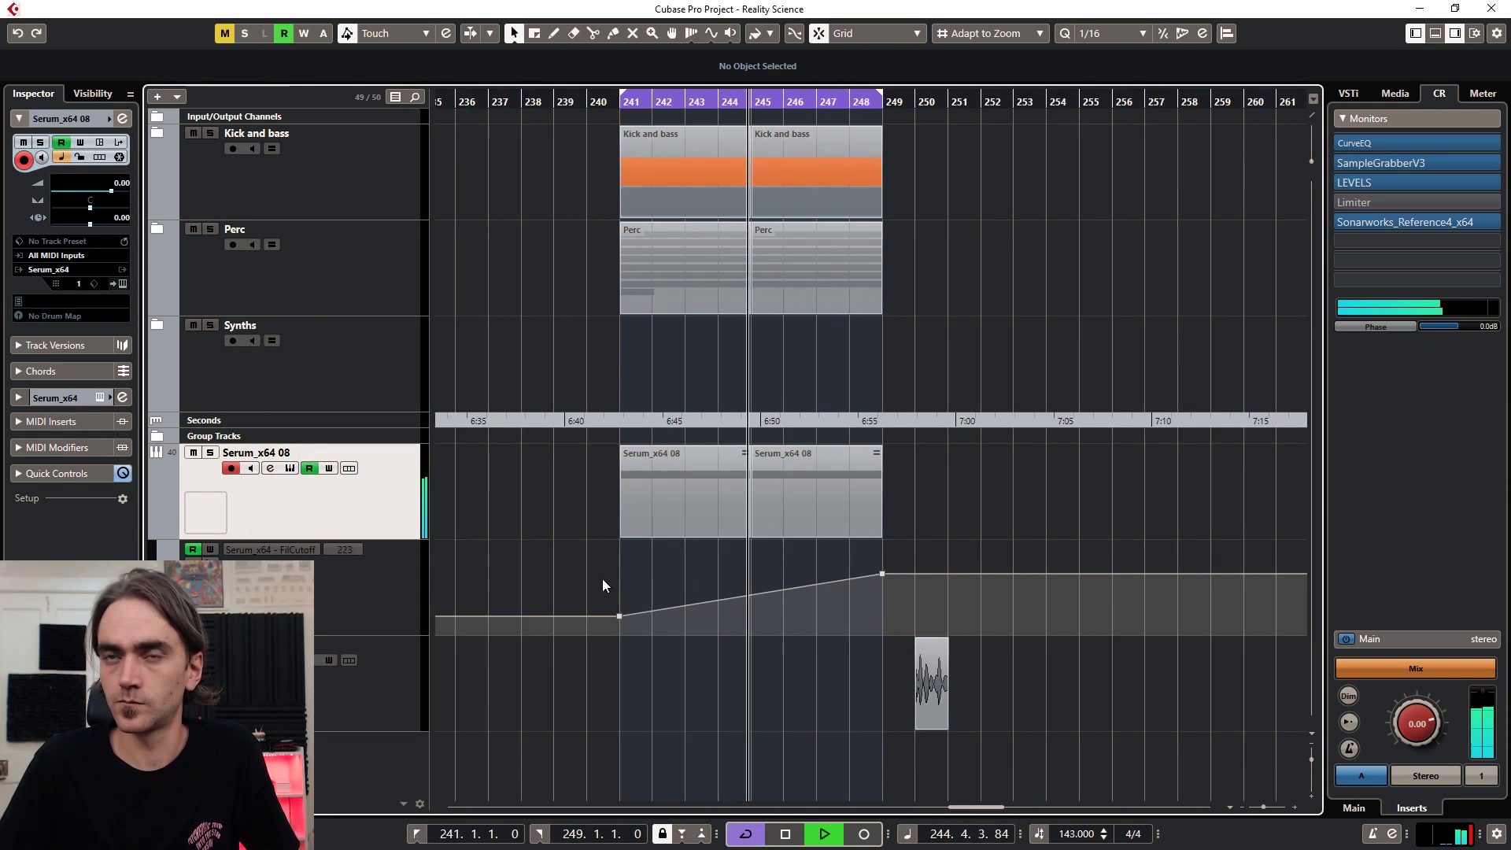
Step: Hide the cutoff automation lane and lower the Serum track's volume to -3.35 while the loop plays
left_click(157, 532)
scroll(810, 507, "down", 2)
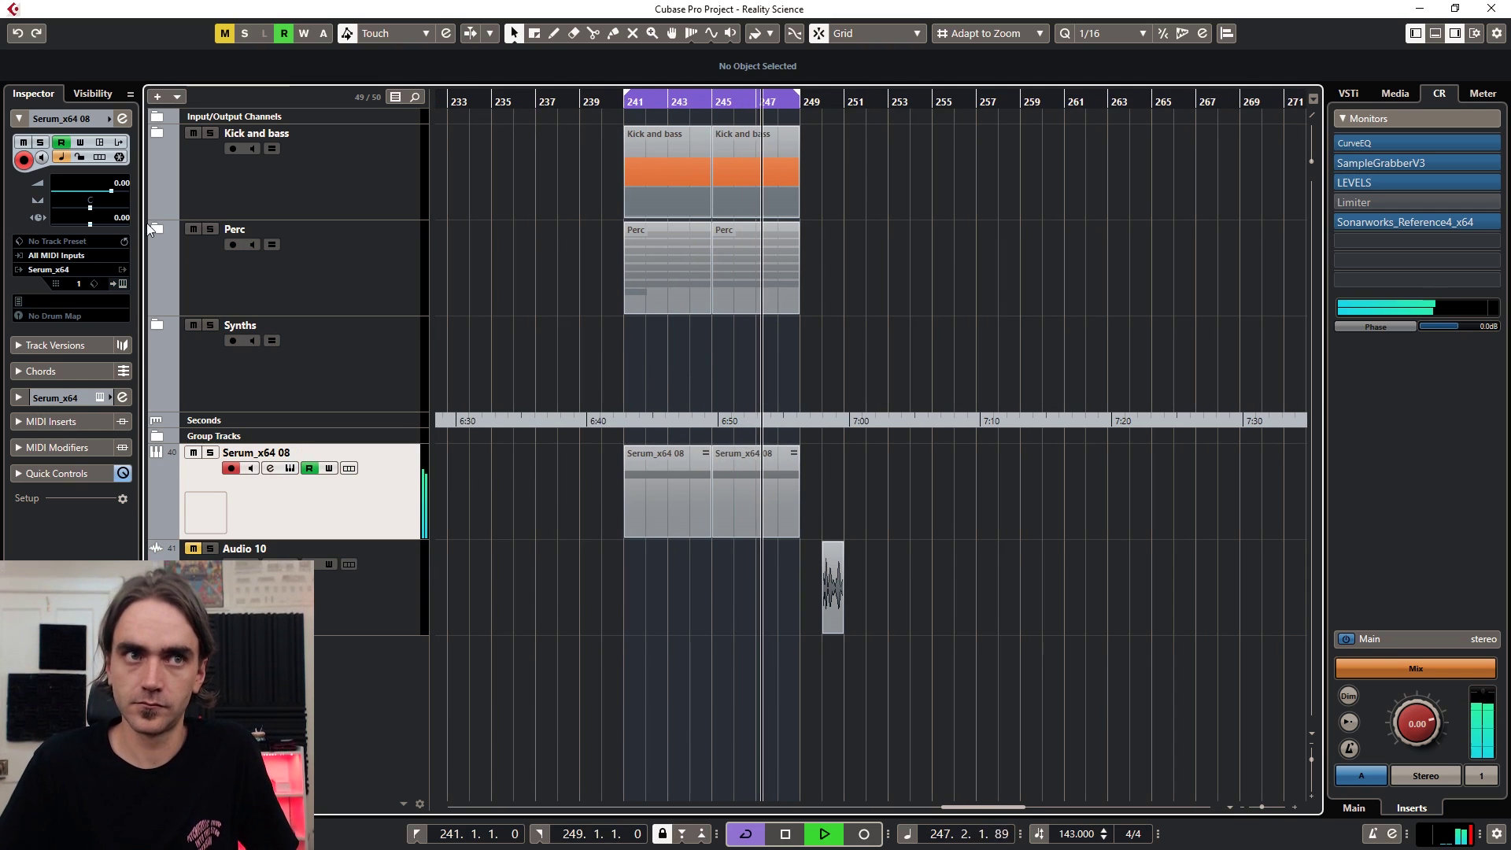
left_click_drag(128, 190, 125, 188)
scroll(125, 189, "down", 3)
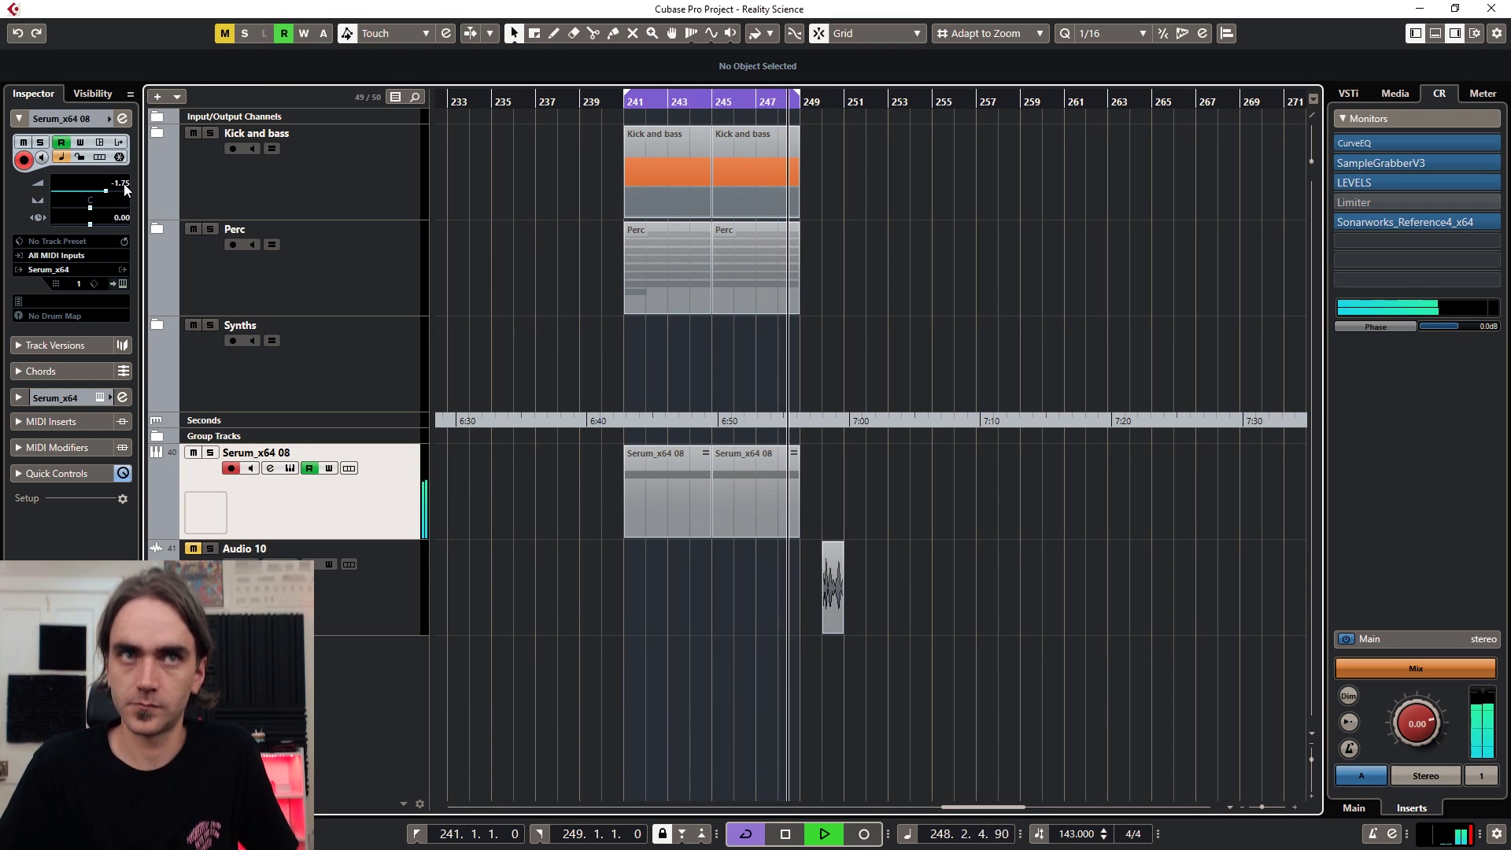
scroll(118, 190, "down", 2)
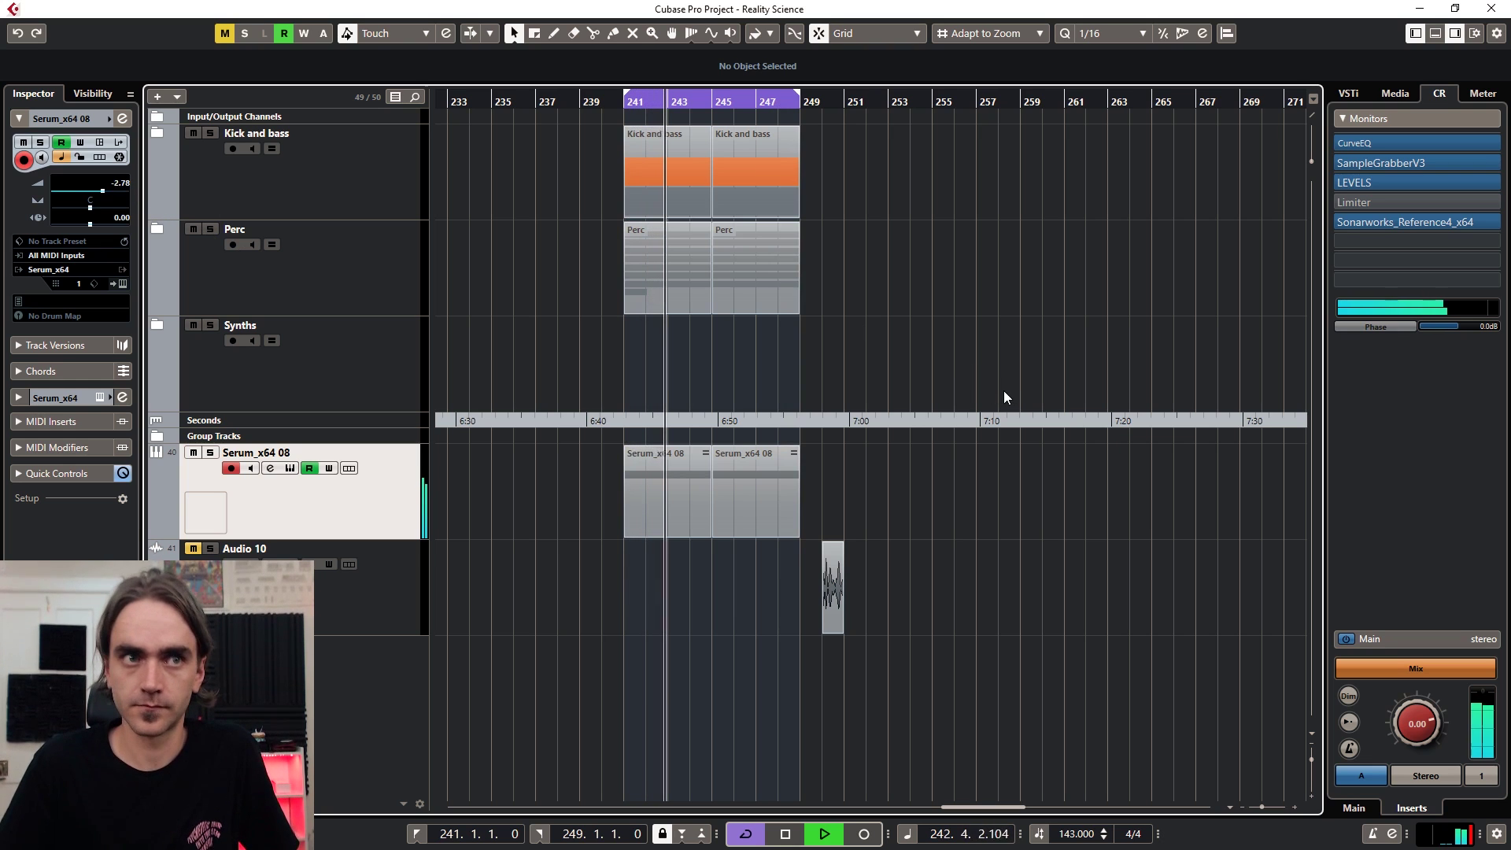
scroll(122, 192, "down", 1)
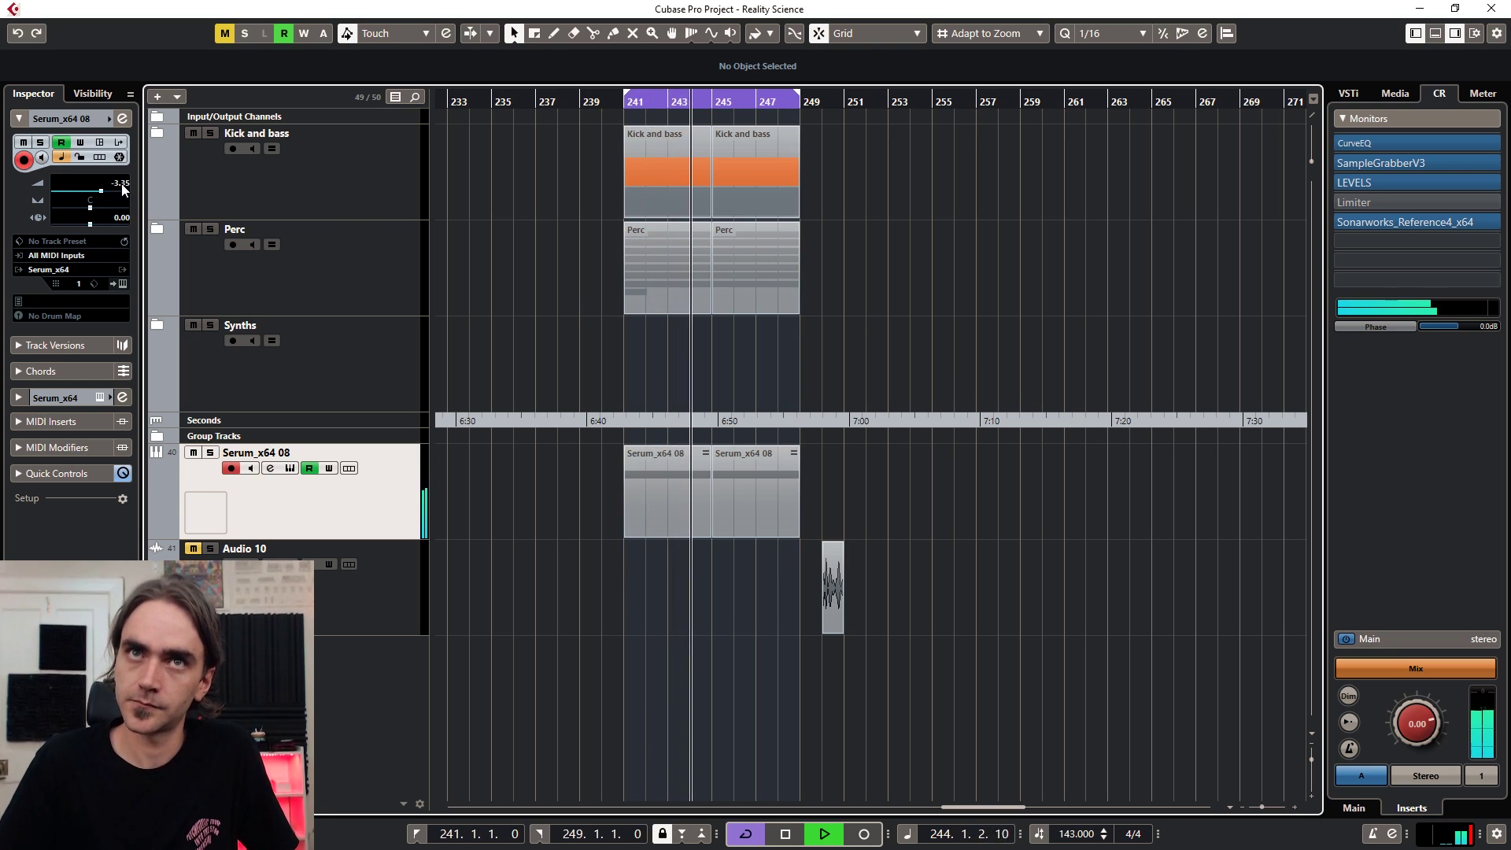
Step: Delete the audio clip on the Audio 10 track and copy an earlier red Kick and bass part to bar 249
left_click_drag(954, 613, 716, 654)
key("Delete")
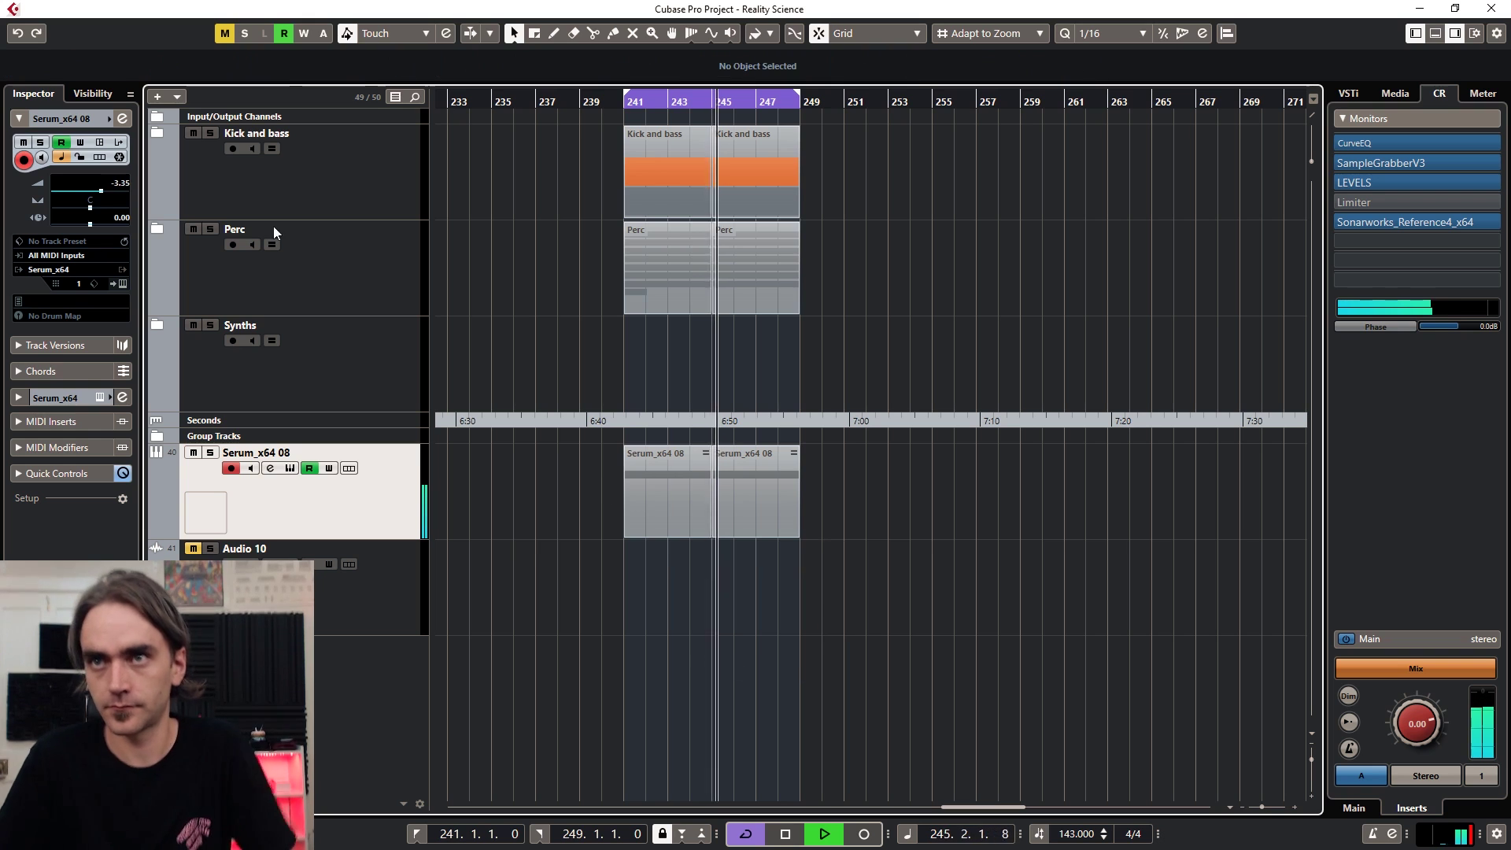
key("g")
key("g")
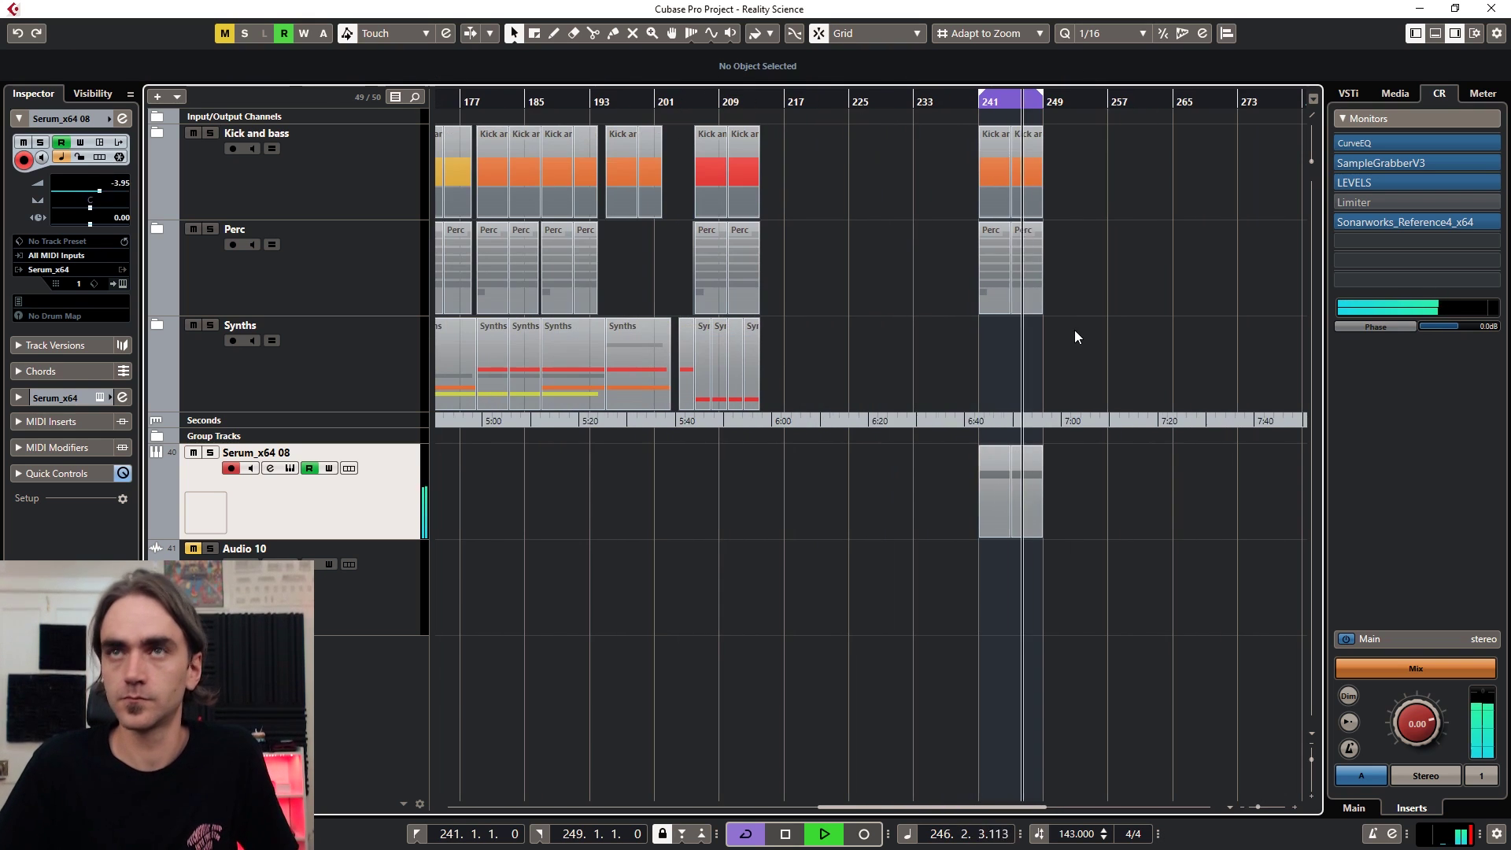
scroll(800, 207, "up", 1)
left_click_drag(675, 189, 1190, 195)
left_click(1217, 391)
key("h")
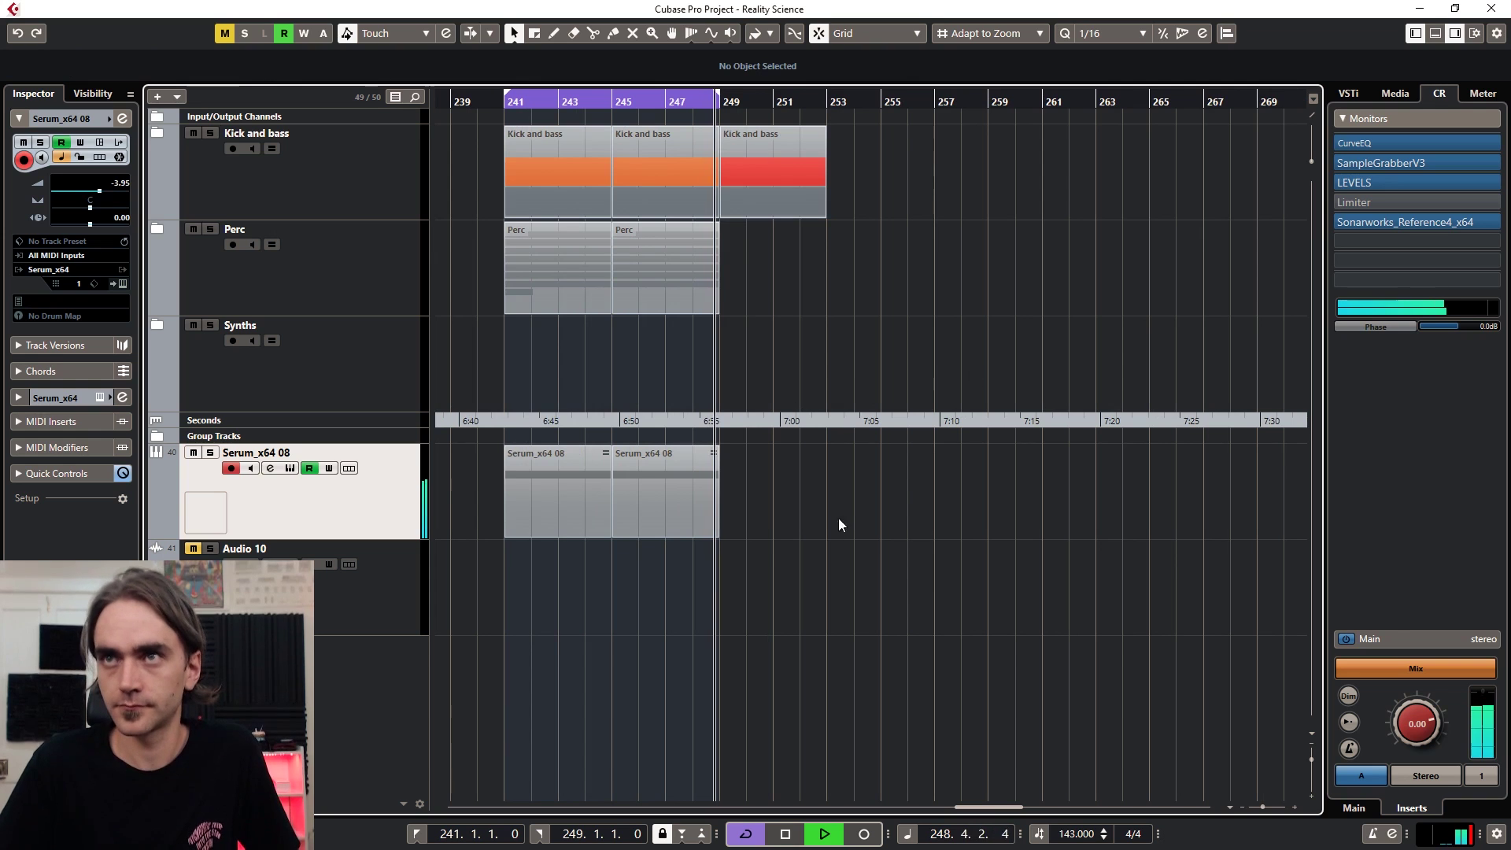
Step: Duplicate the Perc, red Kick and bass, and Serum parts so that all three tracks run through to bar 257
left_click_drag(797, 279, 779, 304)
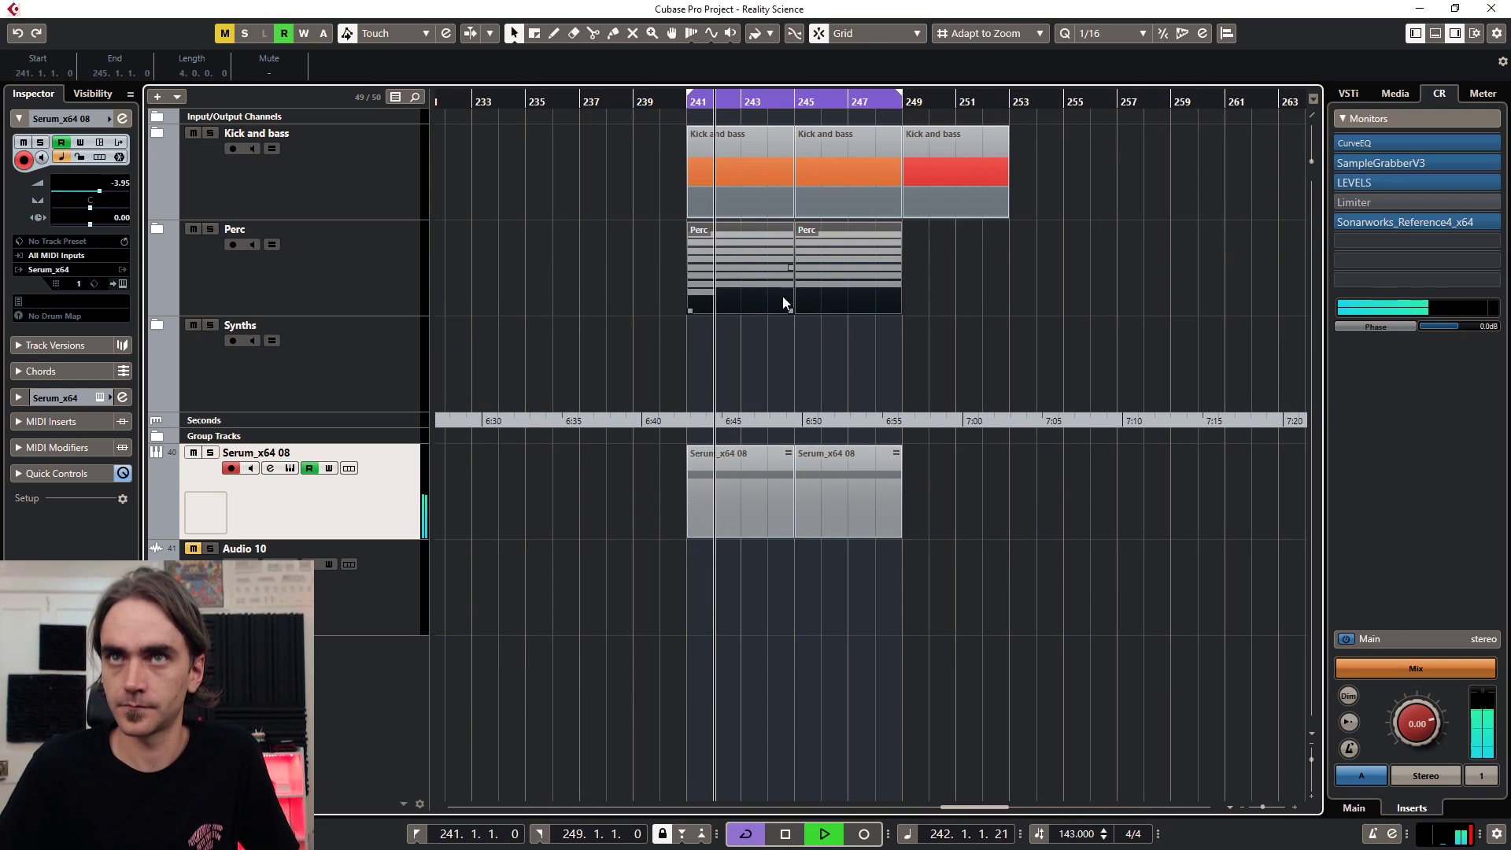
left_click_drag(900, 266, 1006, 341)
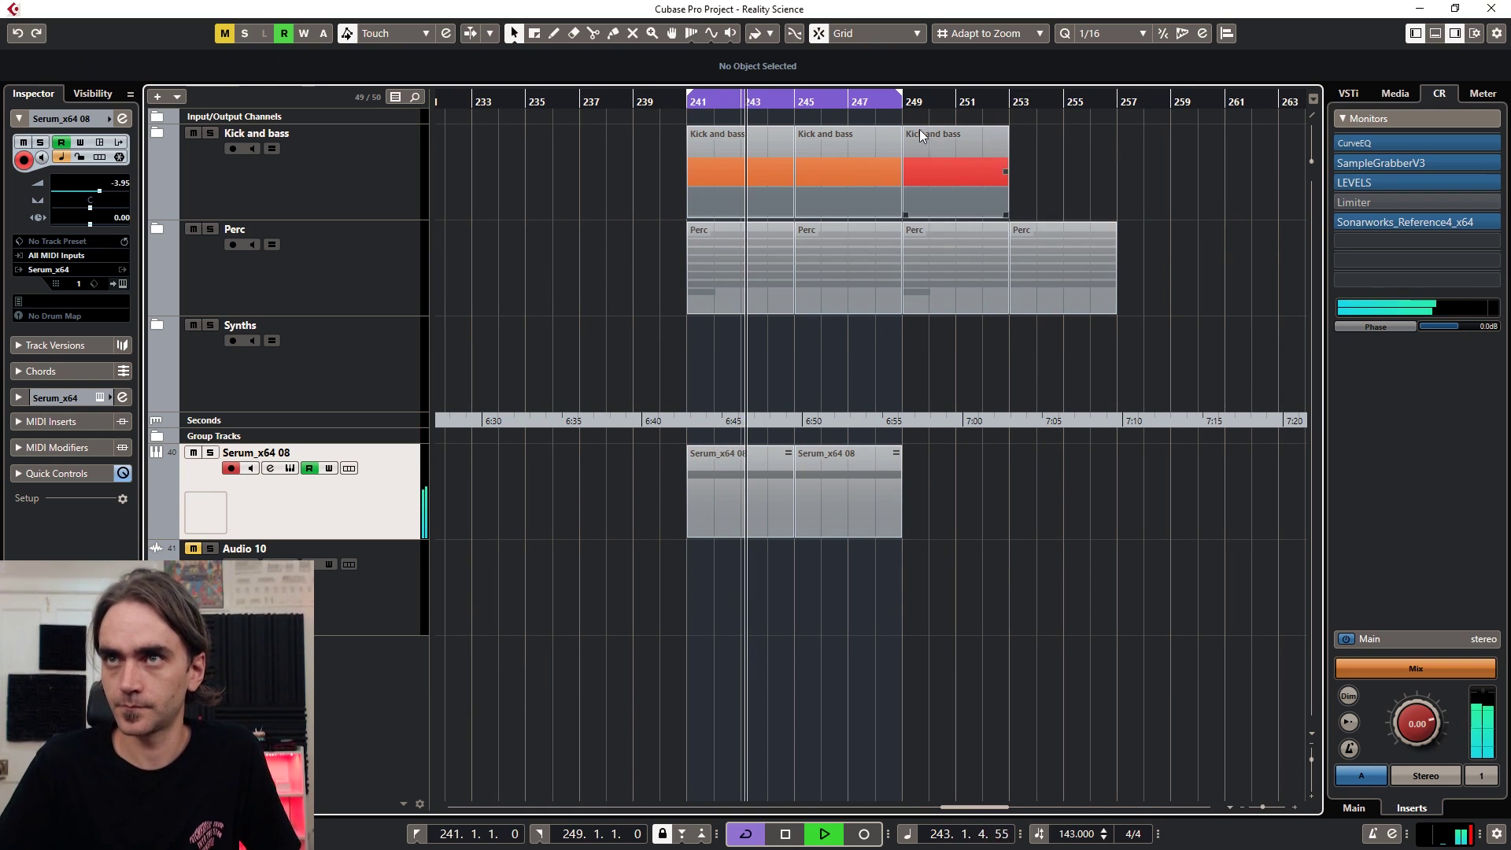
left_click(976, 169)
left_click_drag(1007, 175, 1038, 269)
left_click_drag(985, 513, 711, 490)
left_click_drag(903, 504, 984, 513)
left_click(1045, 595)
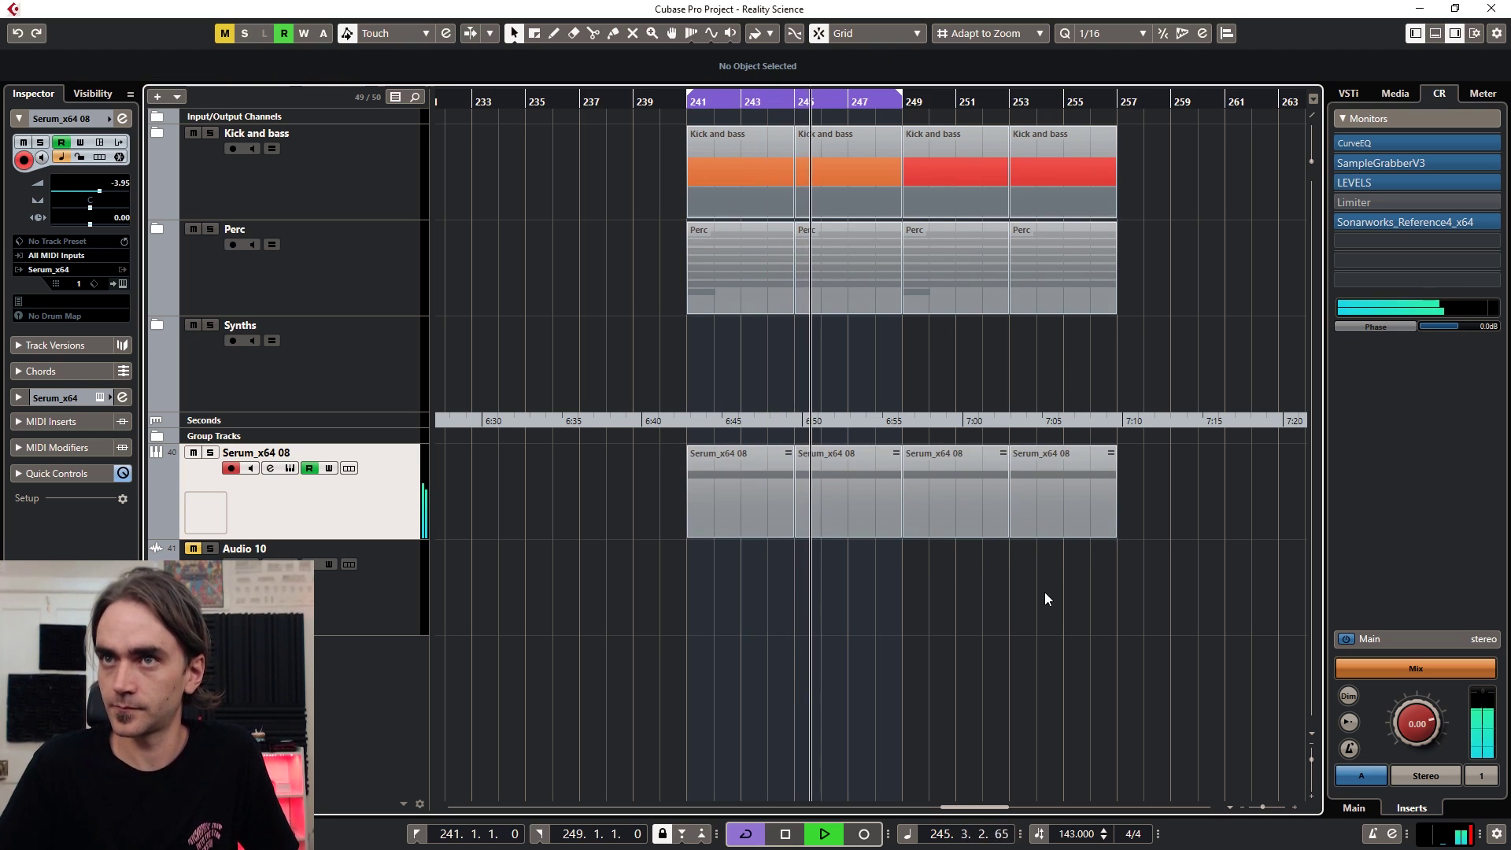
Step: Move the loop range to bars 249–257 and delete the copied cutoff automation ramp in that section
left_click_drag(864, 98, 1080, 97)
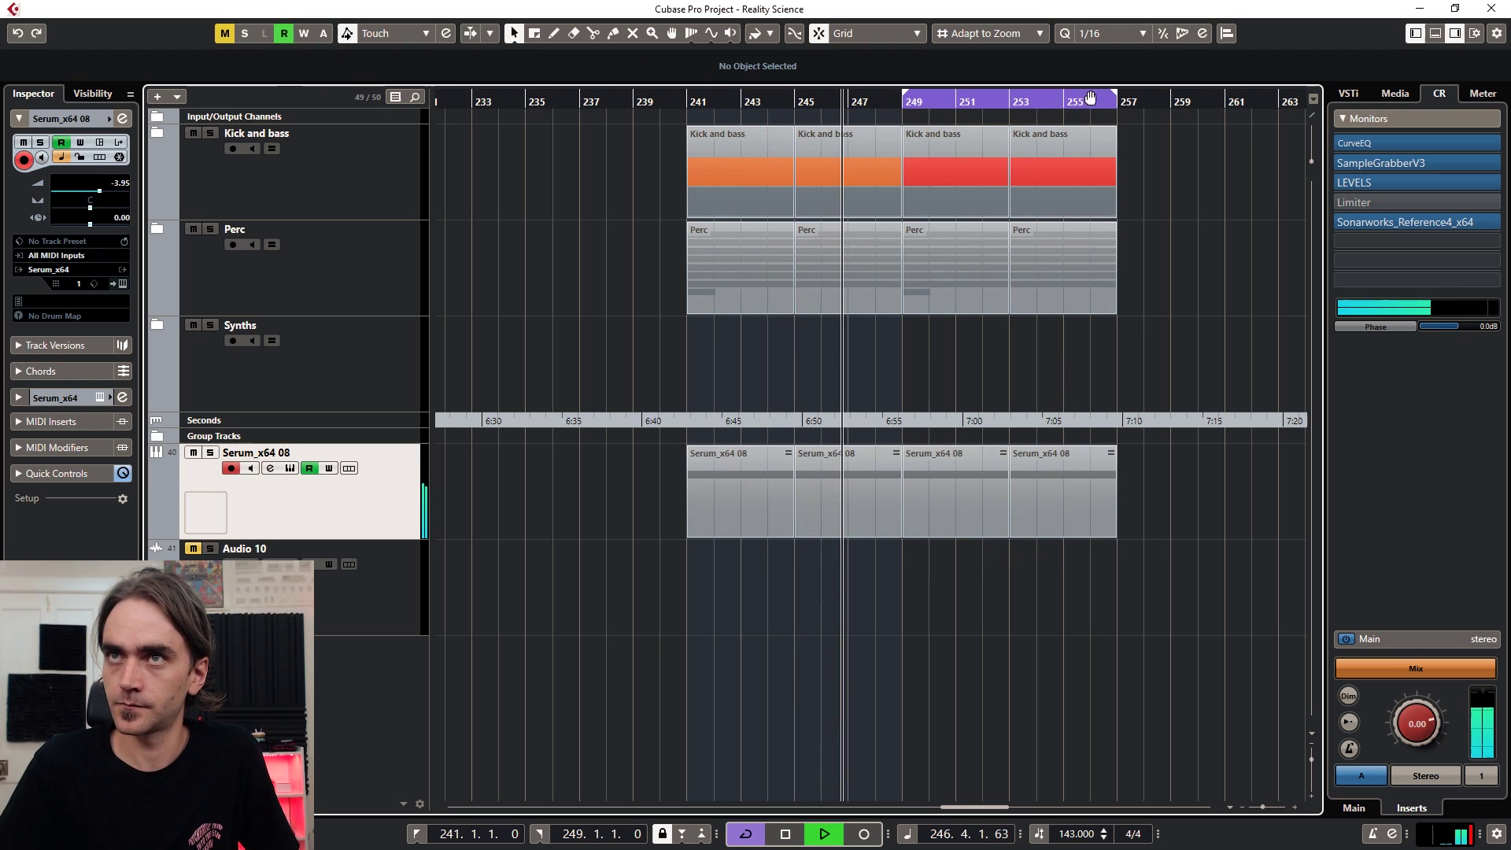
scroll(1064, 375, "right", 3)
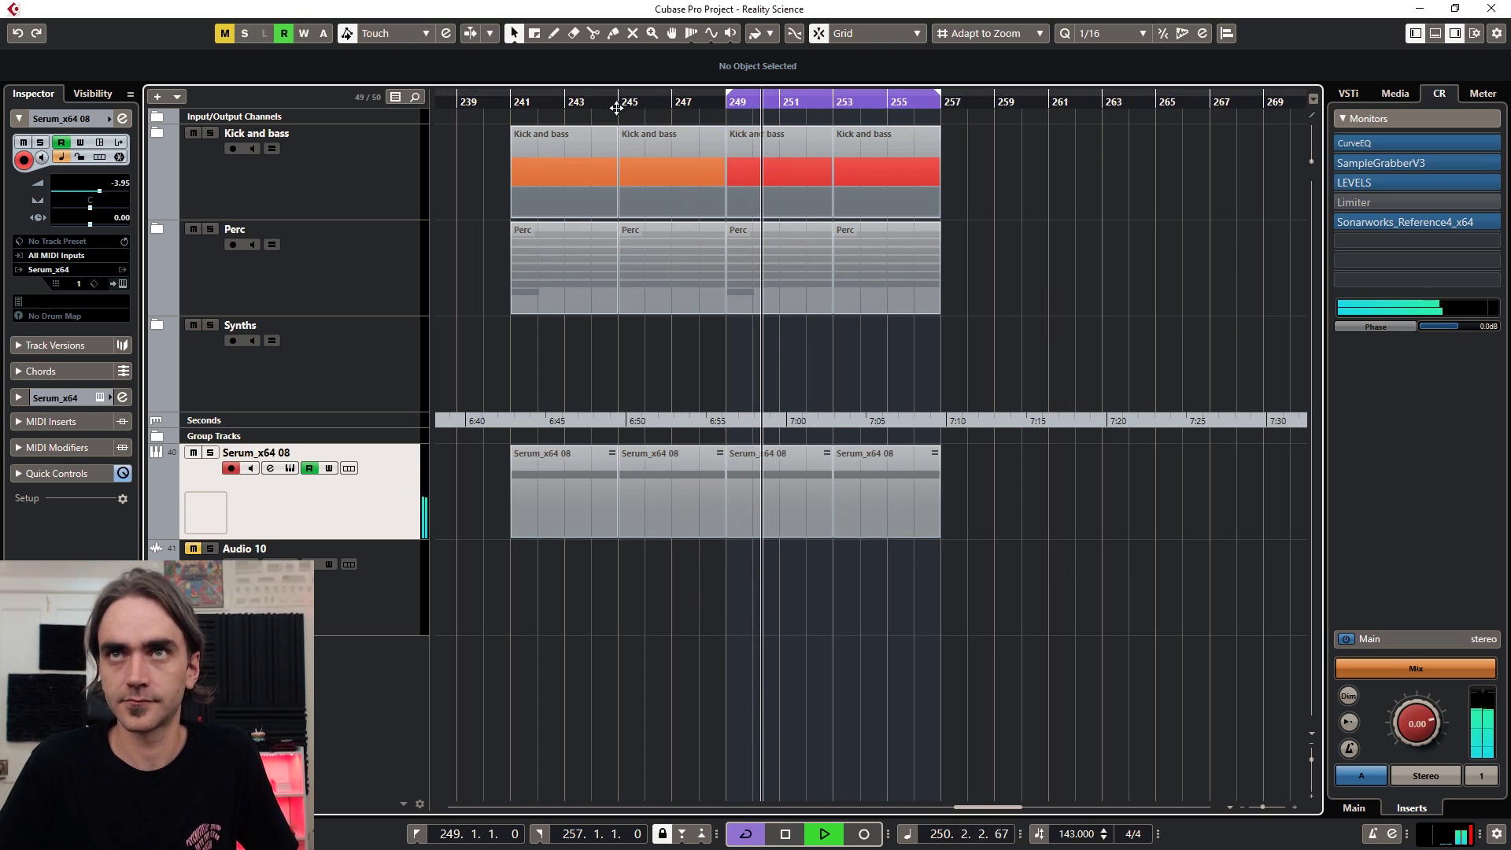
left_click(157, 533)
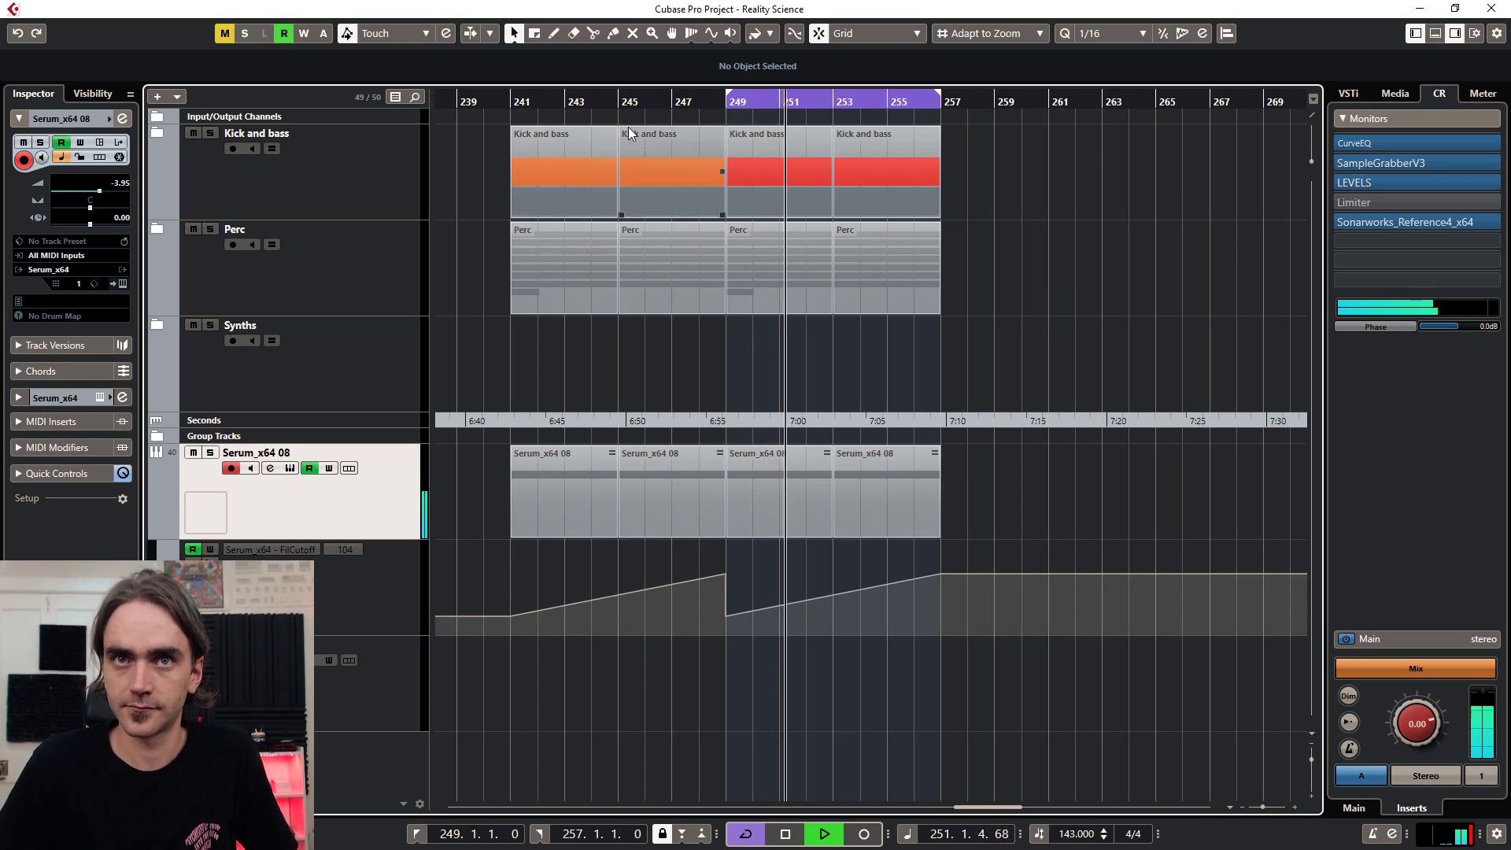
left_click(592, 103)
left_click_drag(657, 735, 817, 597)
key("Delete")
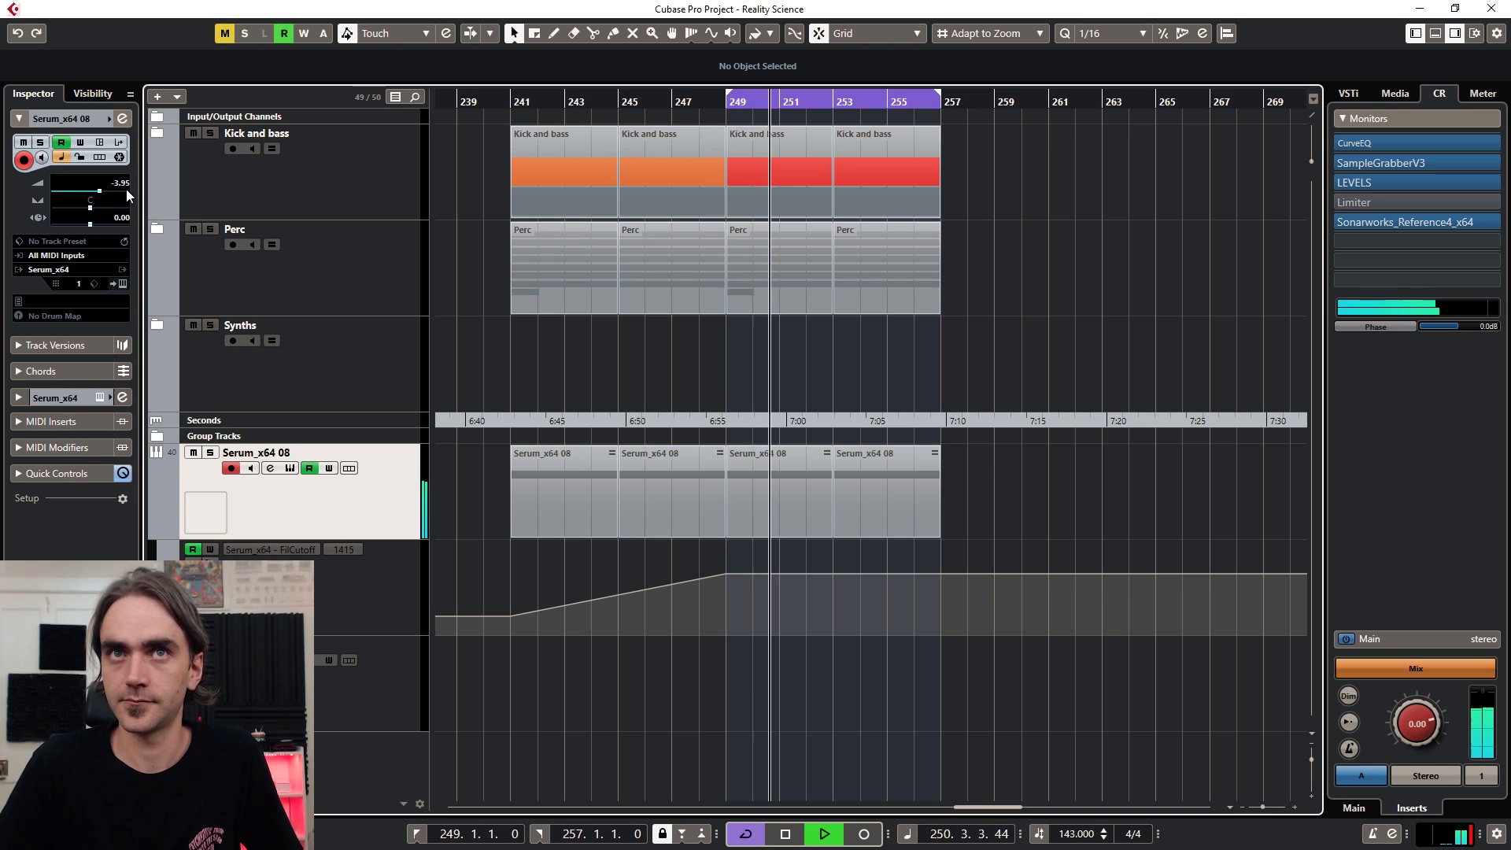
Step: Lower the Serum track's volume to -4.27 and extend the cutoff automation with a point of 100.00 at bar 256
scroll(126, 186, "down", 1)
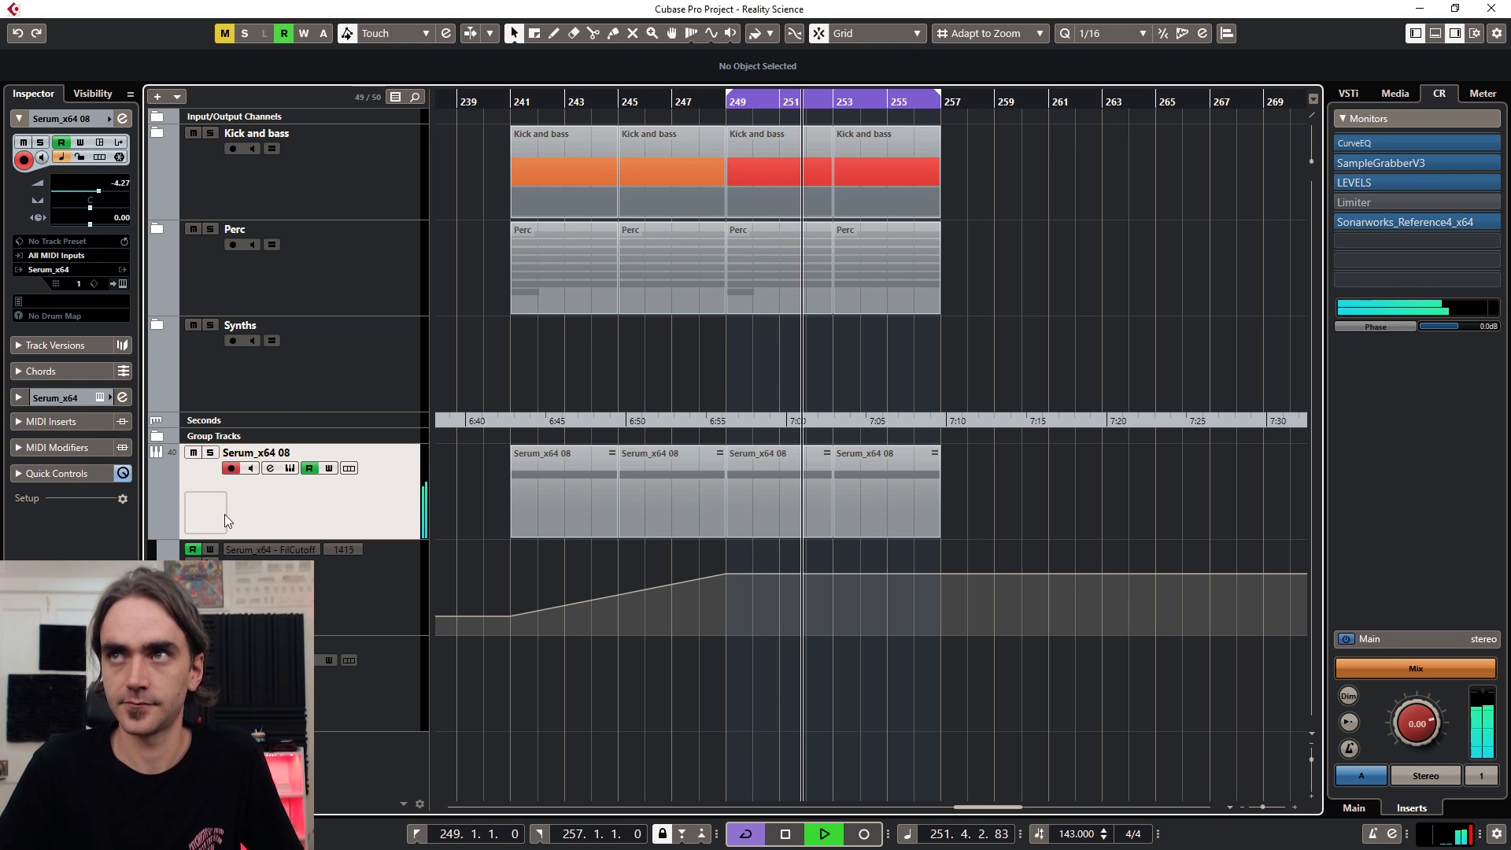
left_click(941, 551)
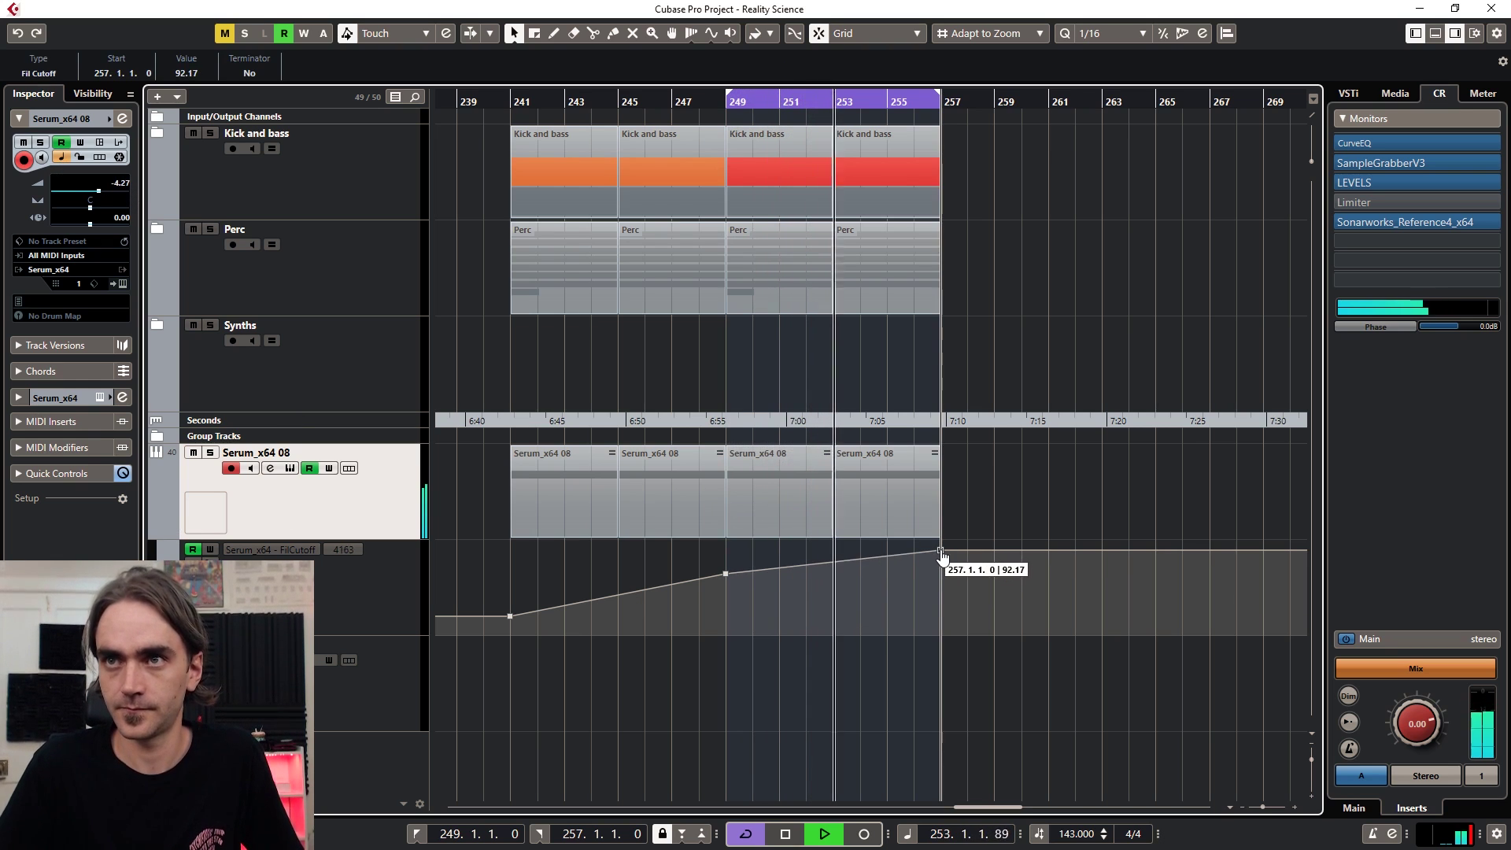
left_click_drag(942, 551, 925, 541)
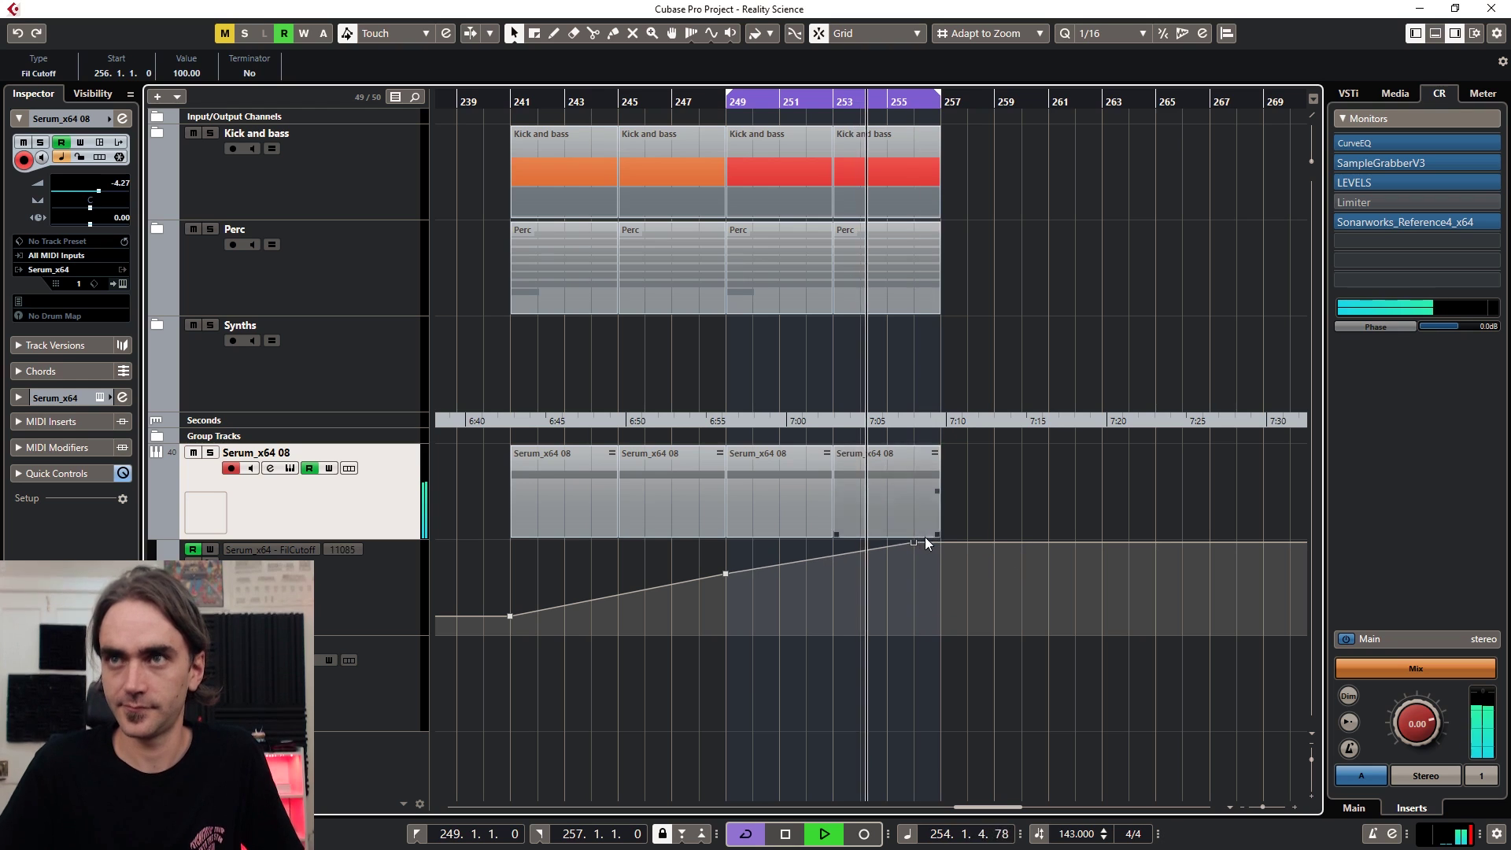
Step: Add a cutoff automation drop to 40.87 at bar 256, rising again to 100.00 at bar 257
scroll(942, 541, "up", 1)
scroll(942, 541, "up", 1)
left_click(942, 615)
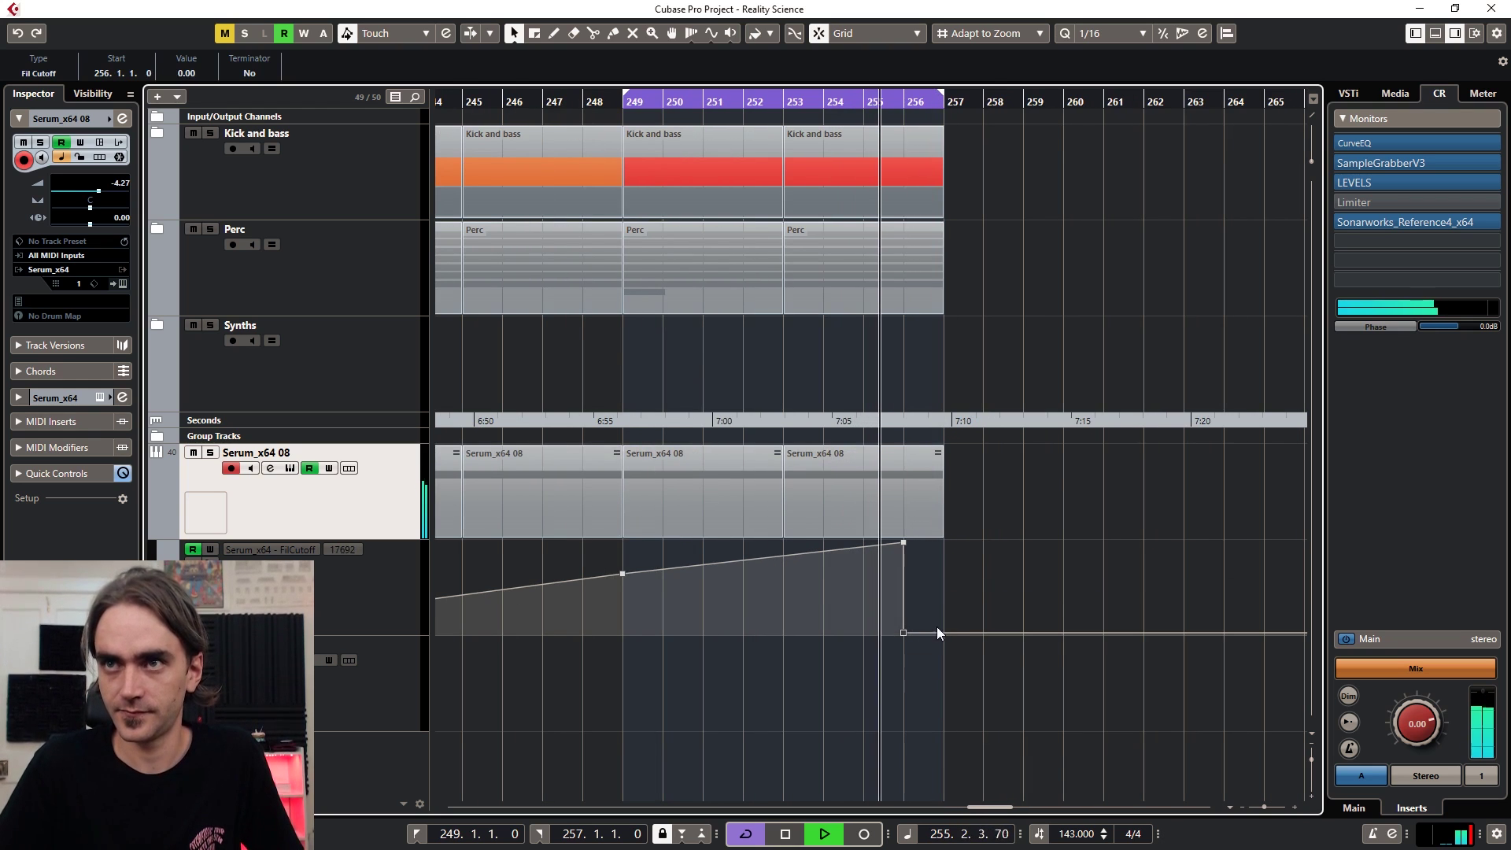
left_click_drag(945, 568, 948, 516)
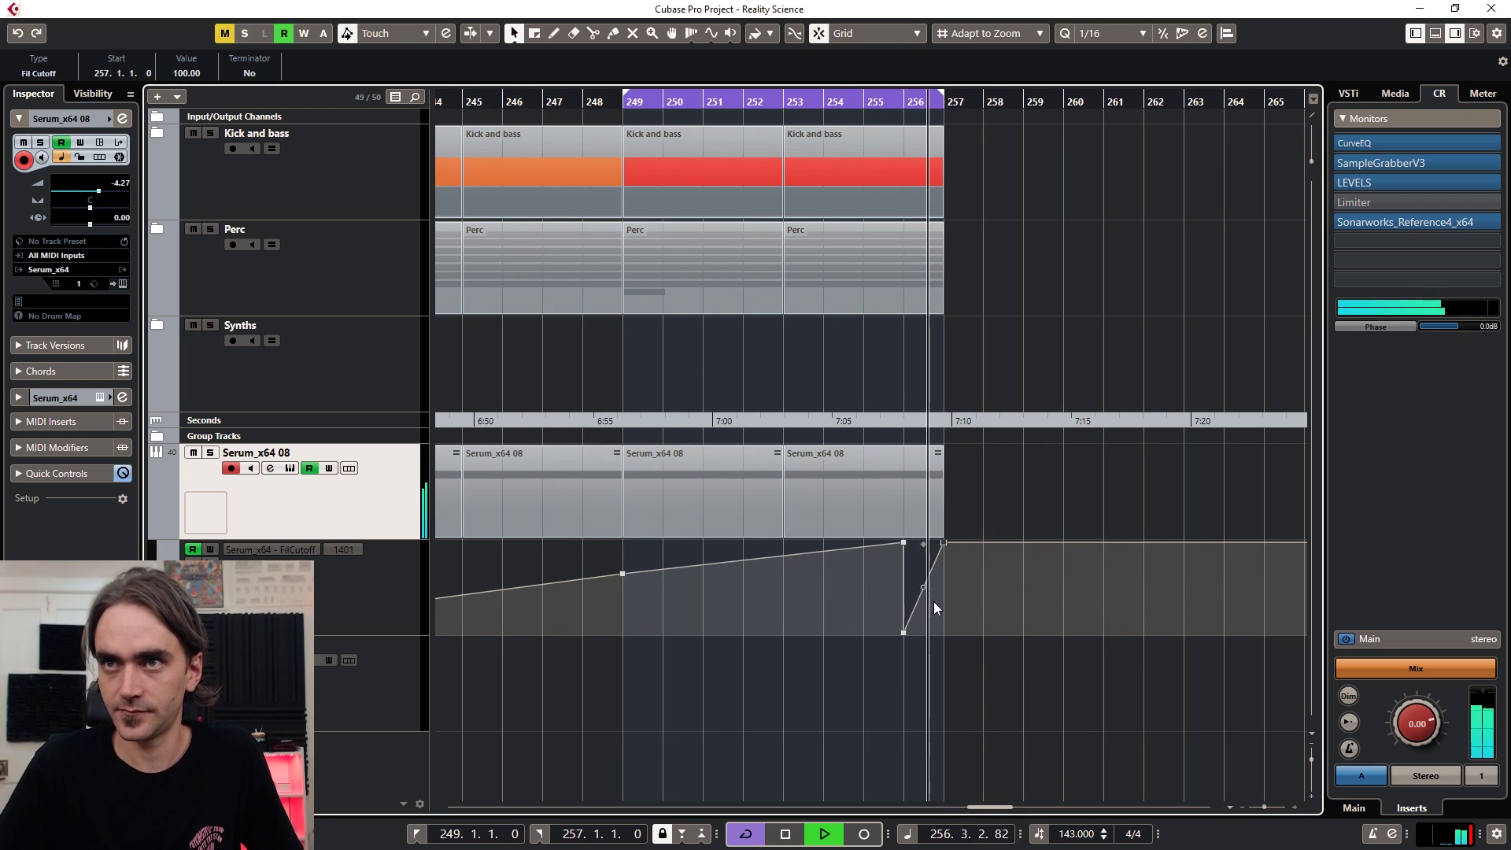
left_click_drag(904, 633, 904, 596)
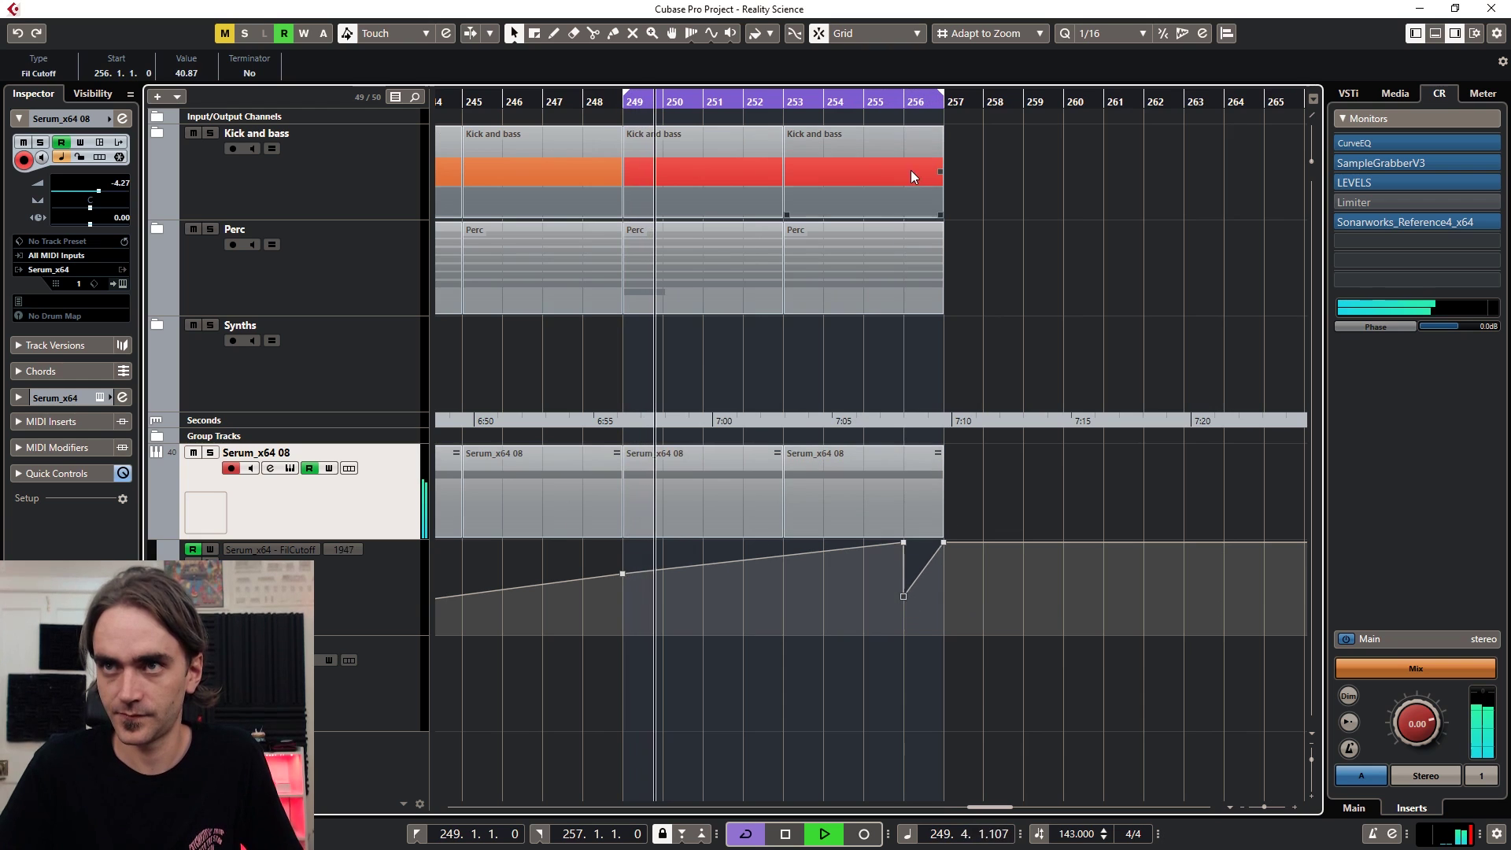
Step: Shorten the last Kick and bass and Perc parts to end at bar 256
left_click(939, 206)
left_click_drag(939, 207, 904, 210)
left_click(937, 306)
left_click_drag(940, 307, 906, 307)
left_click(941, 398)
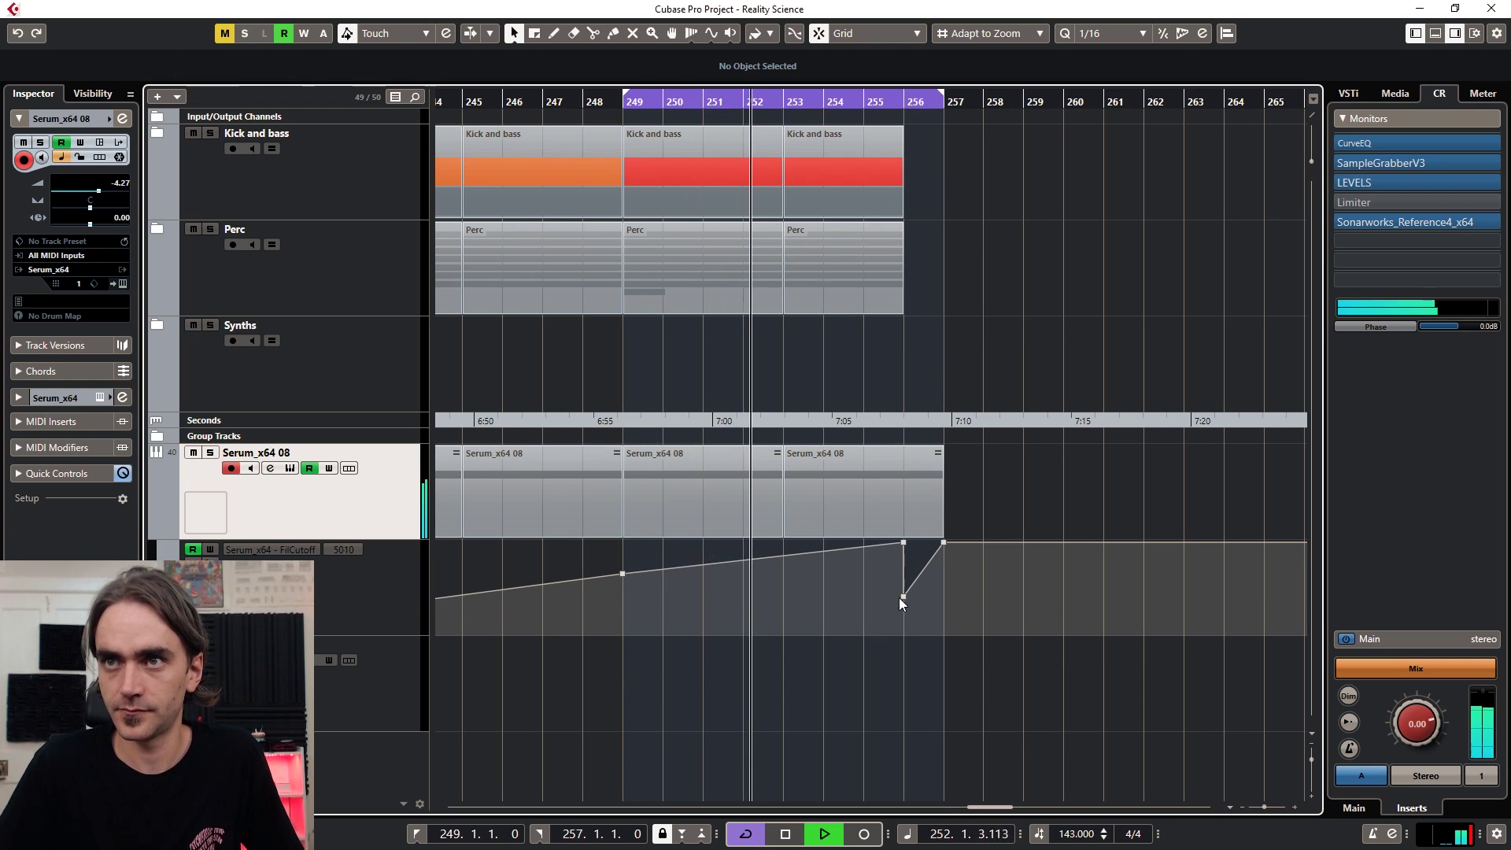
Step: Extend the loop range back to bar 241 so that it covers bars 241–257
key("g")
key("g")
left_click_drag(904, 100, 745, 117)
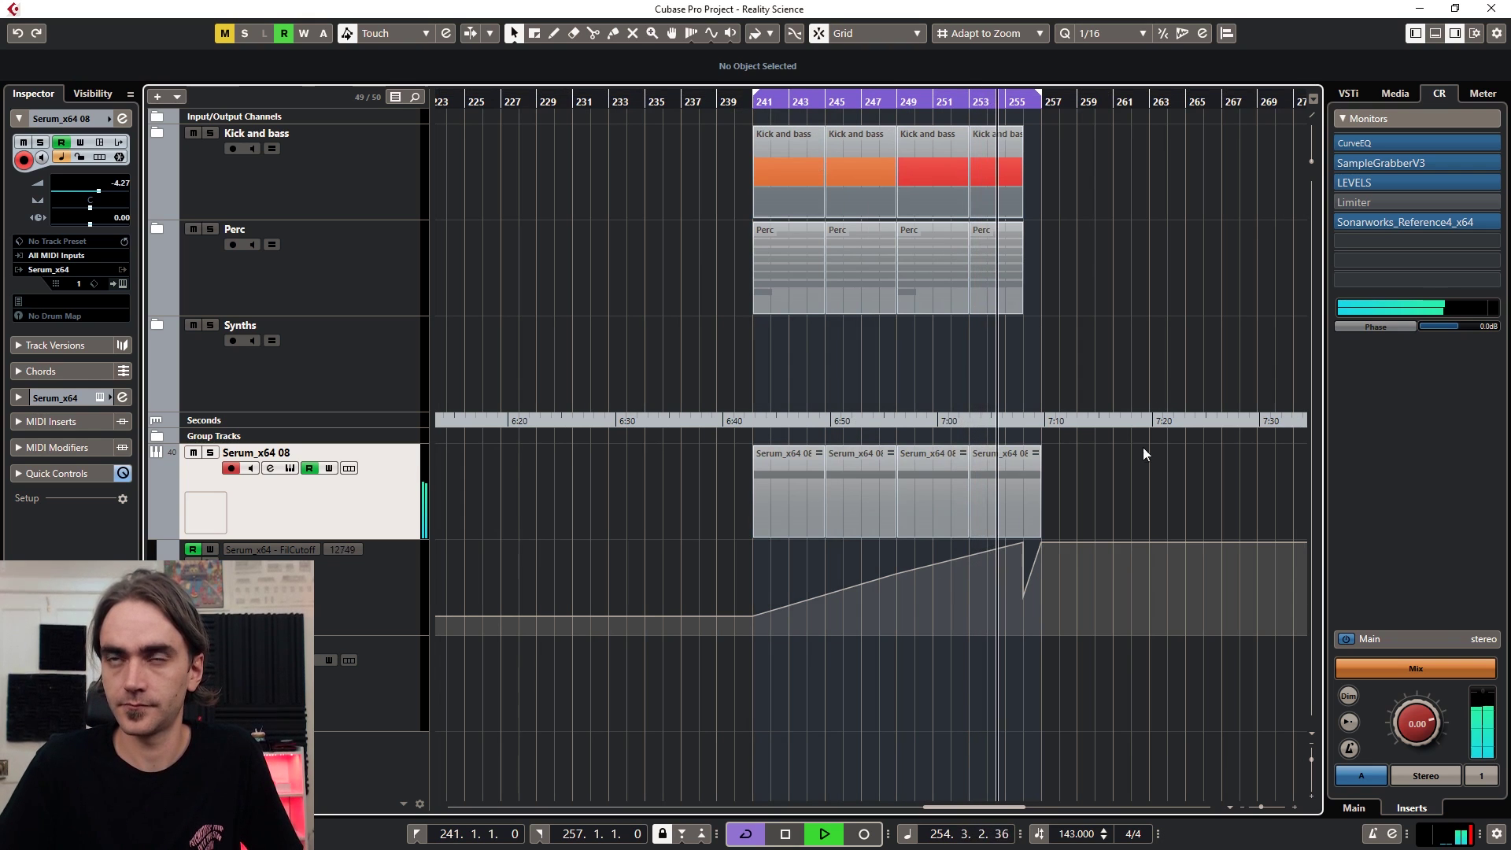
Step: Lower the cutoff automation point at bar 249 to 55.65, bending the segment before it upward and the one after it downward
key("h")
key("h")
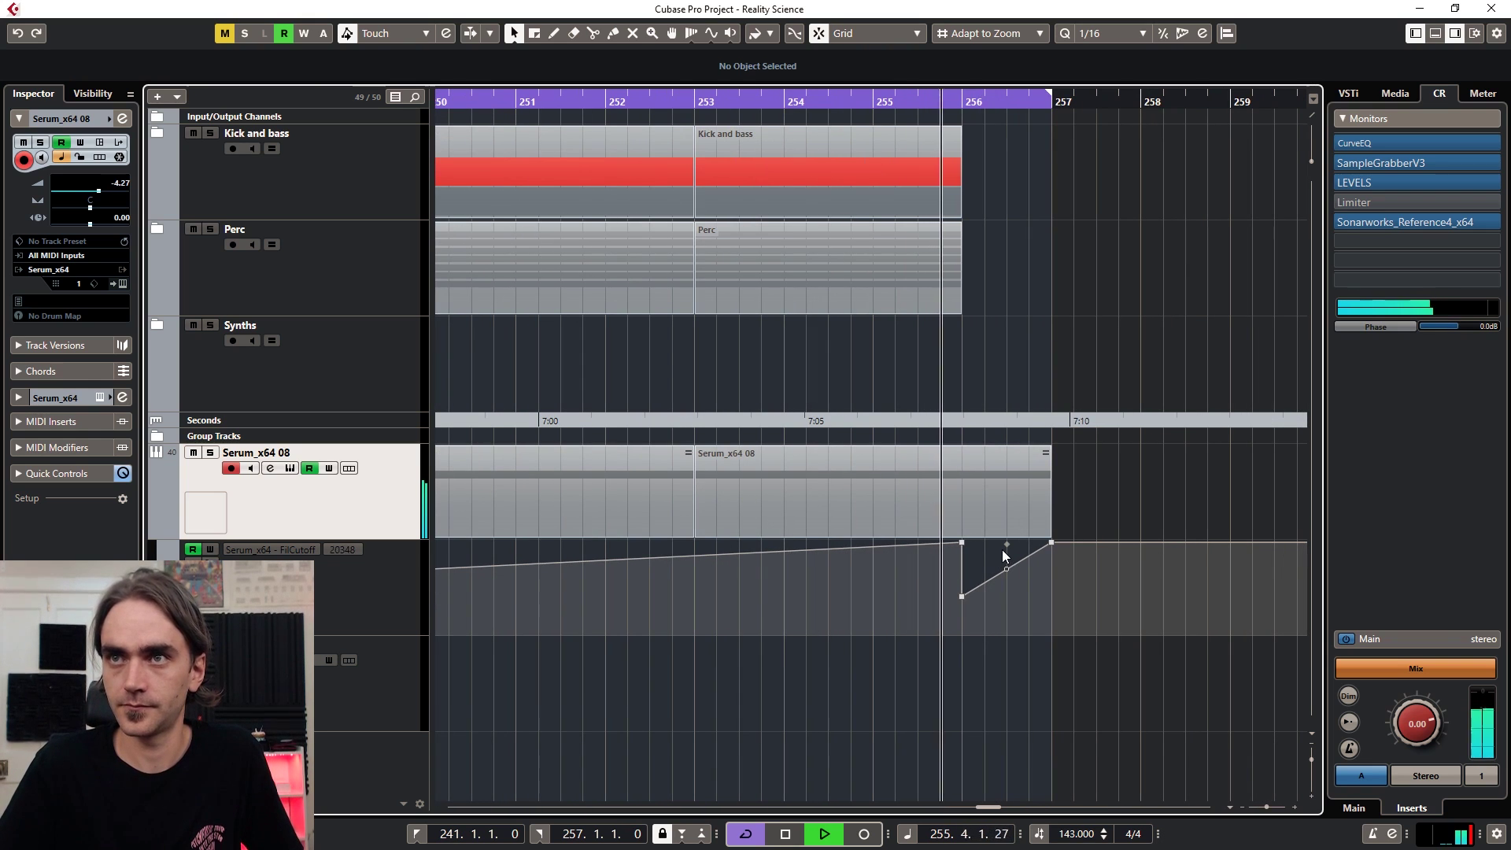
left_click_drag(651, 565, 651, 576)
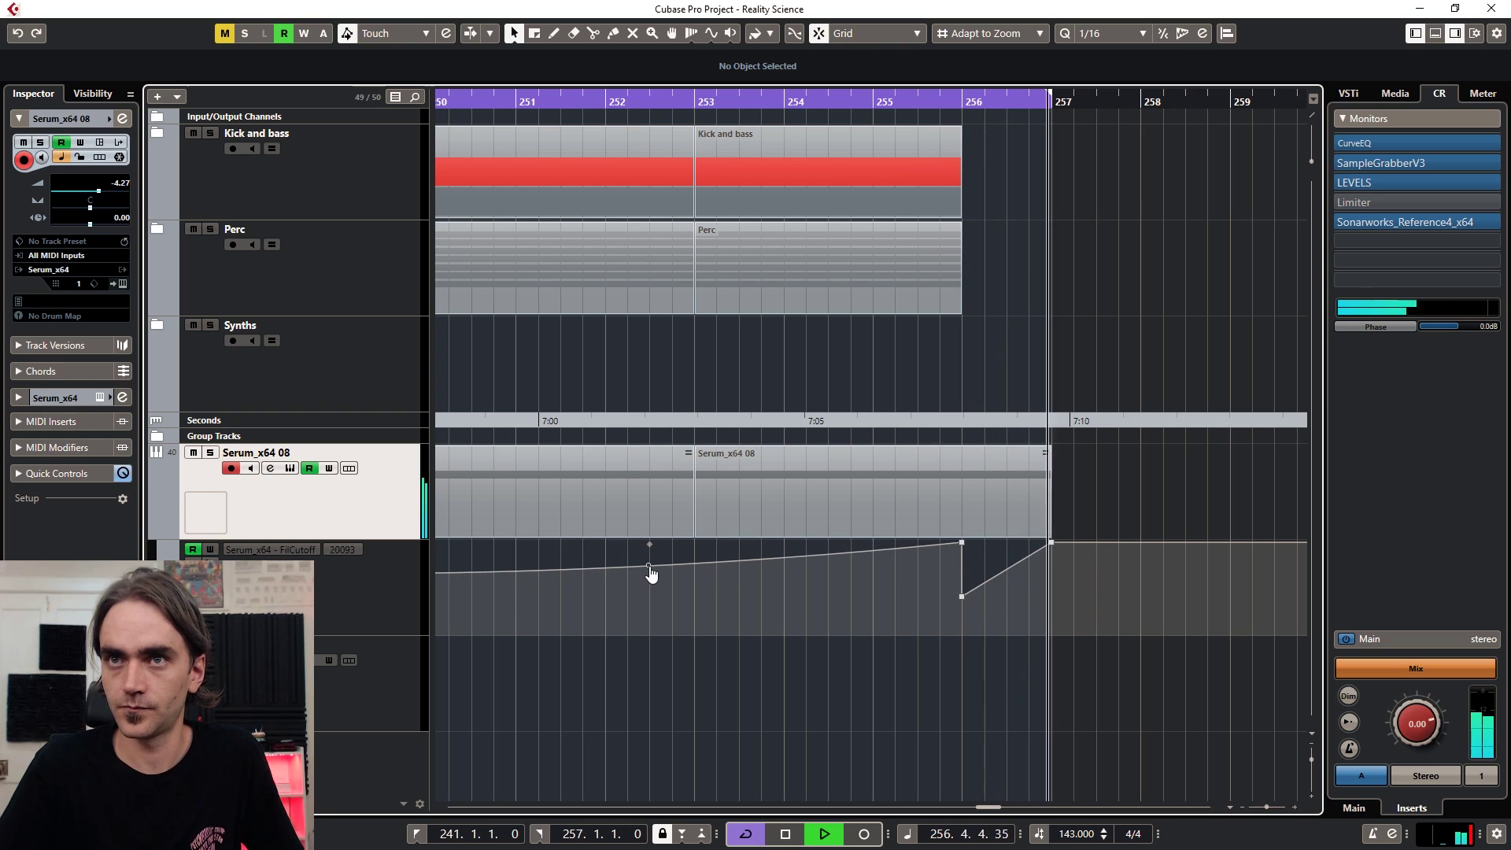
key("g")
key("g")
key("h")
left_click_drag(800, 574, 801, 583)
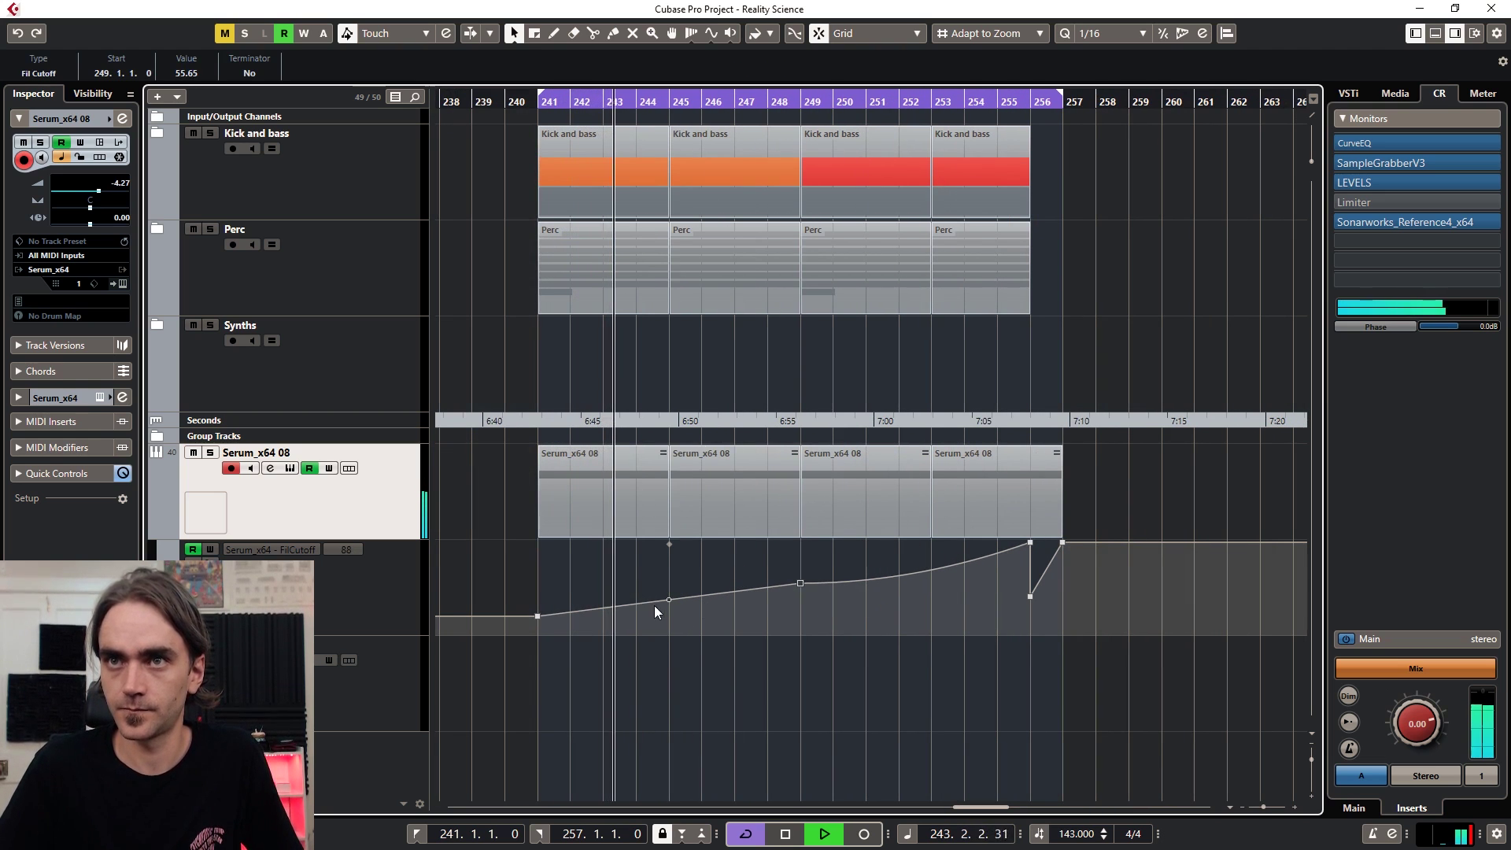
left_click(668, 603)
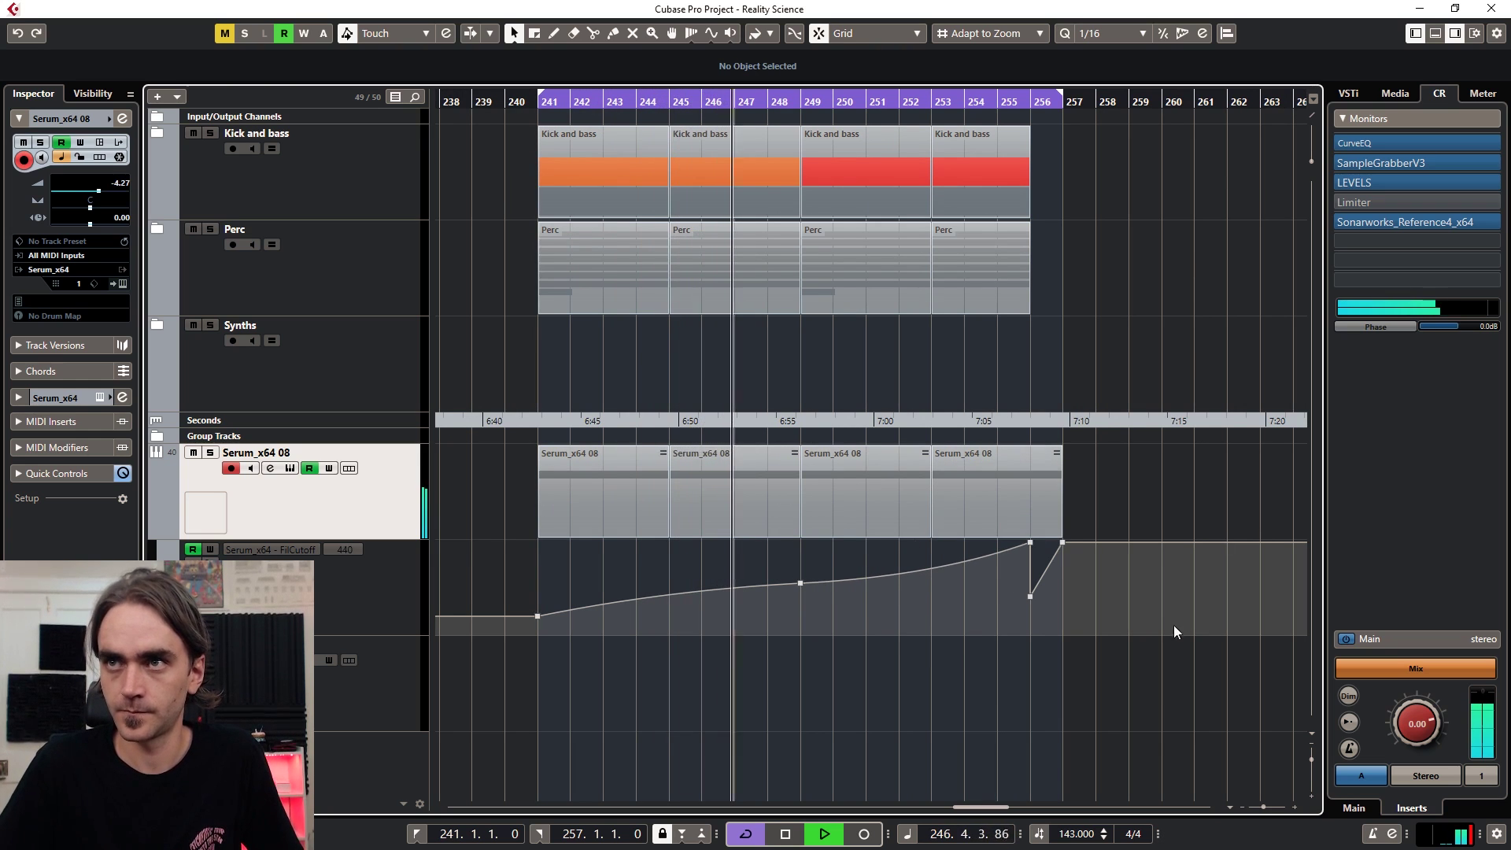
Step: Round off the cutoff automation's peak and drop at bar 256 and curve the rise to bar 257
scroll(1031, 554, "up", 5)
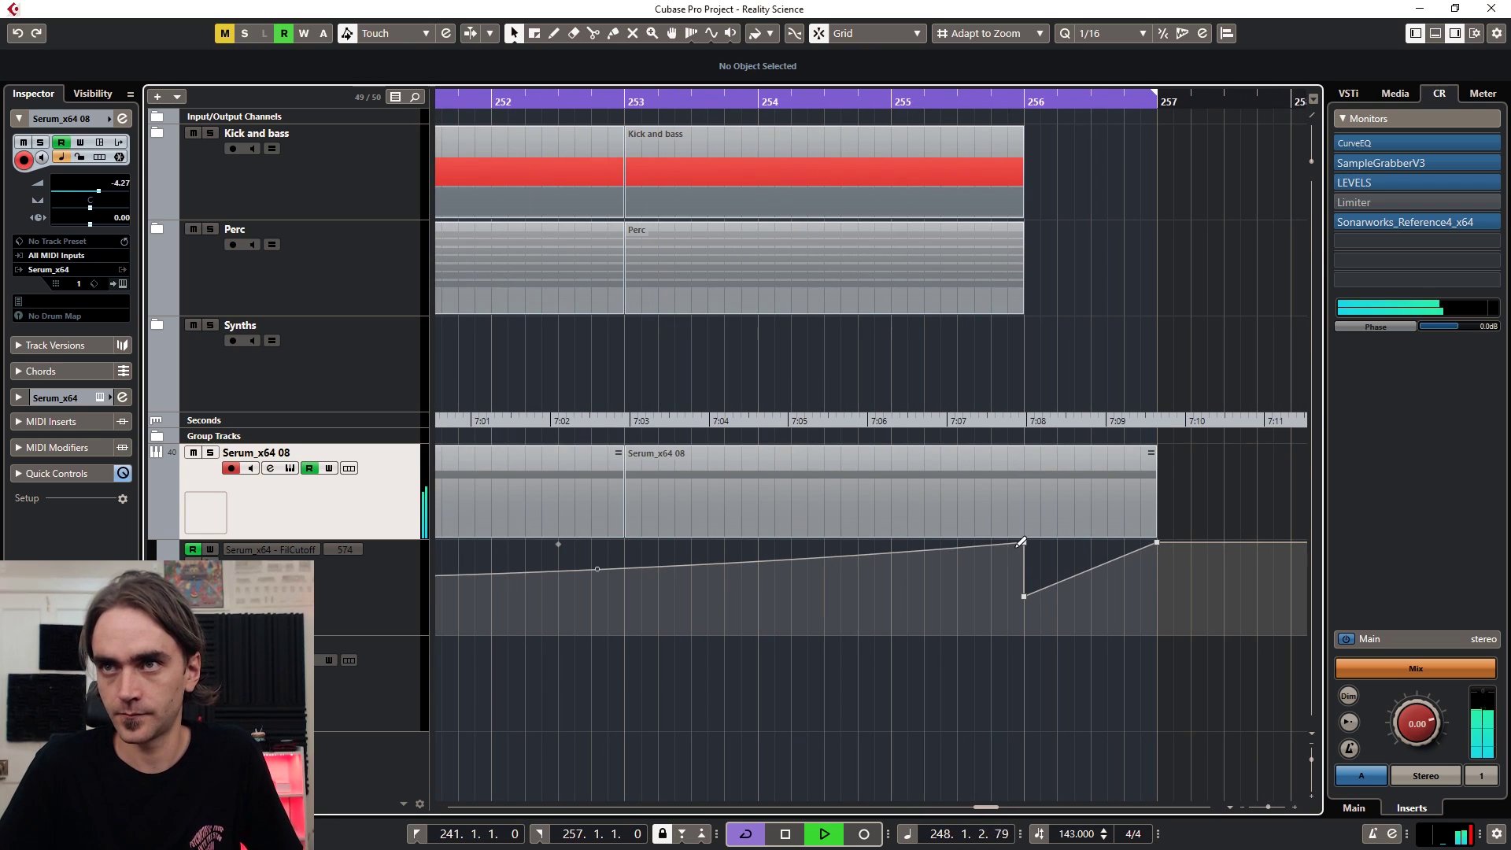
key("Delete")
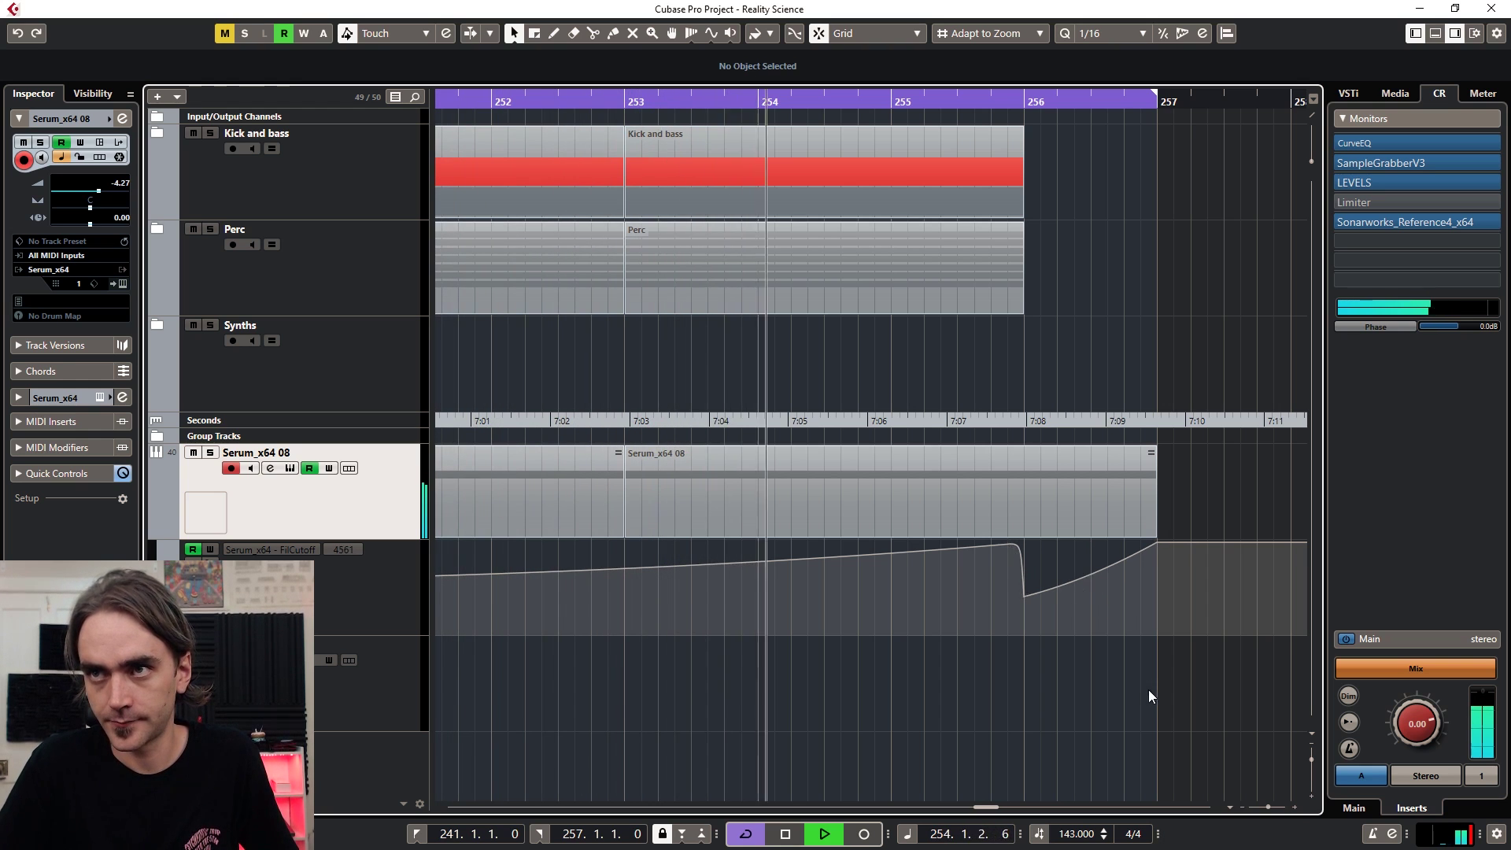
scroll(1146, 690, "down", 6, "ctrl")
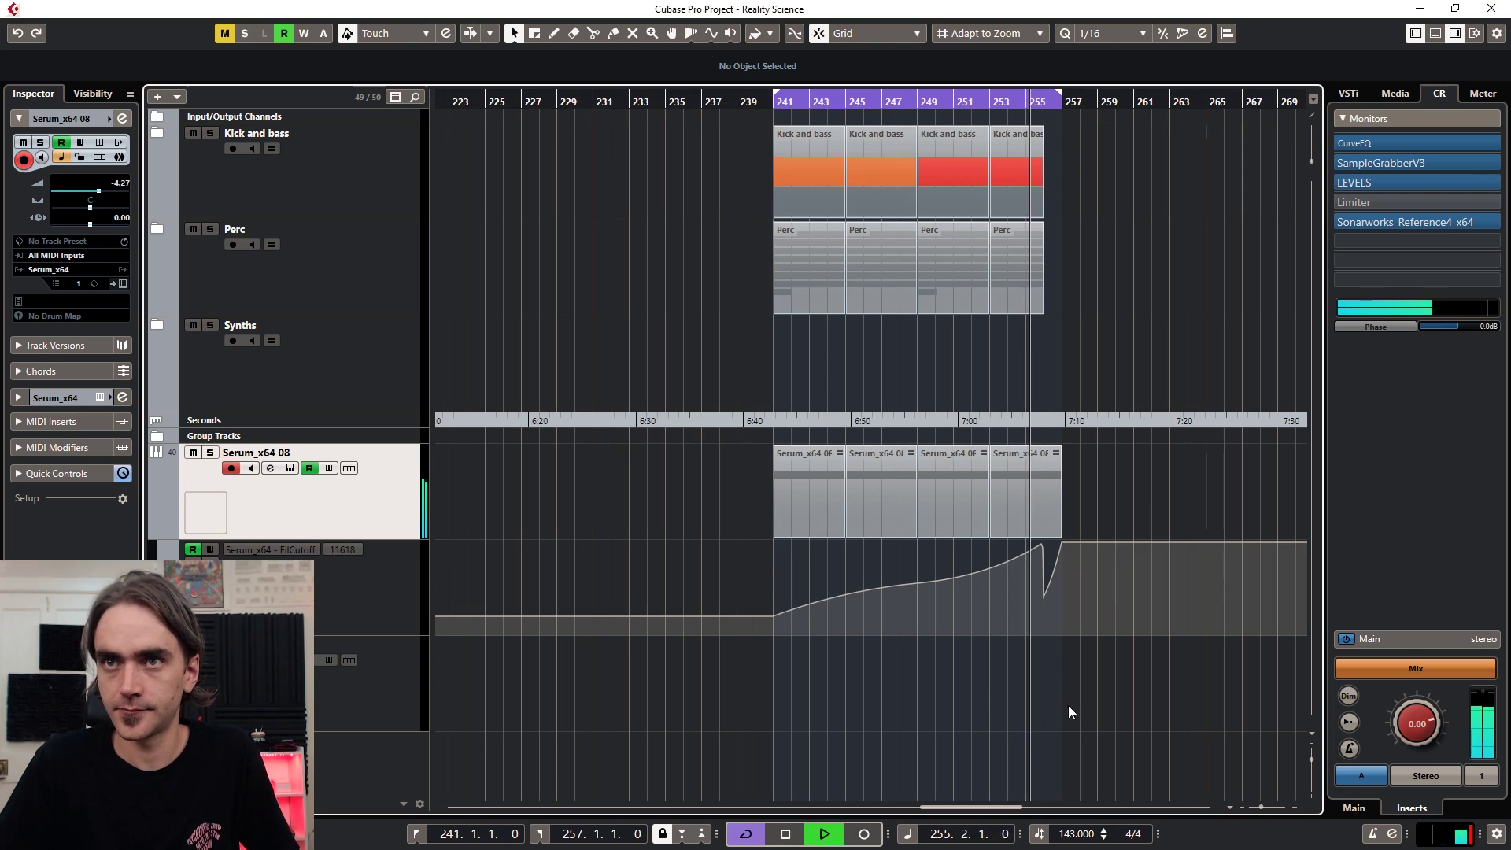
scroll(995, 692, "right", 2)
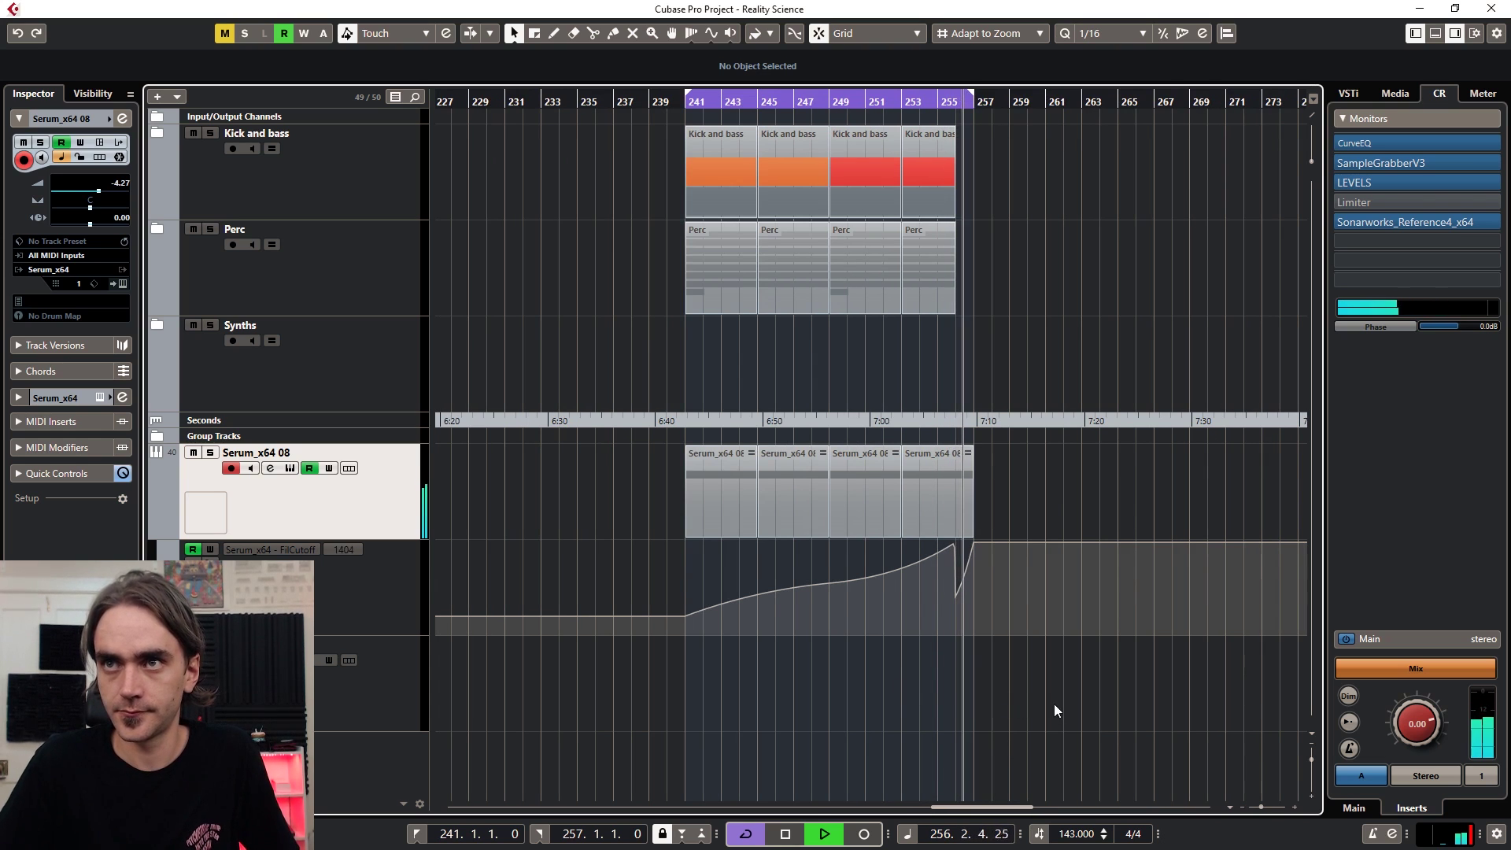
Step: Hide the cutoff automation lane and listen to the full arrangement loop from bar 241 to 257
left_click(161, 531)
key("g")
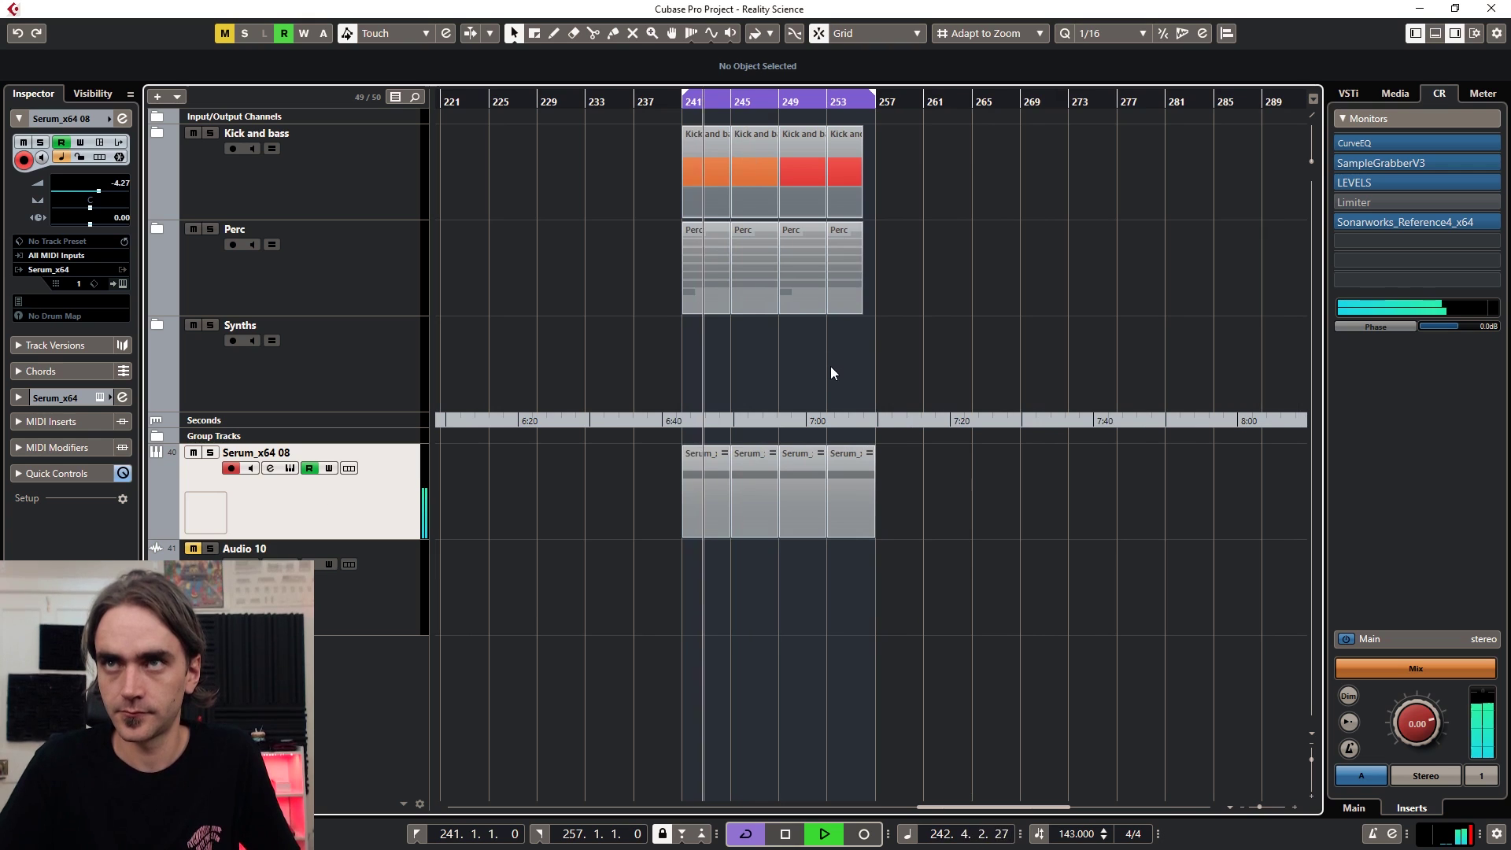
scroll(828, 380, "right", 2)
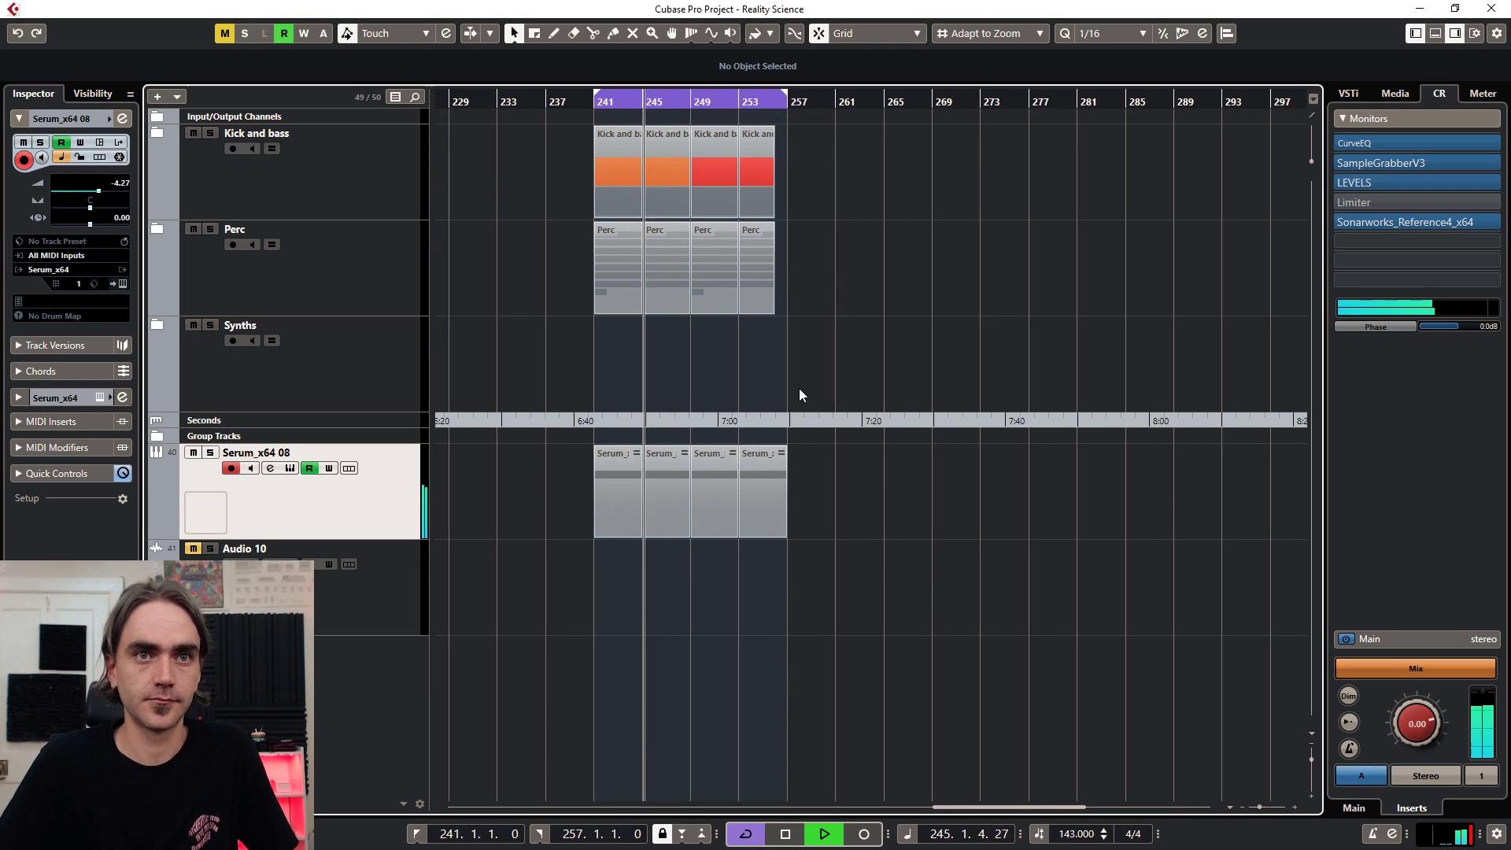
key("h")
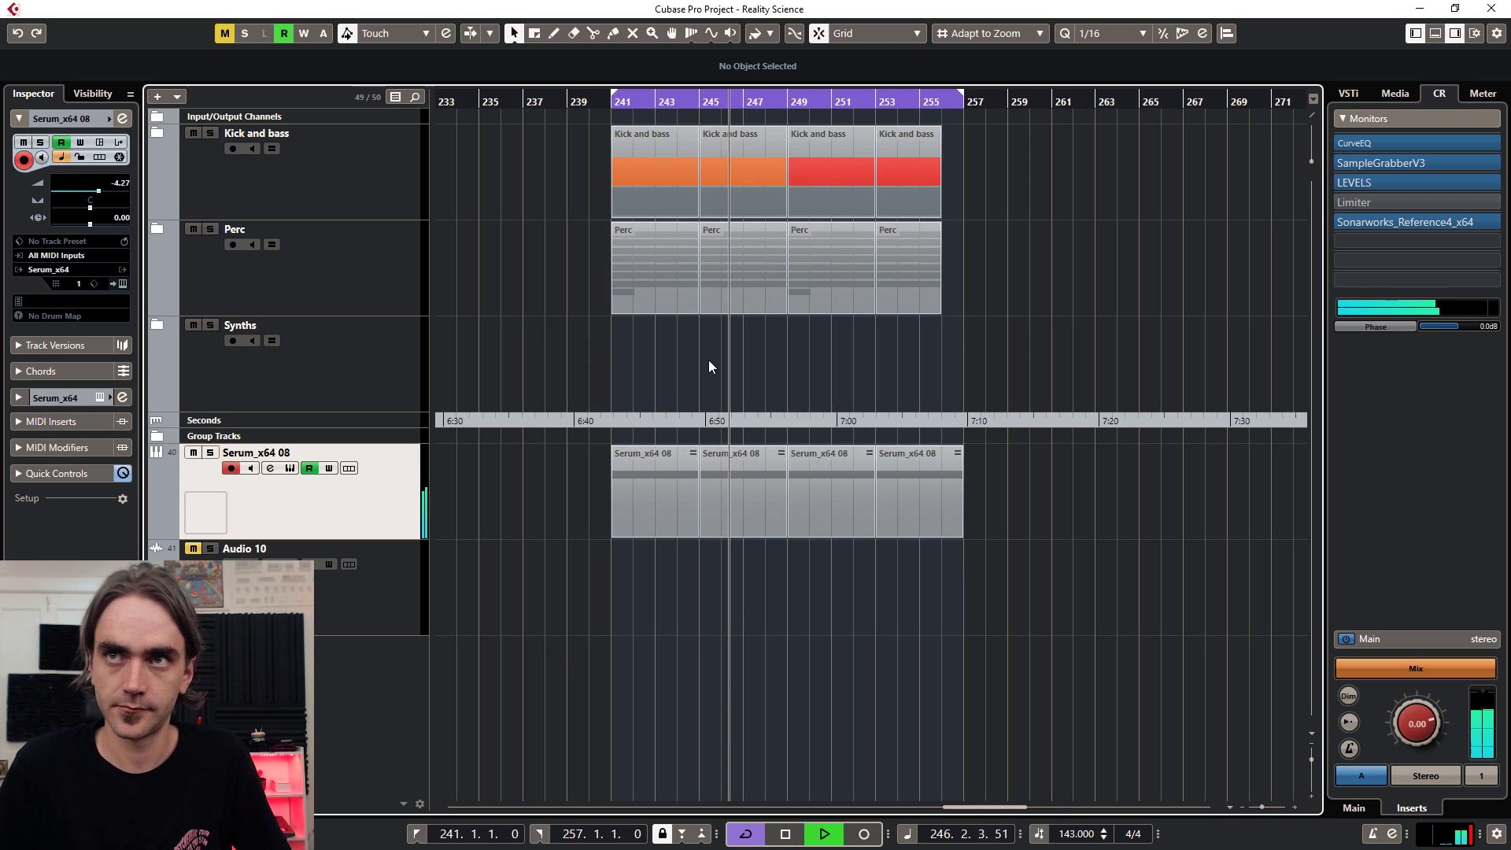
key("h")
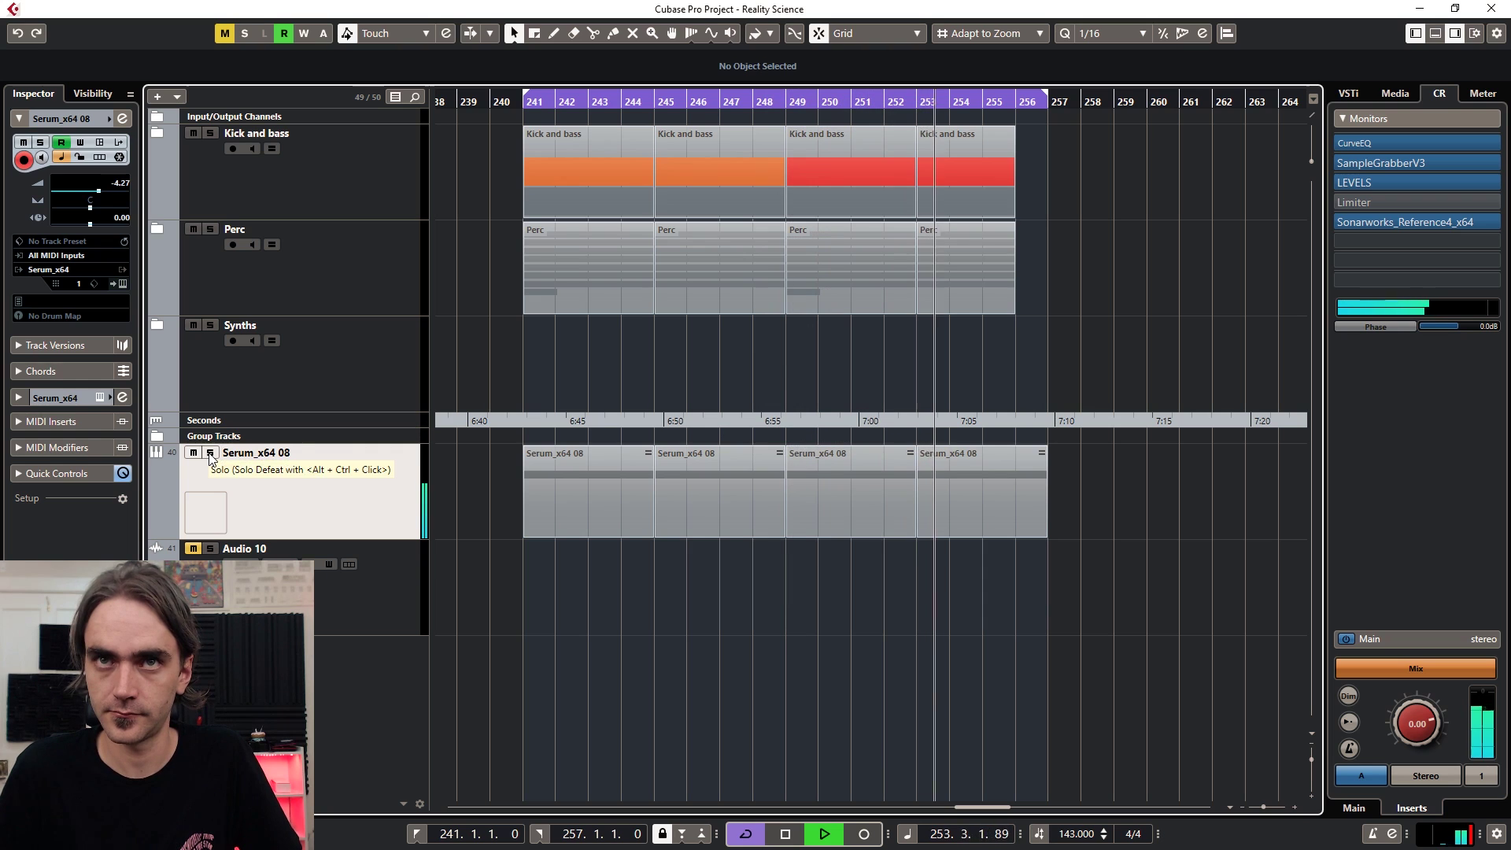
scroll(908, 507, "right", 2)
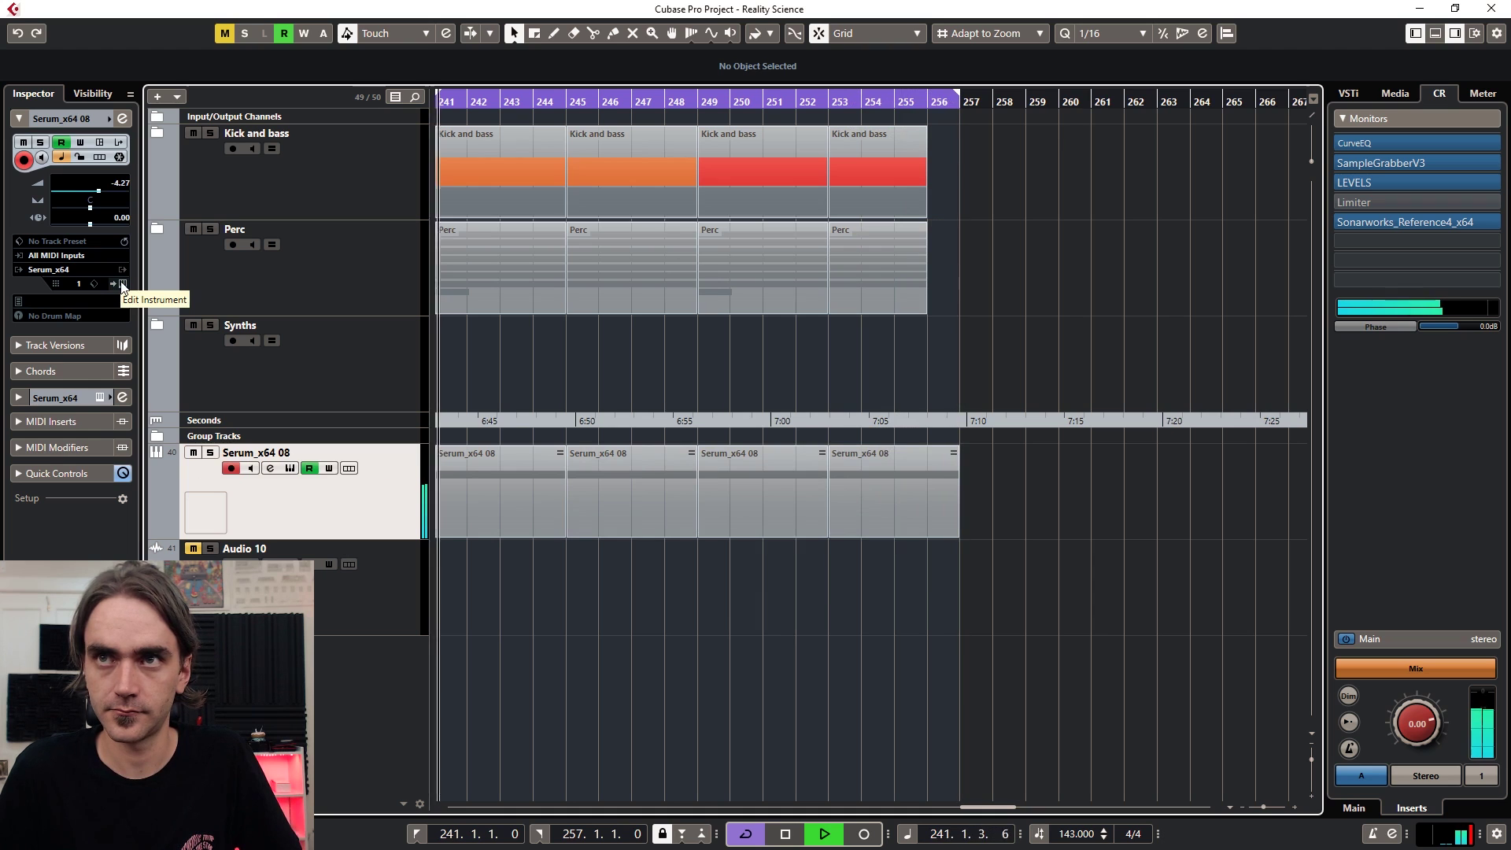
Step: Open the Serum_x64 08 instrument and bypass the LFO 2 modulator on oscillator A's Bend +/- warp
scroll(984, 496, "down", 1)
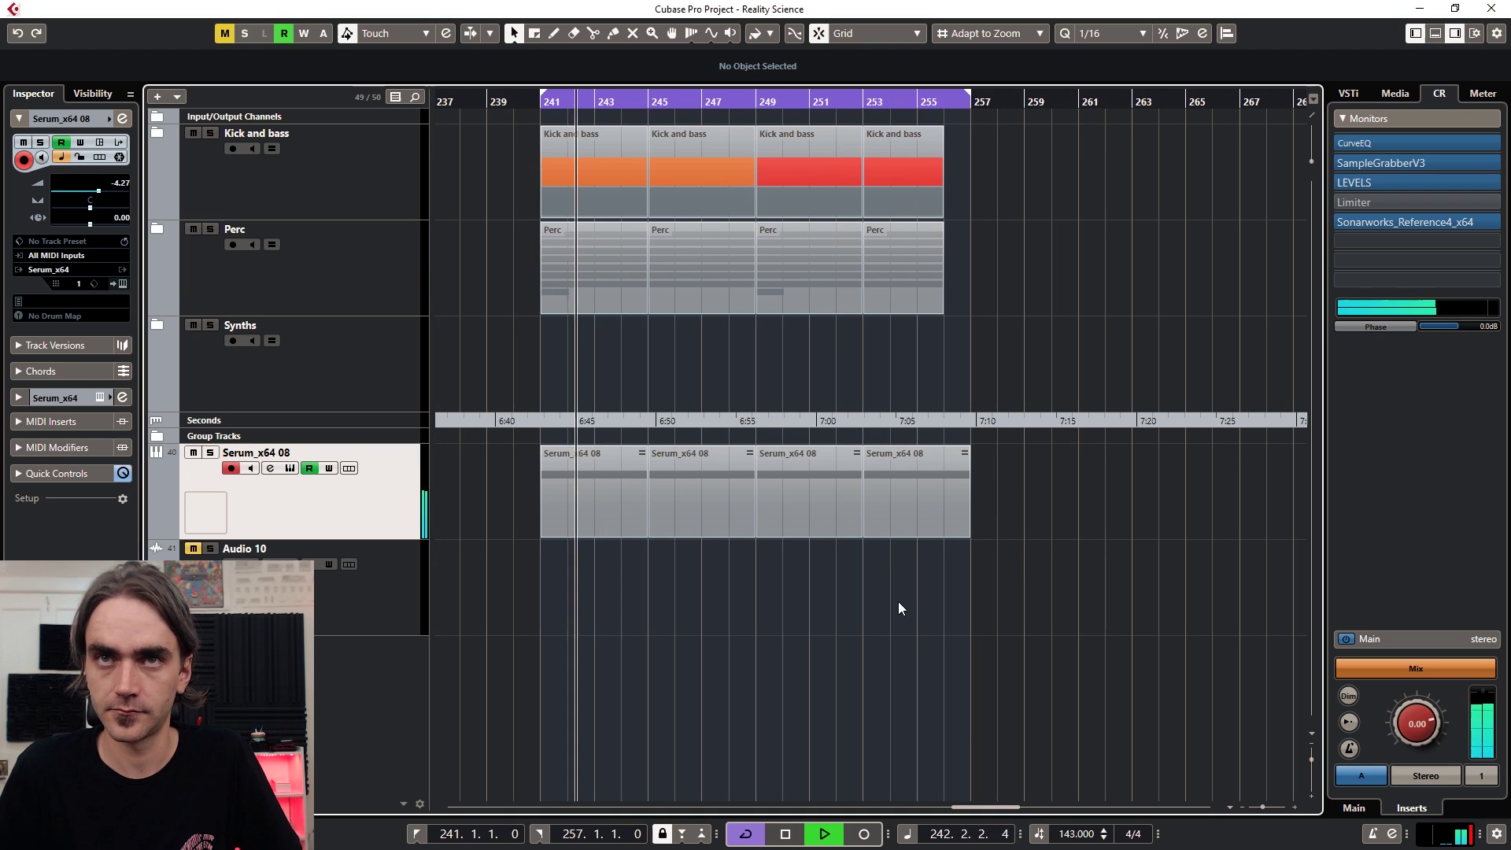
left_click(123, 283)
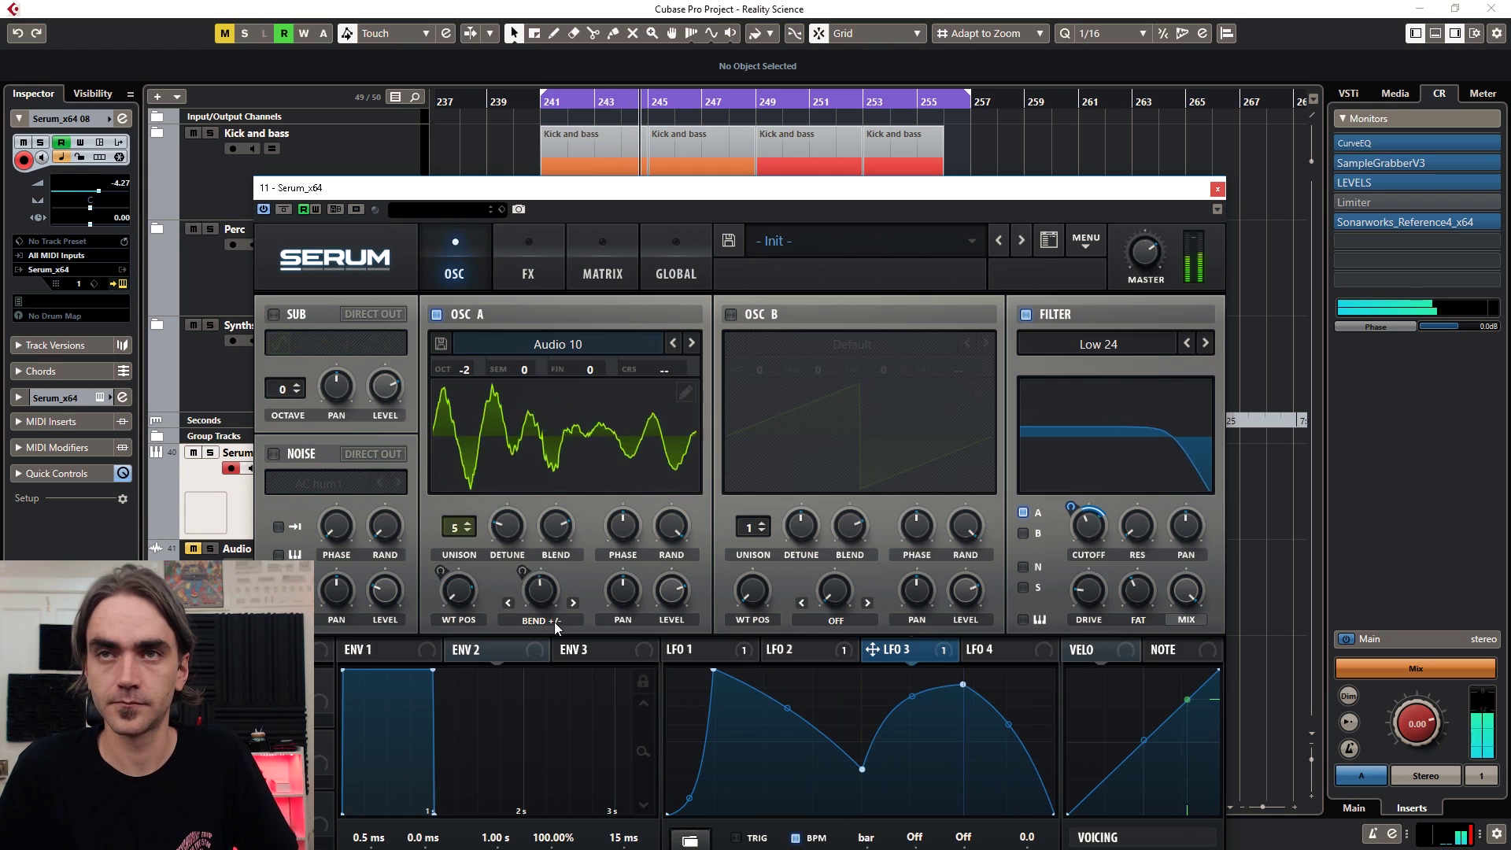
right_click(540, 589)
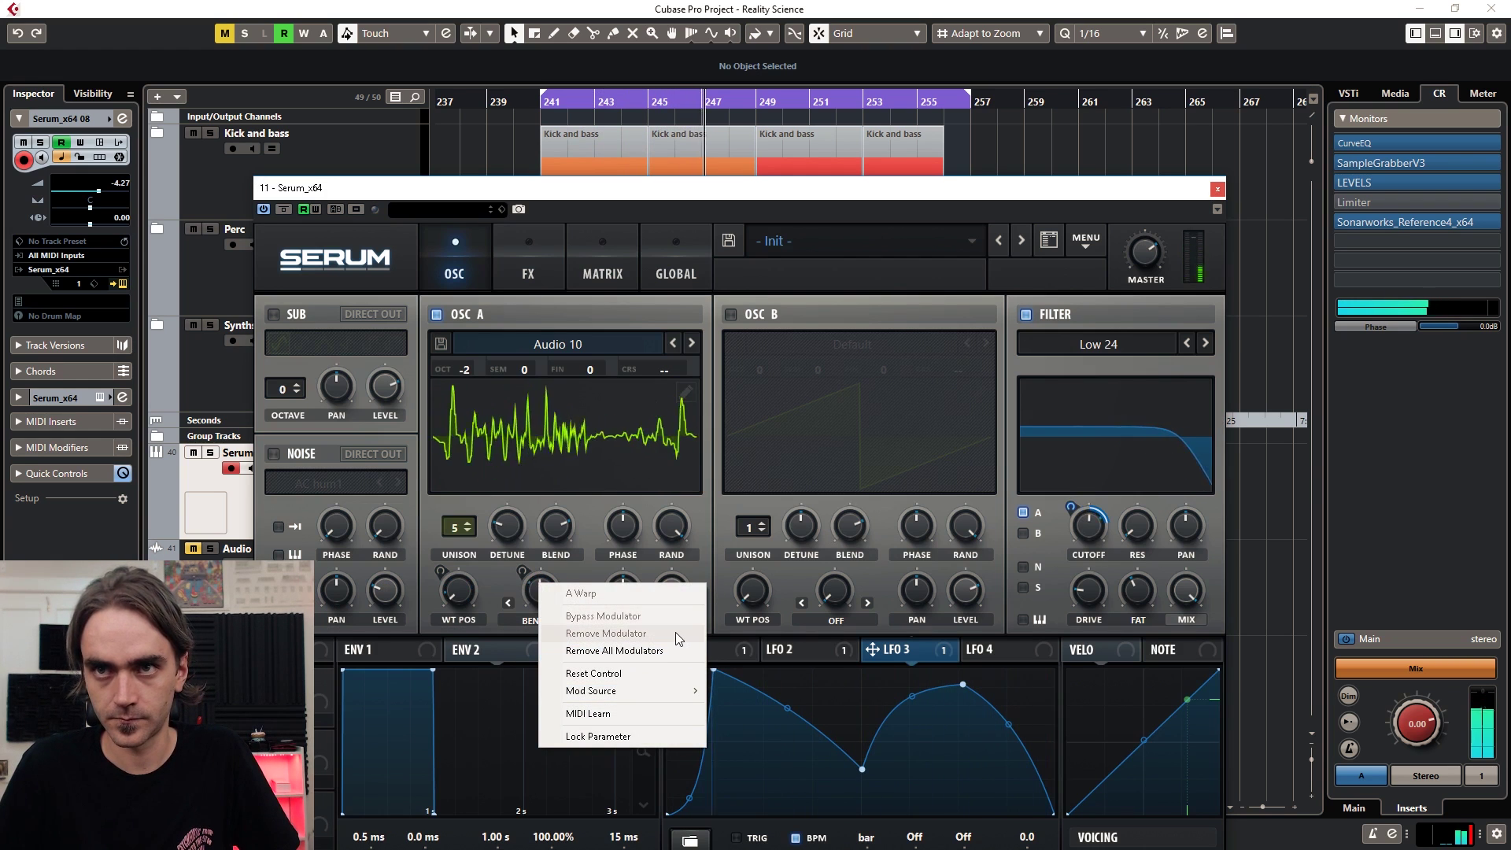
left_click(511, 574)
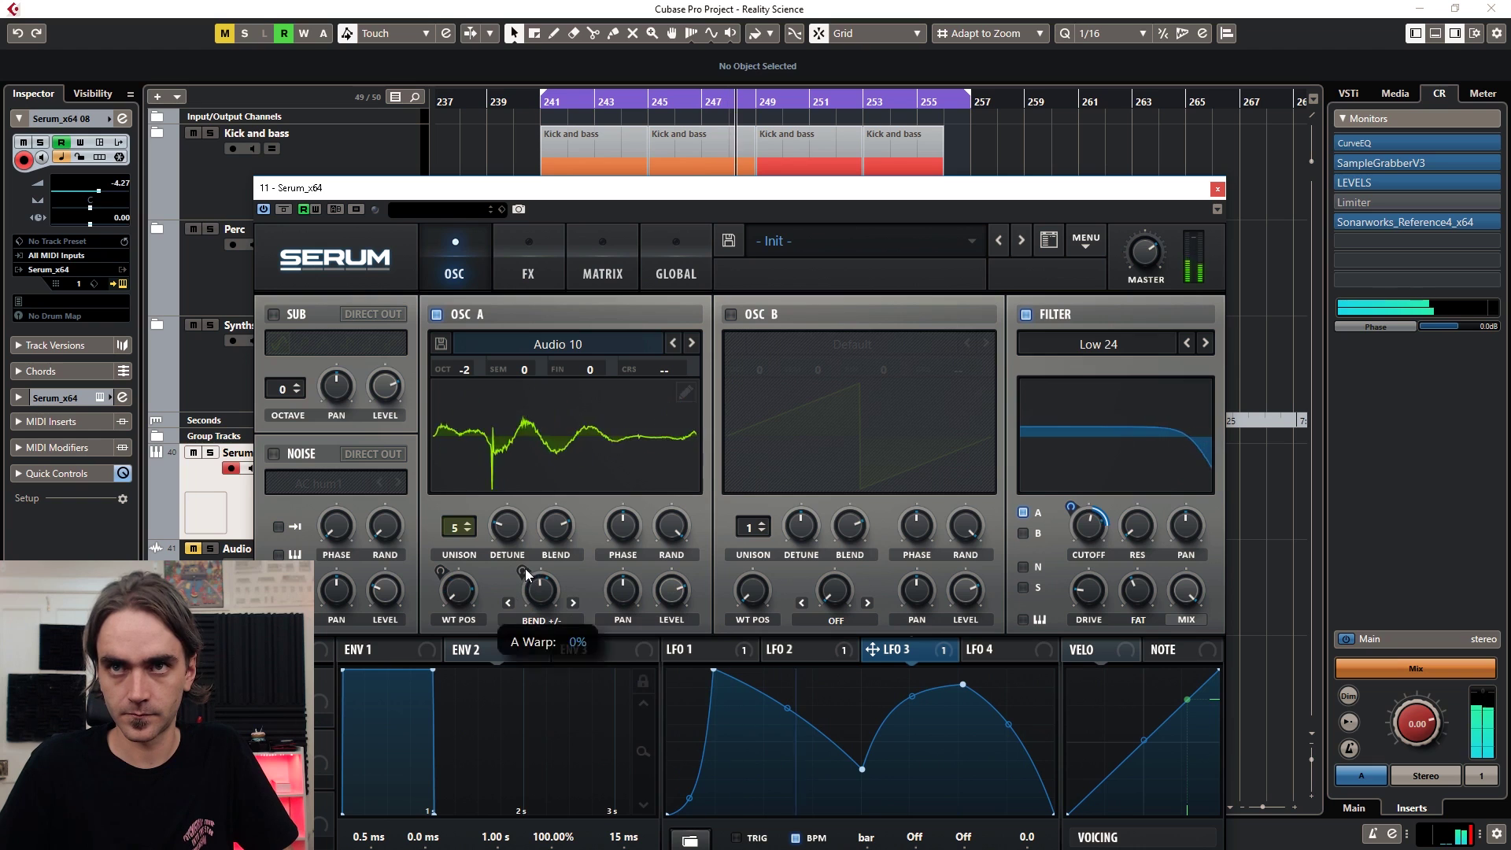
left_click(820, 652)
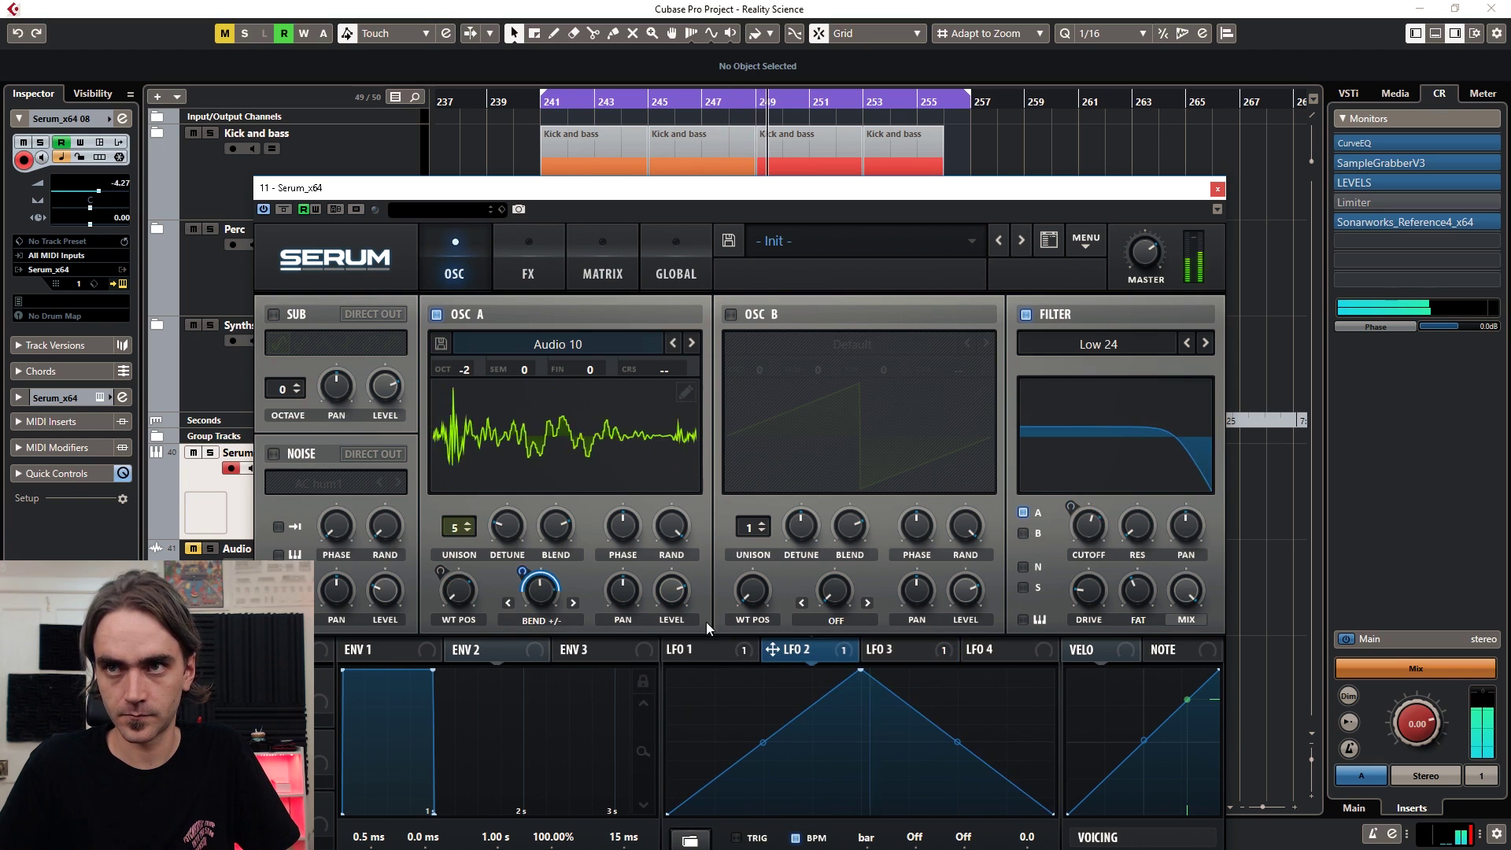
right_click(540, 587)
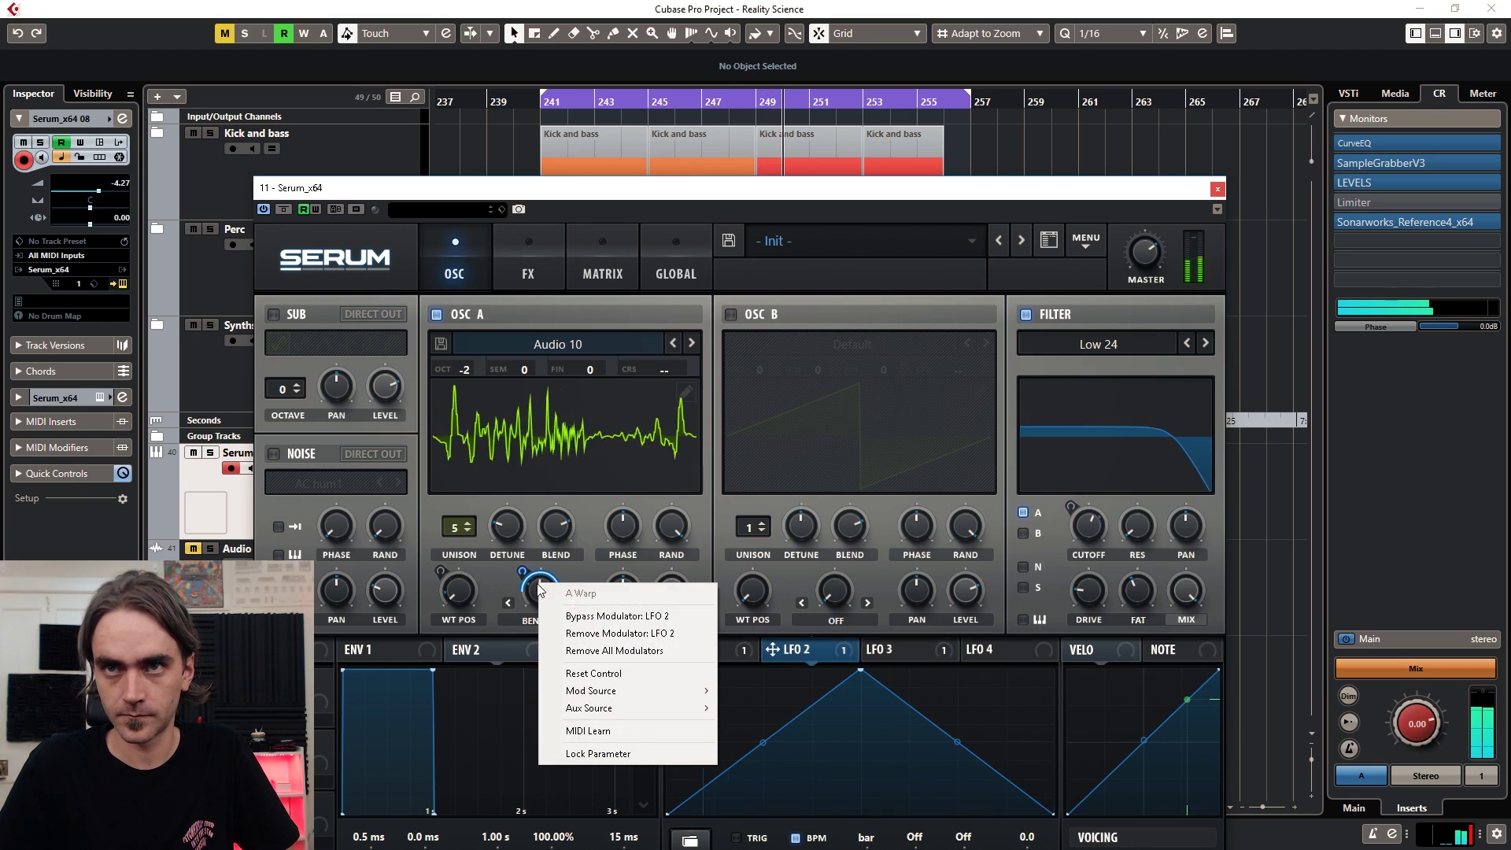
left_click(660, 618)
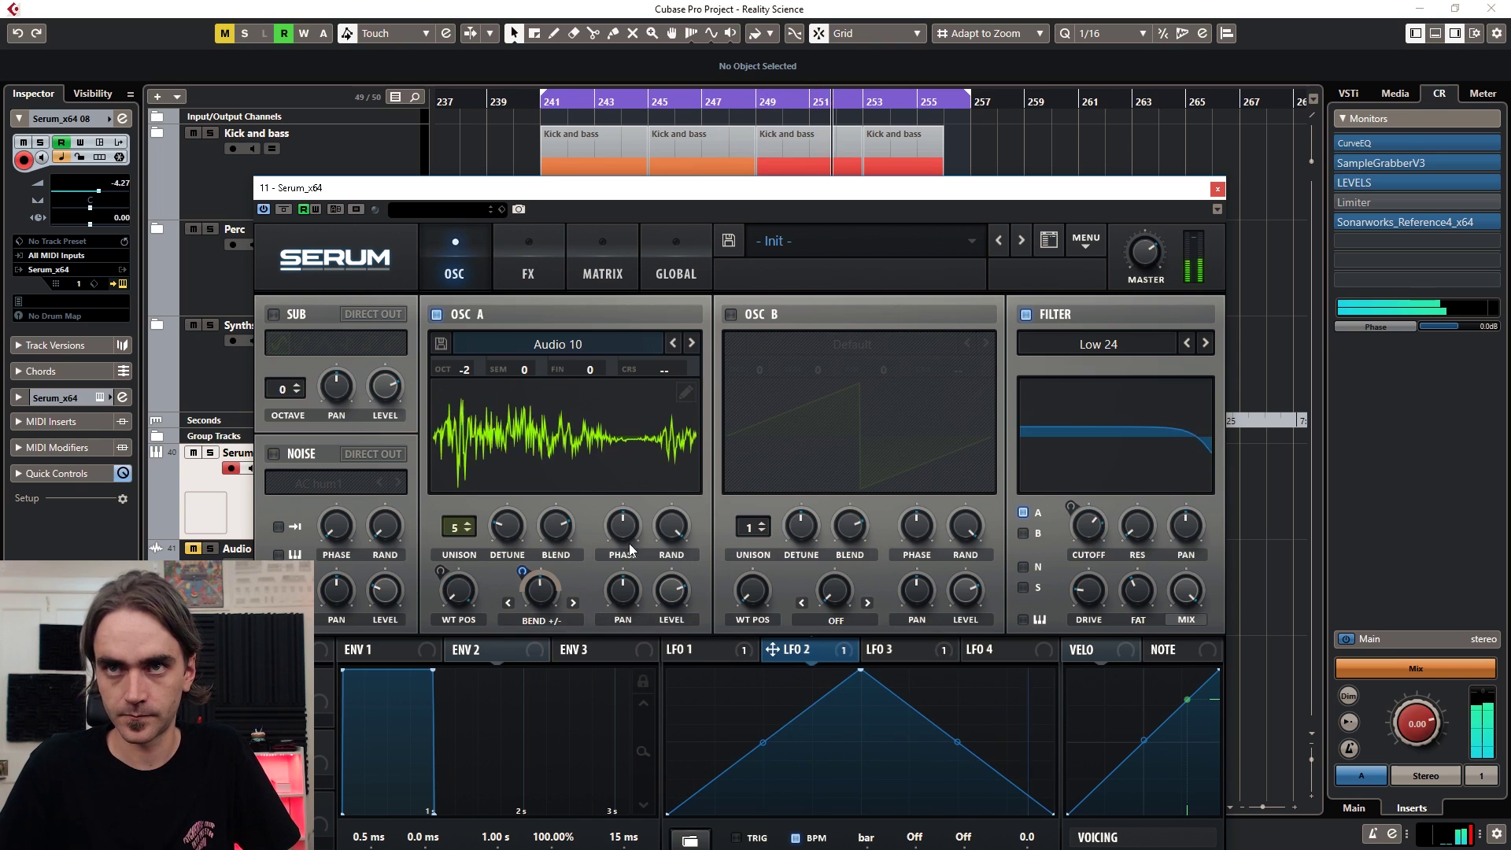
Step: Reposition the Serum window to show its full interface and check oscillator A's modulation and LFO 1 while the loop plays
left_click_drag(820, 192, 906, 20)
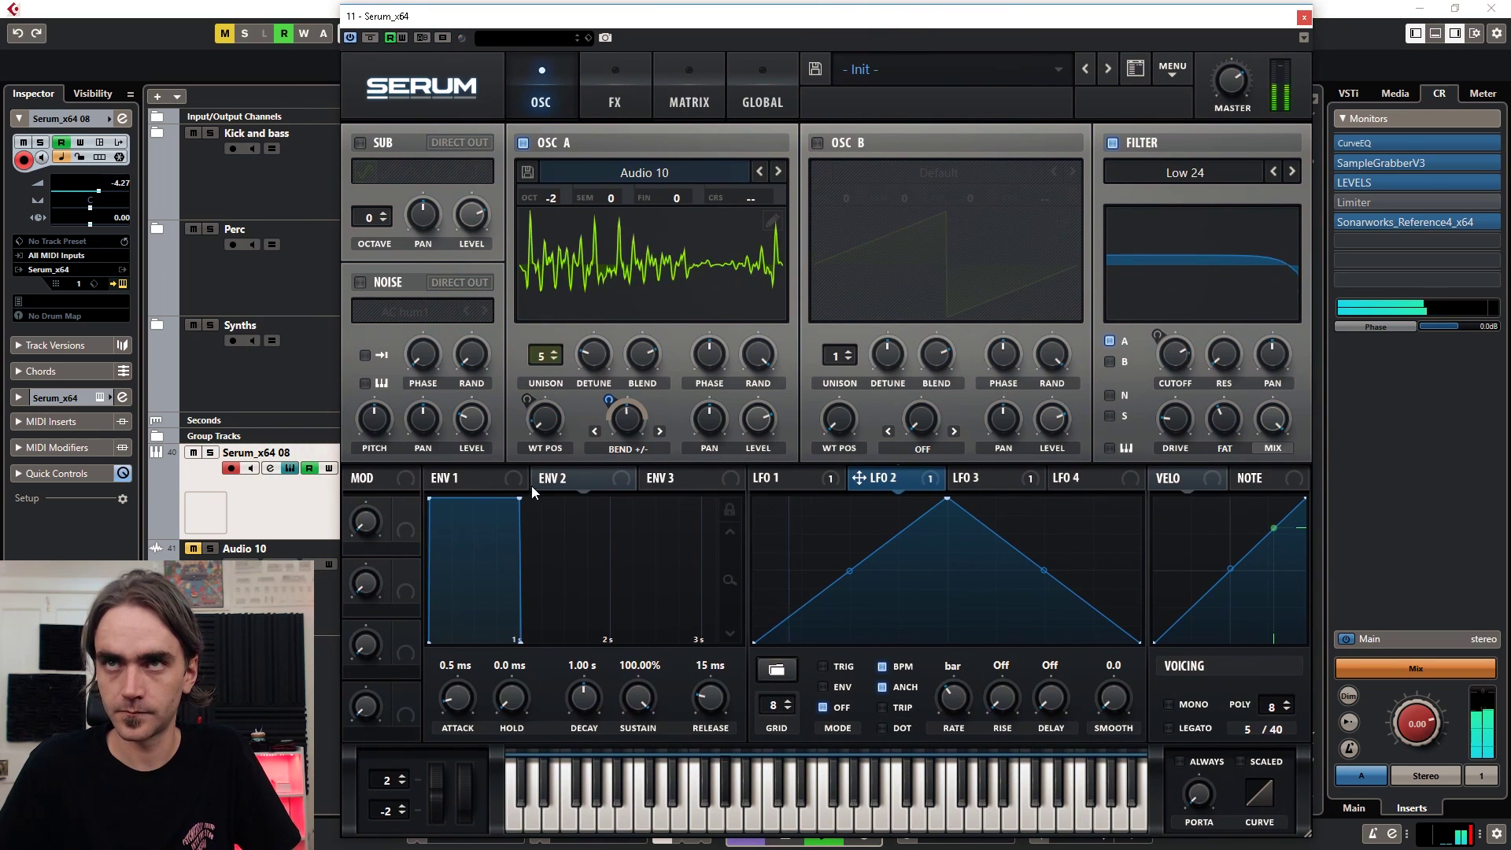
mouse_move(542, 427)
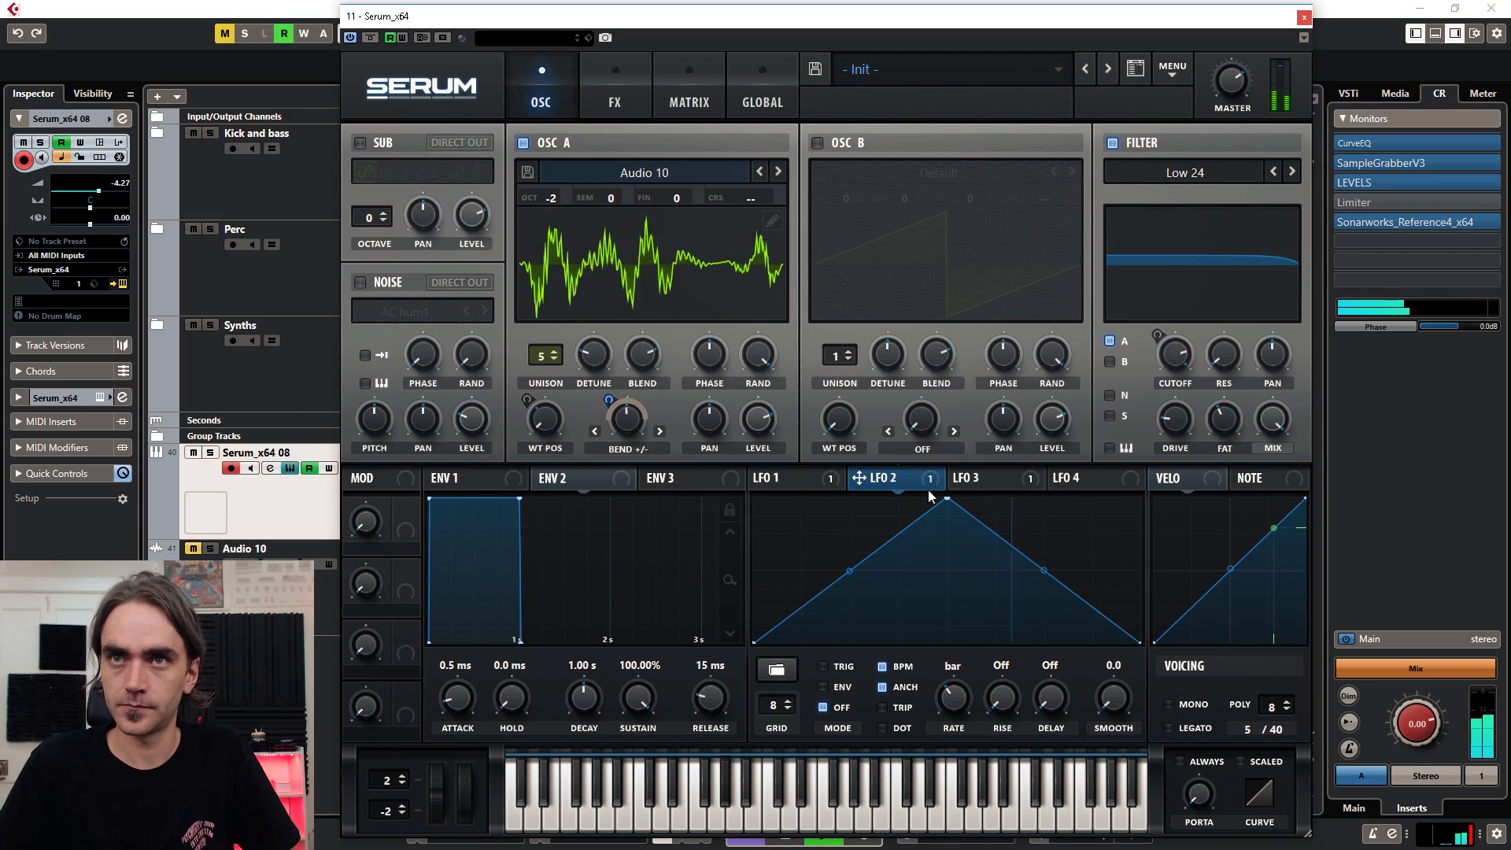
left_click(798, 475)
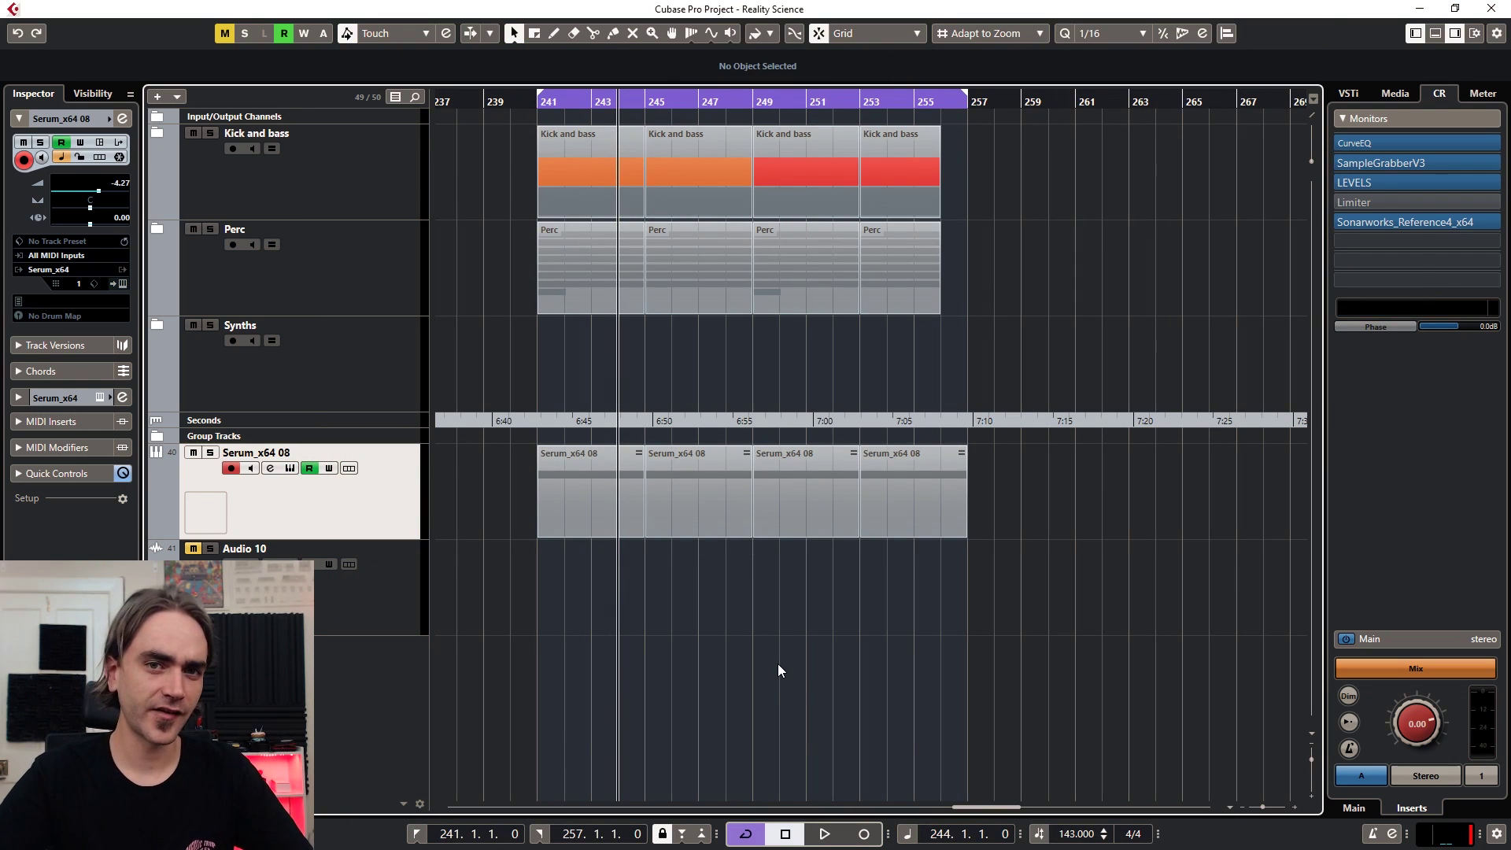